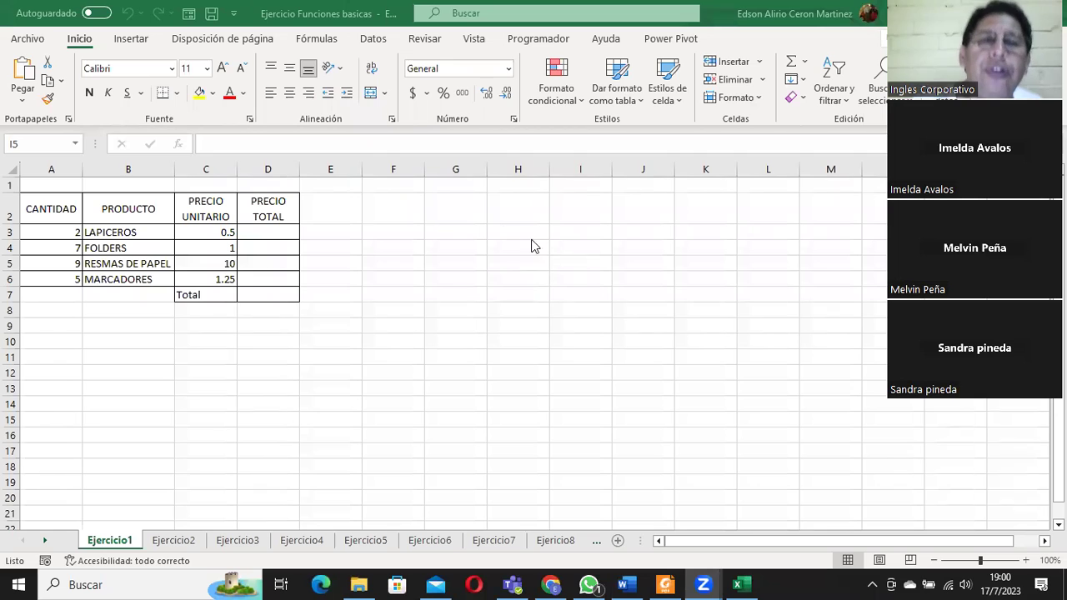
Step: Enter =(A3*C3) in G2 and =(A3+C3) in G3, showing 1 and 2.5
left_click(442, 212)
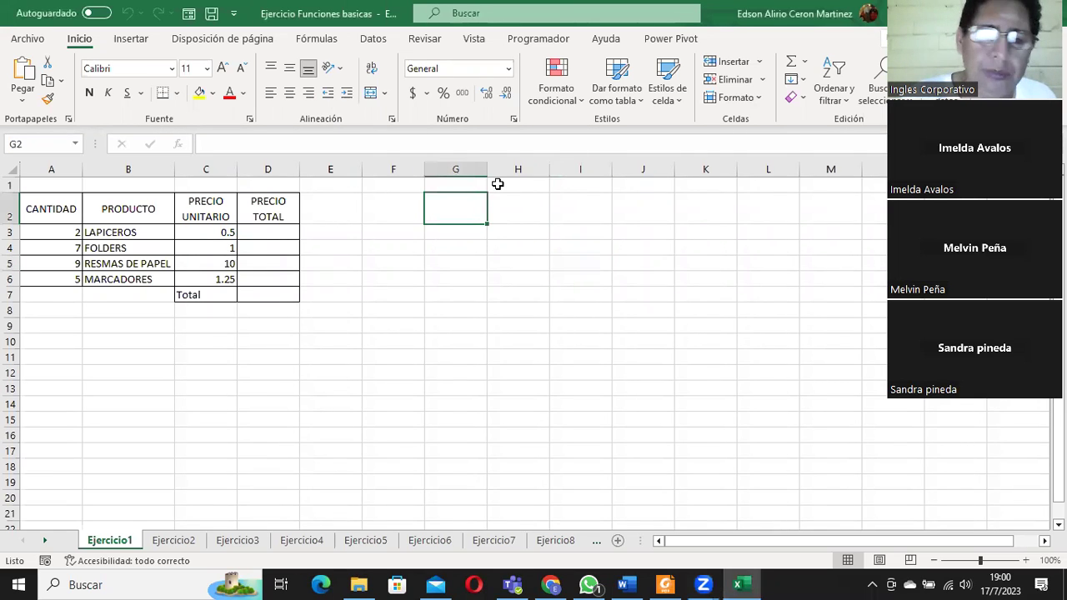
type("=(")
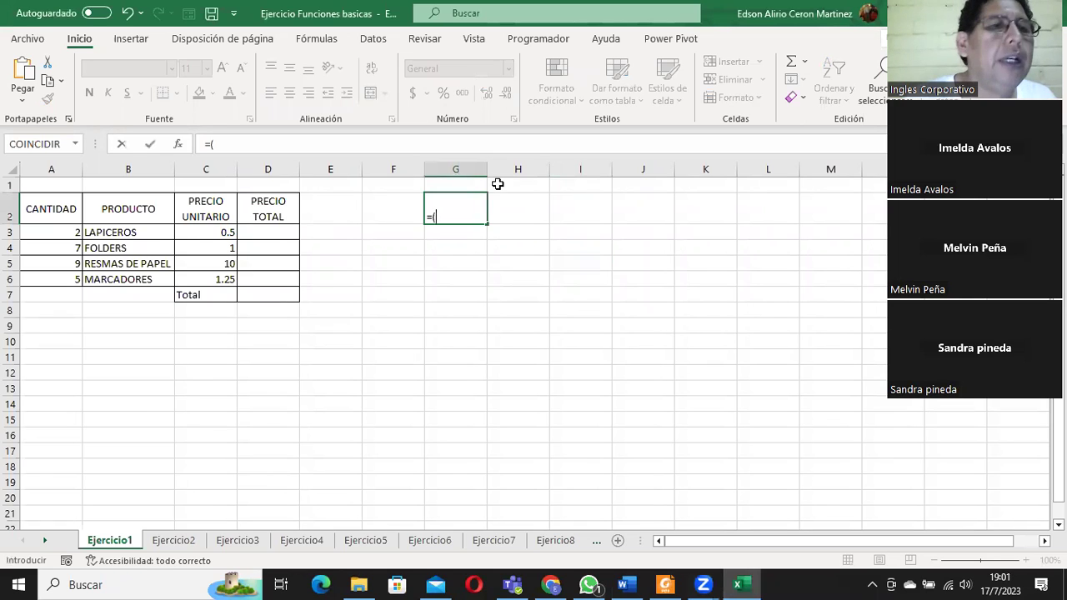
type("a3*")
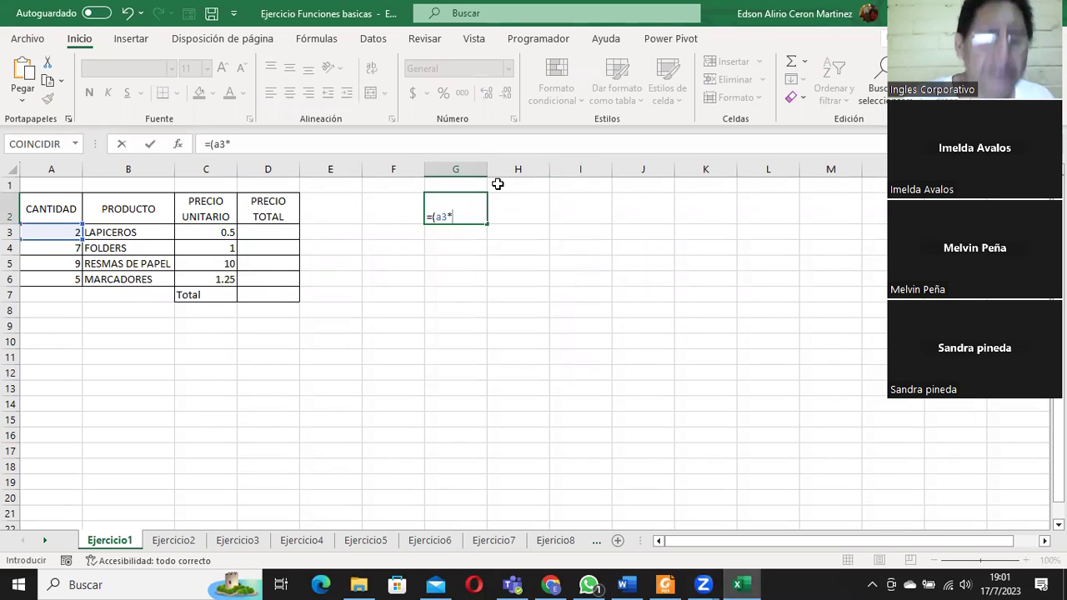
type("C")
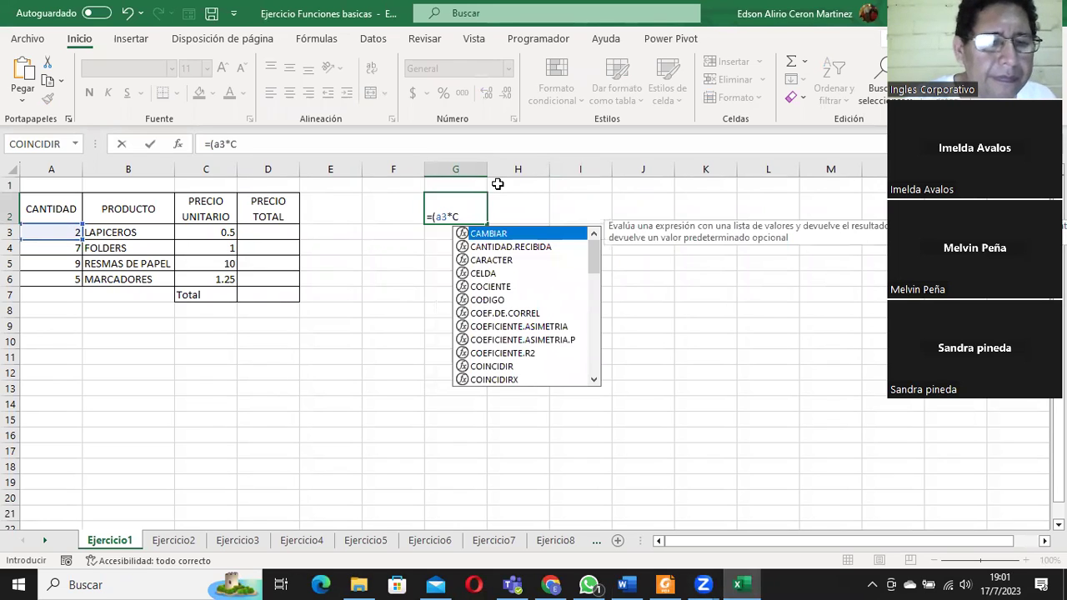
type("3")
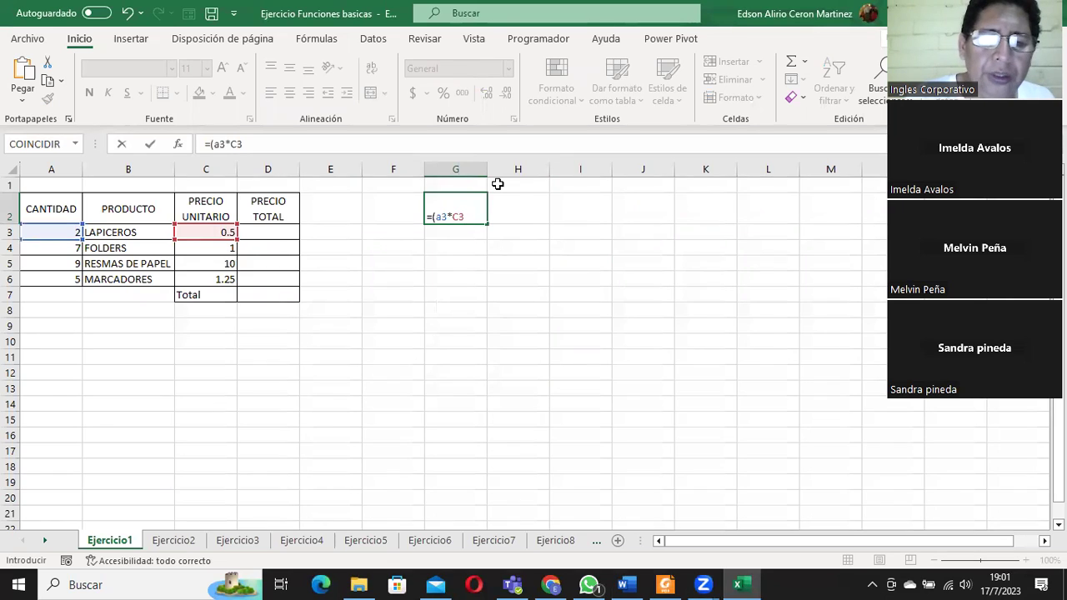
type(")")
key("Return")
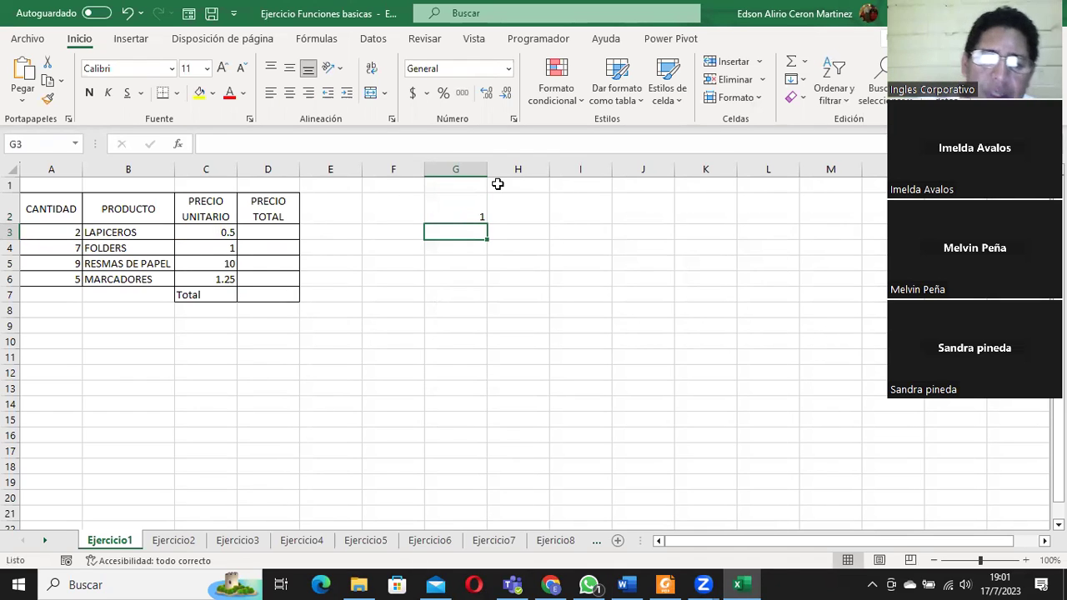
type("=(")
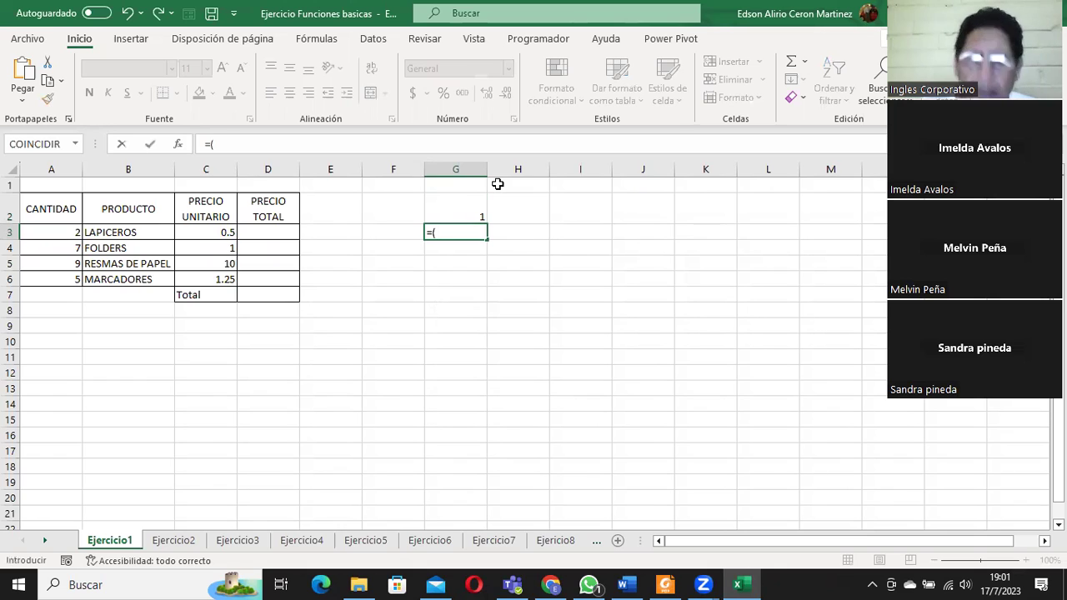
type("a")
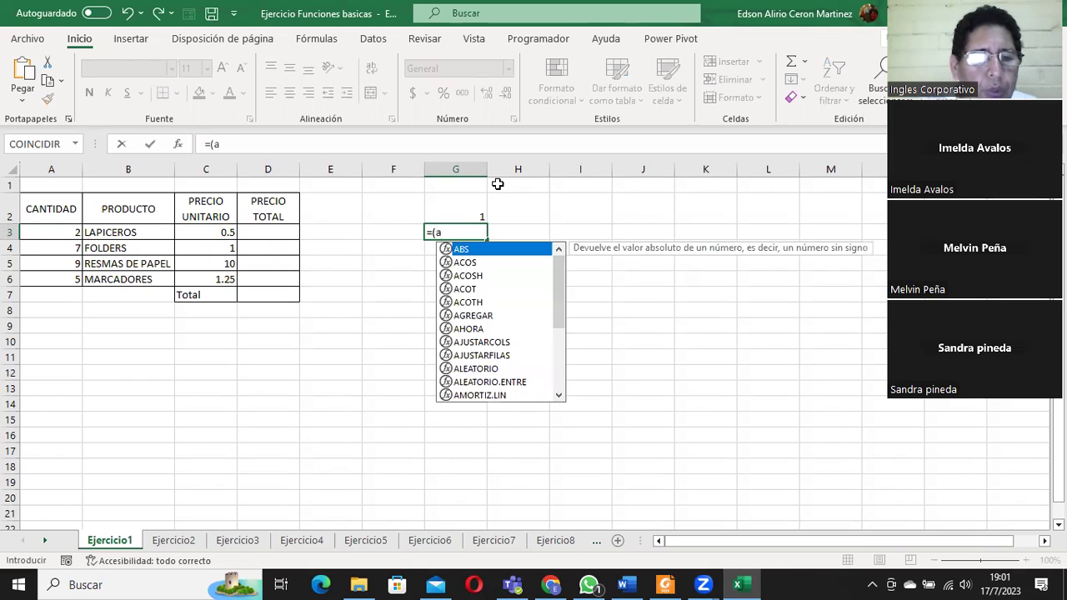
type("3+")
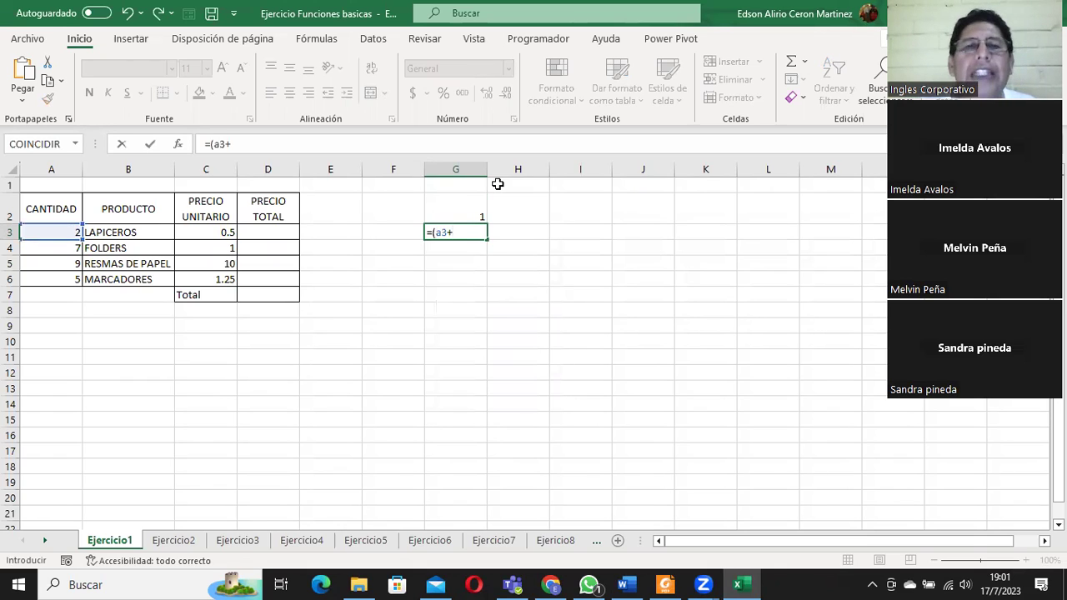
type("c3")
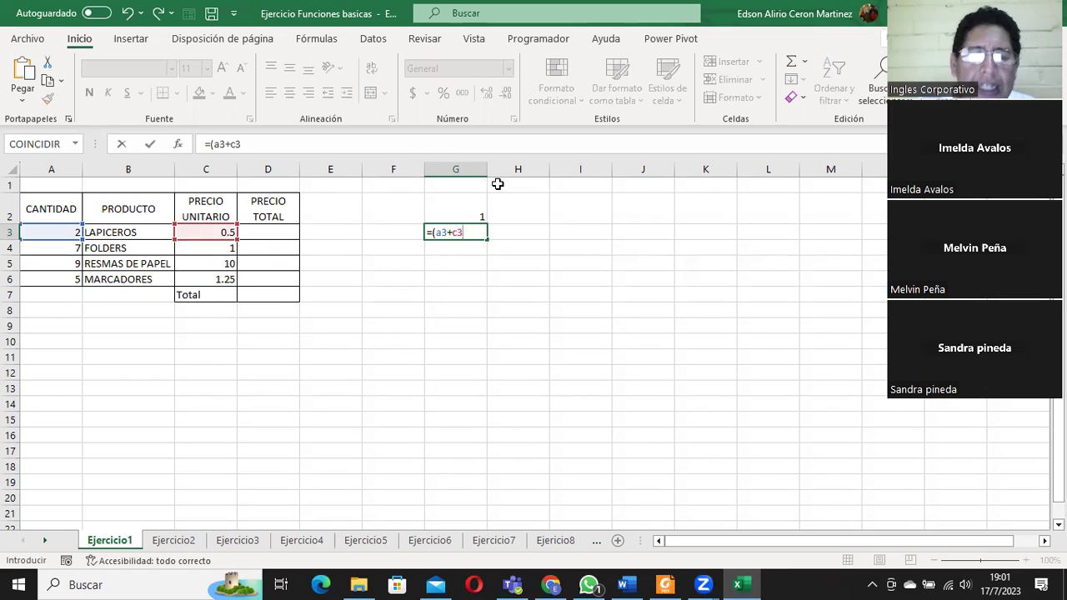
key("Return")
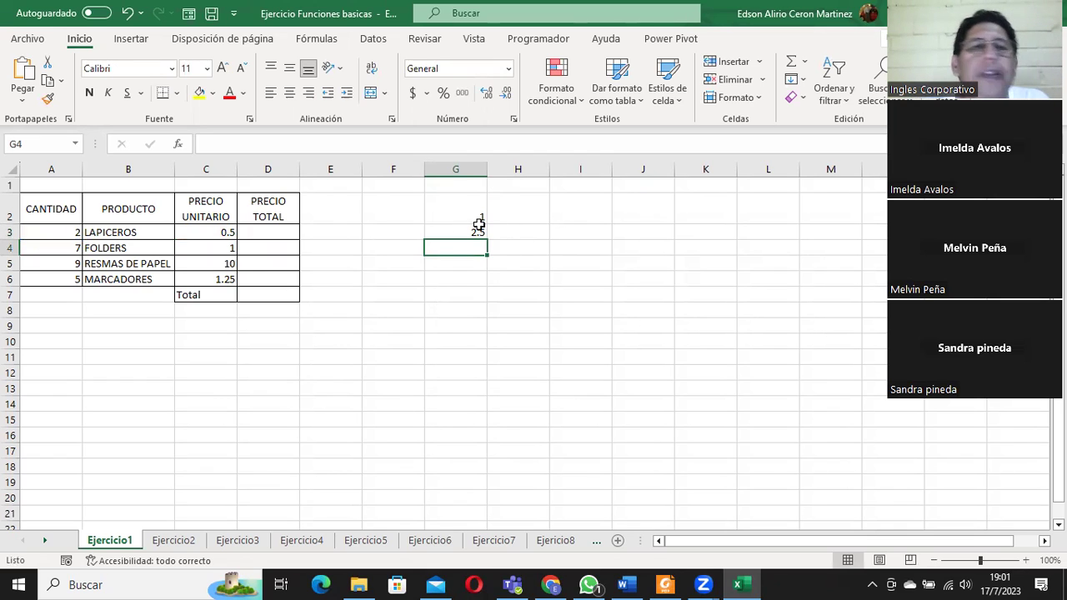
Step: Zoom in and enter the operators +, -, *, / in H2 through H5, then select H2:H5
left_click(451, 218)
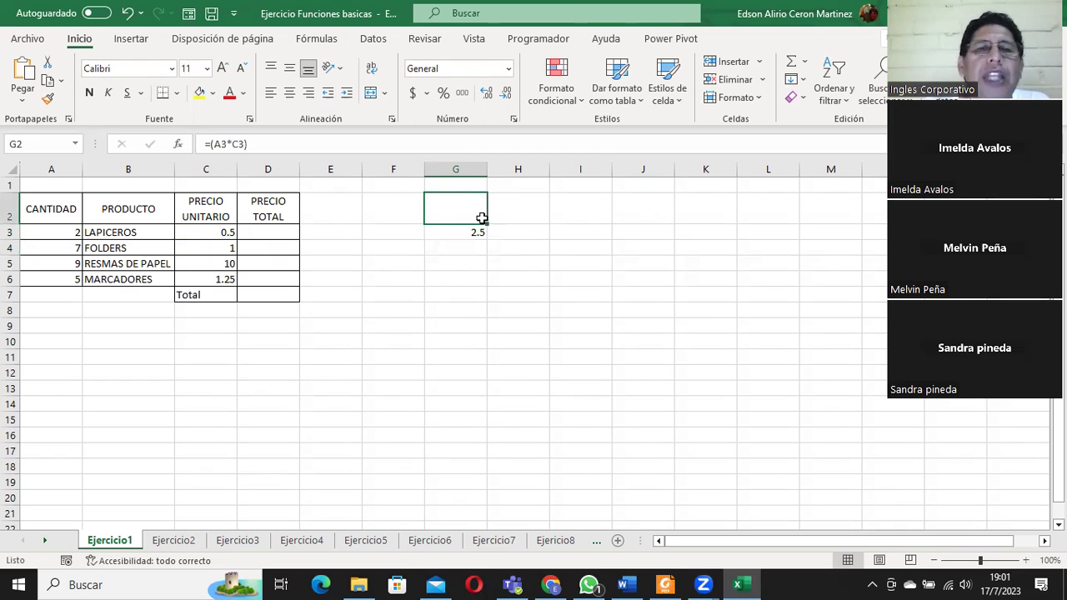
left_click(515, 214)
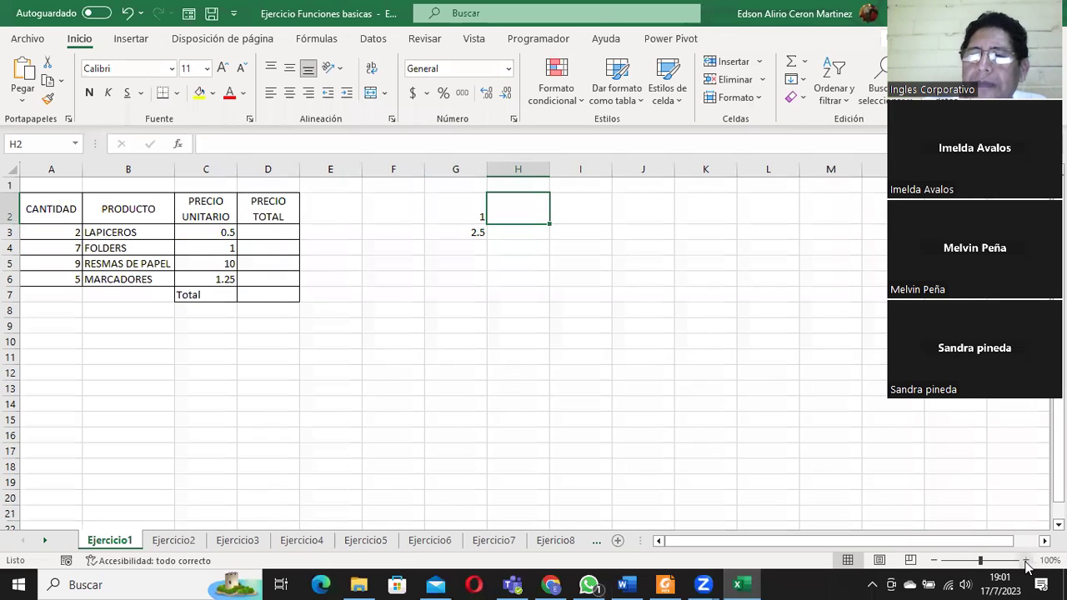
left_click(1025, 560)
left_click(1024, 561)
left_click(1024, 561)
left_click(1024, 560)
left_click(1025, 560)
left_click(1025, 560)
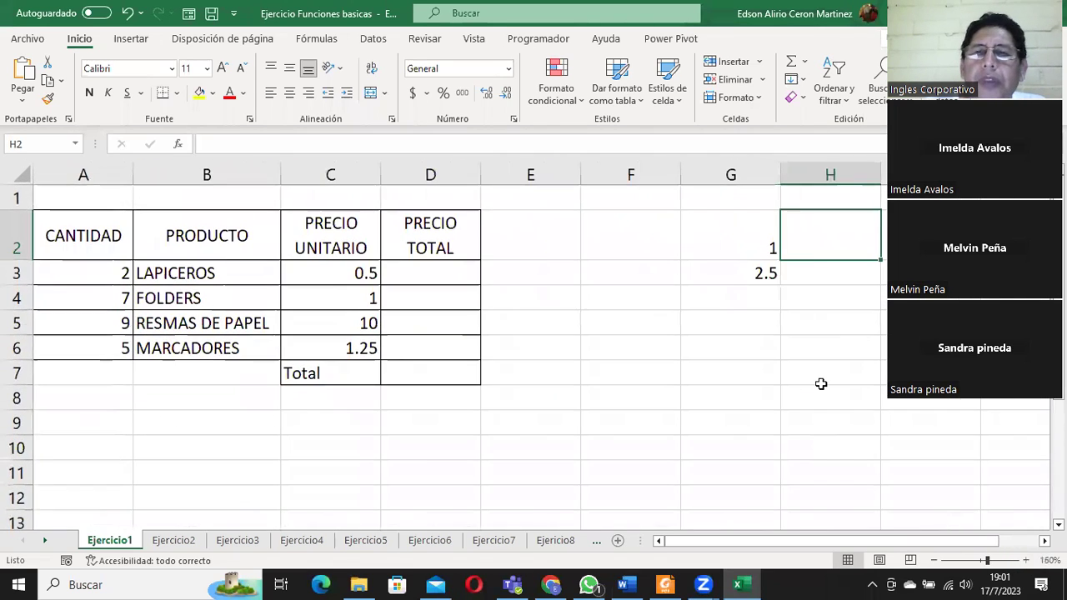
double_click(824, 243)
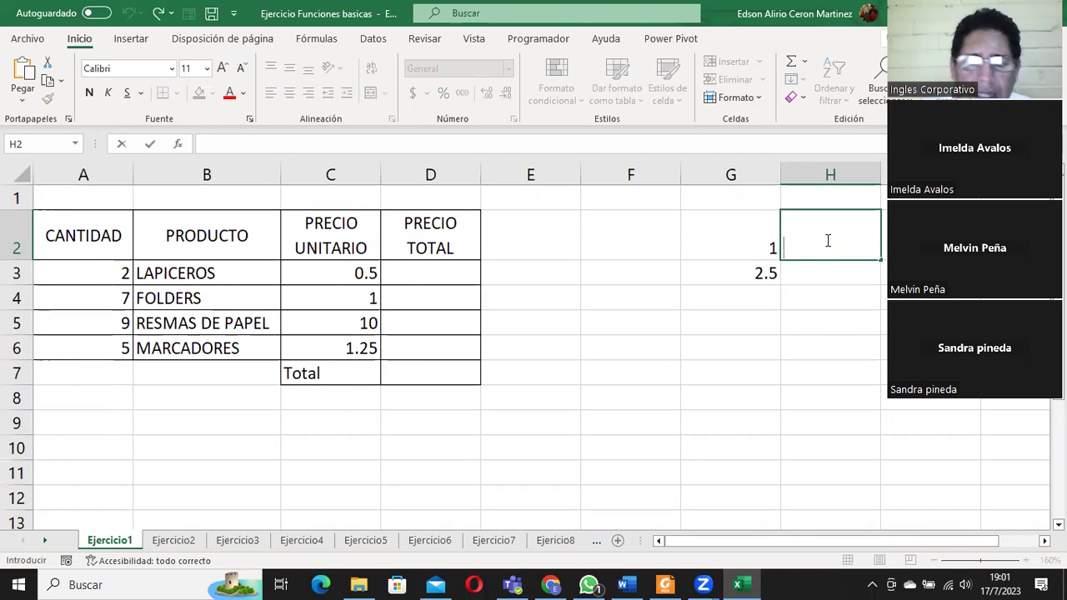
type("+")
key("Return")
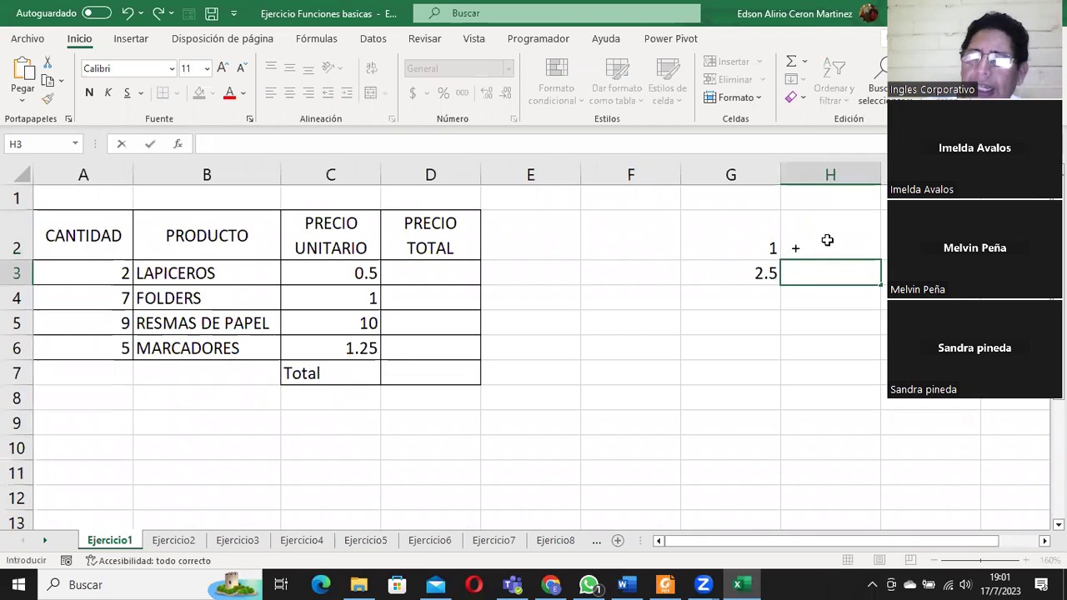
type("-")
key("Return")
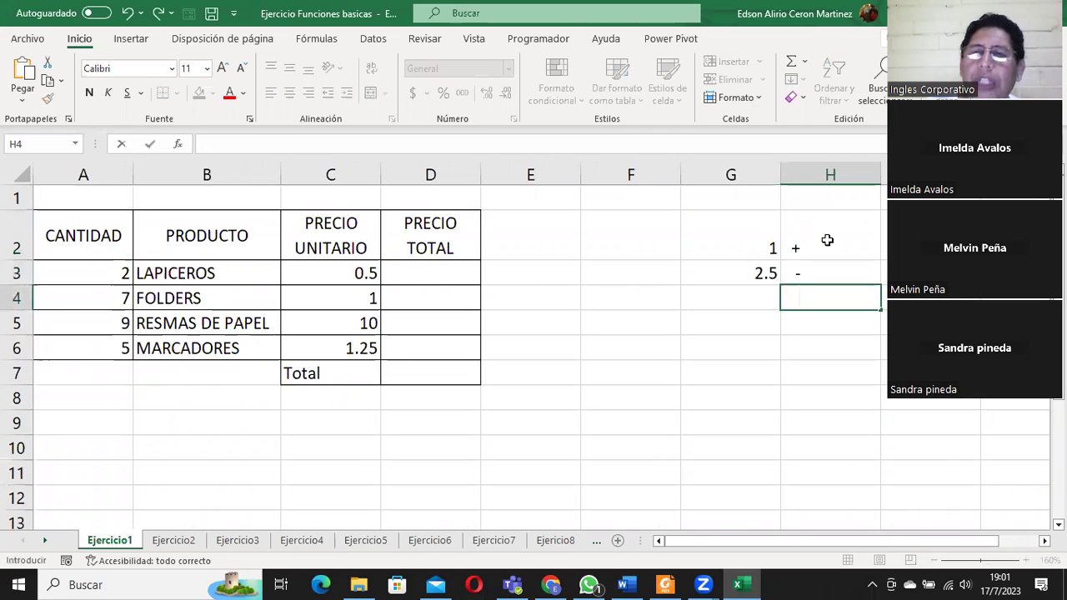
type("*")
key("Return")
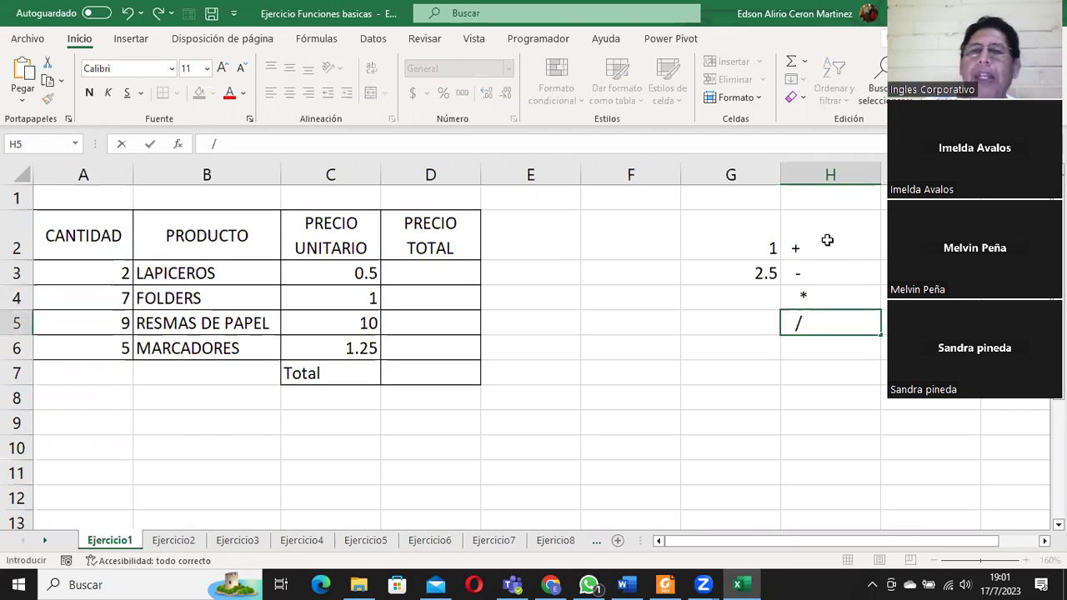
key("Return")
left_click_drag(803, 233, 807, 319)
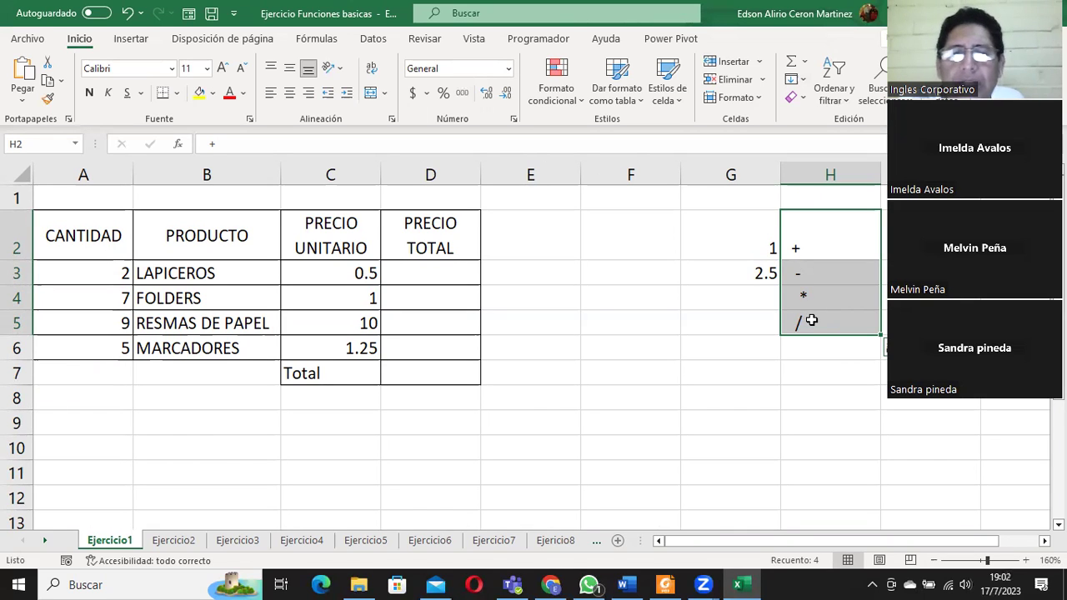
left_click(113, 270)
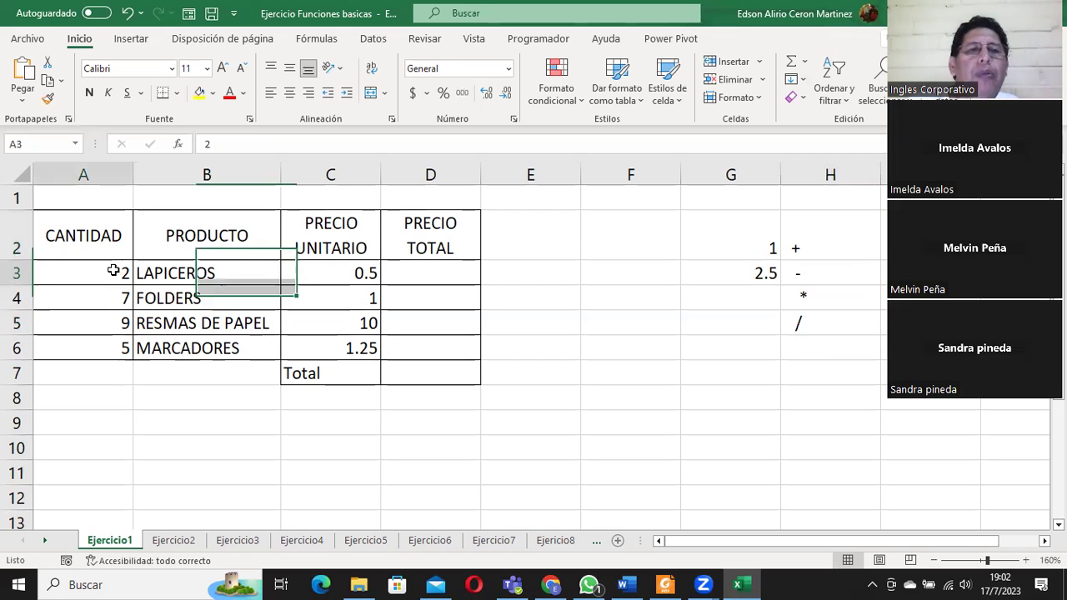
left_click(324, 275)
left_click(418, 270)
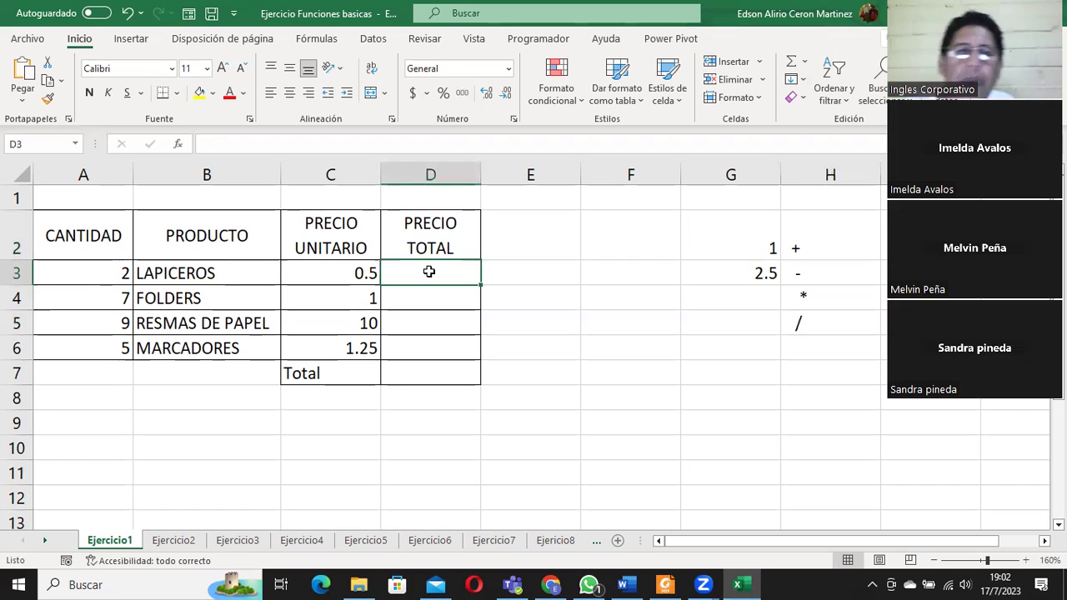
left_click(106, 271)
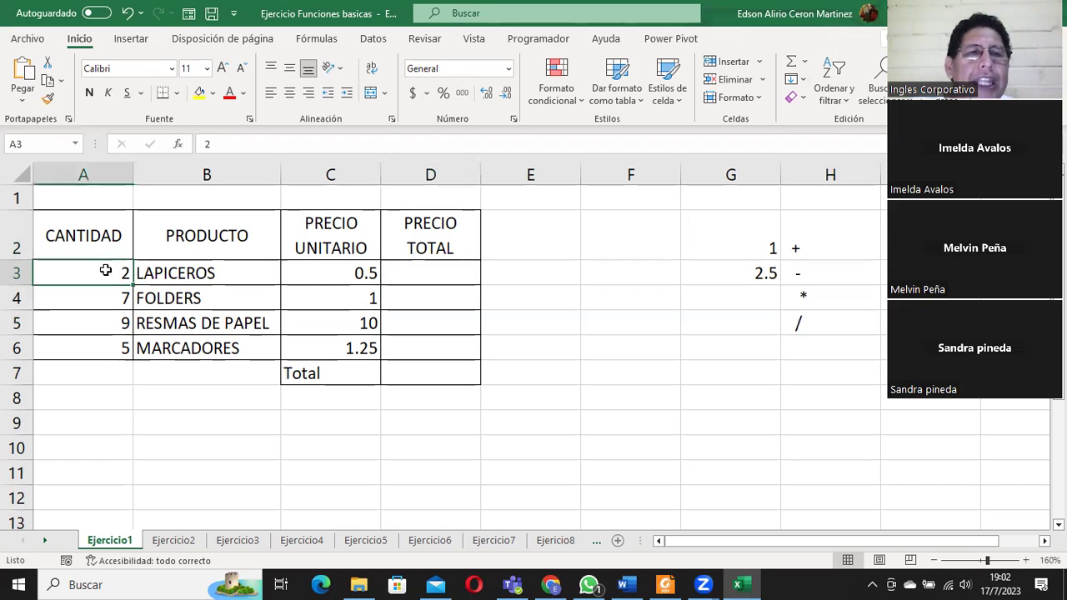
left_click(310, 277)
left_click(401, 268)
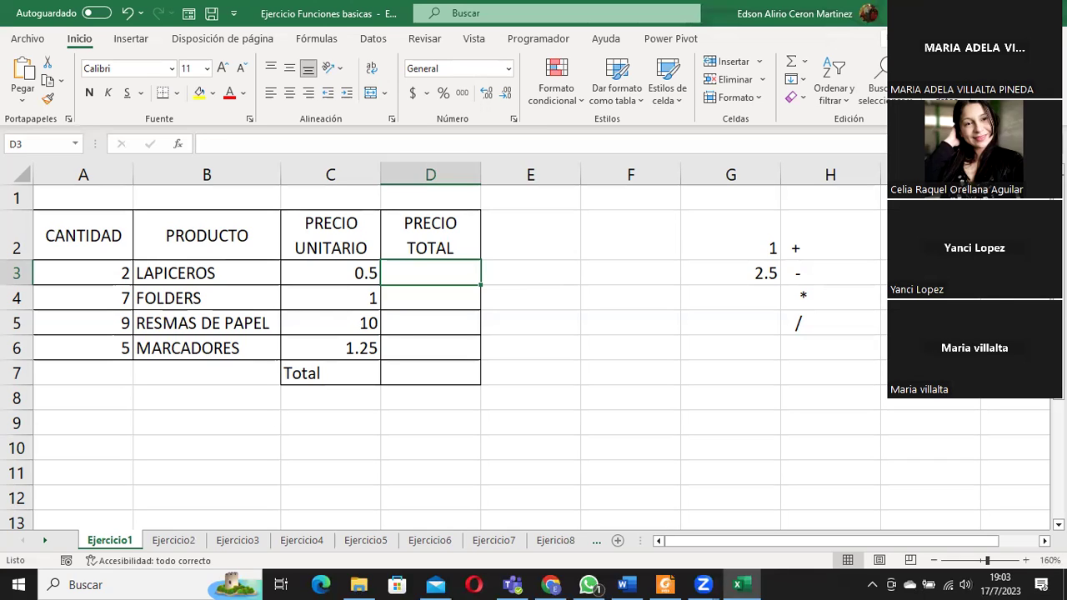
Step: Enter =(A3*C3) in D3 so the LAPICEROS total price shows 1
double_click(430, 276)
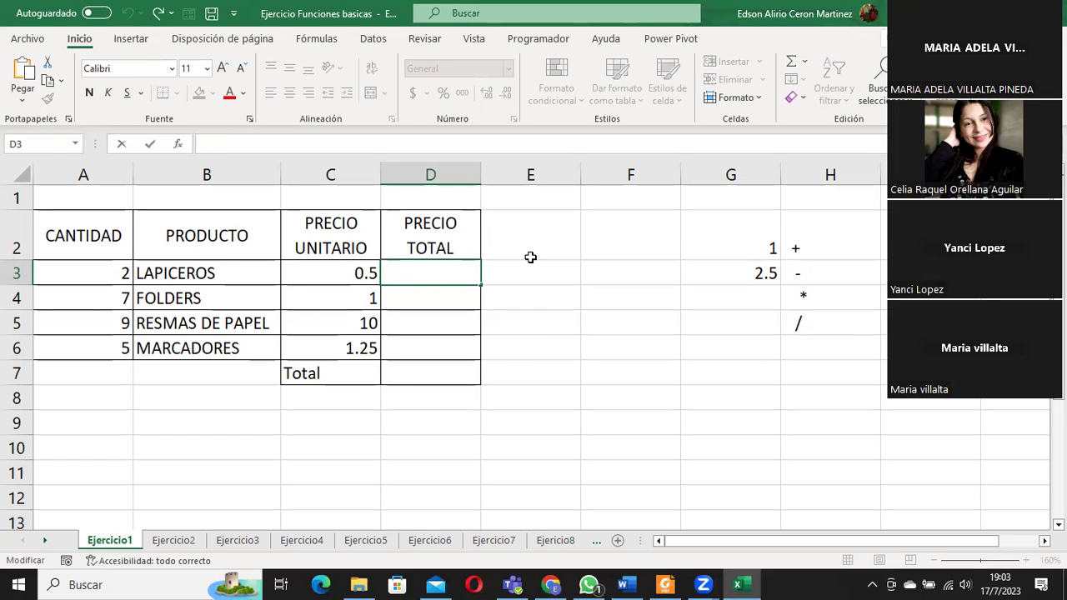
type("=(")
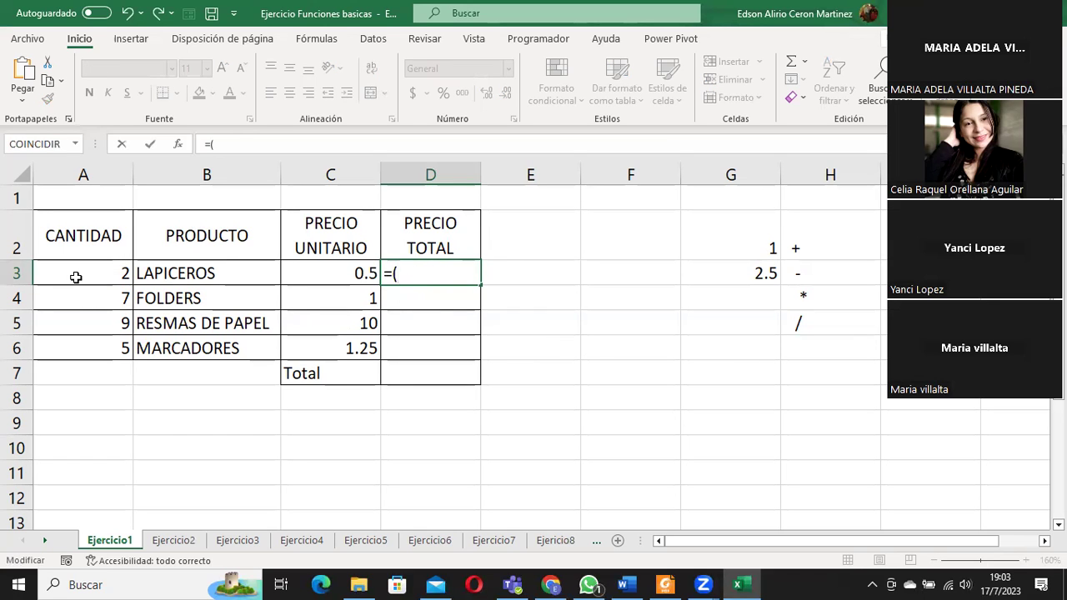
left_click(75, 278)
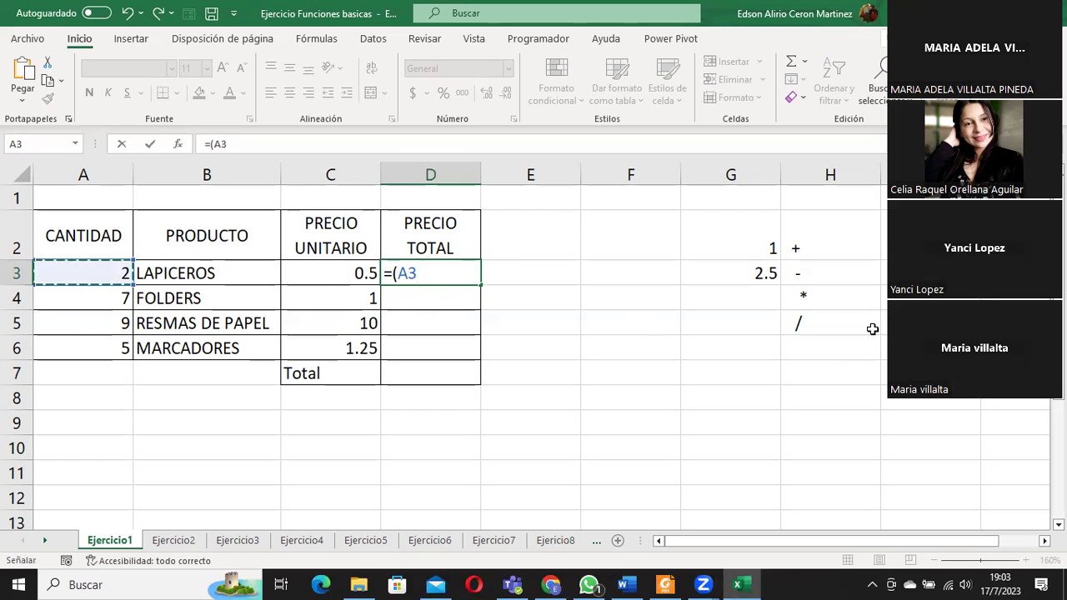
type("*")
left_click(341, 283)
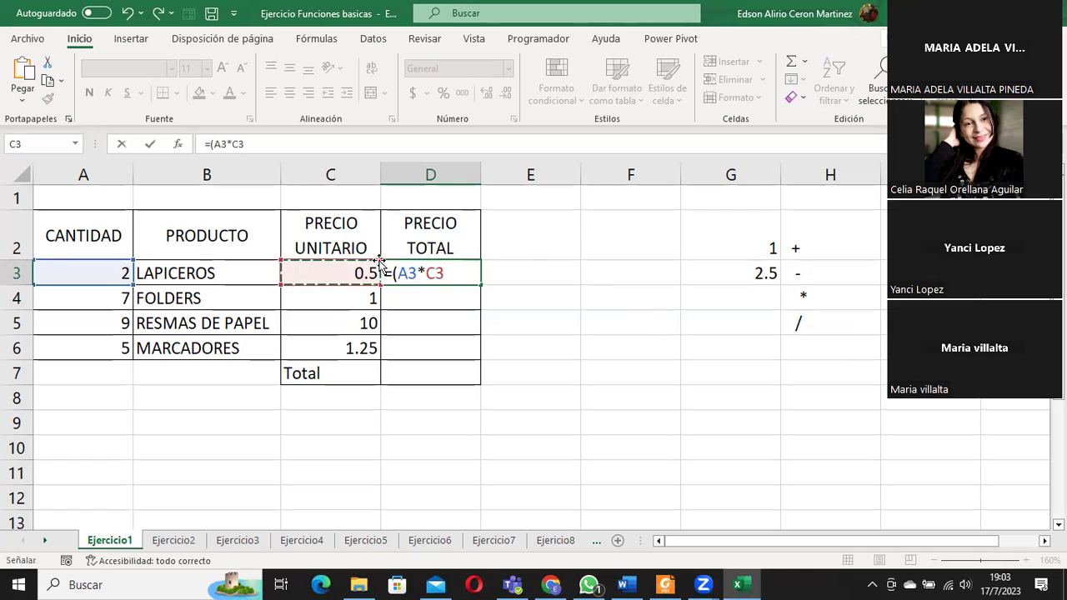
type(")")
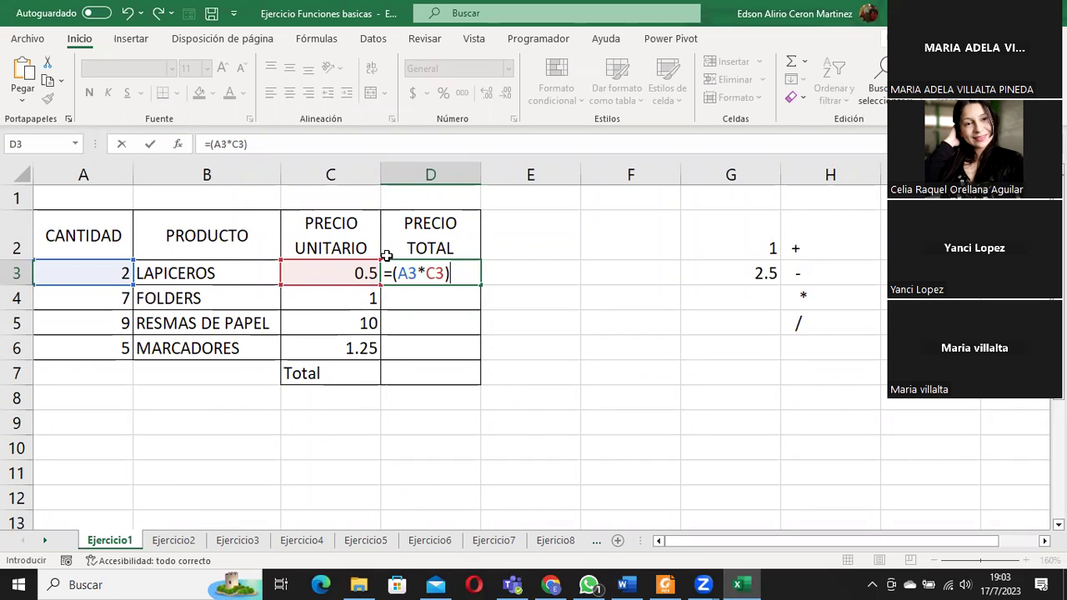
key("Return")
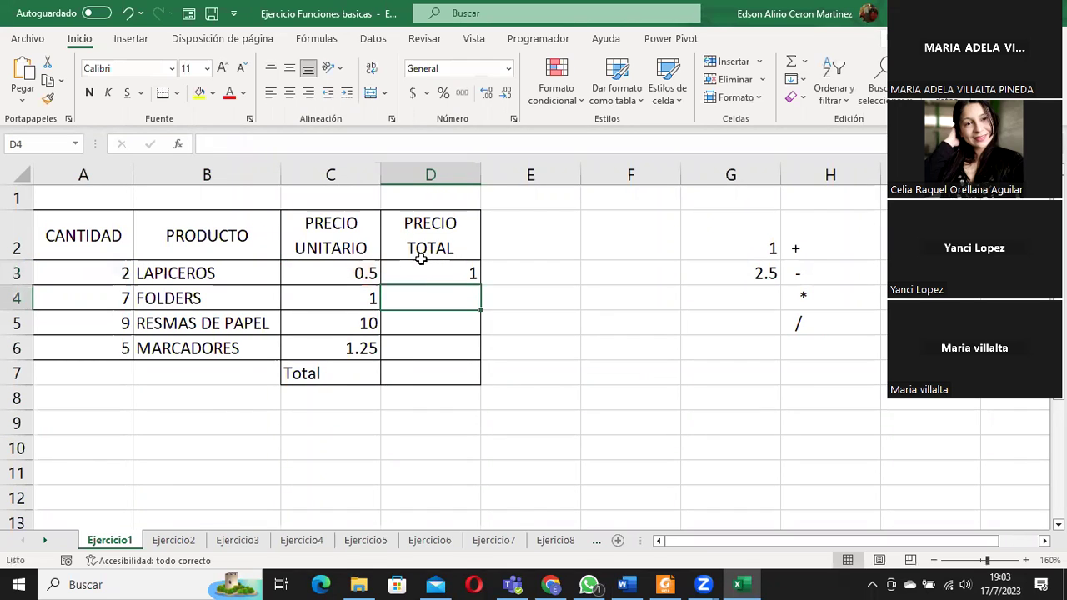
left_click(421, 263)
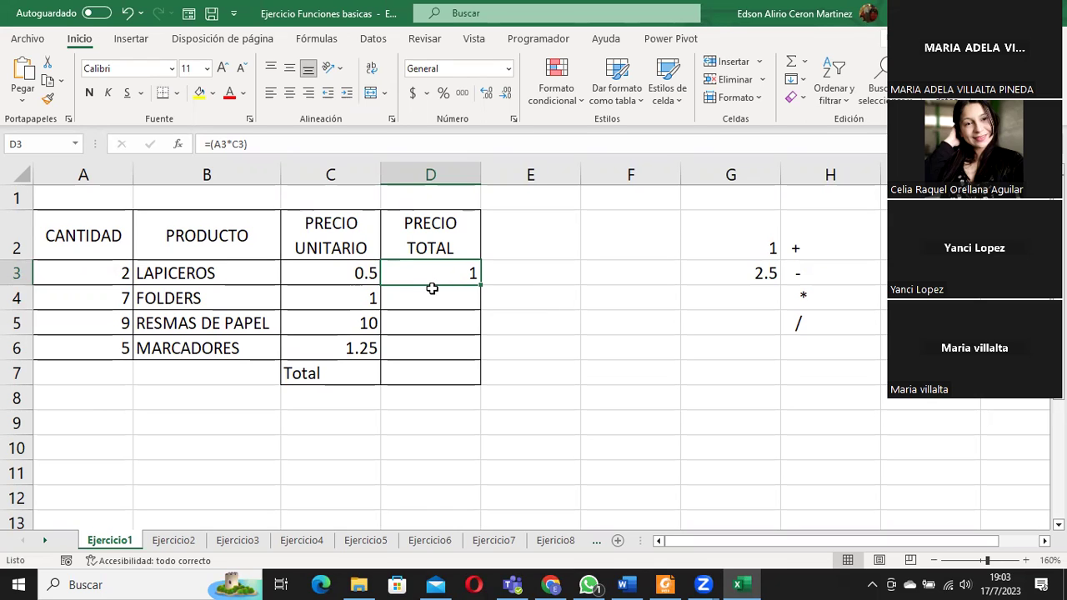
Step: Paste the D3 total formula into D4, D5 and D6 one by one, then clear them
left_click(430, 298)
left_click(426, 323)
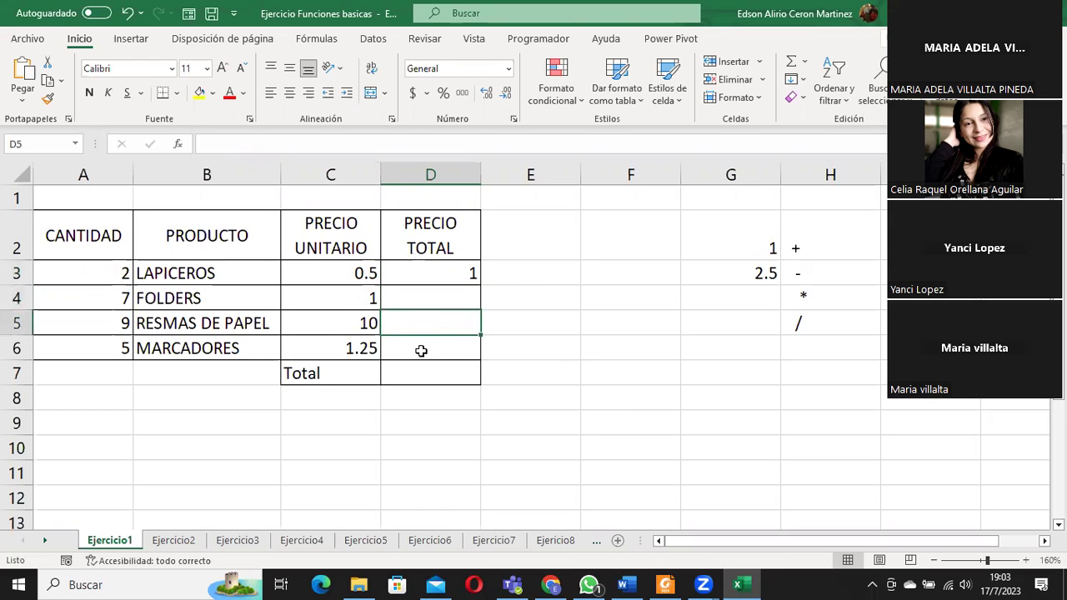
left_click(421, 348)
left_click(438, 276)
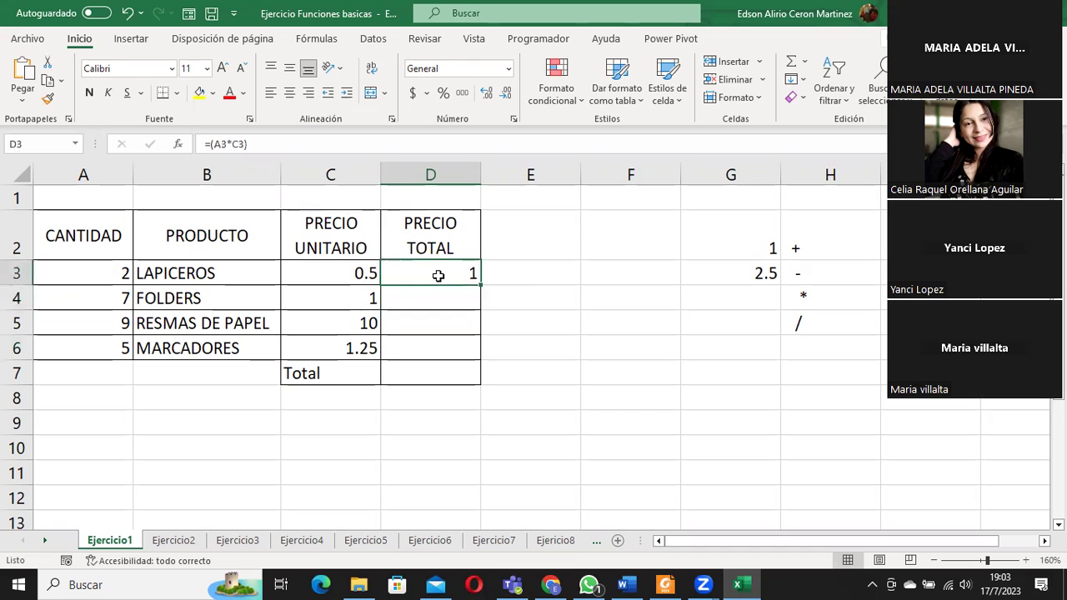
key("ctrl+c")
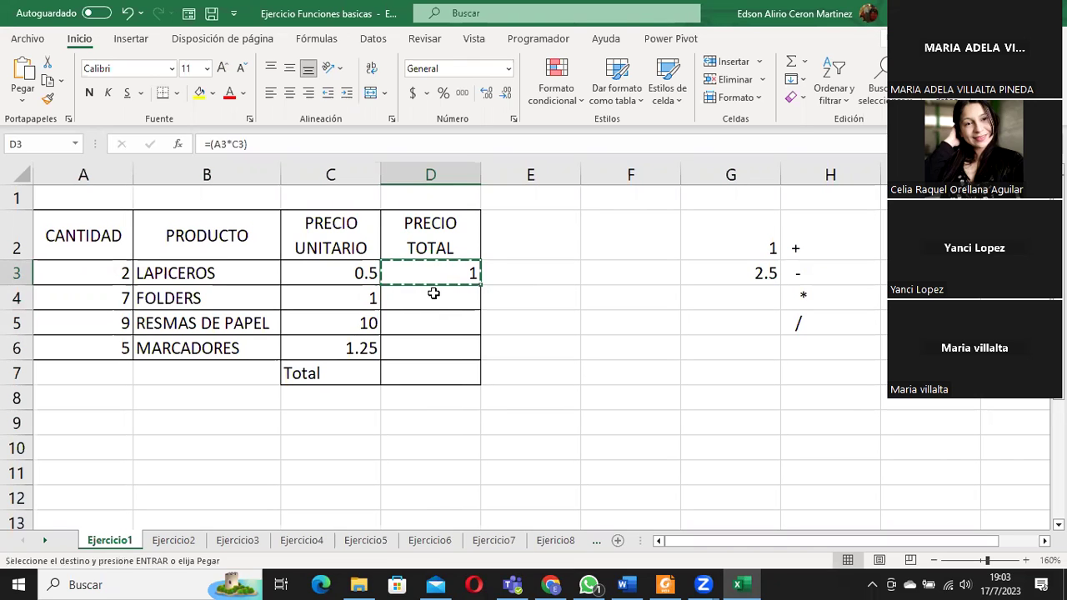
left_click(433, 297)
key("ctrl+v")
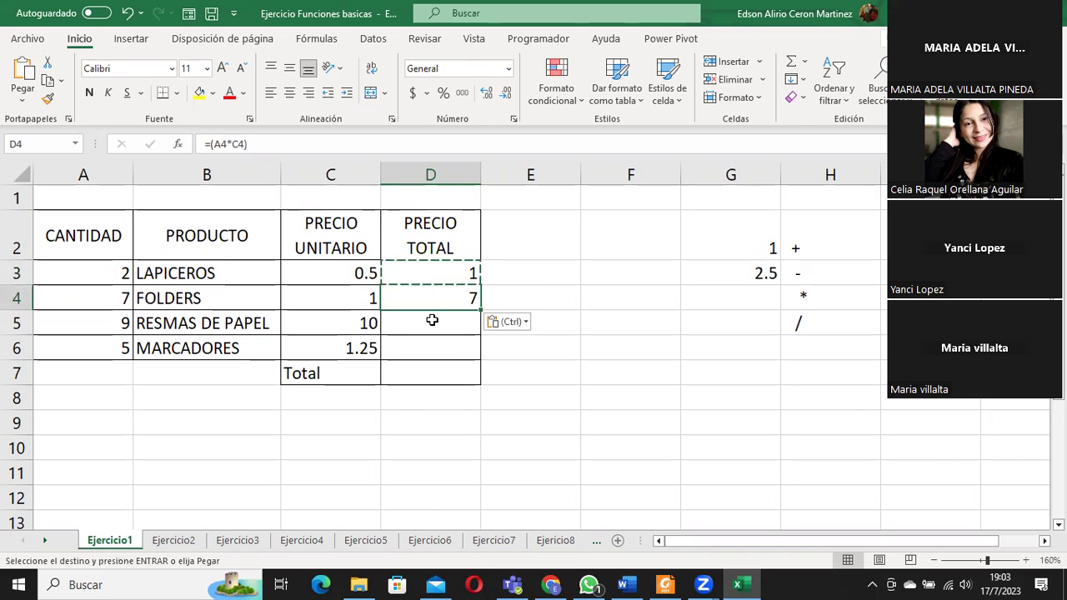
left_click(430, 320)
key("ctrl+v")
left_click(428, 342)
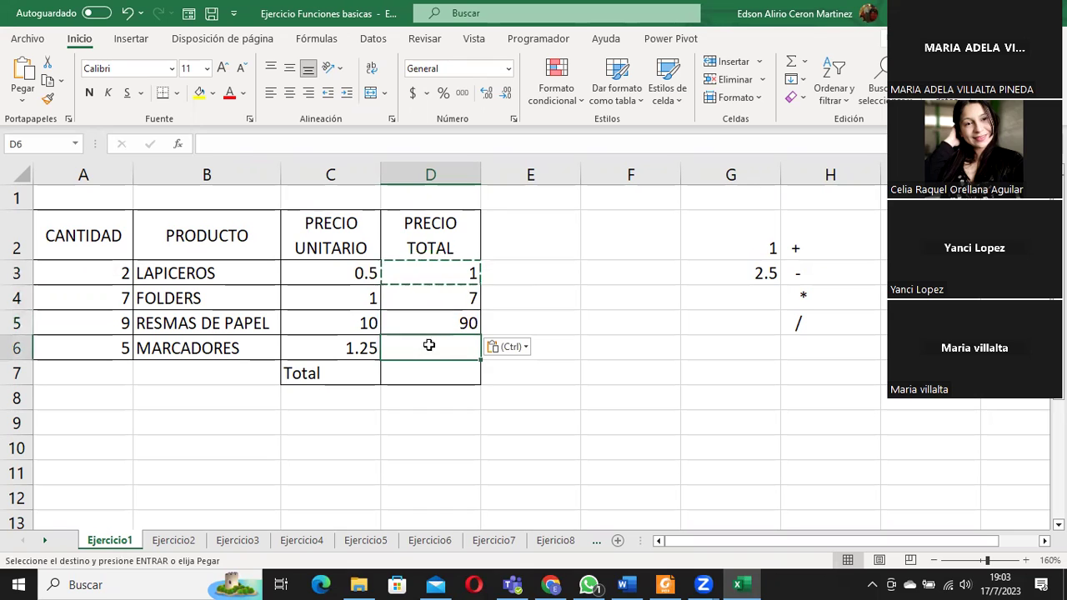
key("ctrl+v")
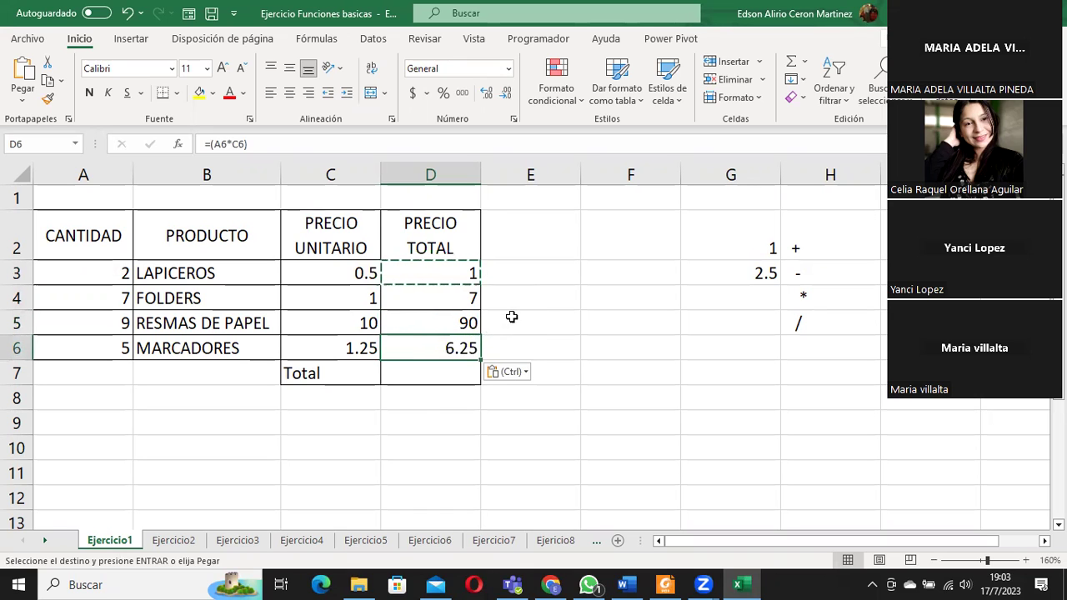
left_click_drag(460, 295, 454, 346)
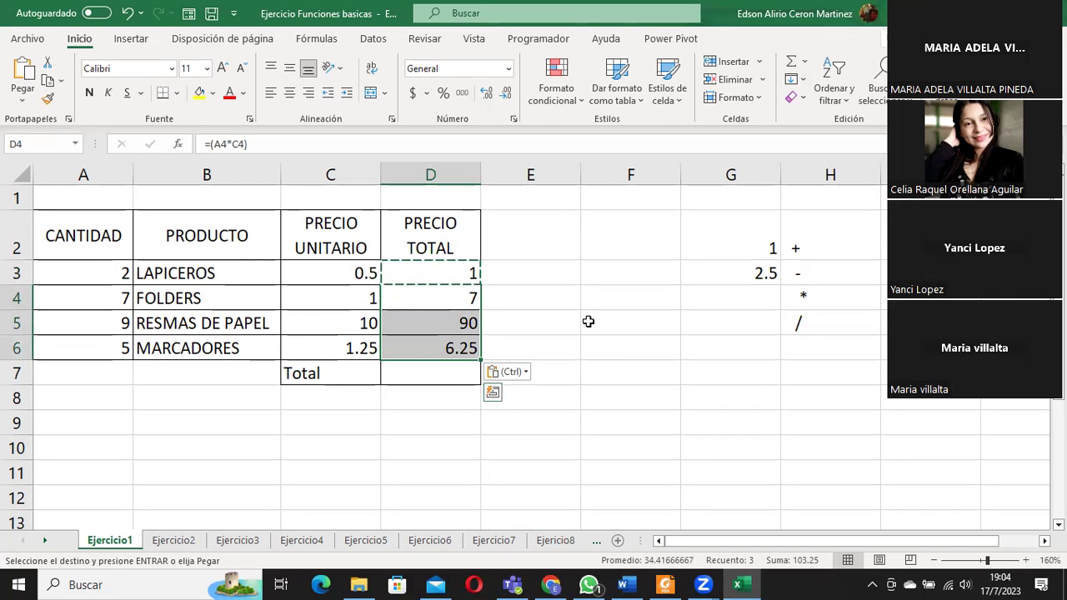
key("Delete")
Step: Copy D3 again and paste it into D4:D6 at once, giving 7, 90 and 6.25
left_click(513, 292)
left_click(448, 269)
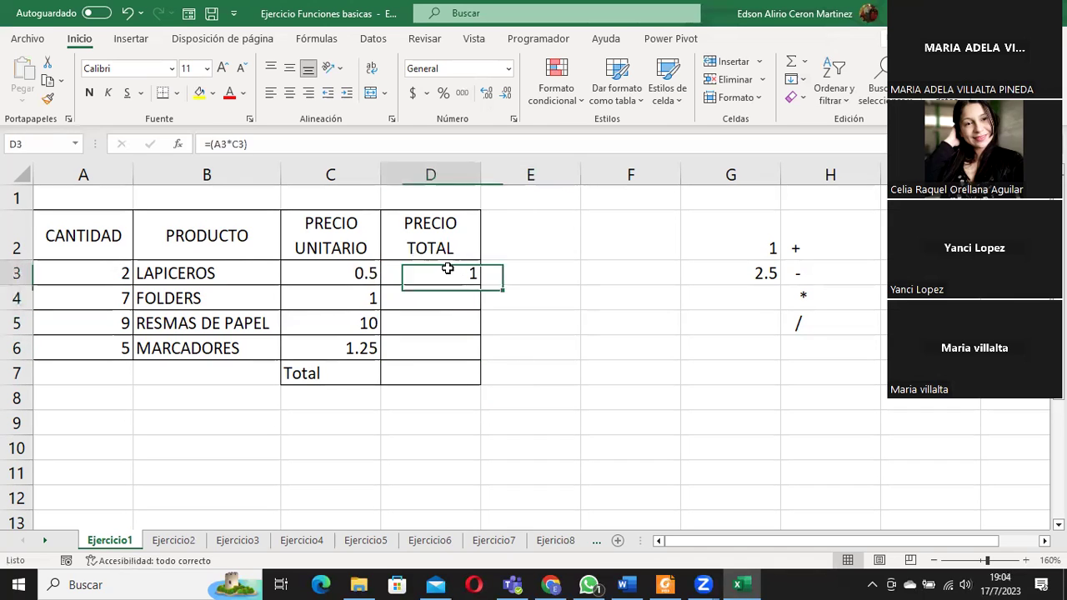
key("ctrl+c")
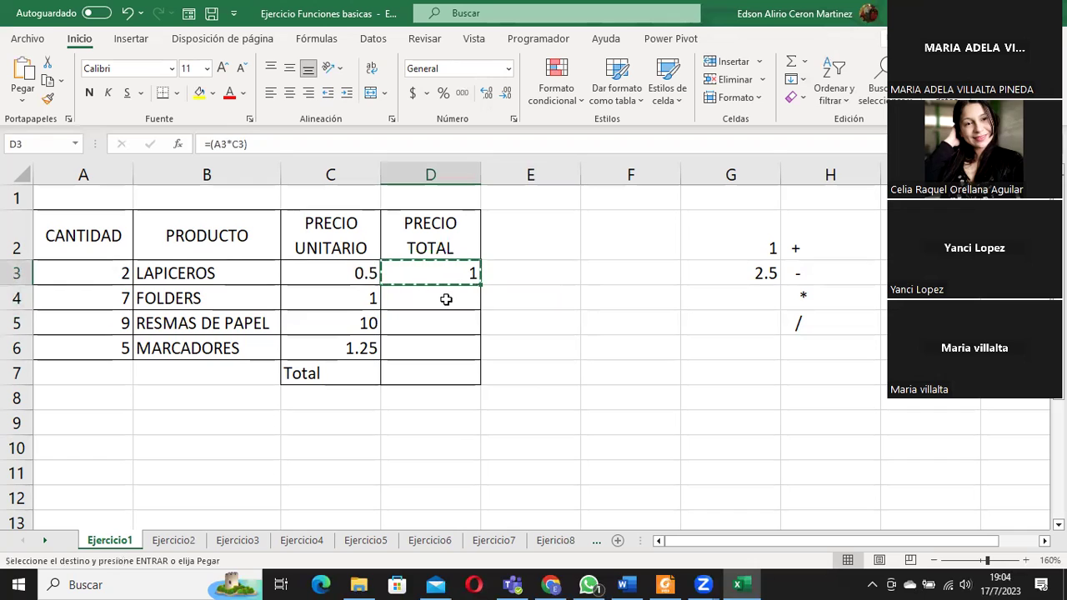
left_click_drag(441, 298, 442, 349)
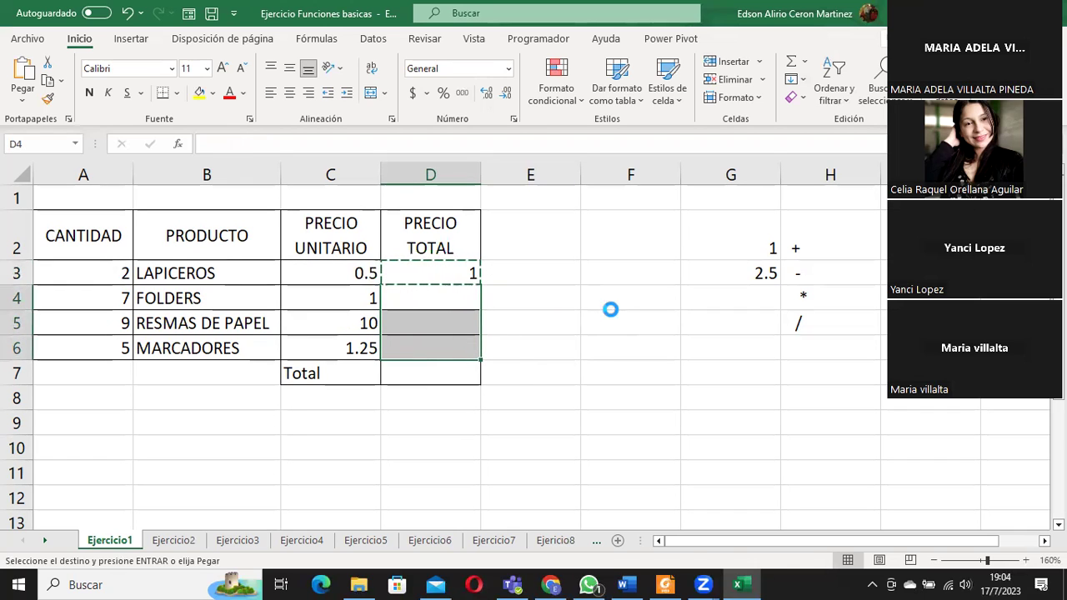
key("ctrl+v")
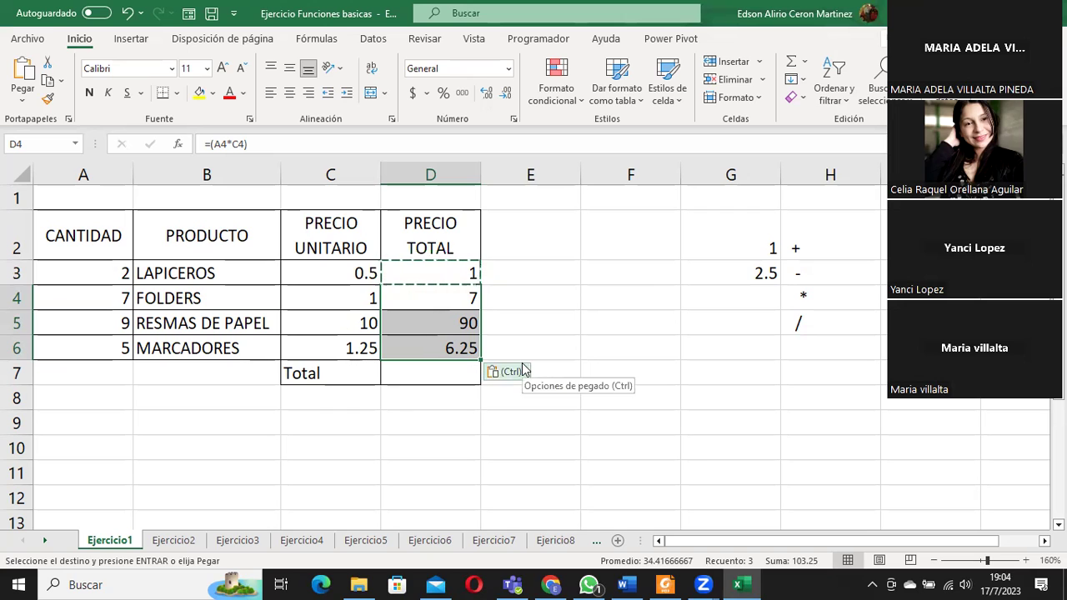
key("Escape")
left_click(545, 324)
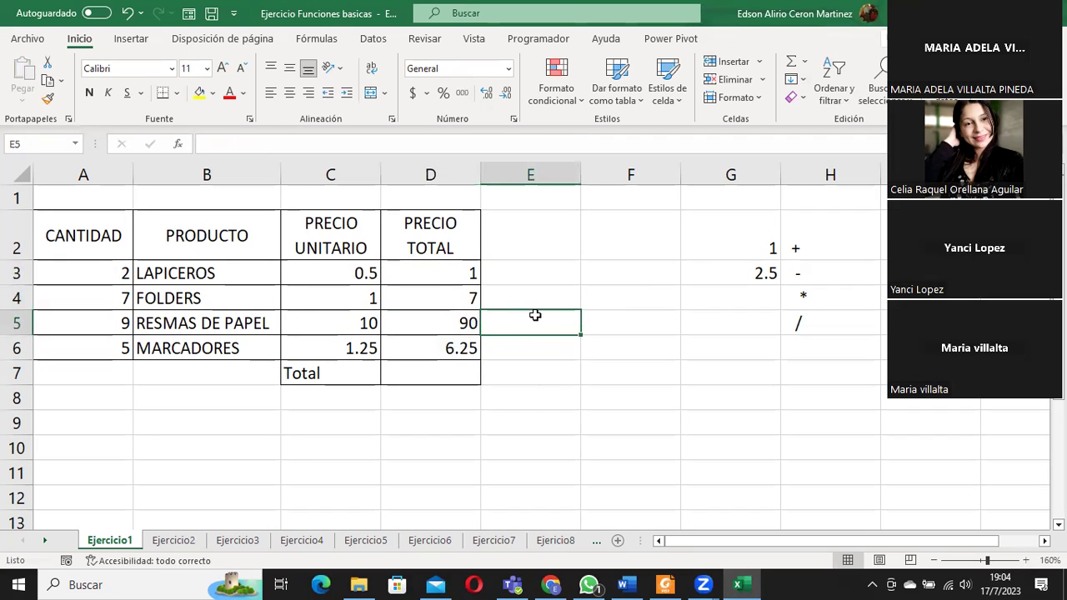
Step: Enter =(A5+C5+D5) in E5, adding the RESMAS DE PAPEL quantity, price and total to 109
type("=(")
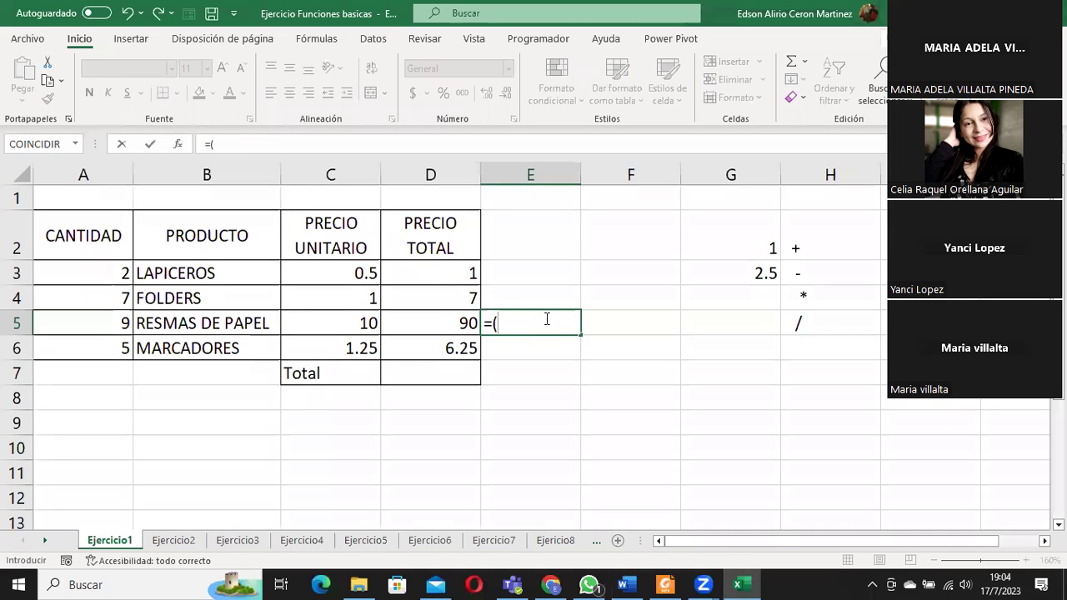
left_click(79, 324)
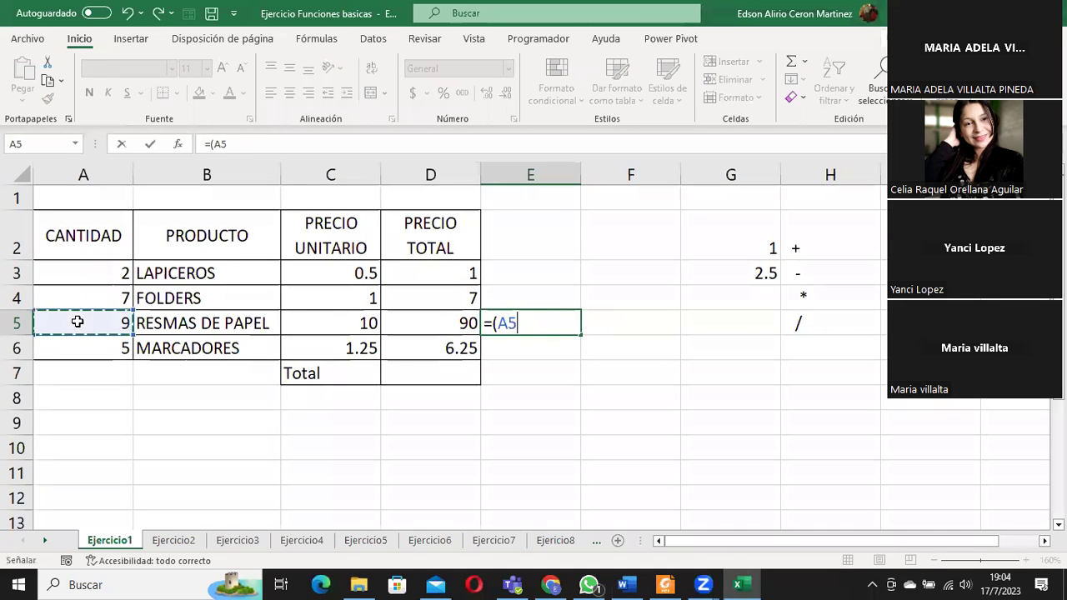
type("+")
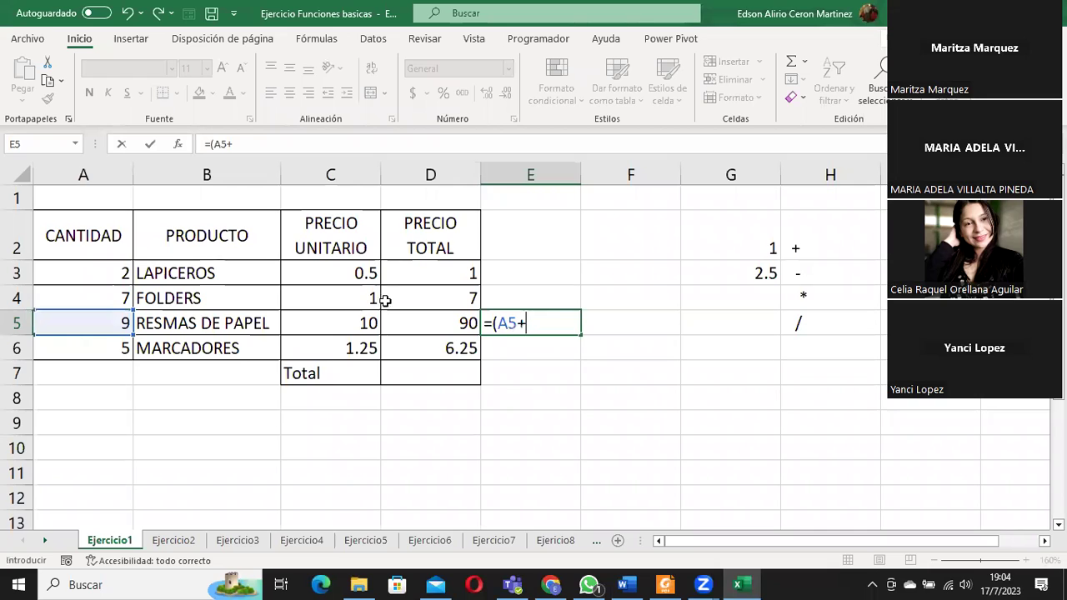
left_click(360, 322)
type(")")
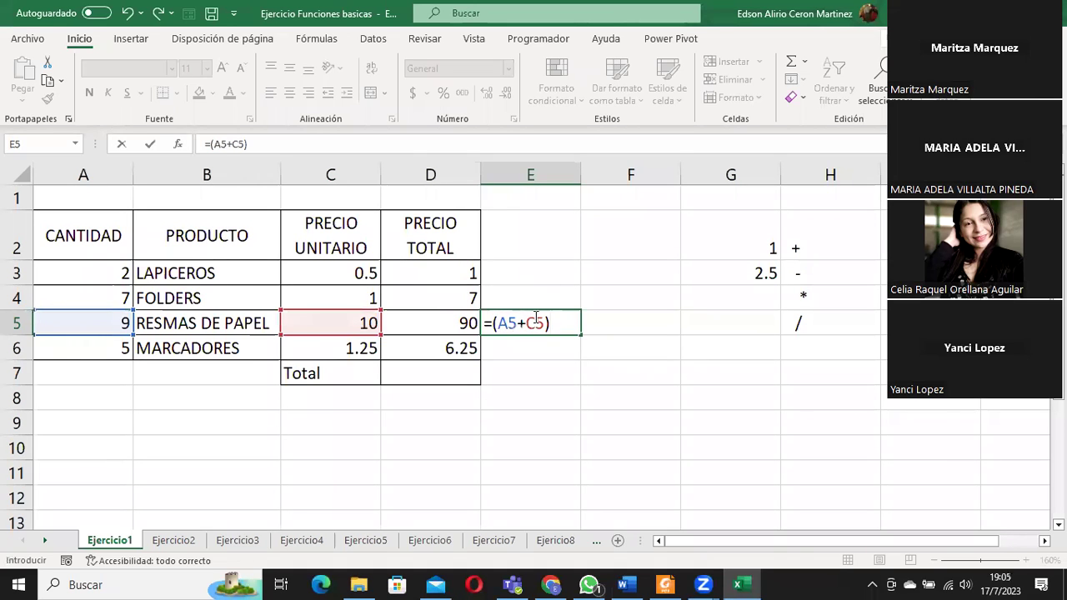
key("BackSpace")
left_click(451, 320)
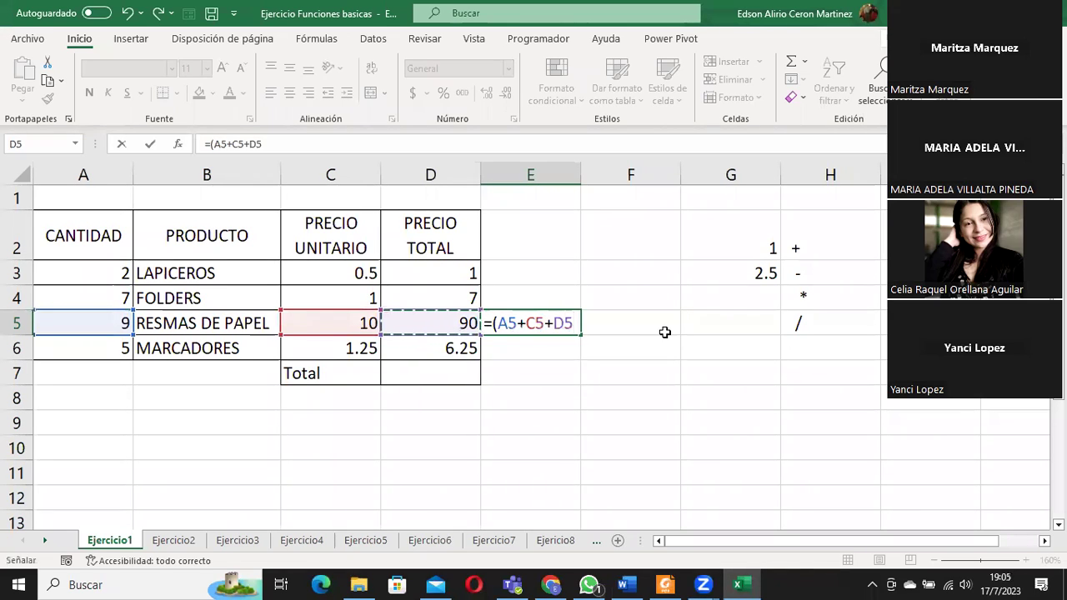
type(")")
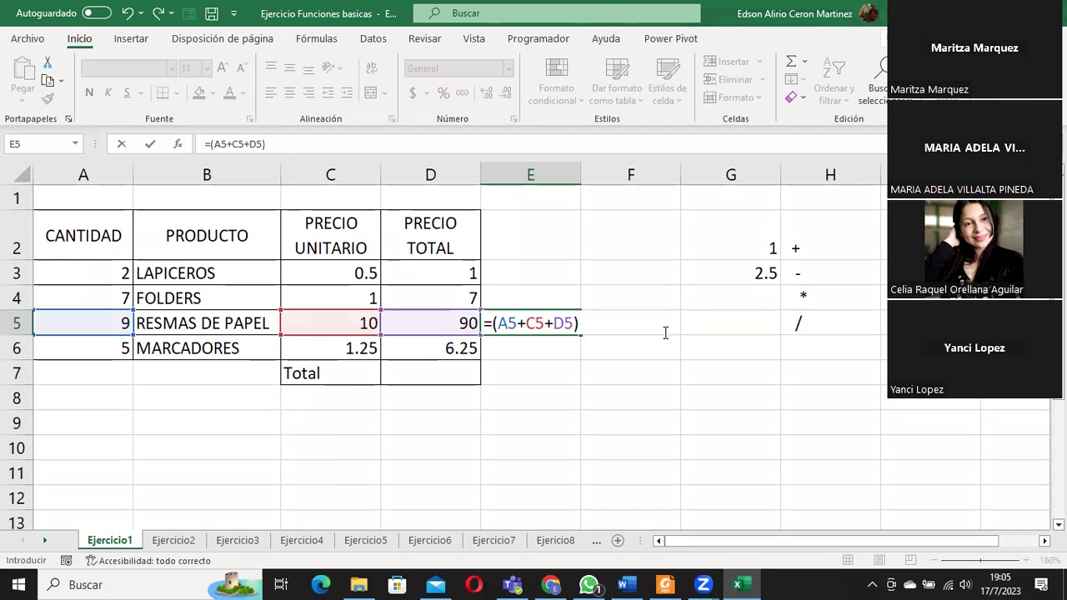
key("Return")
left_click(564, 321)
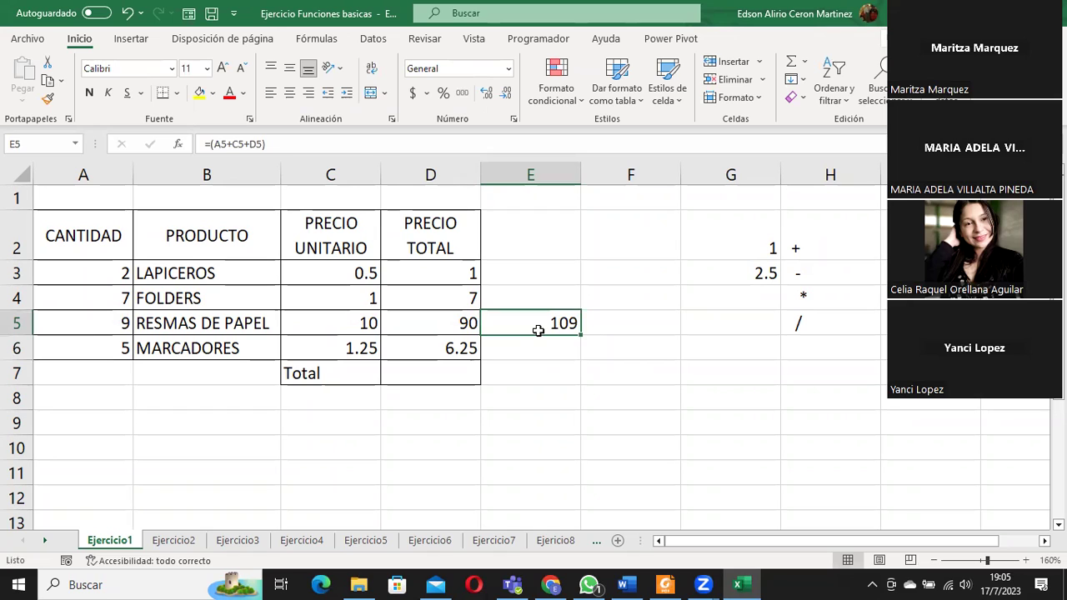
Step: Enter =(D3+D4+D5+D6) in D7 so the Total shows 104.25
left_click(430, 379)
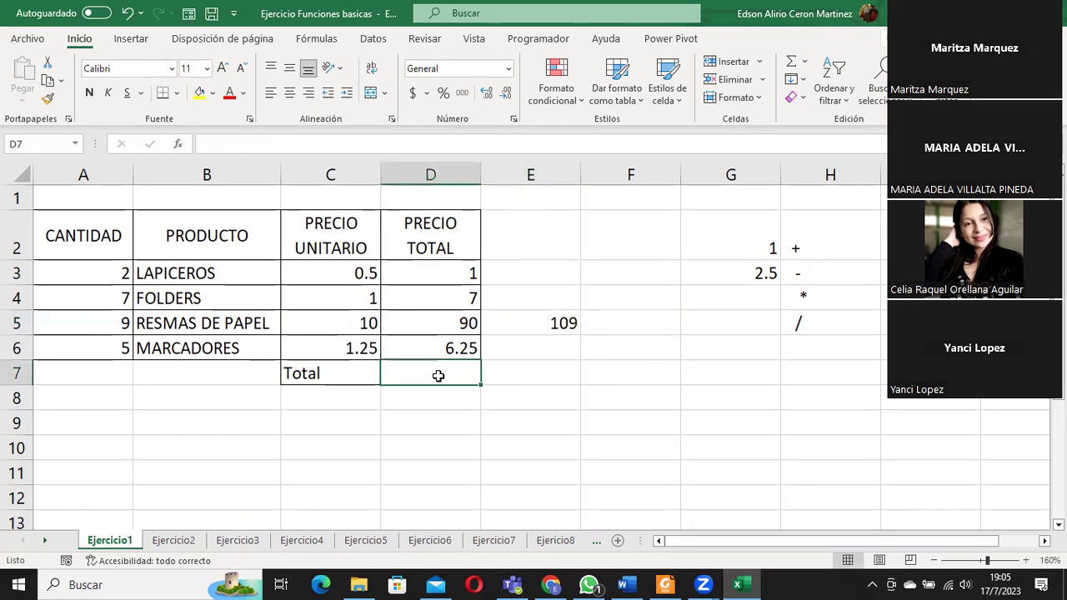
type("=(")
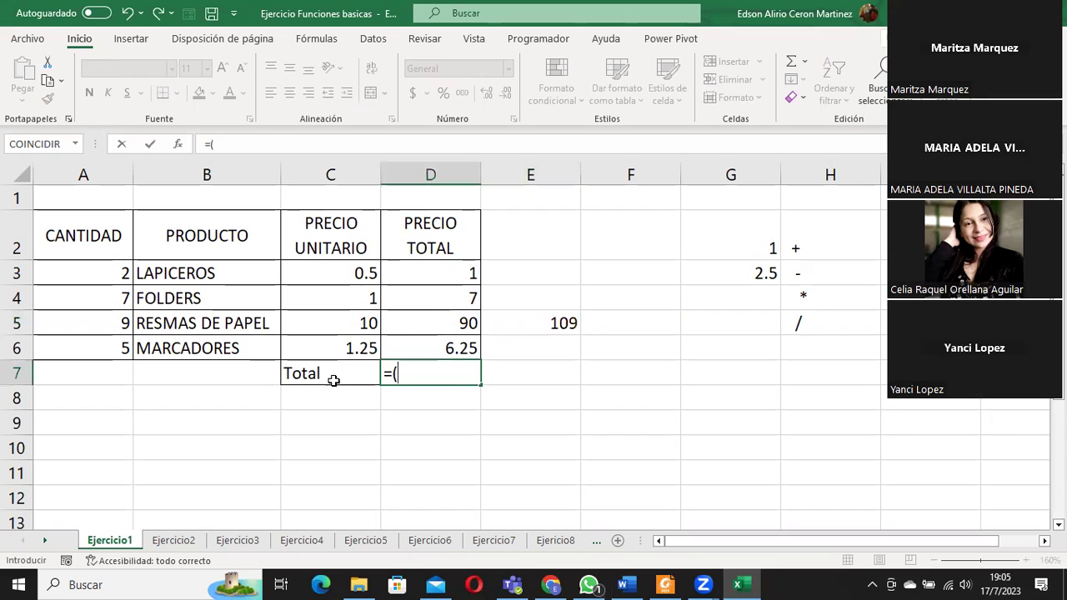
left_click(417, 272)
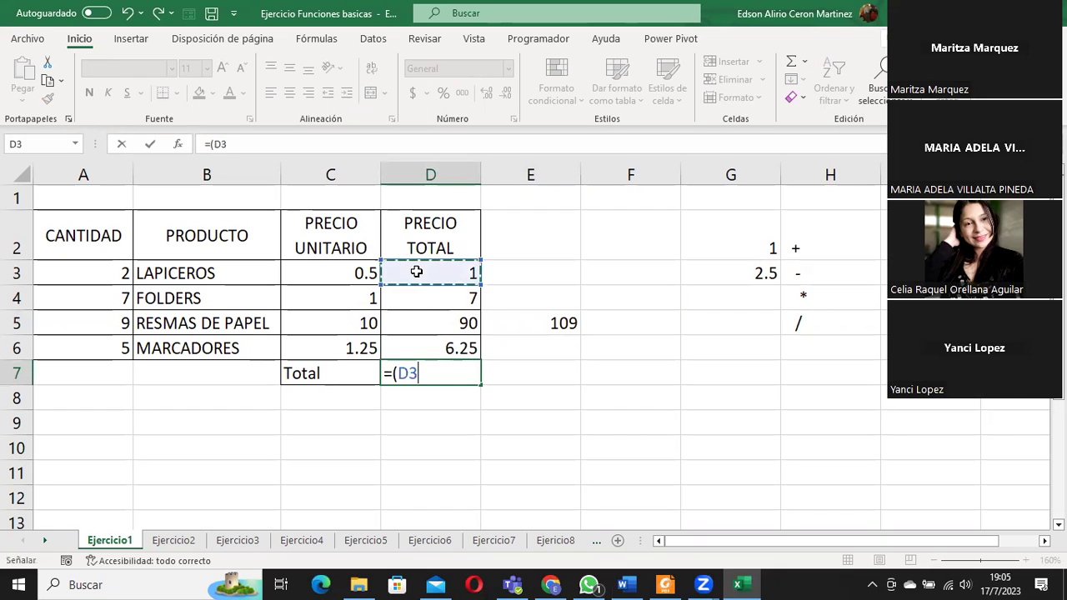
type("+")
left_click(427, 299)
type("+")
left_click(439, 325)
type("+")
left_click(444, 348)
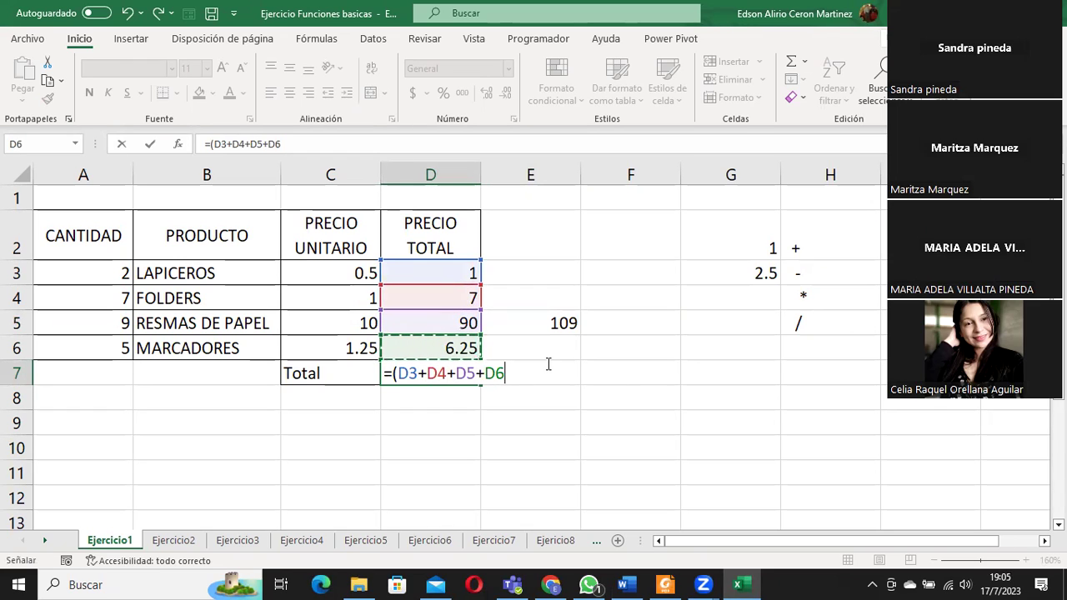
type(")")
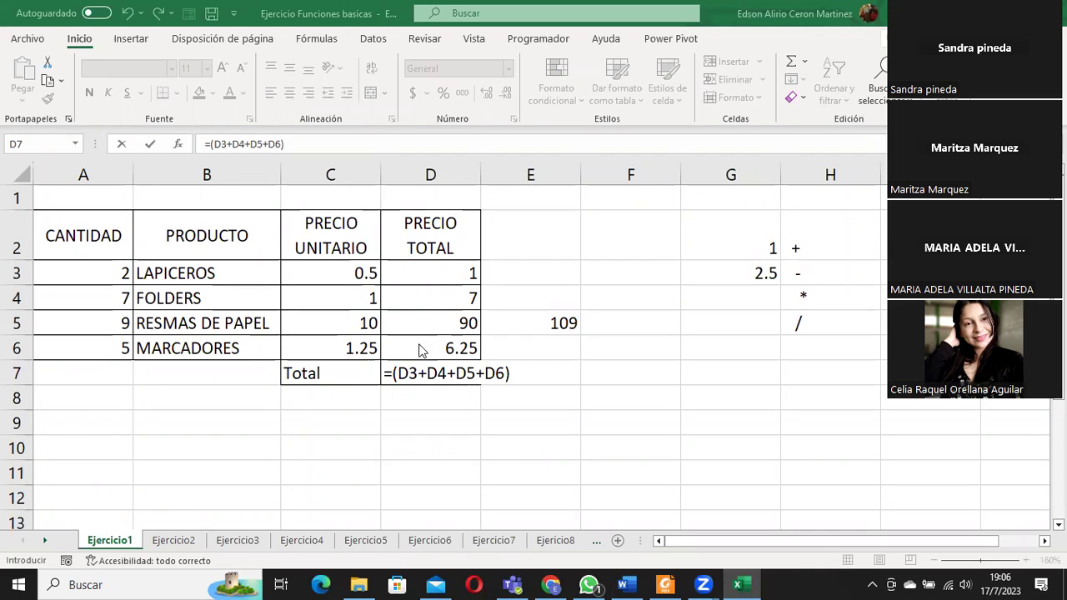
left_click(540, 368)
key("Return")
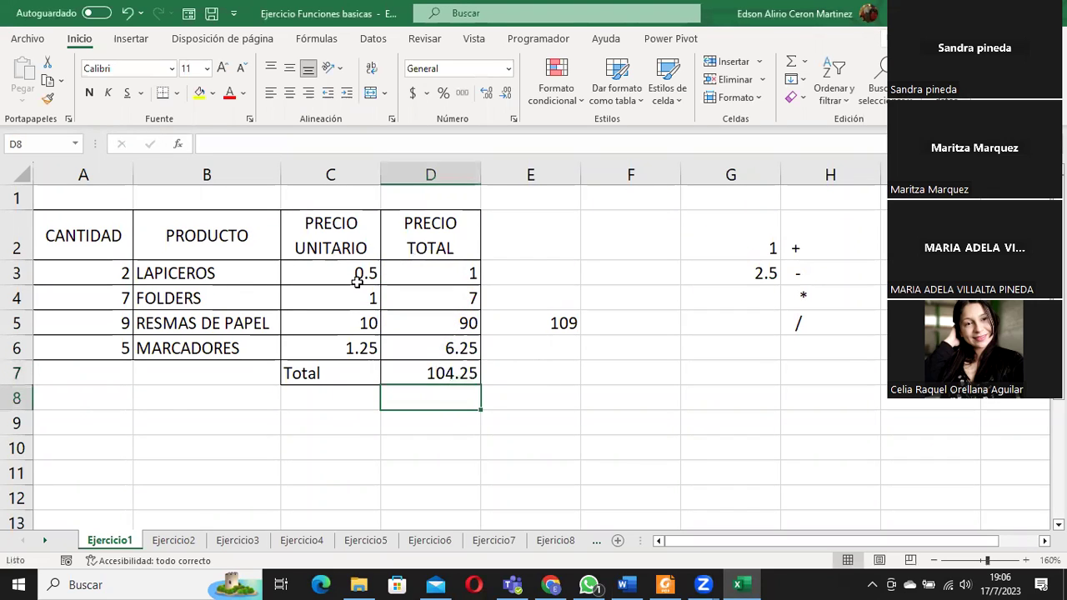
double_click(423, 377)
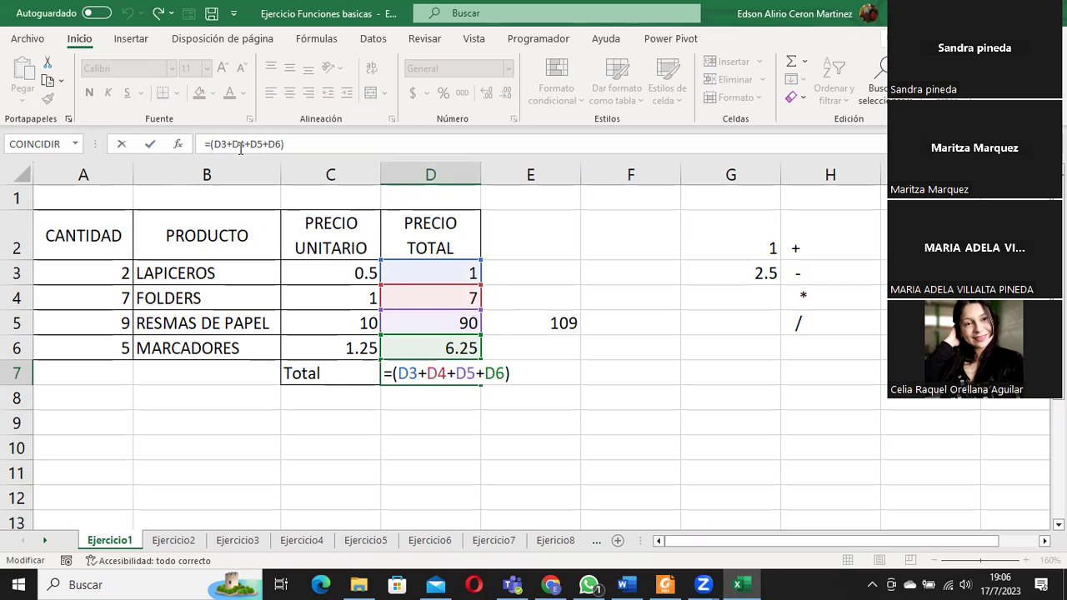
left_click(308, 142)
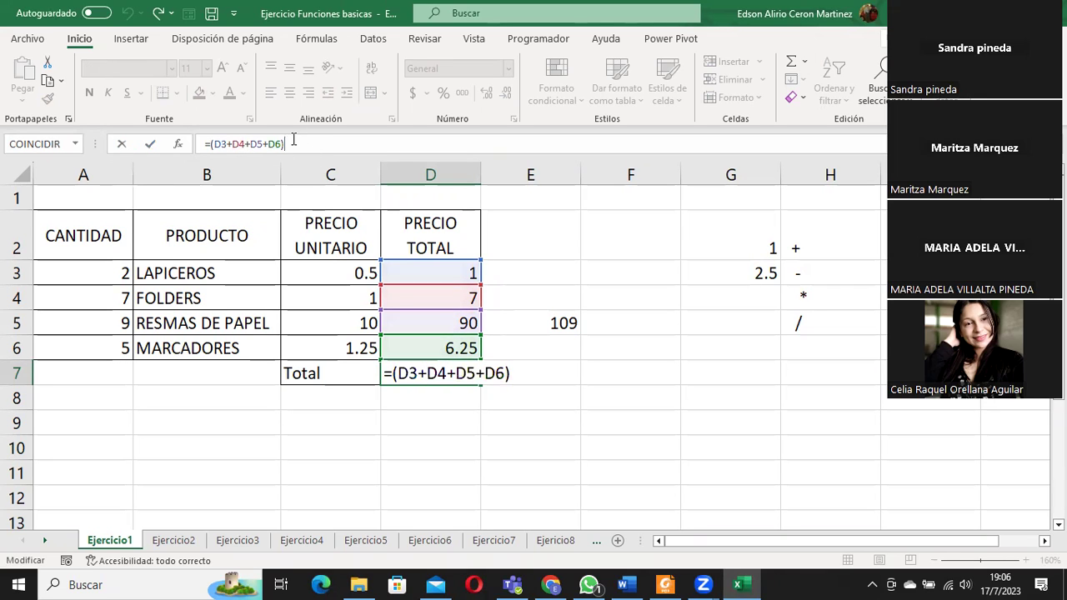
key("Return")
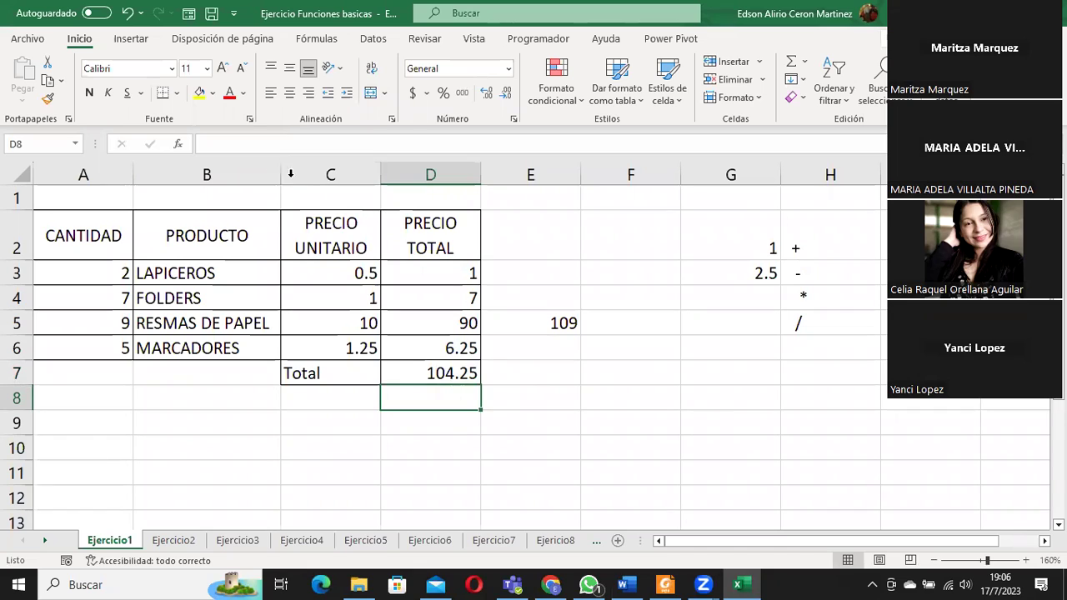
left_click(813, 247)
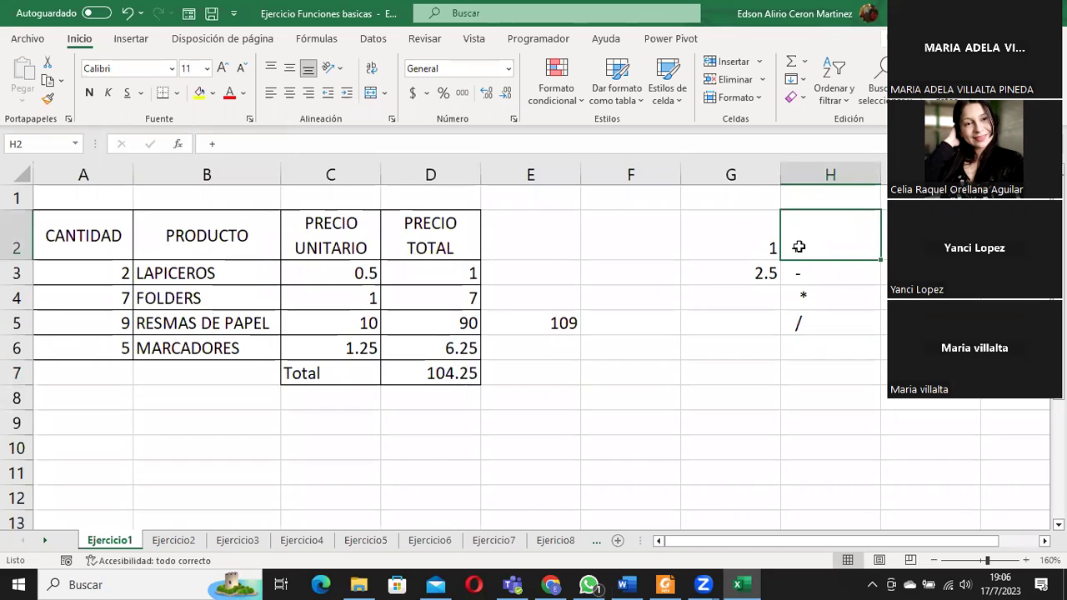
Step: Review the values in A3, C3 and D3, then delete the Total formula from D7
left_click(104, 268)
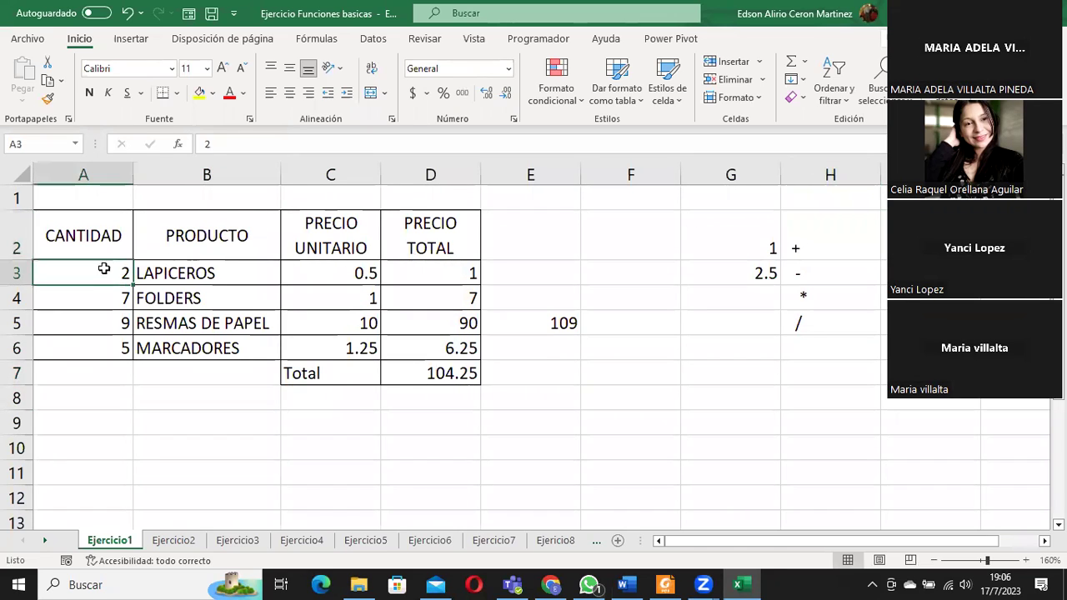
left_click(323, 267)
left_click(115, 269)
left_click(426, 265)
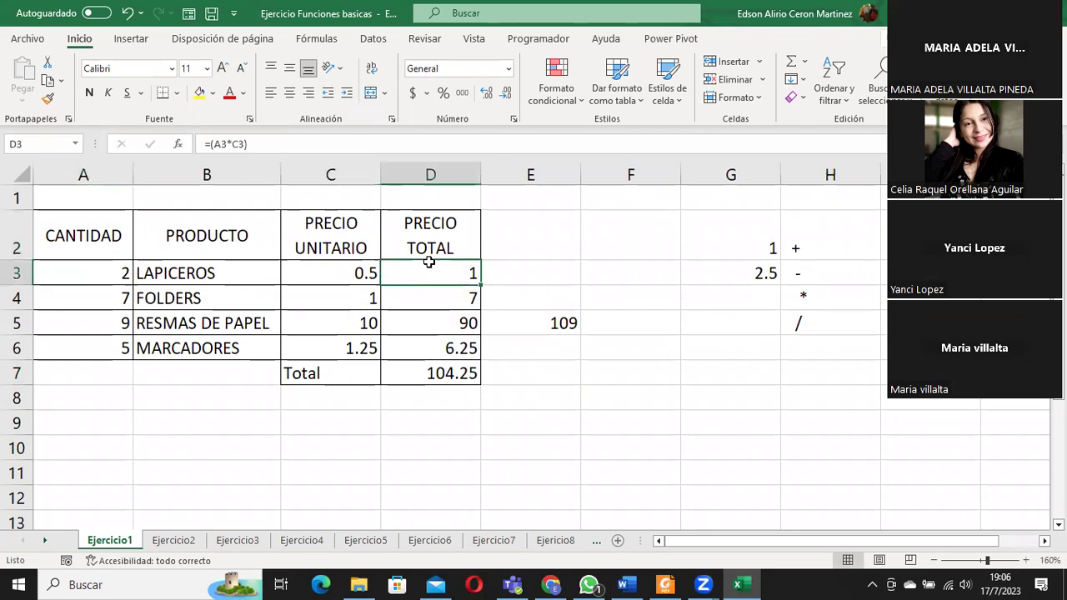
left_click(432, 373)
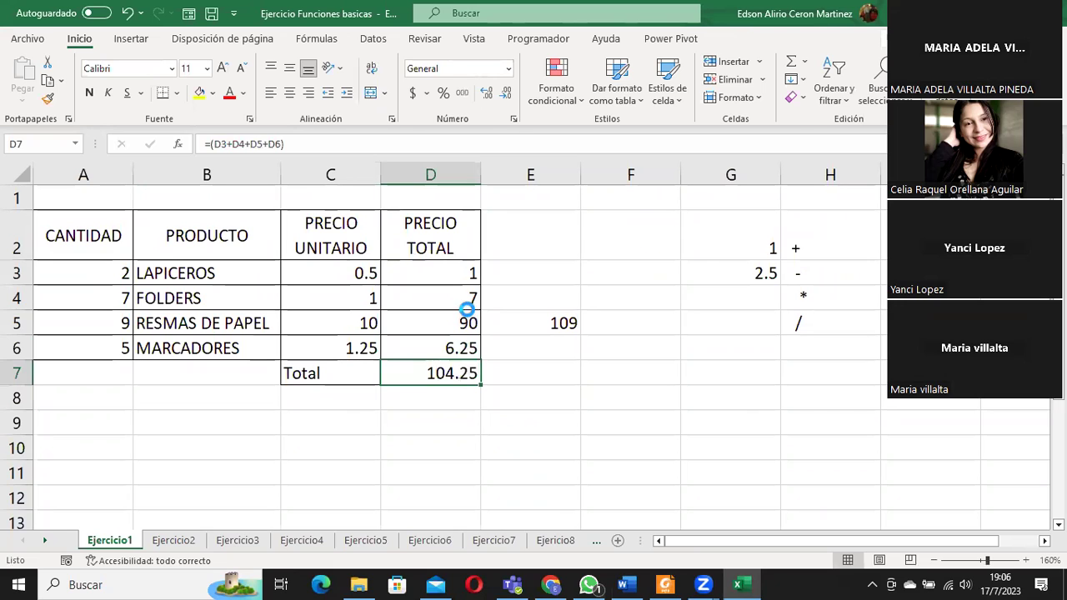
key("Delete")
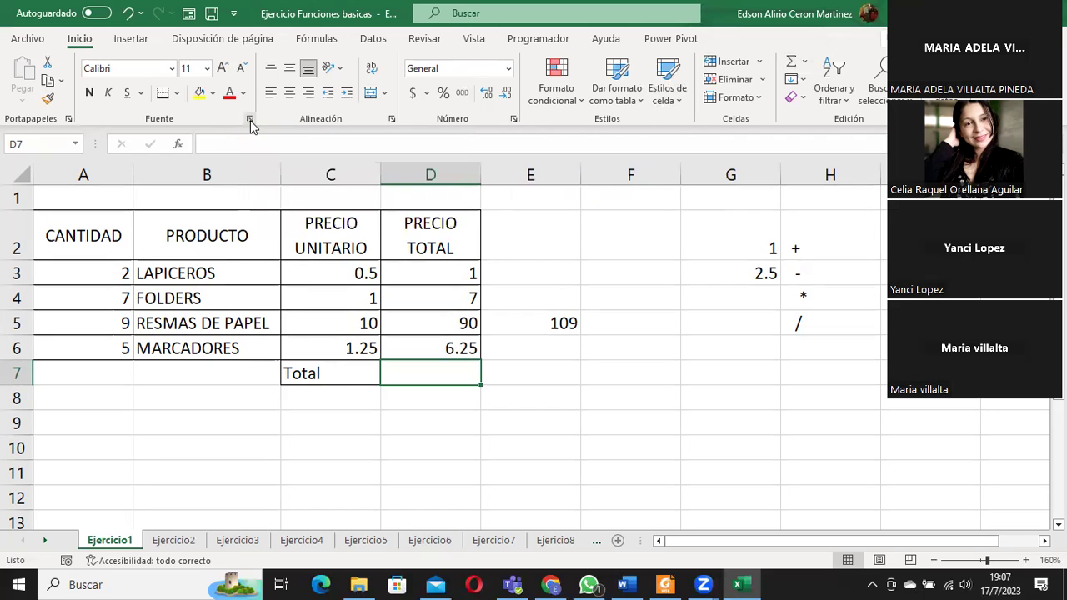
key("ctrl+shift+f")
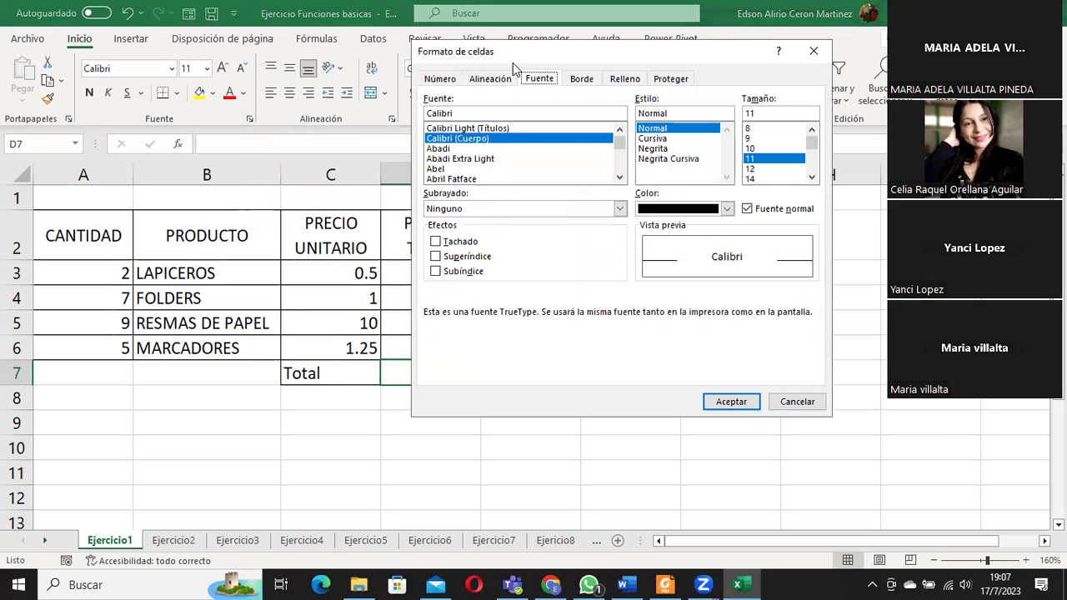
left_click(783, 403)
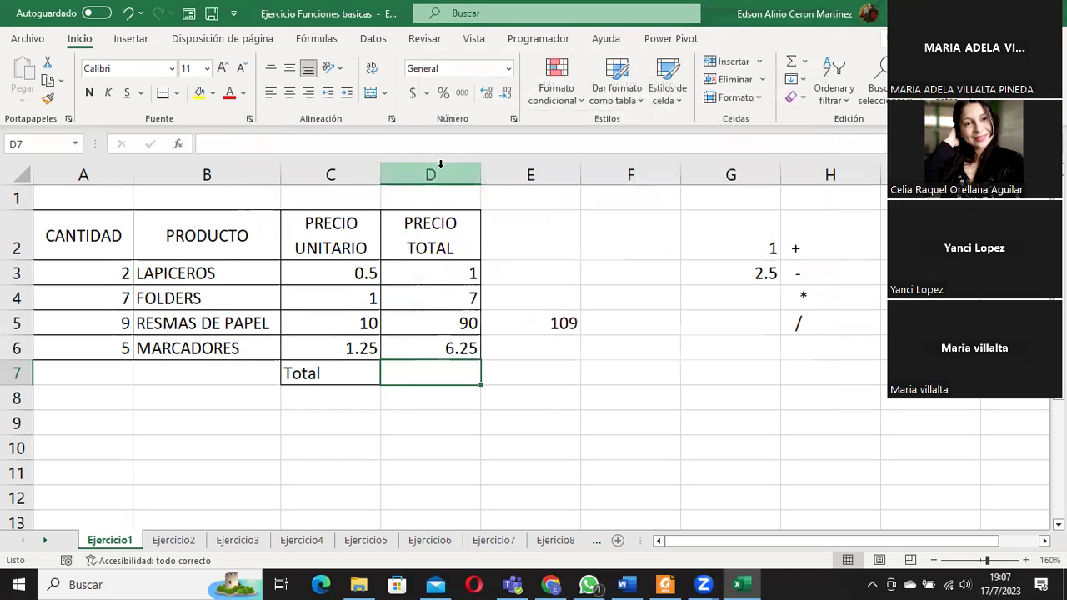
left_click(395, 122)
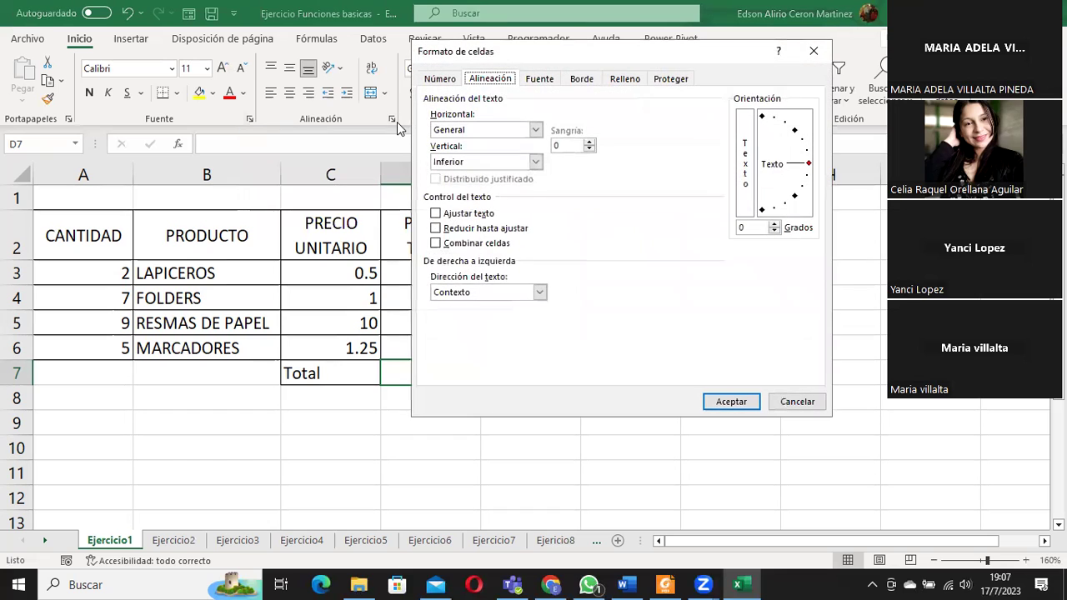
left_click(787, 401)
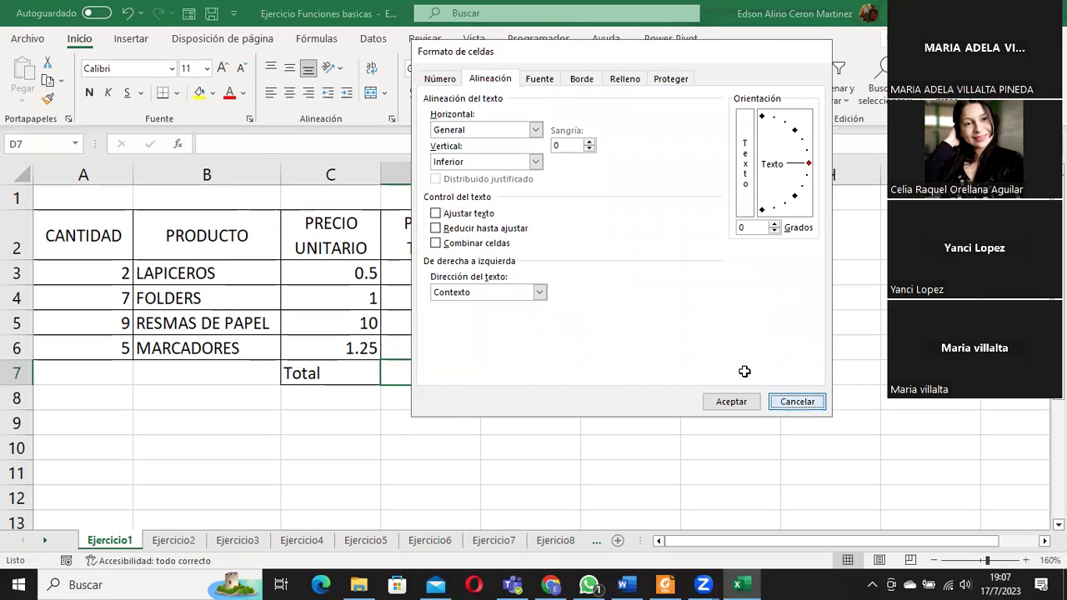
left_click(514, 121)
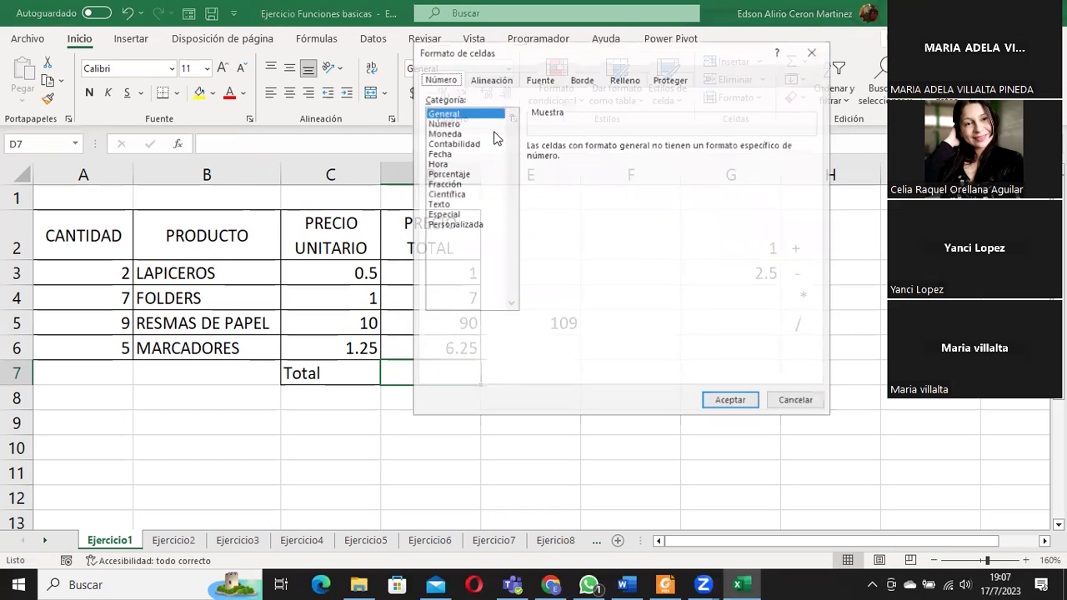
left_click(786, 404)
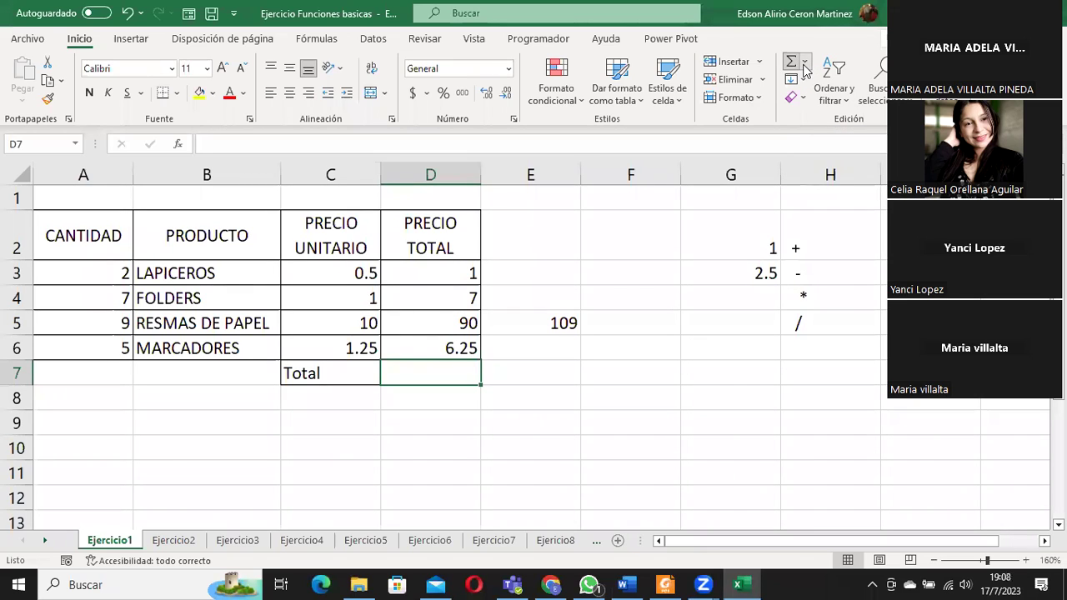
Step: Insert =SUMA(D3:D6) in D7 via Autosuma > Suma, redoing it after cancelling a first try
left_click(805, 62)
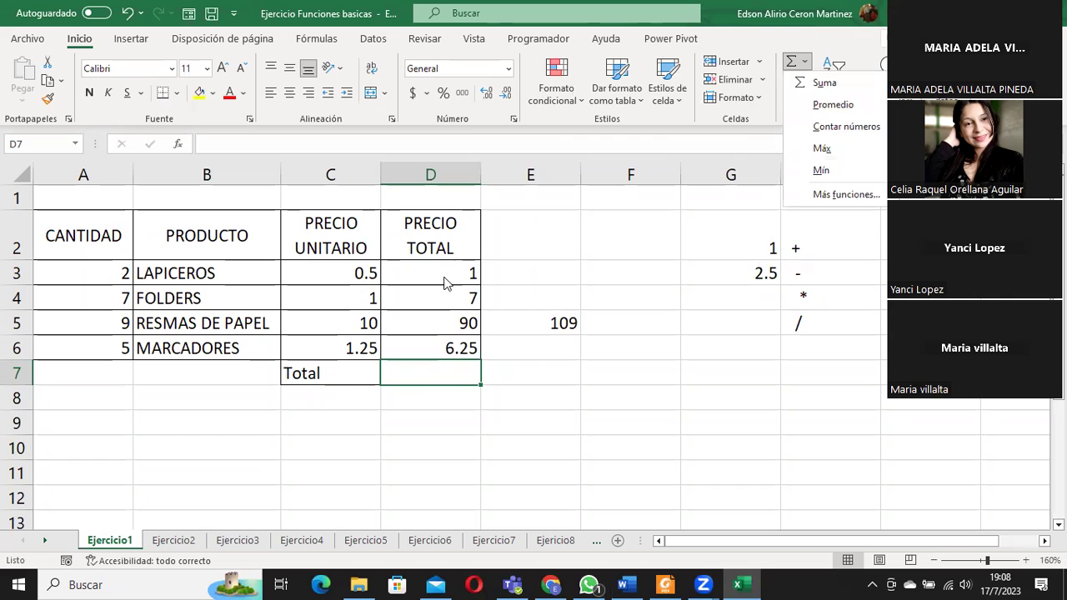
left_click(823, 83)
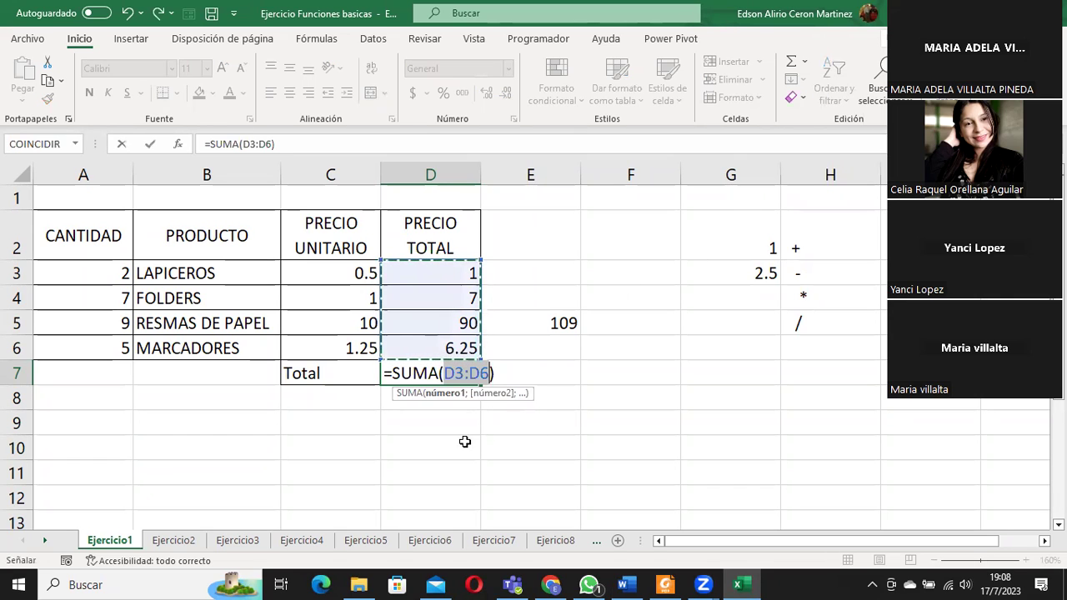
left_click(396, 372)
double_click(413, 372)
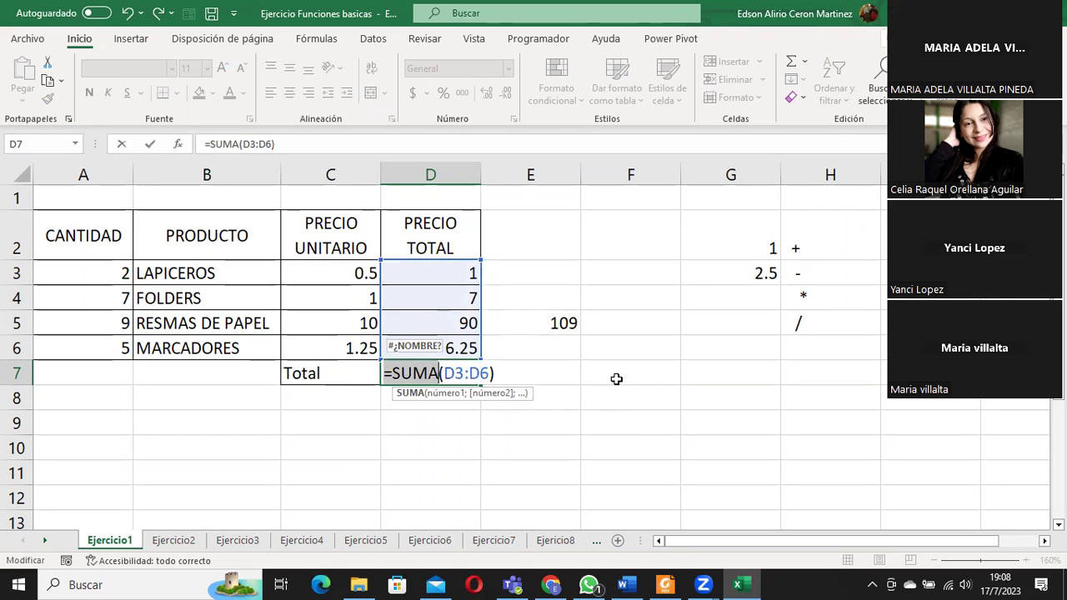
key("Right")
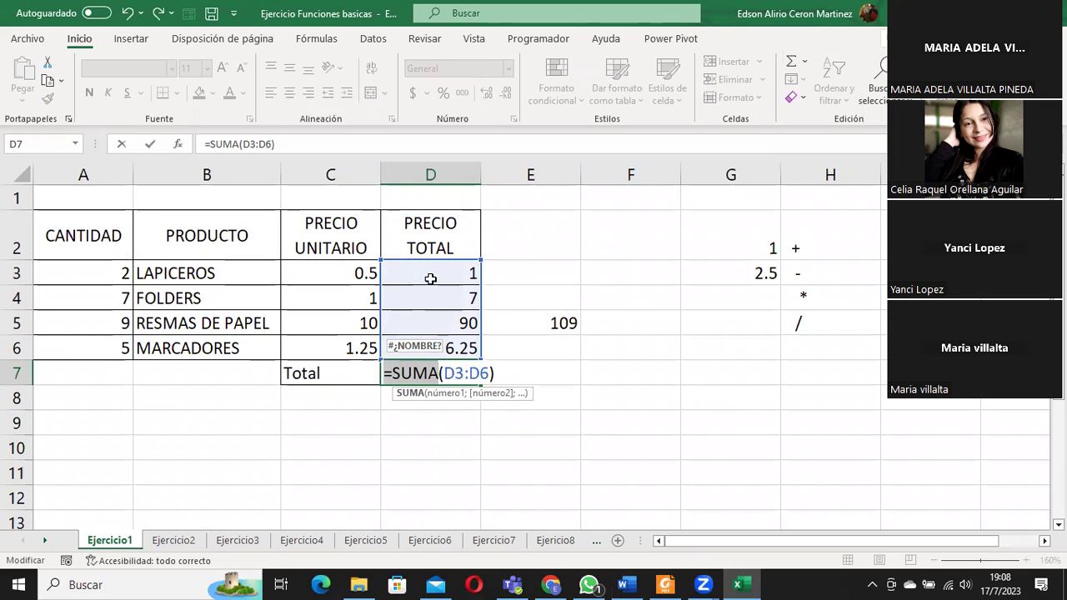
left_click_drag(389, 373, 439, 380)
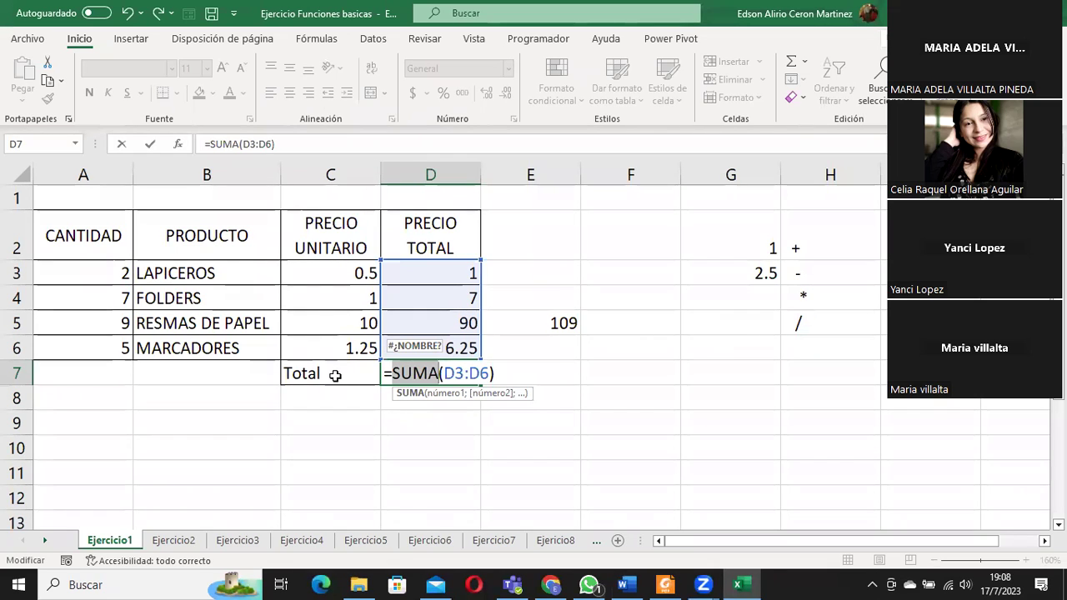
key("Escape")
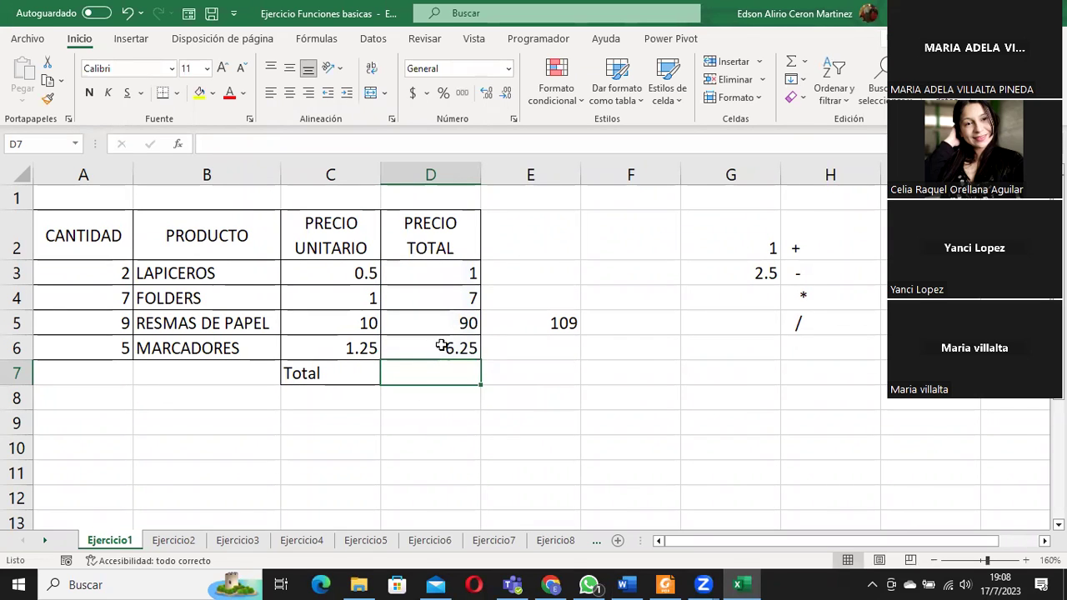
left_click(808, 62)
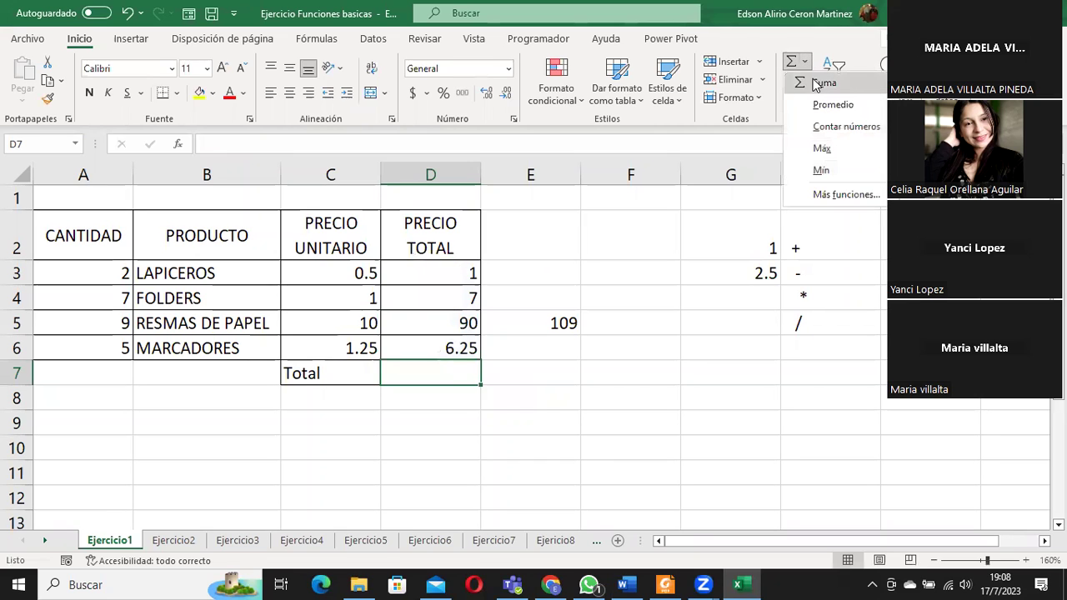
left_click(818, 85)
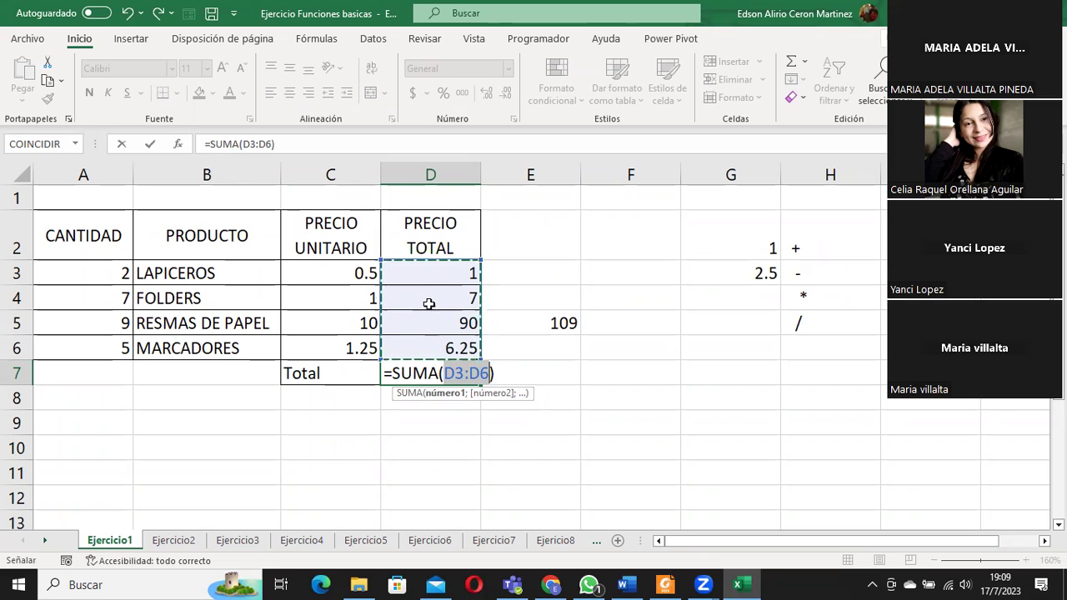
left_click(150, 146)
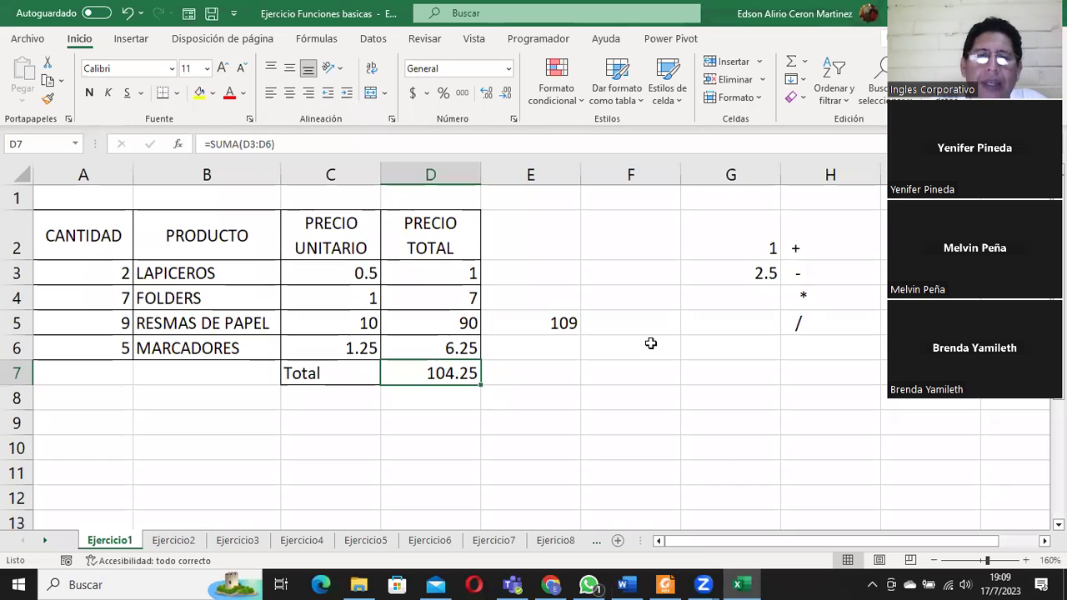
Step: Switch to the Ejercicio2 sheet and select the vino and aceite value ranges
left_click(175, 541)
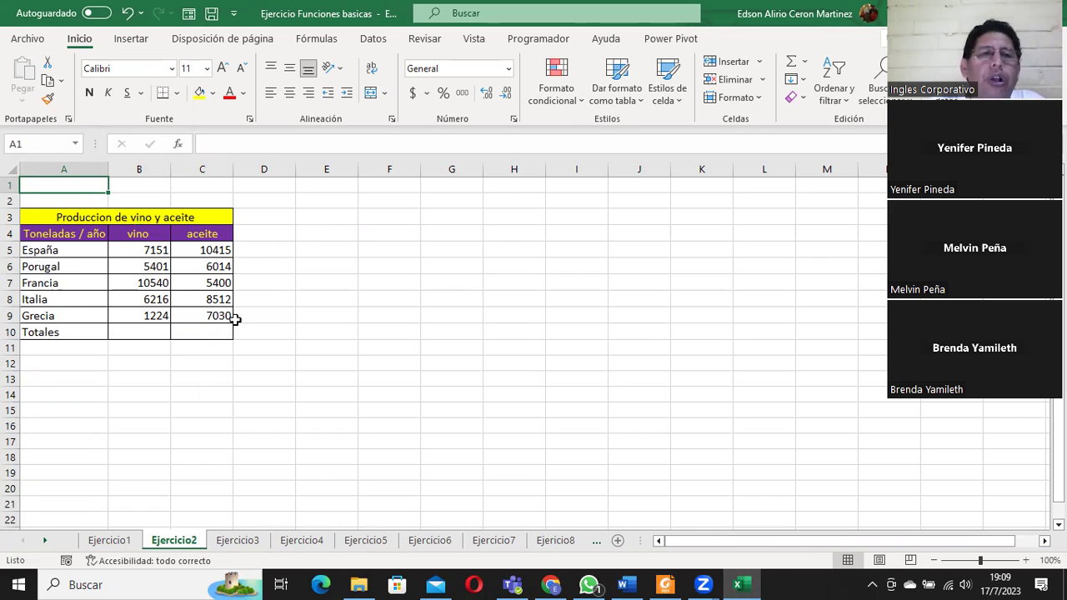
left_click_drag(137, 247, 139, 313)
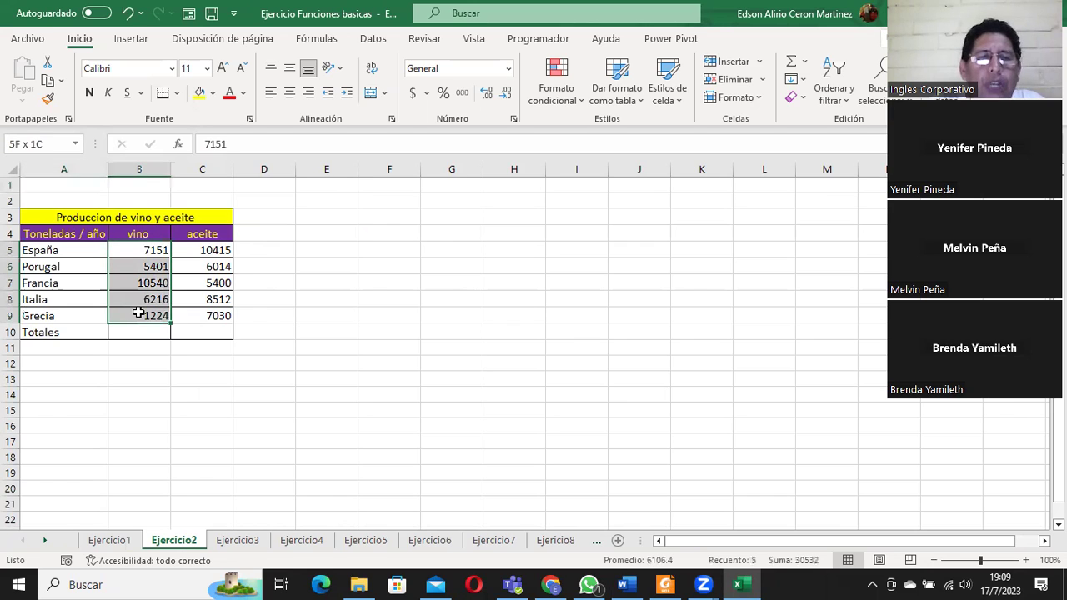
left_click(154, 332)
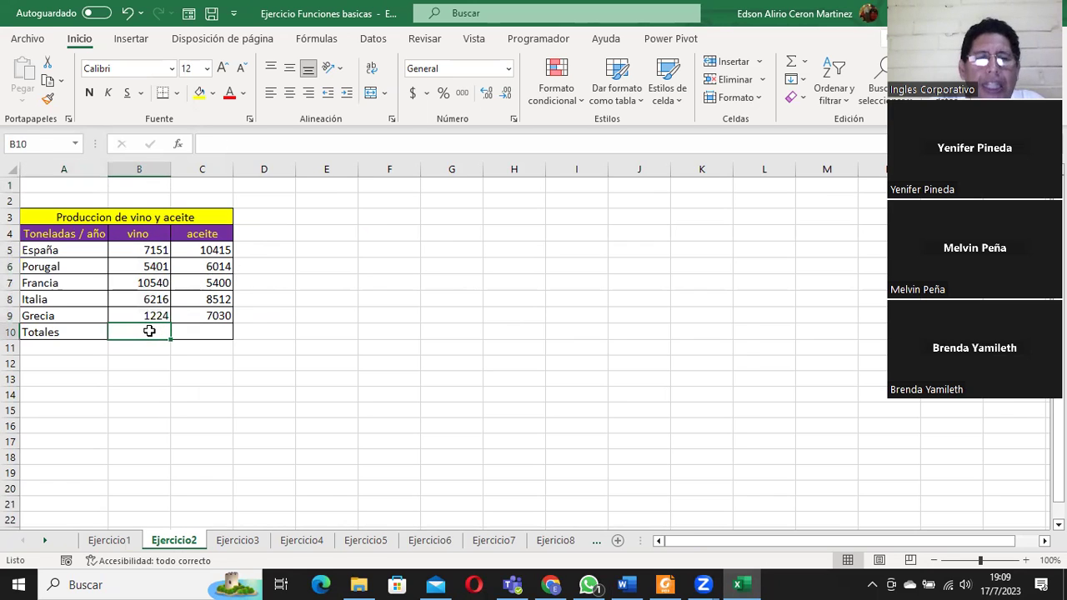
left_click_drag(133, 243, 139, 315)
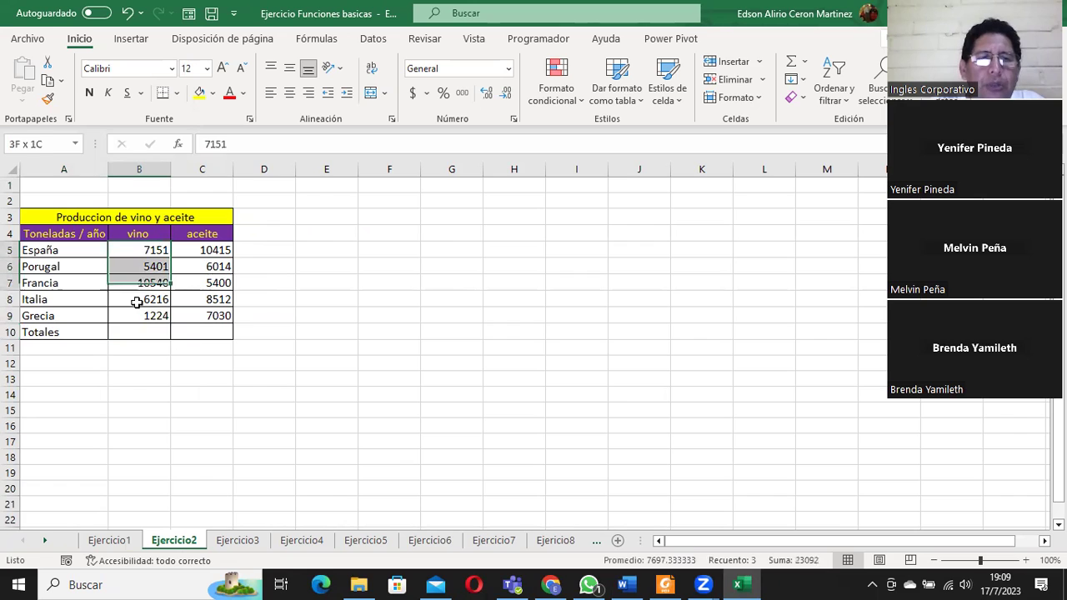
left_click(133, 333)
left_click_drag(209, 244, 209, 314)
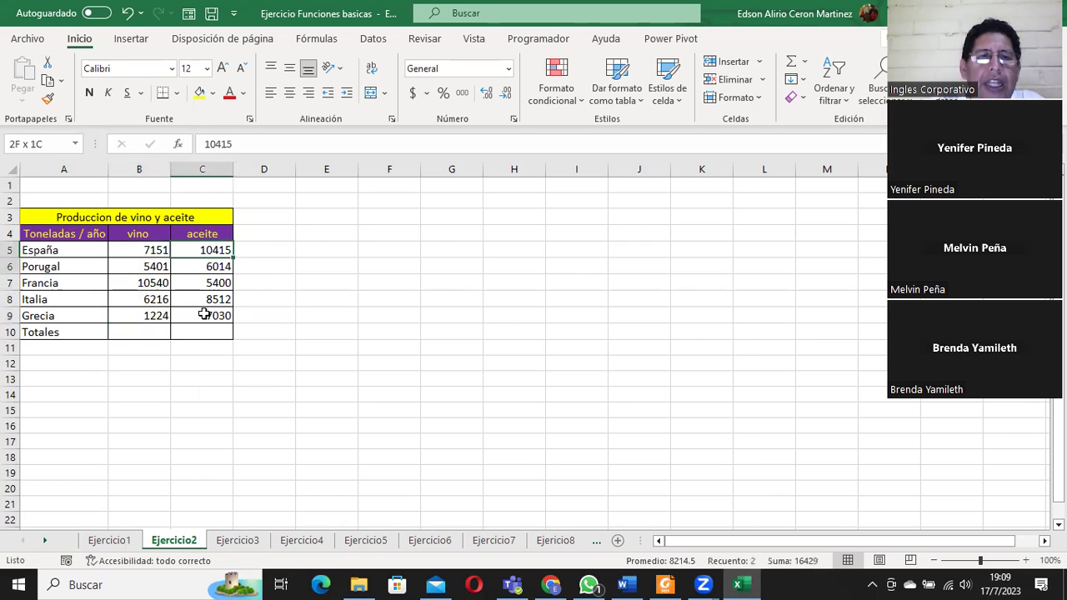
left_click(198, 331)
left_click(146, 332)
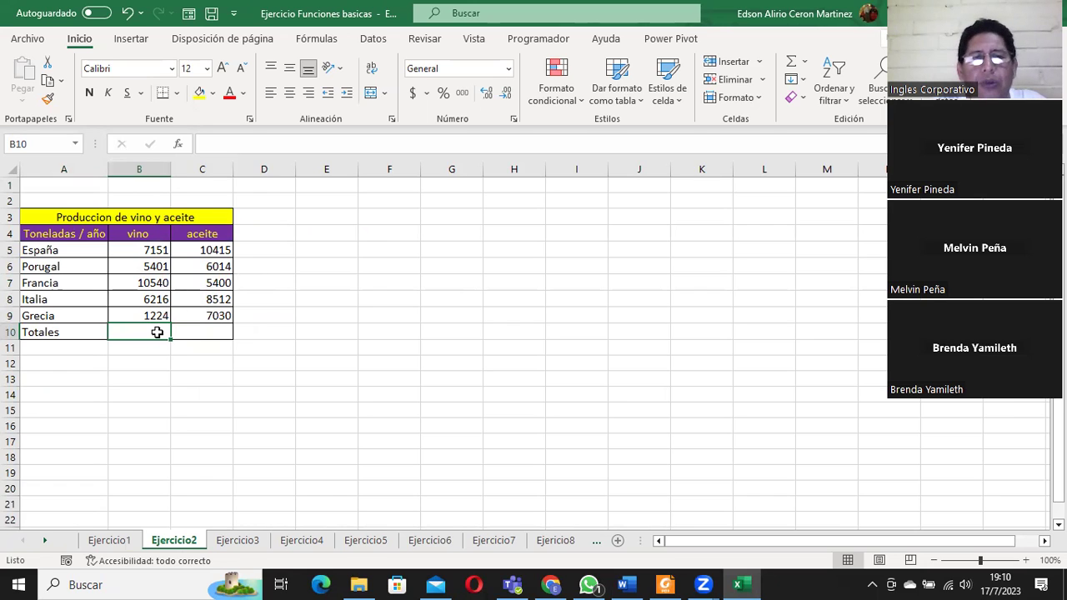
Step: Try an Autosuma sum of B5:B9 in B10, cancel it, and zoom in on the table
left_click(804, 62)
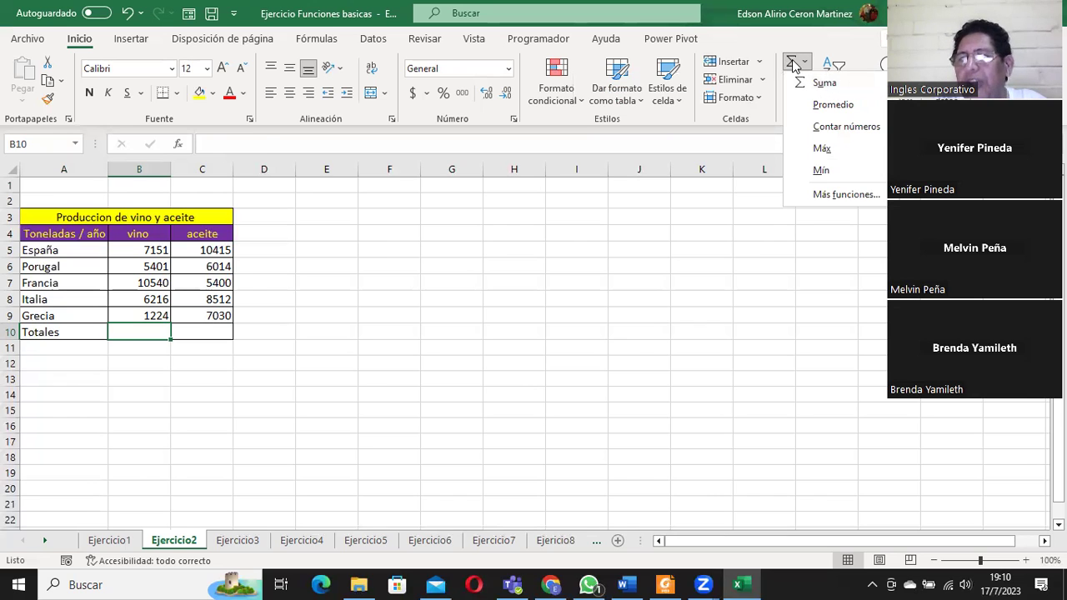
left_click(789, 67)
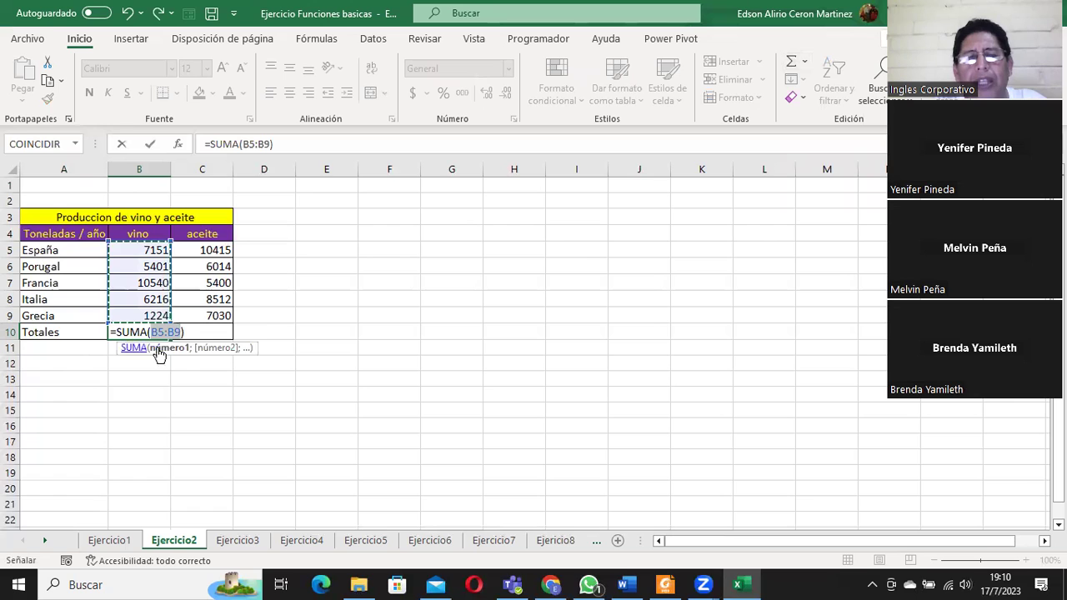
key("Escape")
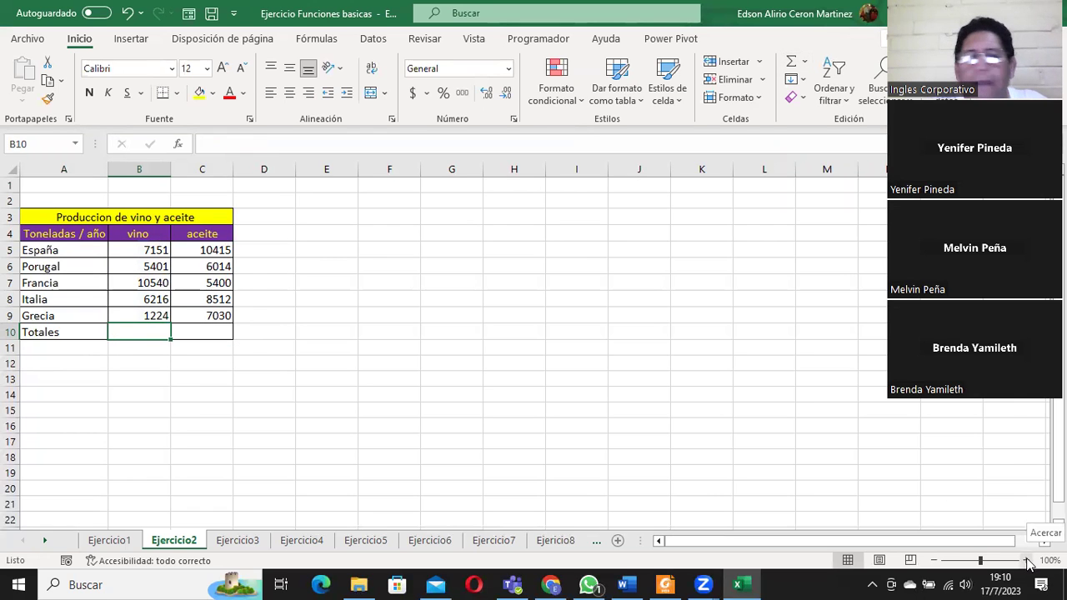
left_click(1027, 562)
left_click(1027, 561)
left_click(1027, 562)
left_click(1027, 562)
left_click(1027, 562)
left_click(1028, 562)
left_click(1027, 562)
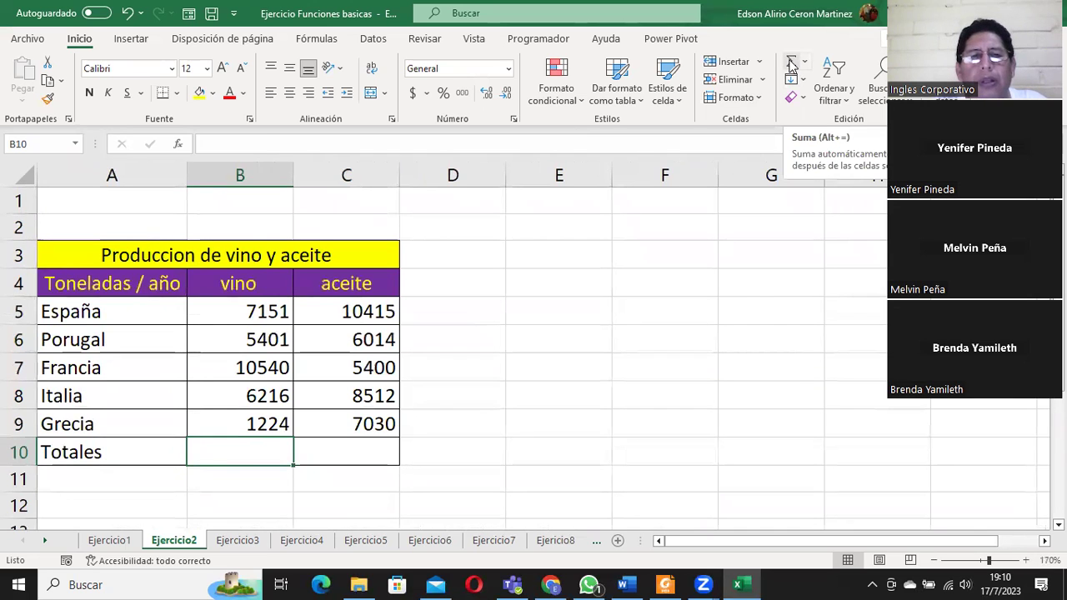
Step: Apply Autosuma in B10 to total the vino column as =SUMA(B5:B9), showing 30532
left_click(792, 65)
left_click(792, 65)
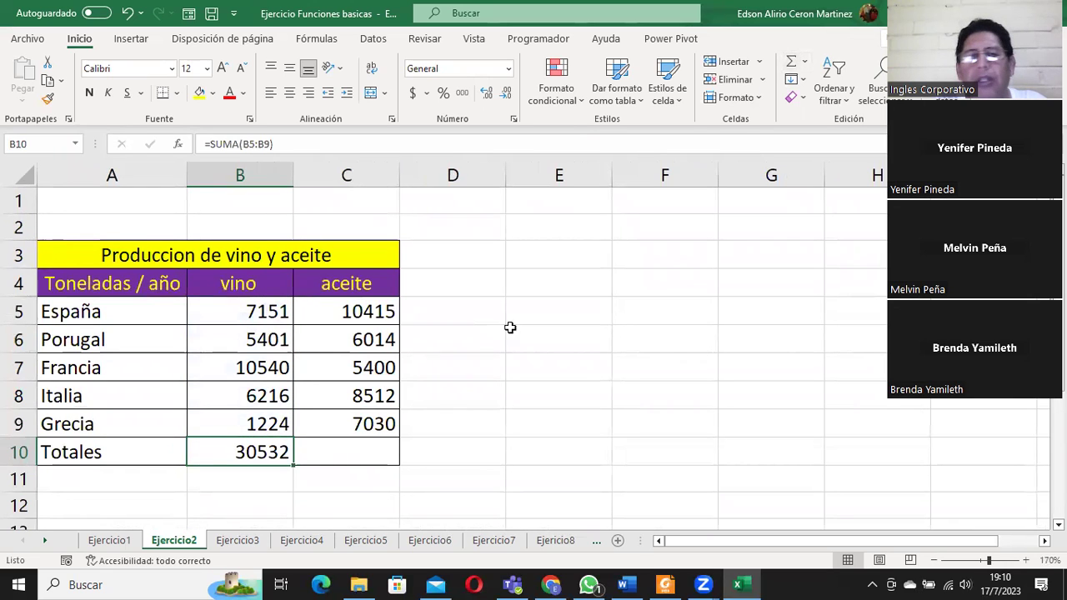
left_click(349, 442)
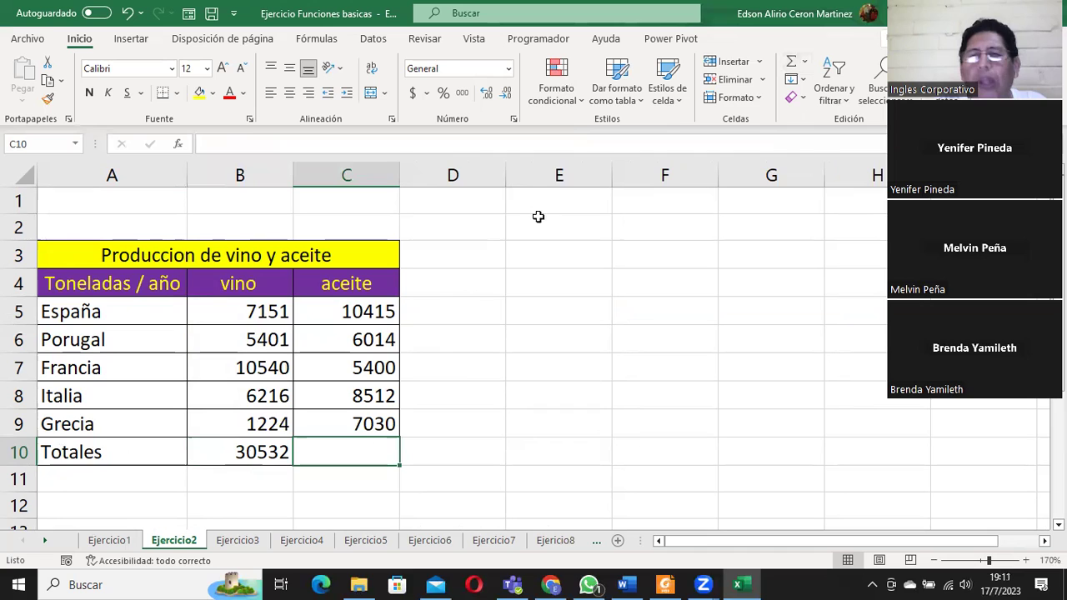
Step: AutoSum C10 as =SUMA(C5:C9) so the aceite total reads 37371
left_click(790, 61)
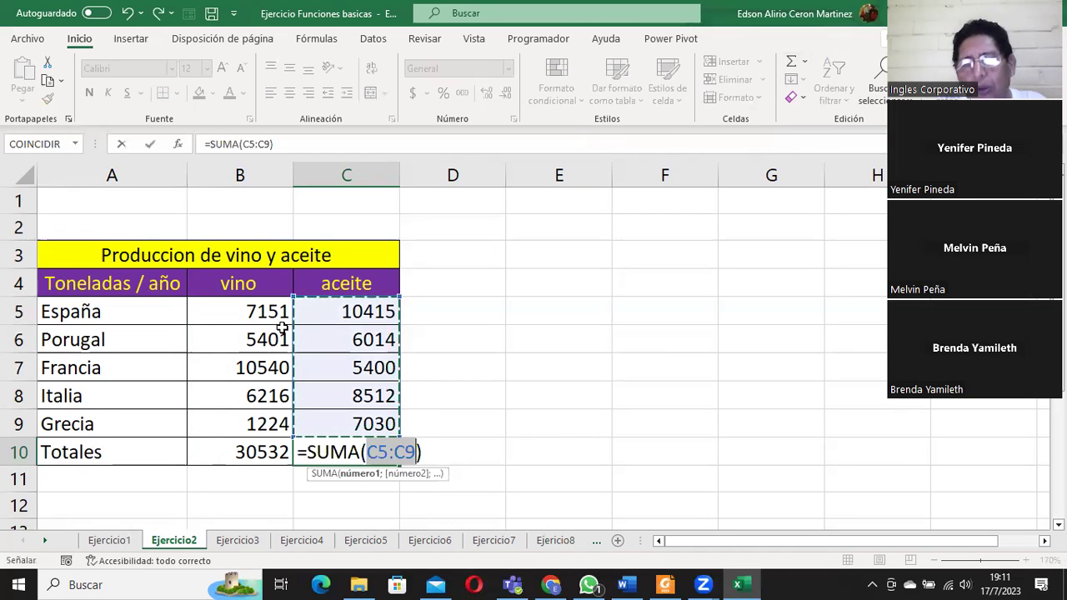
left_click(150, 145)
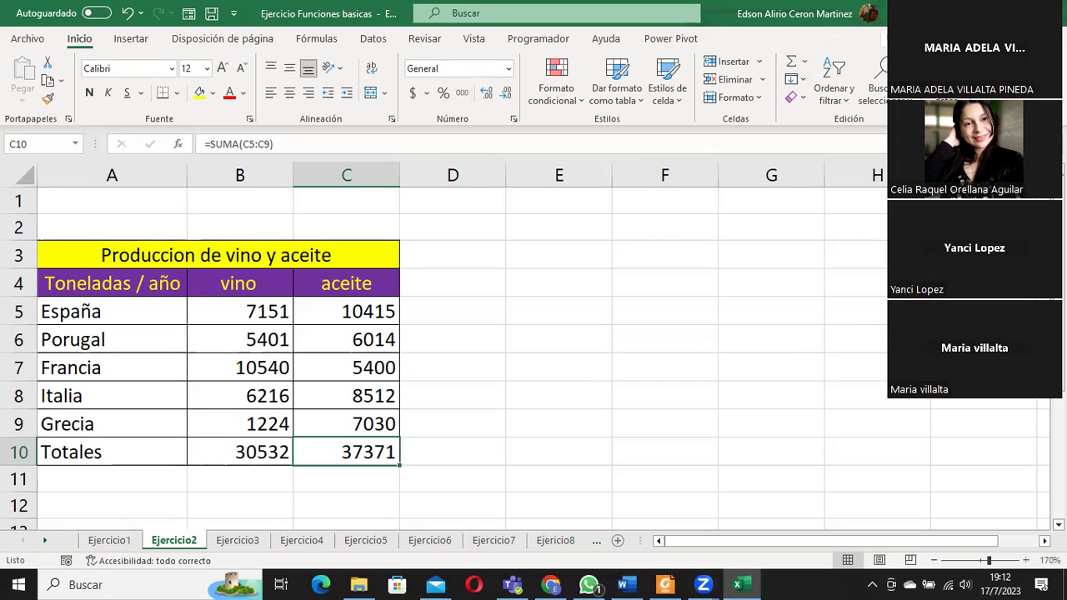
Step: AutoSum the vino column into B10 (30532) and the aceite column into C10 (37371)
left_click(227, 457)
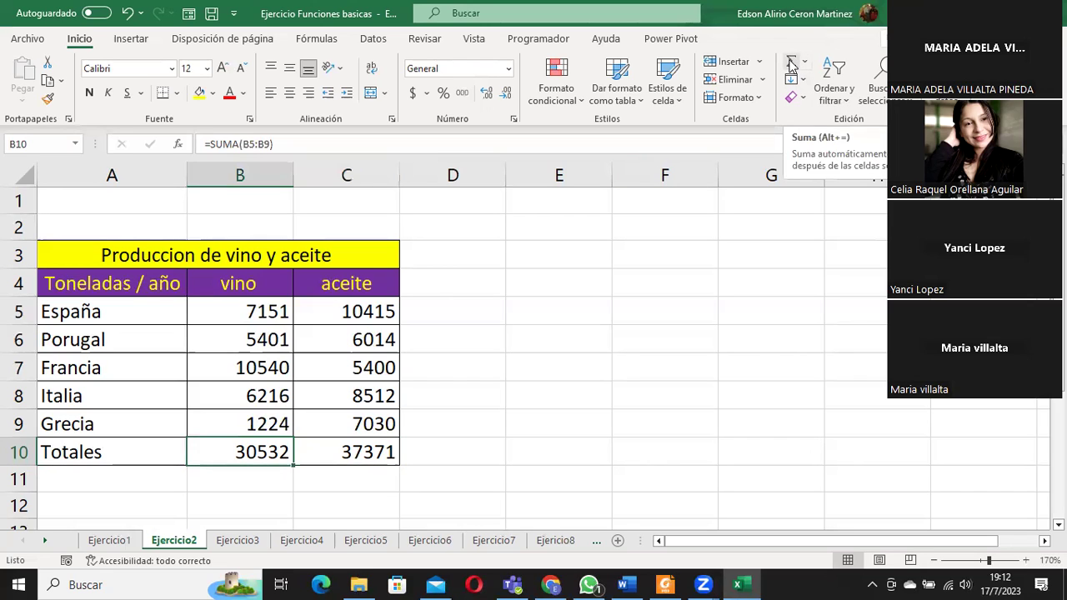
left_click(792, 64)
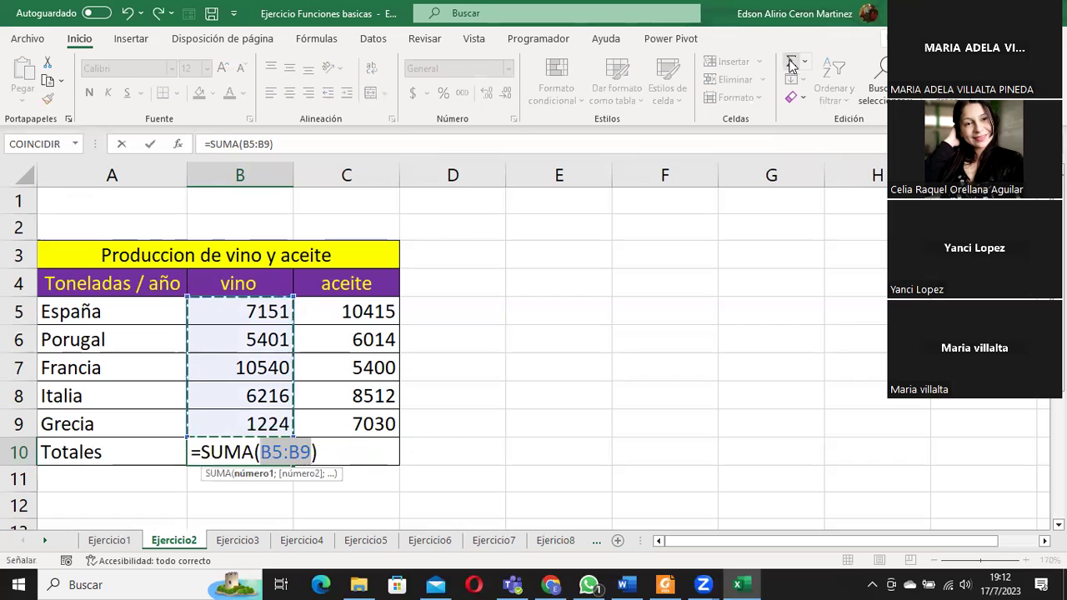
left_click(792, 64)
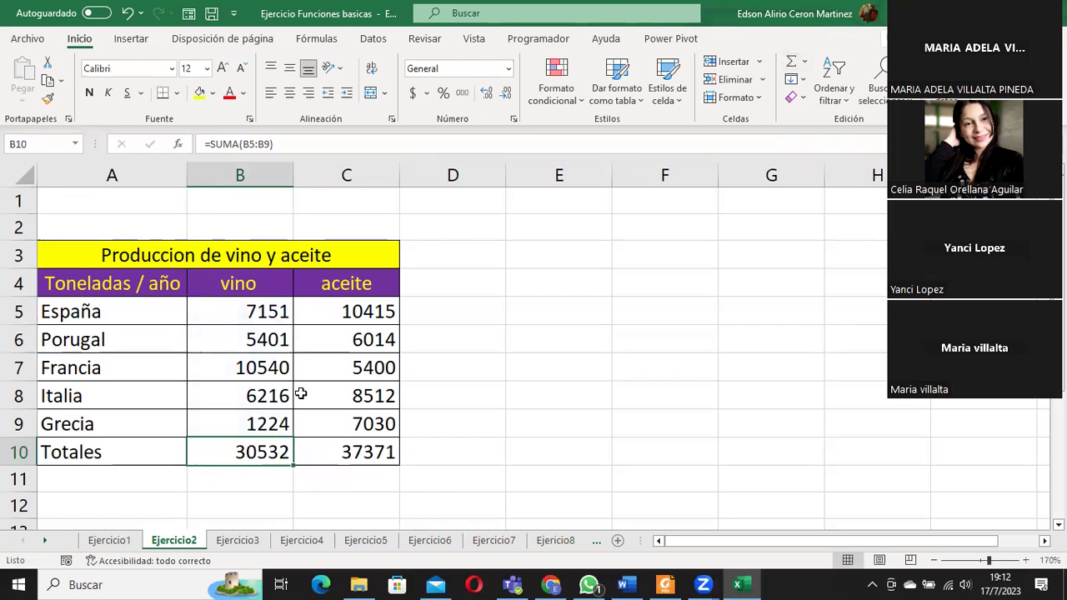
left_click(338, 453)
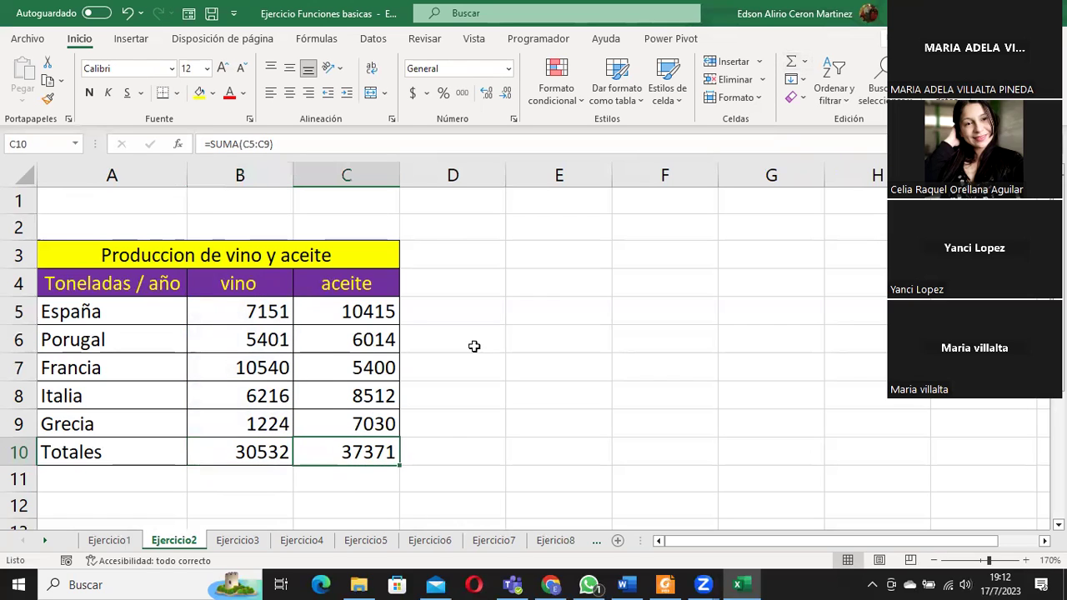
left_click(792, 65)
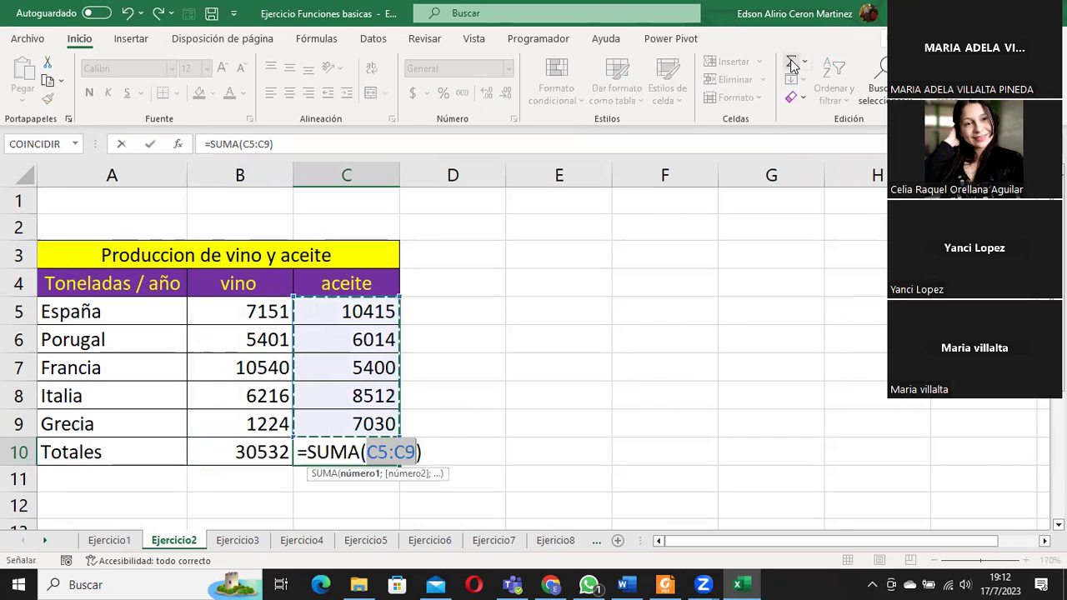
left_click(792, 64)
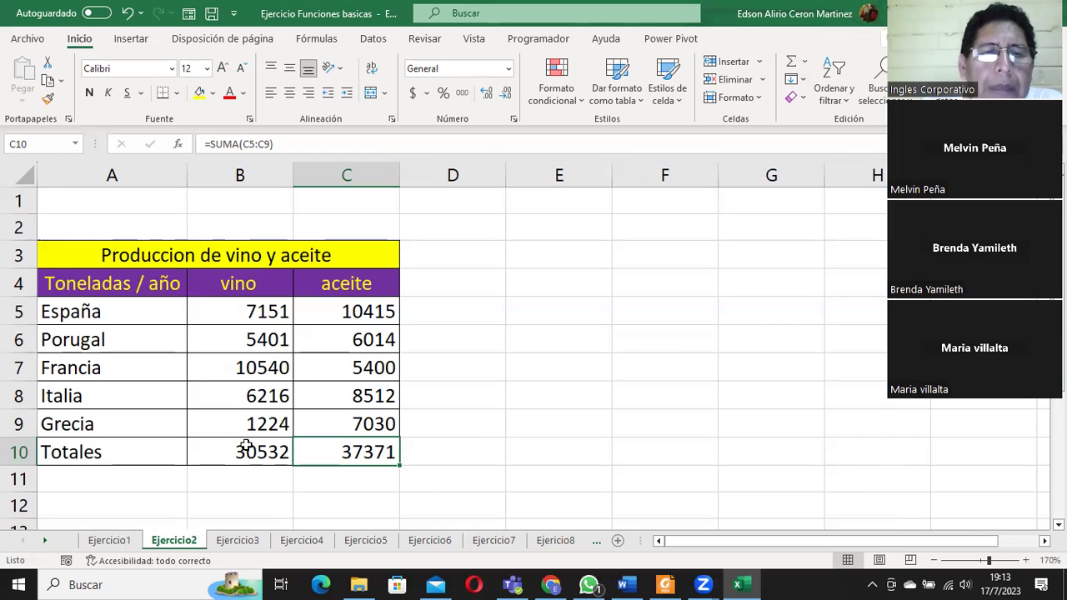
Step: Switch to the Ejercicio3 sheet and highlight the instruction sentence across A1:D1
left_click(239, 542)
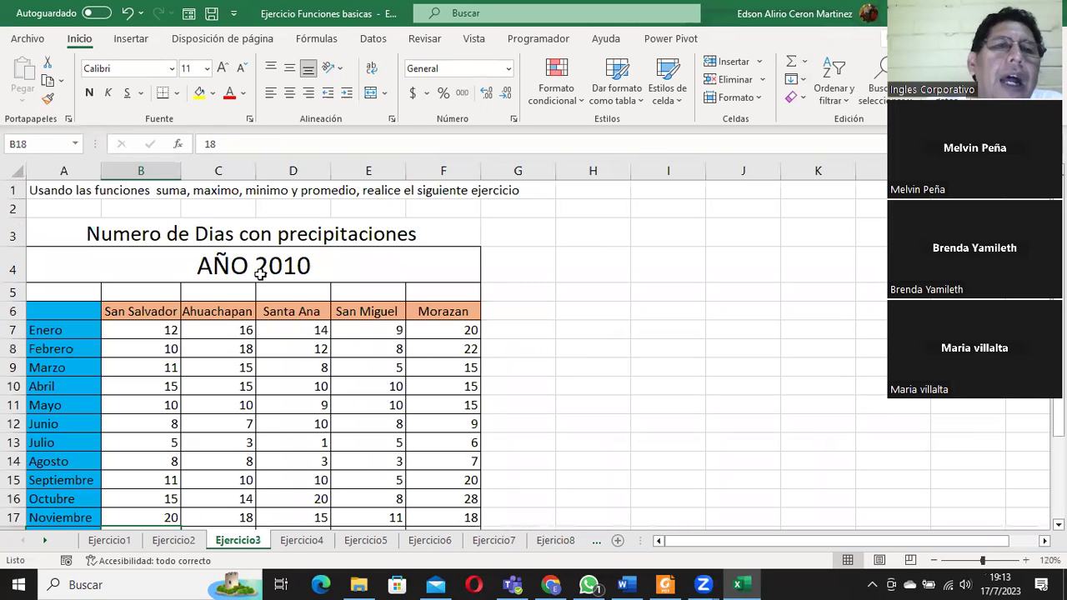
left_click(52, 194)
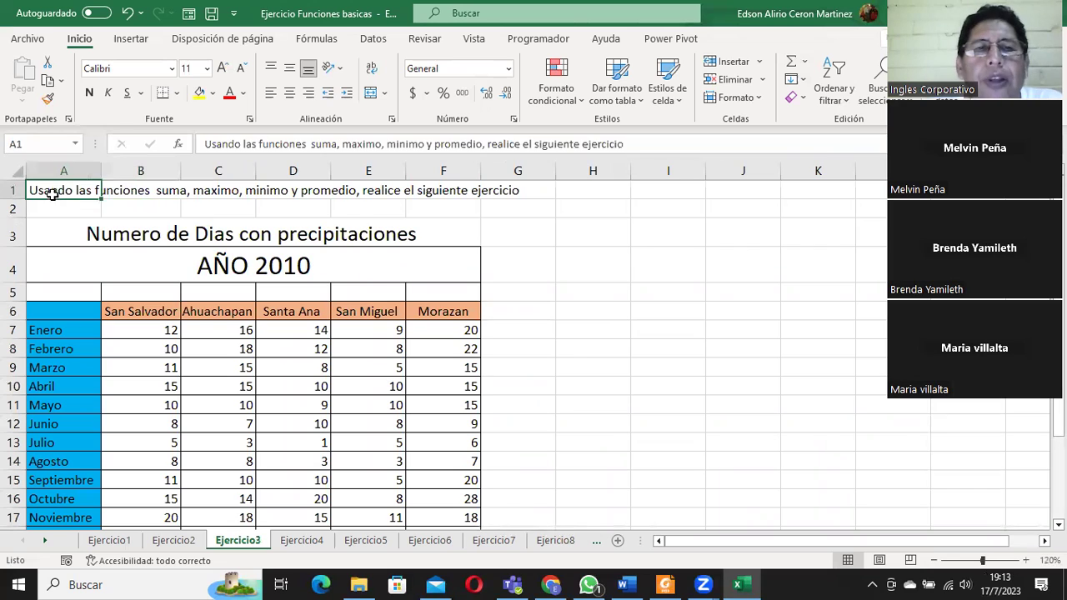
left_click(160, 191)
left_click(240, 188)
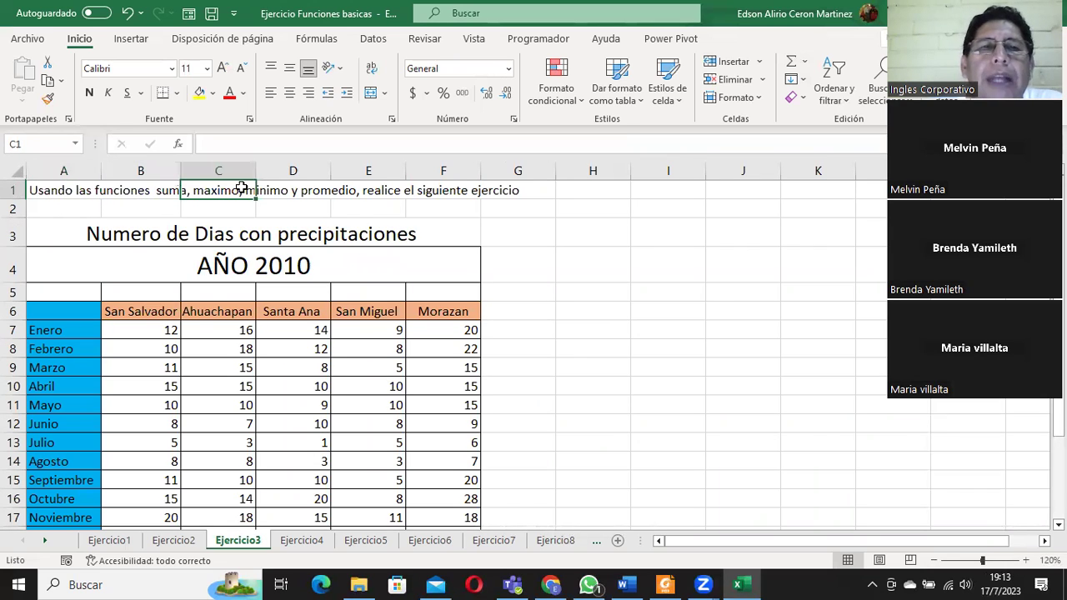
left_click(322, 187)
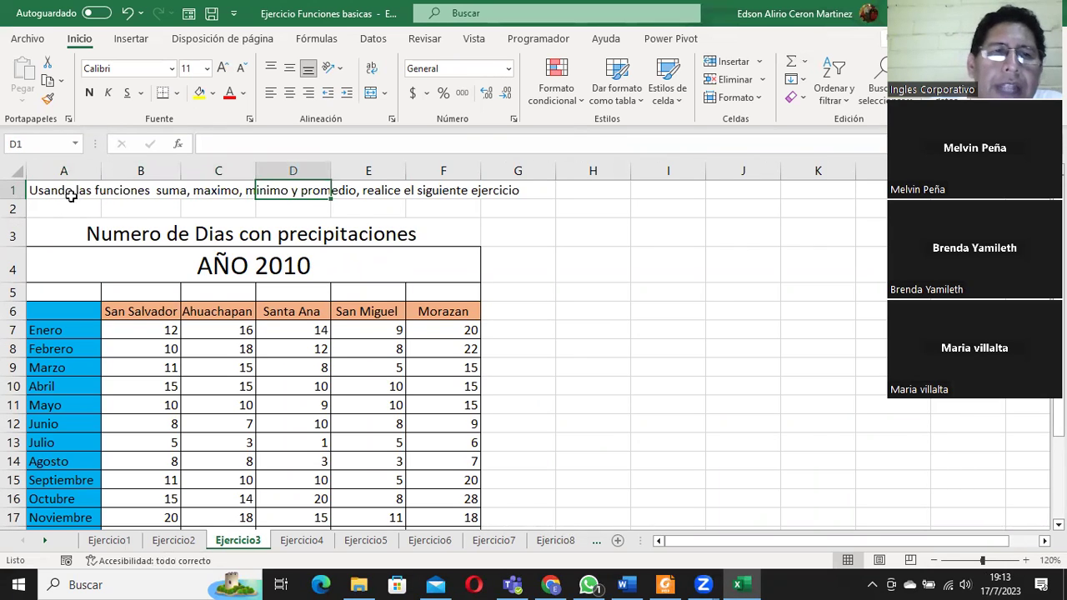
left_click_drag(72, 196, 284, 190)
left_click(616, 287)
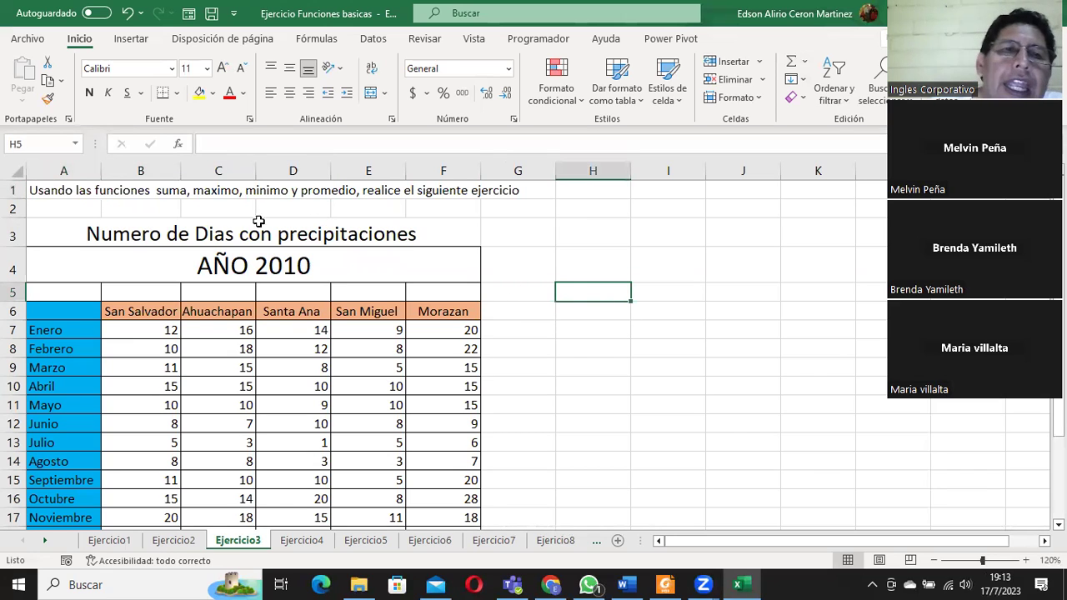
Step: Select San Salvador's values B7:B18, undoing an accidental move with Ctrl+Z
left_click_drag(147, 330, 152, 499)
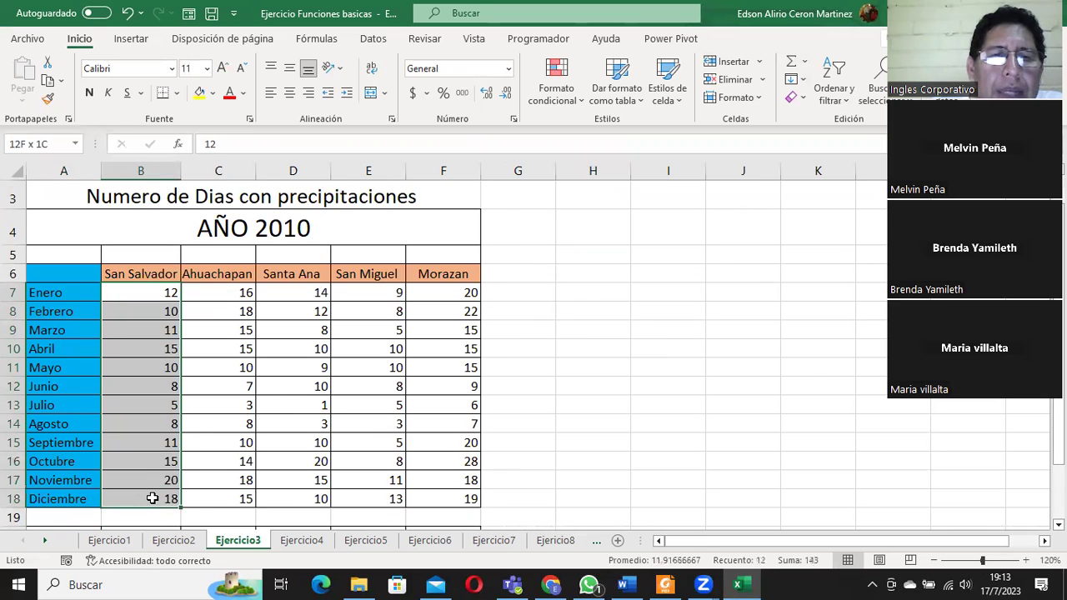
left_click_drag(159, 292, 173, 493)
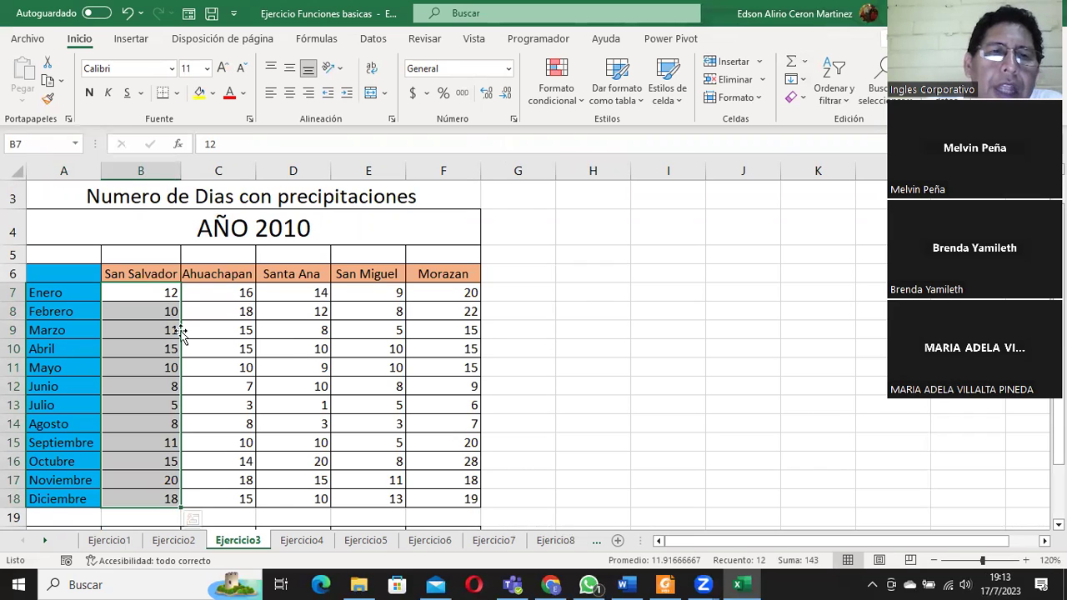
left_click_drag(148, 292, 149, 497)
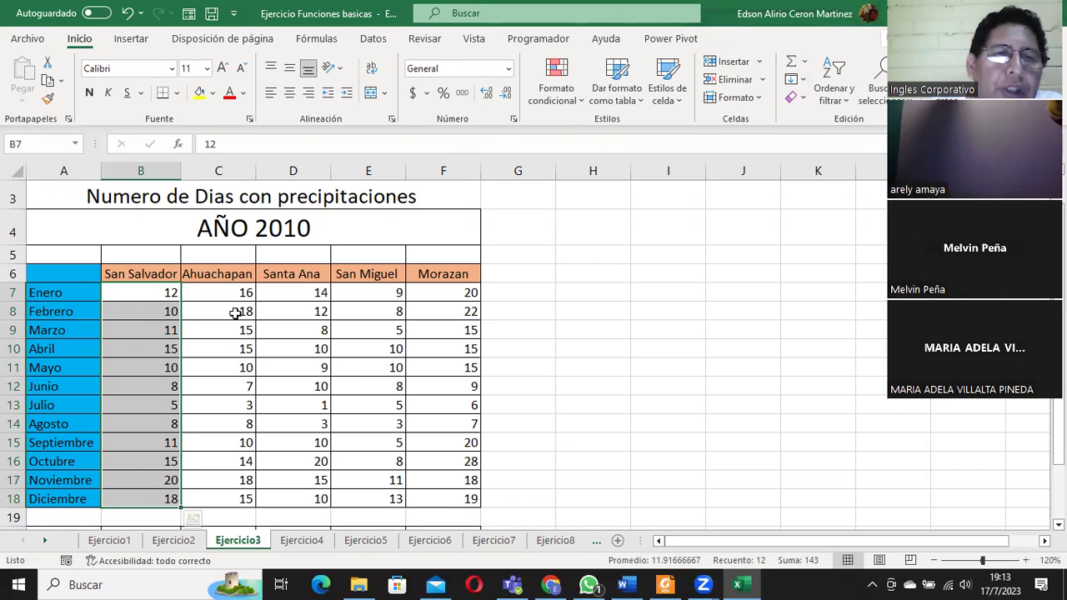
left_click_drag(143, 288, 143, 362)
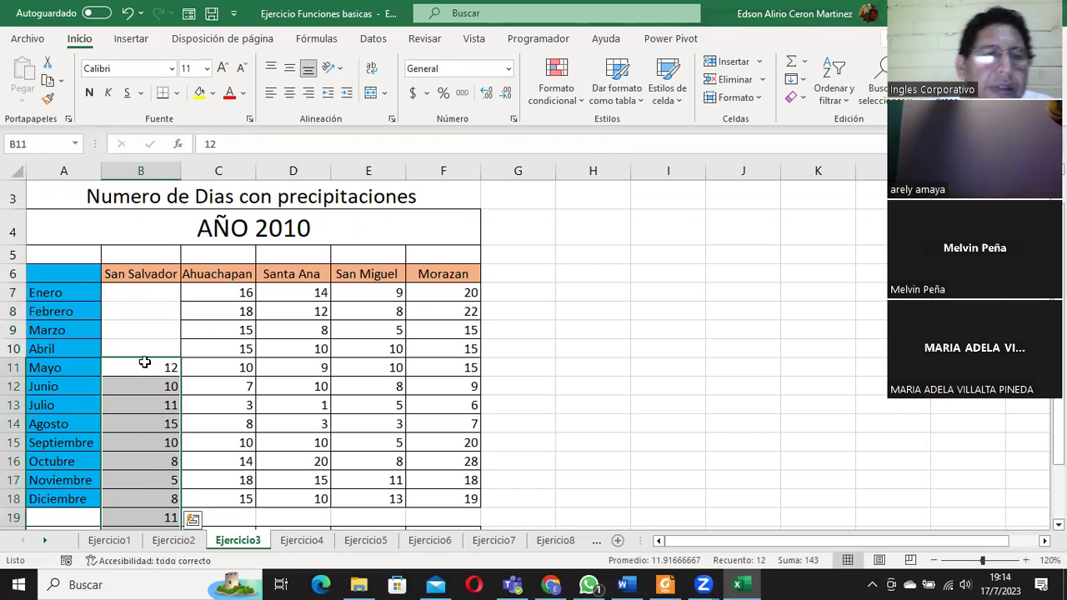
key("ctrl+z")
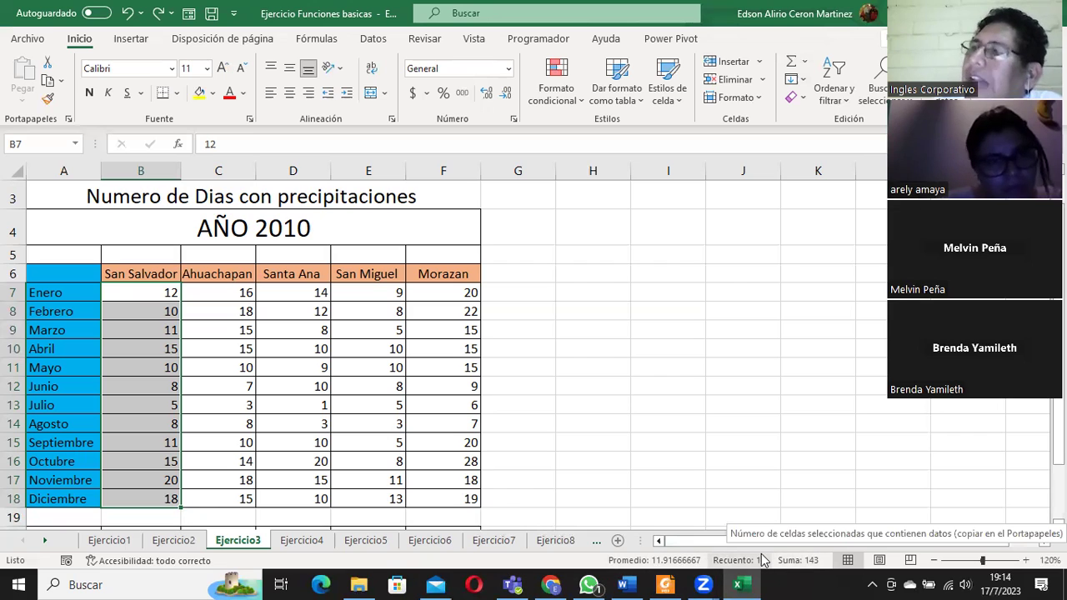
Step: Select San Salvador's January-to-April precipitation values
left_click(640, 386)
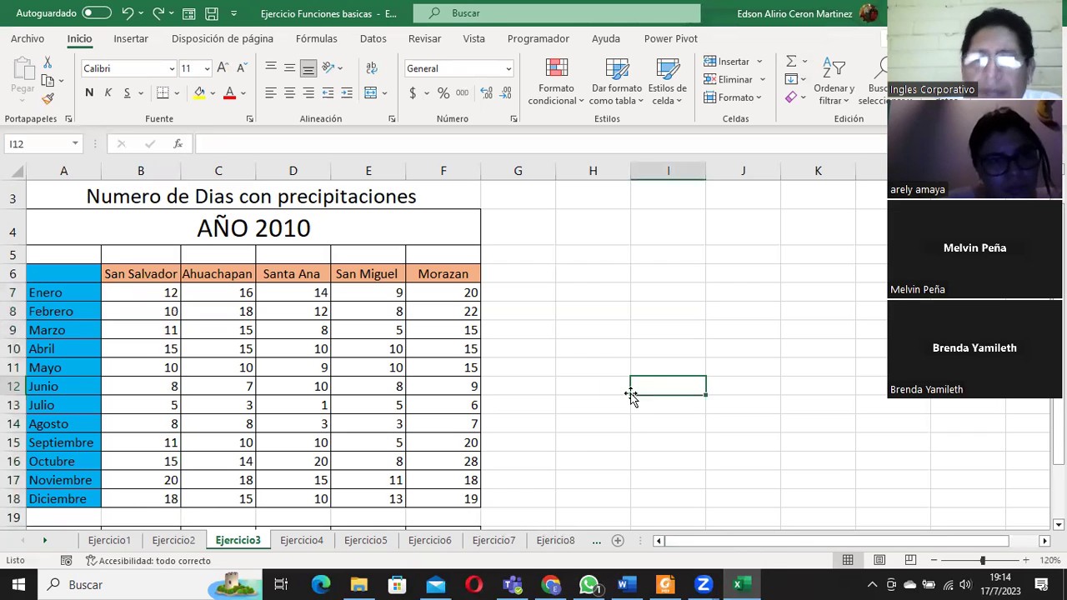
left_click_drag(138, 290, 144, 347)
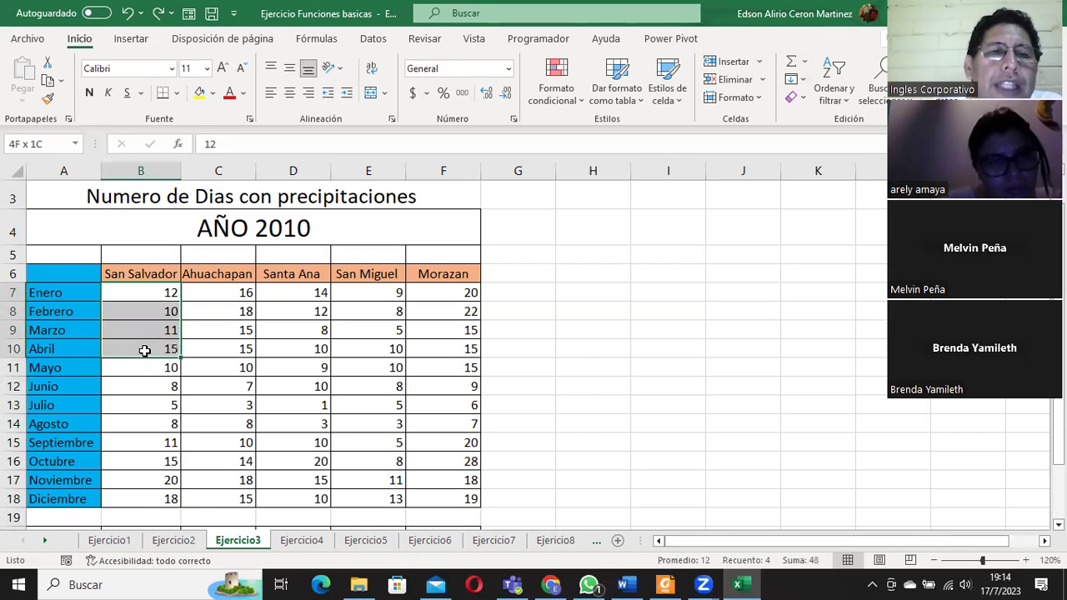
left_click_drag(142, 288, 154, 347)
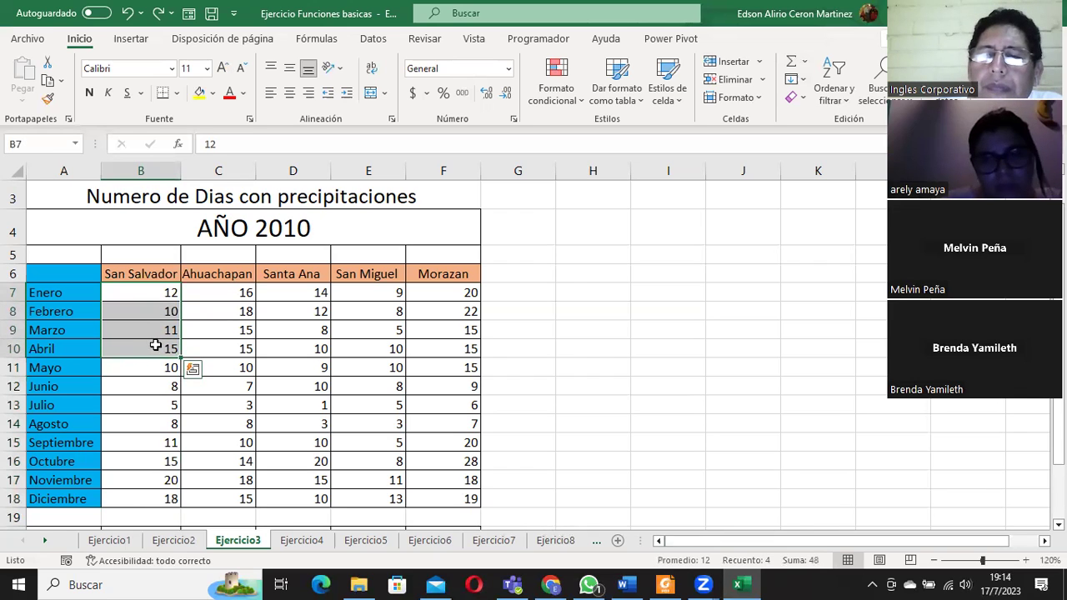
left_click_drag(144, 287, 144, 345)
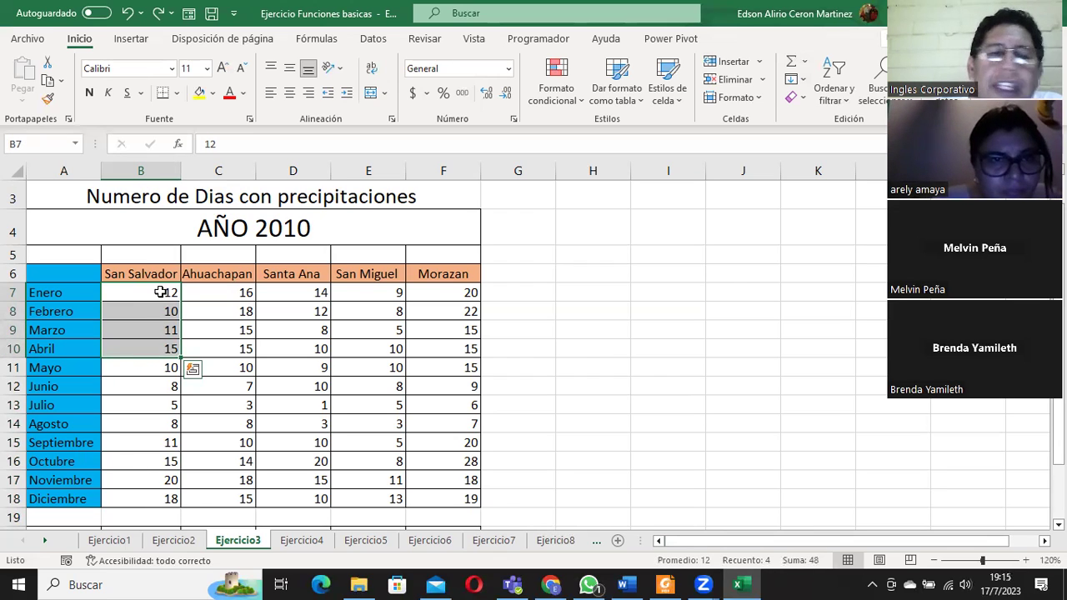
left_click_drag(161, 292, 162, 345)
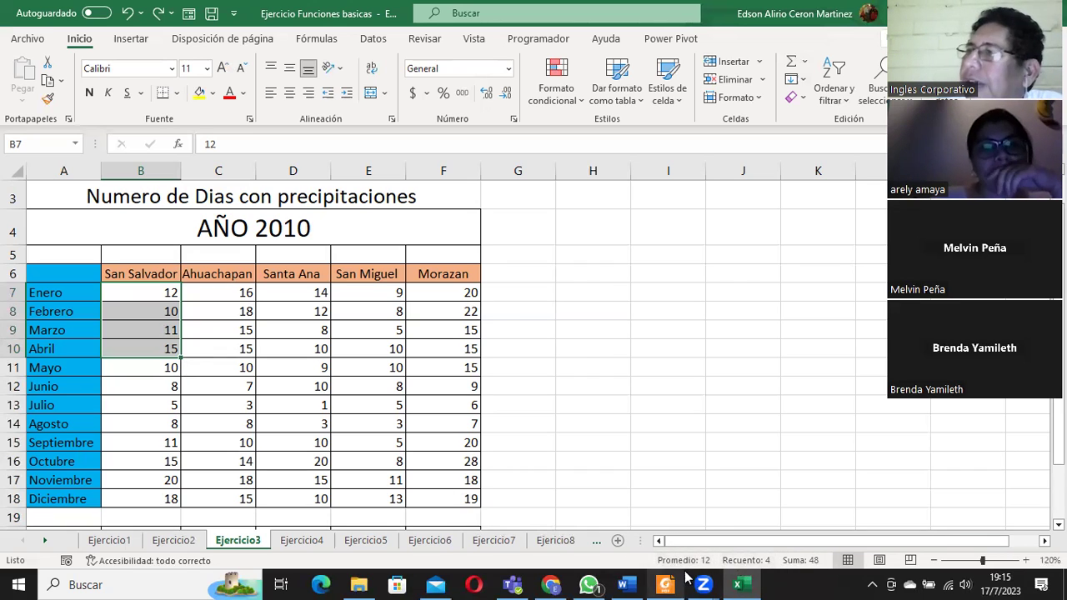
mouse_move(550, 585)
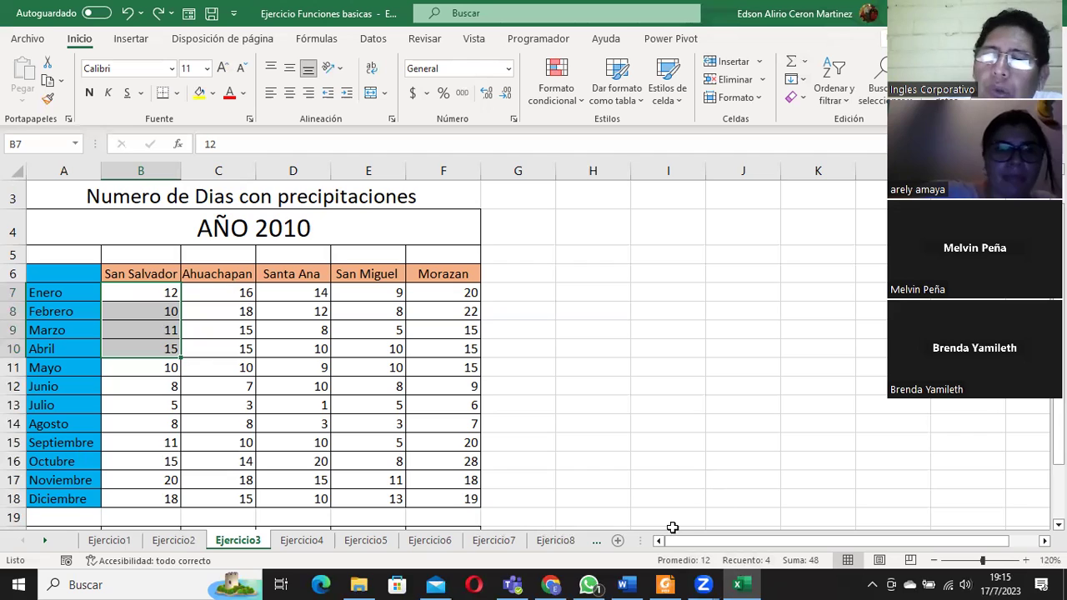
Step: Insert =MIN(B7:B19) in B20 via AutoSum's Mín option, giving San Salvador's minimum of 5
scroll(713, 452, "down", 2)
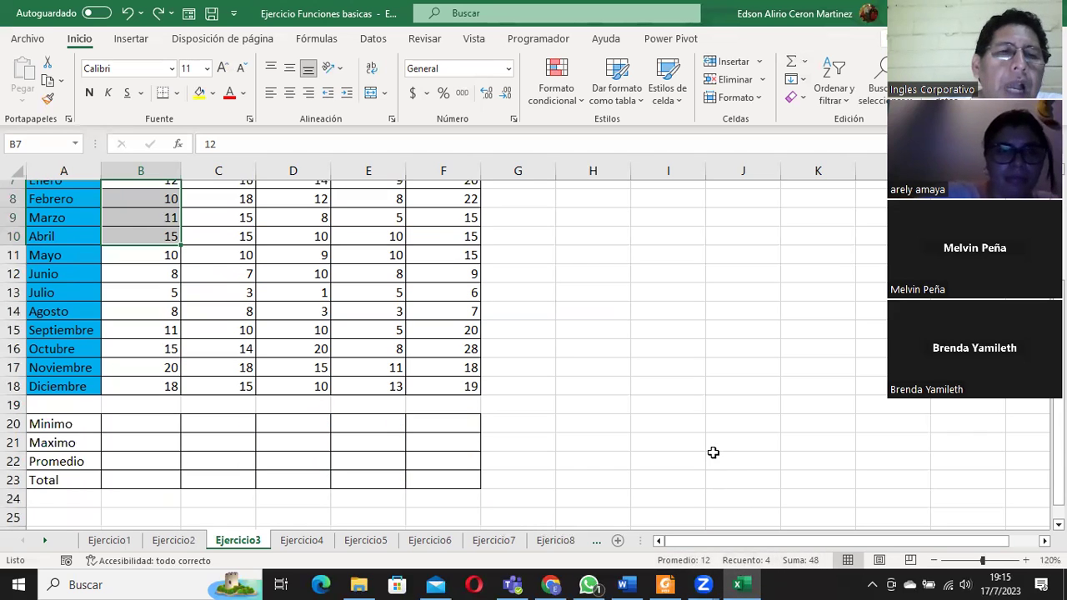
left_click(155, 431)
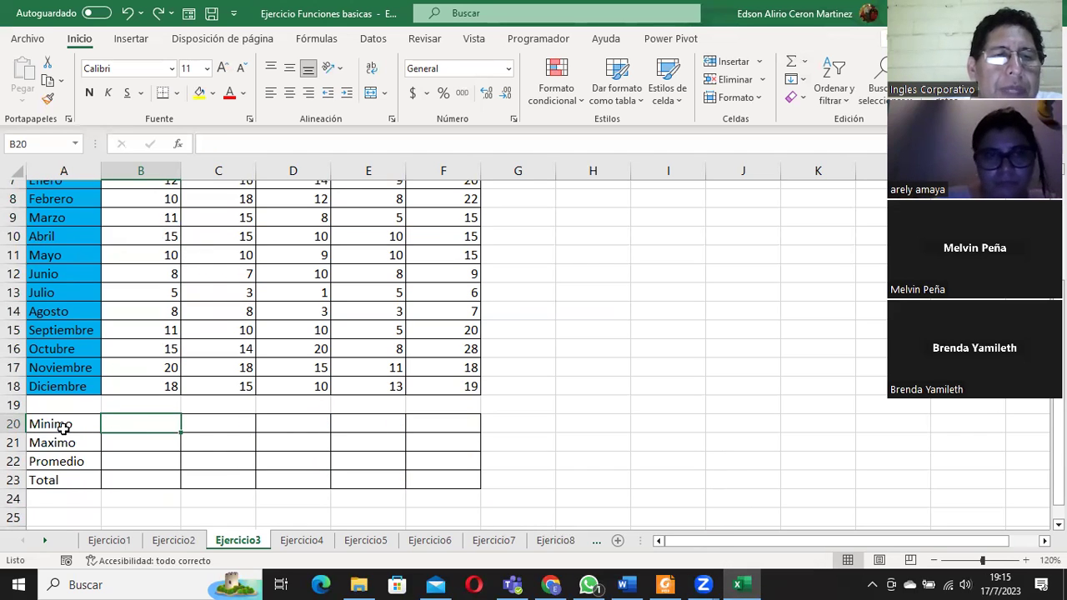
scroll(575, 373, "up", 1)
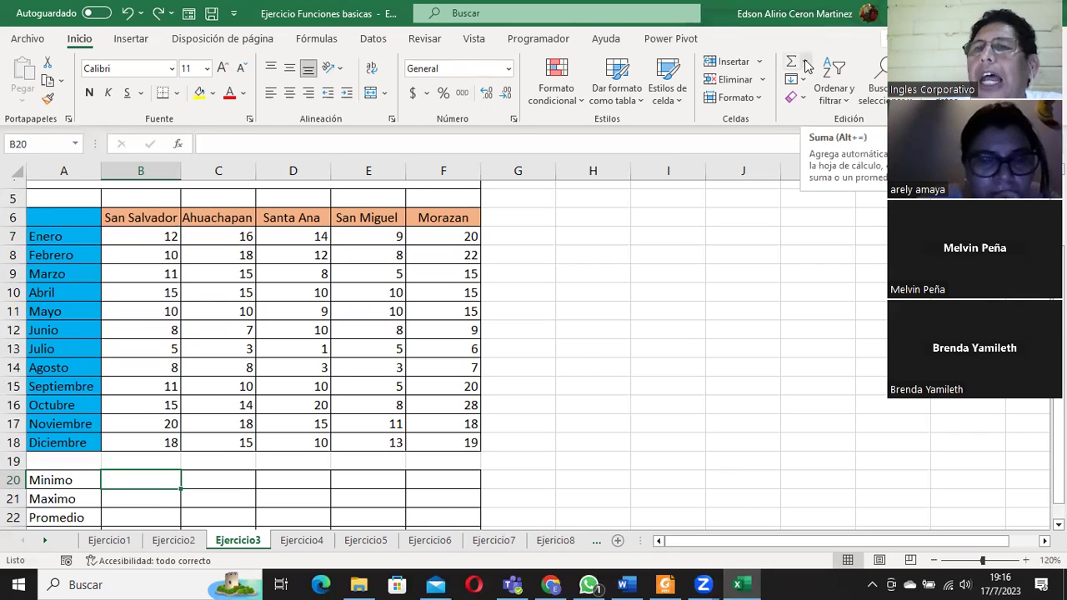
left_click(805, 65)
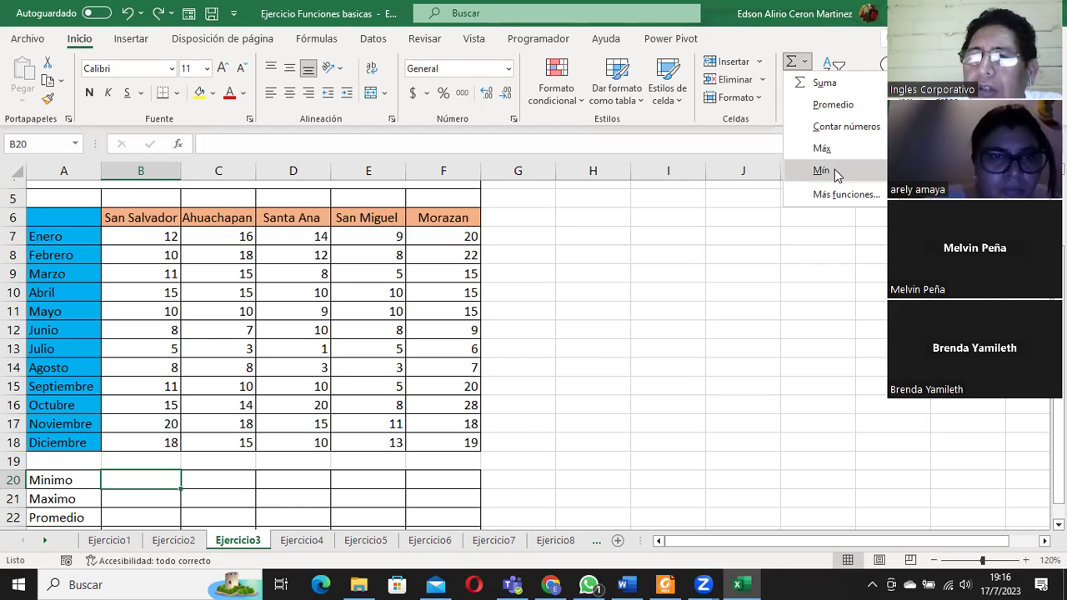
left_click(821, 170)
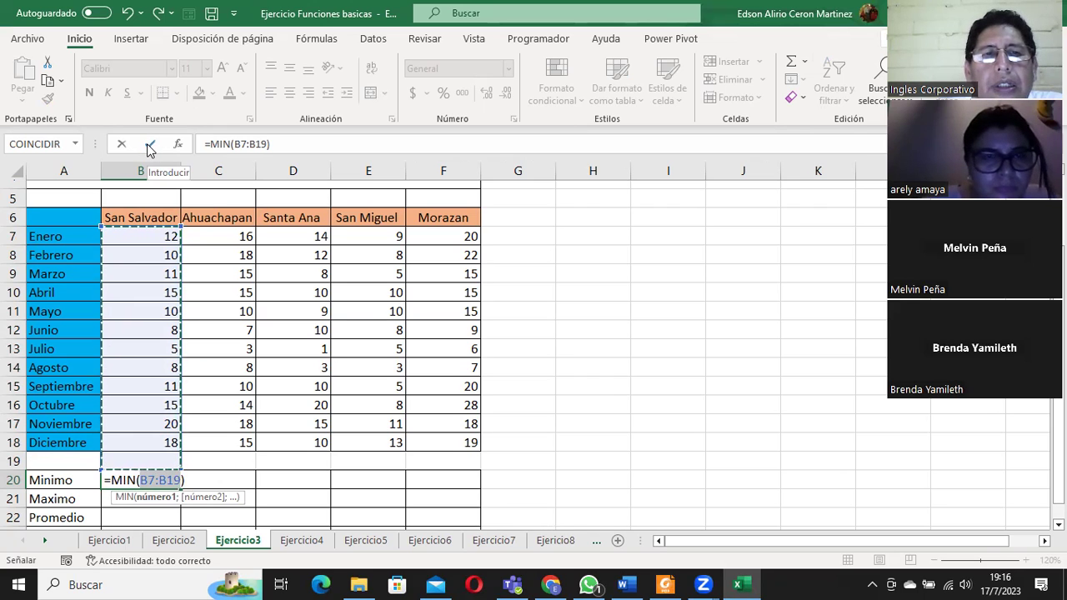
left_click(150, 146)
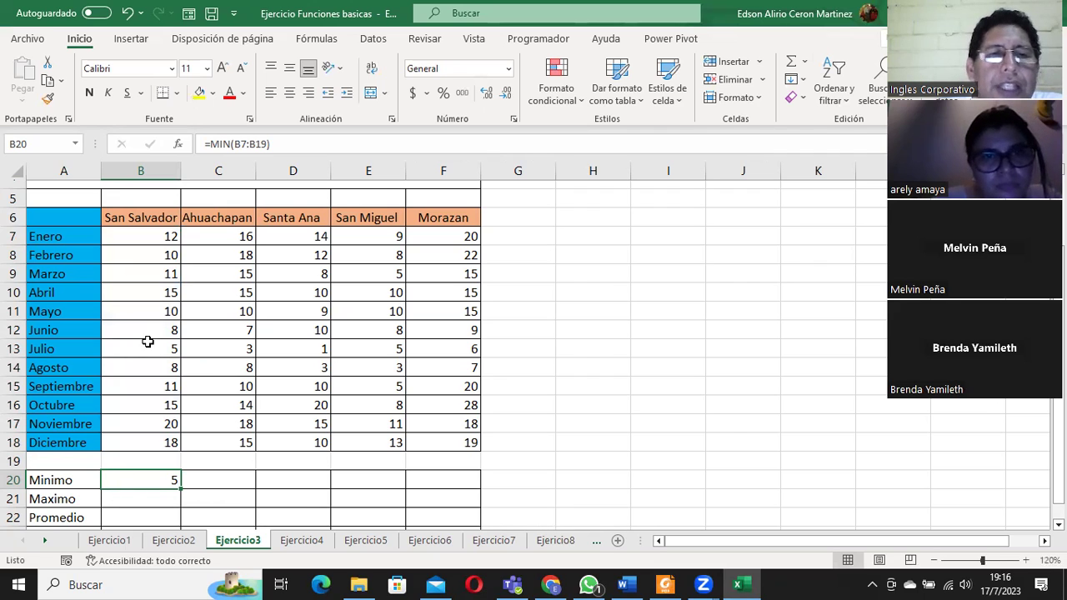
left_click(134, 500)
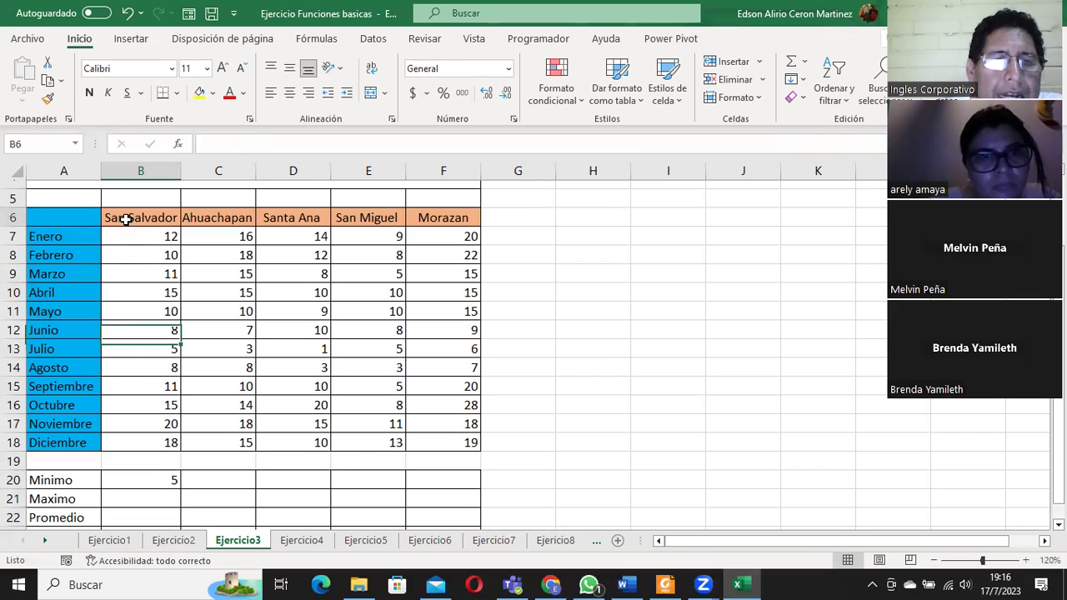
Step: Select San Salvador's monthly values B7:B18 and check the minimum formula in B20
left_click_drag(131, 215, 133, 312)
left_click(142, 274)
left_click_drag(141, 235, 153, 474)
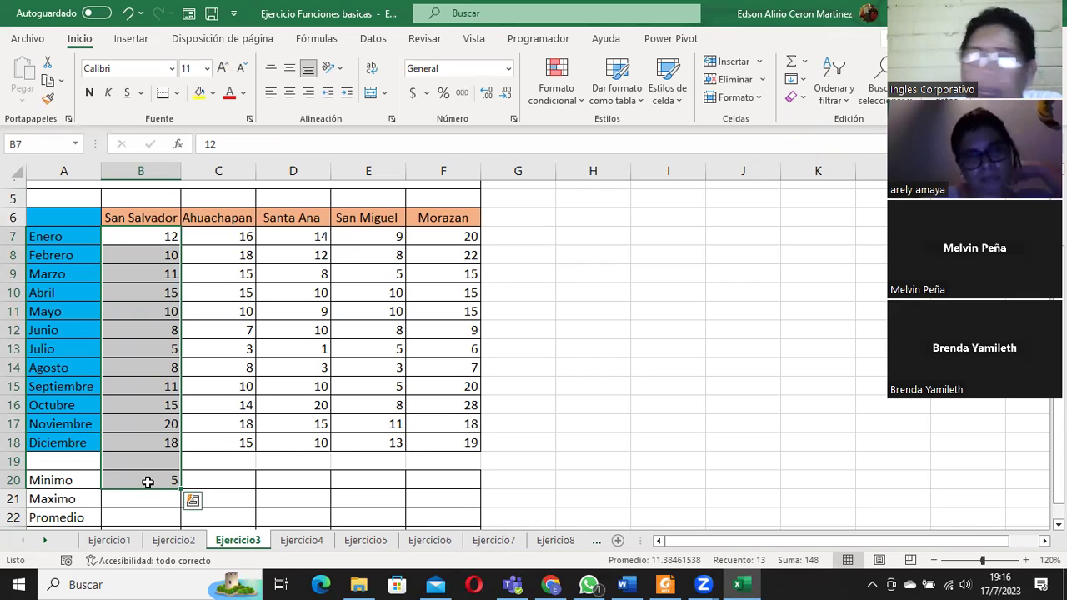
left_click_drag(139, 235, 137, 440)
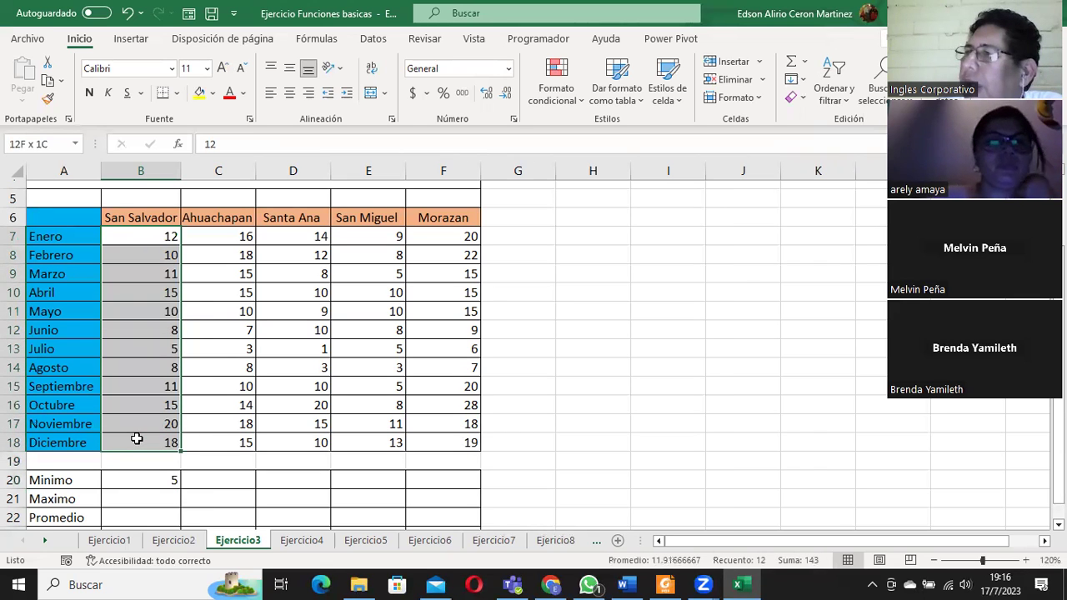
left_click(108, 485)
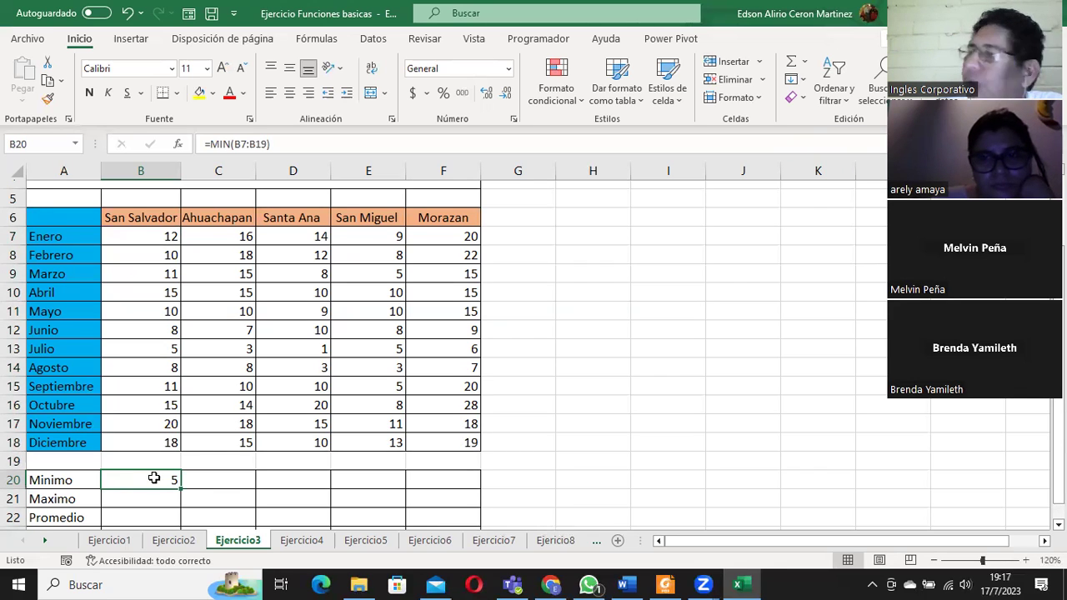
Step: Enter =MAX(B7:B18) in B21 via AutoSum's Máx option, showing San Salvador's maximum of 20
left_click(154, 498)
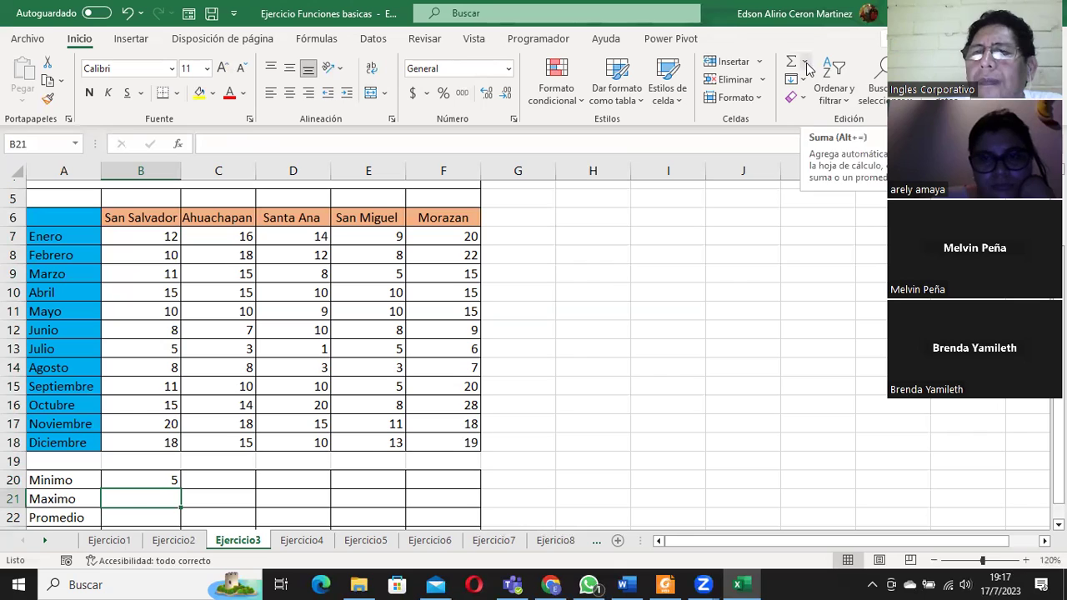
left_click(806, 63)
left_click(833, 150)
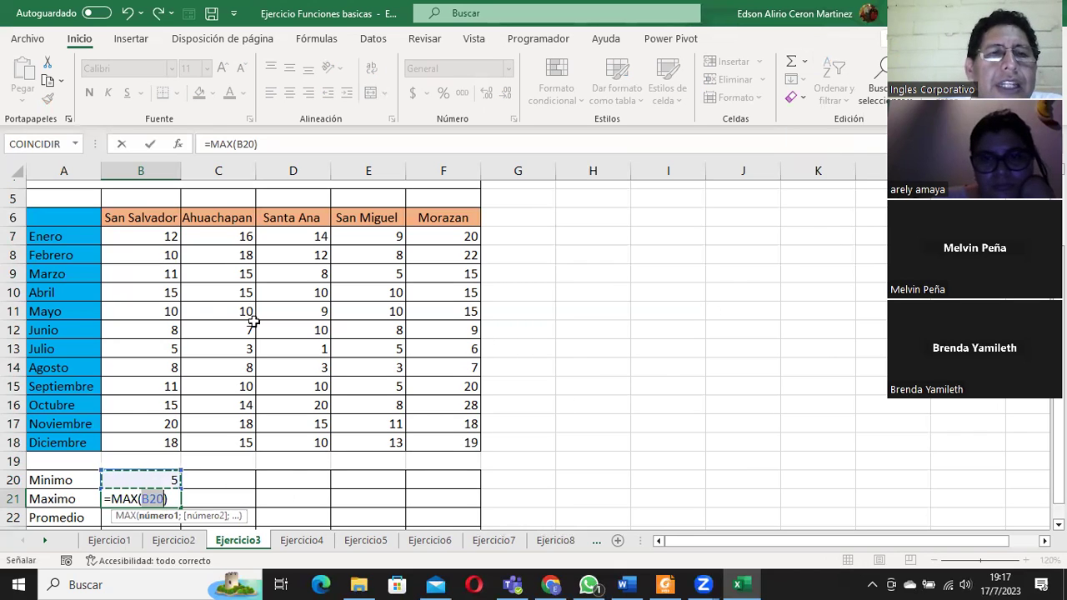
mouse_move(138, 237)
left_mouse_down()
mouse_move(143, 439)
mouse_move(161, 429)
left_mouse_up()
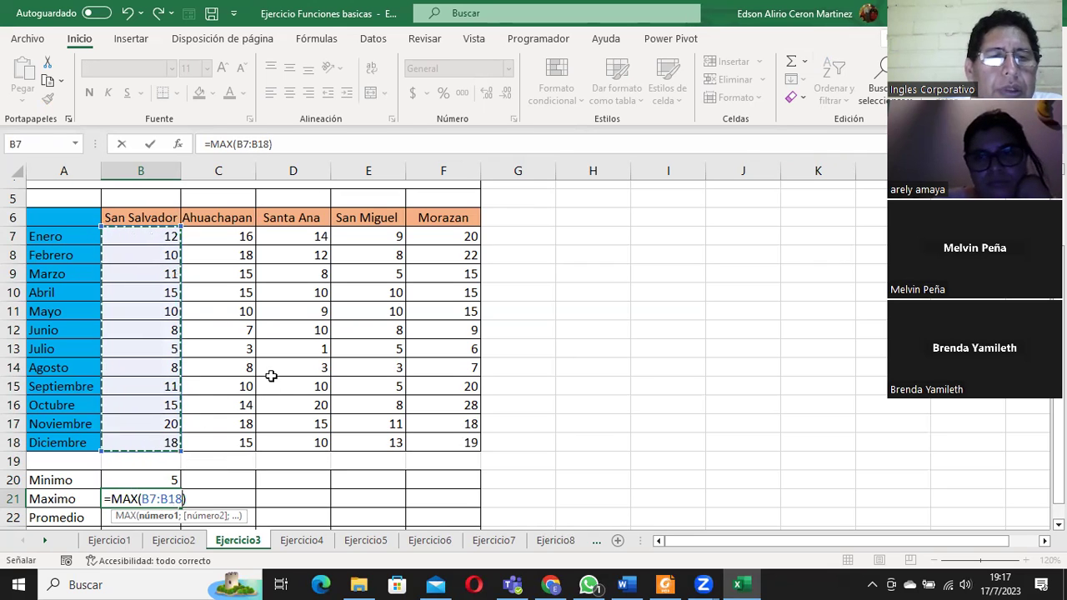
left_click(152, 144)
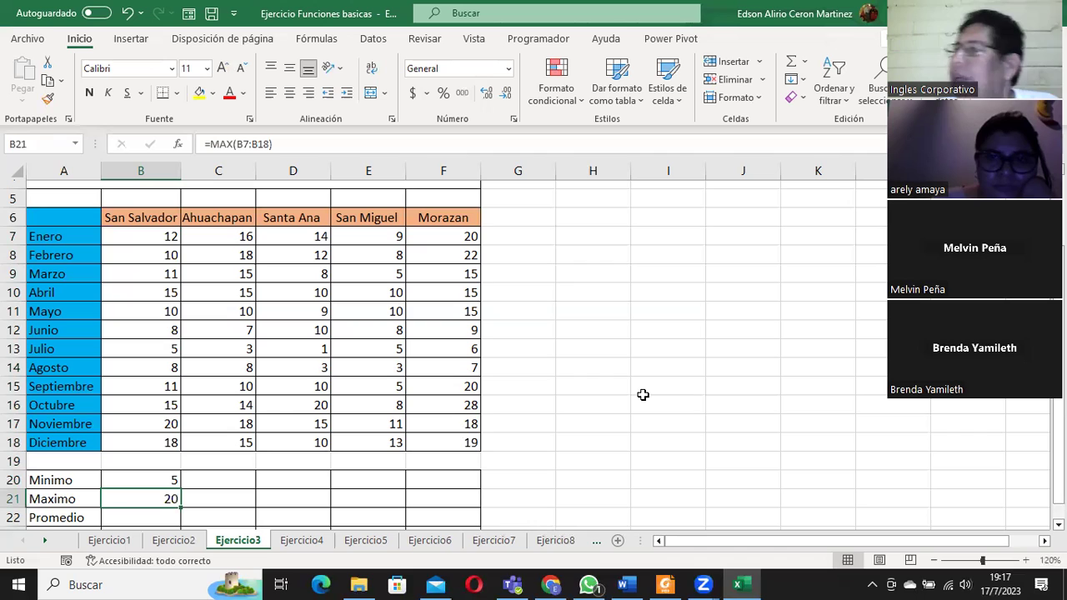
scroll(643, 395, "down", 1)
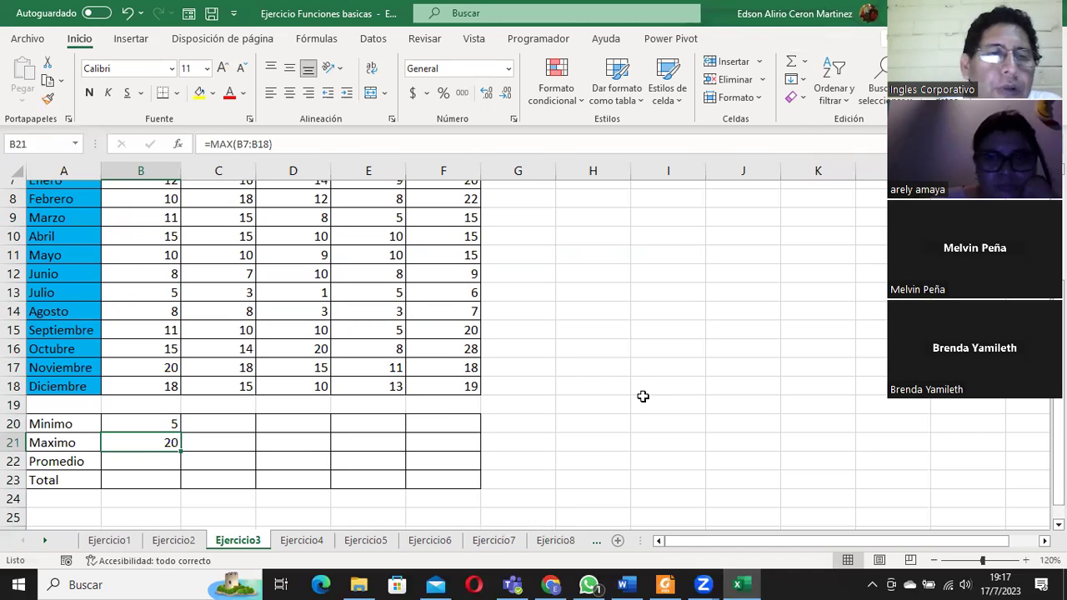
scroll(643, 396, "up", 1)
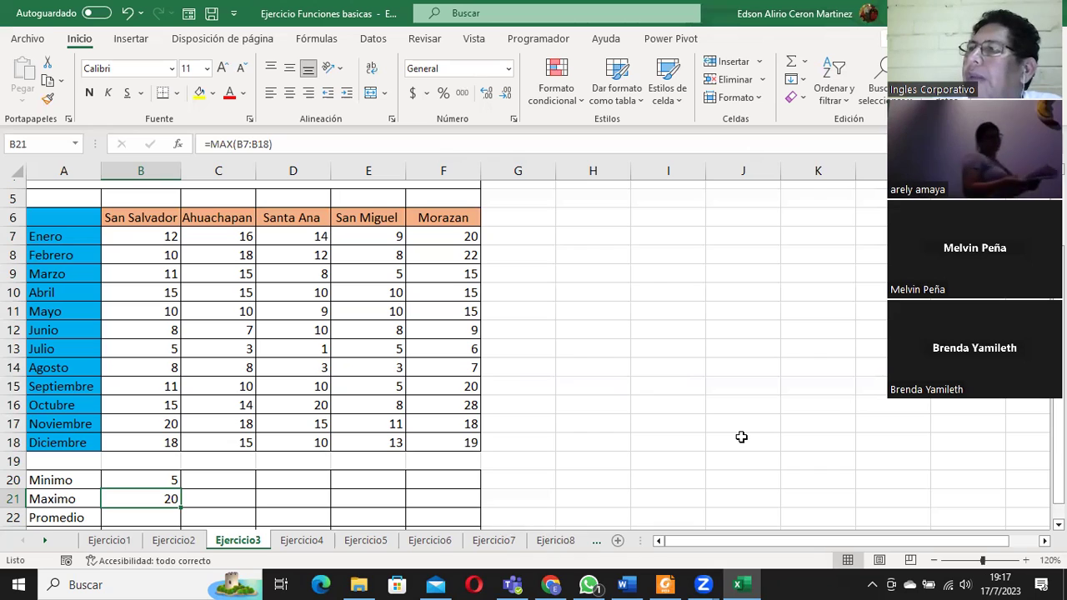
left_click(133, 515)
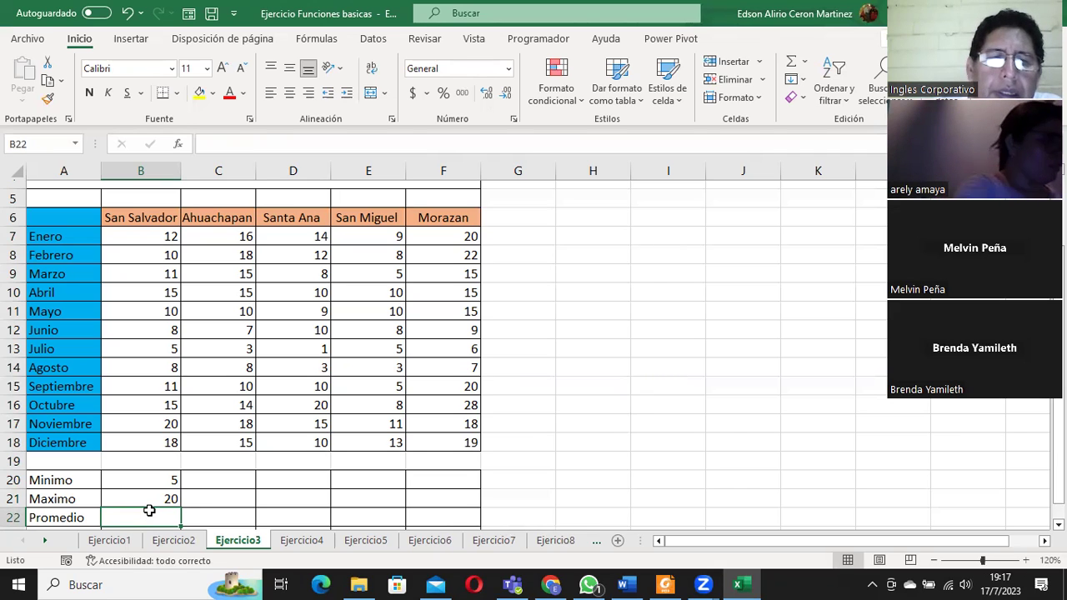
left_click(148, 499)
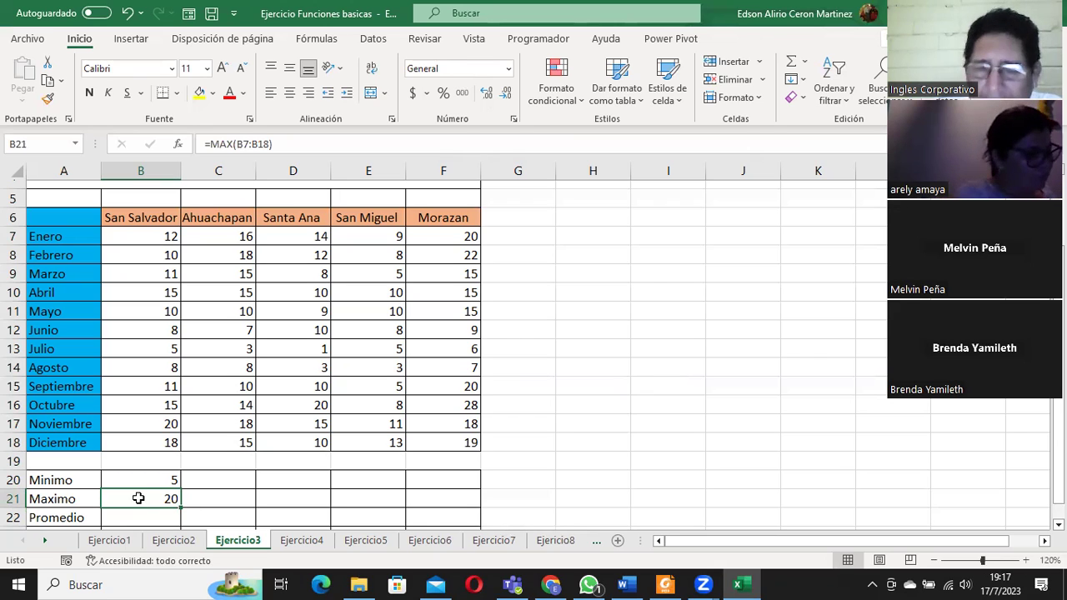
key("Delete")
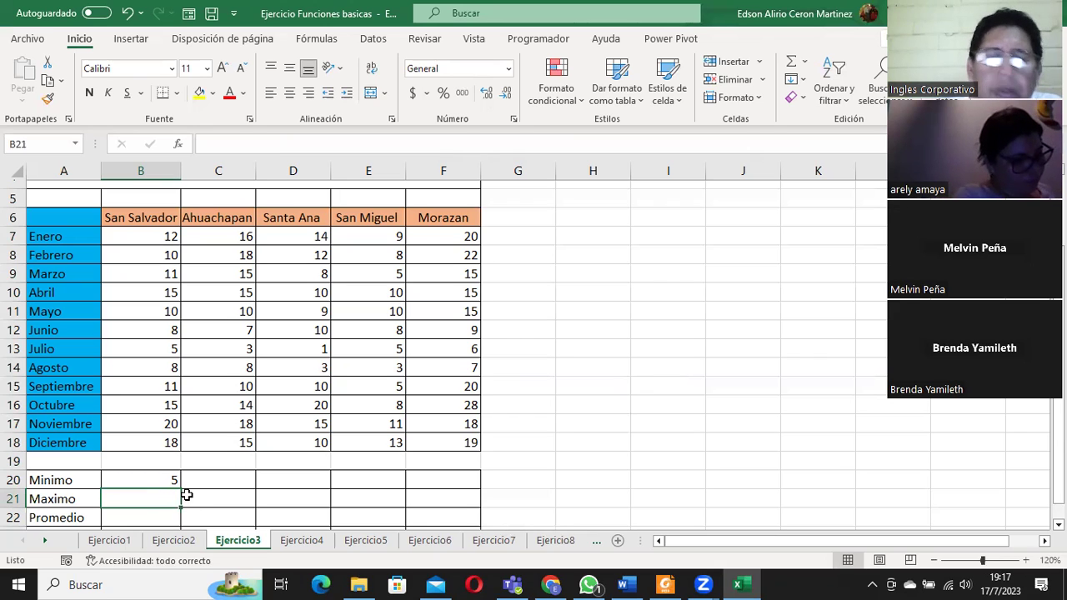
left_click(805, 66)
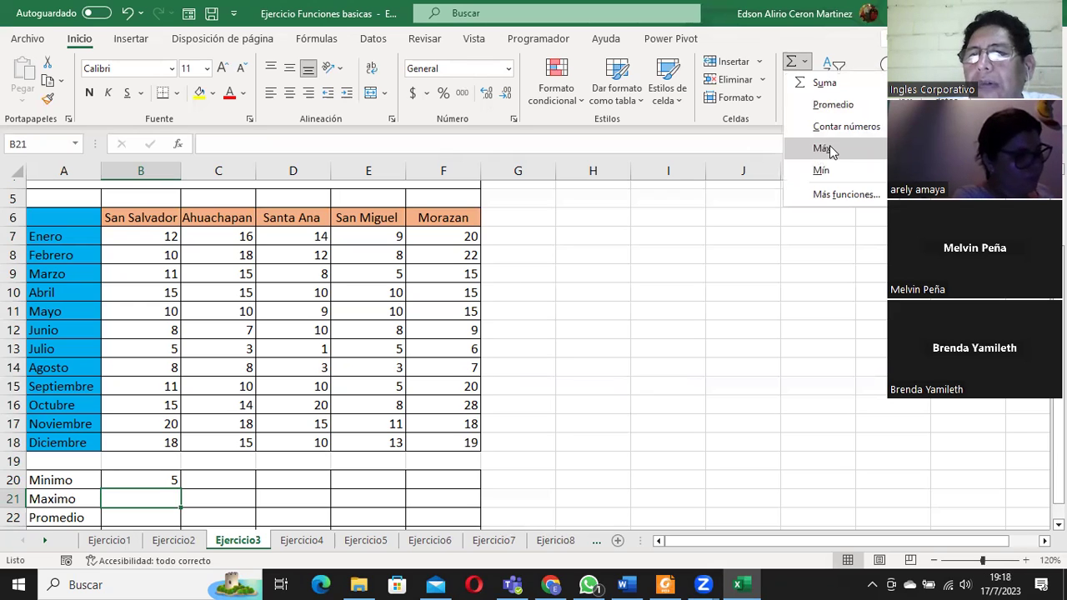
left_click(824, 148)
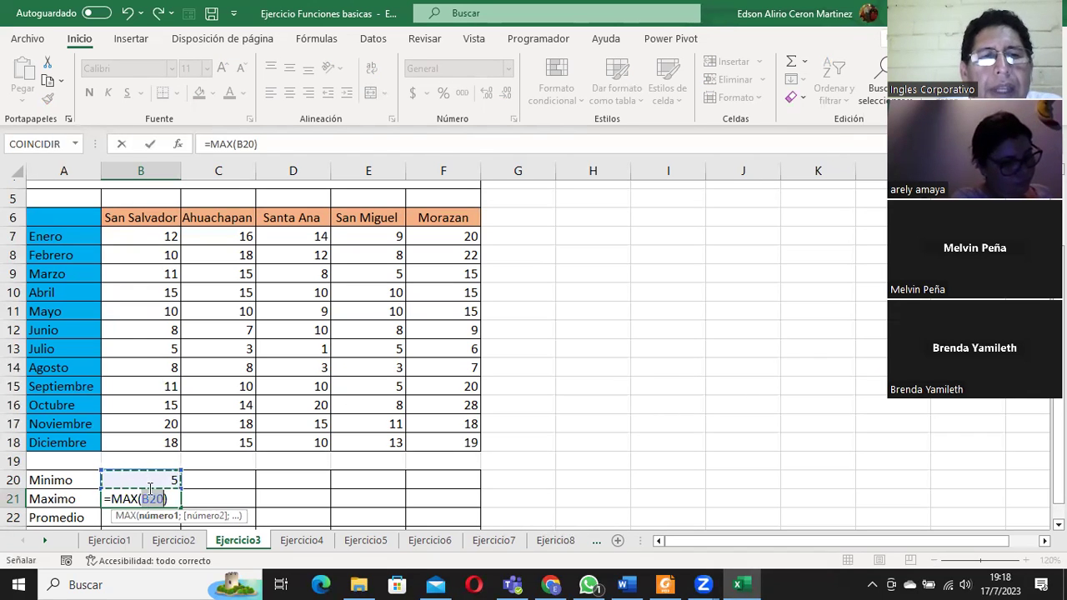
left_click_drag(123, 239, 131, 438)
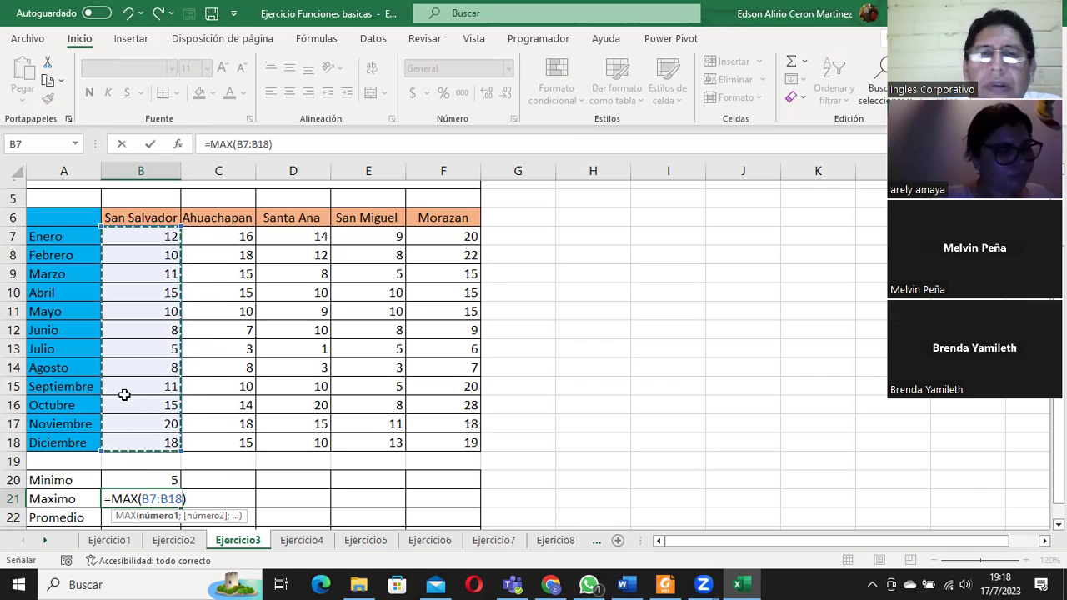
left_click(151, 147)
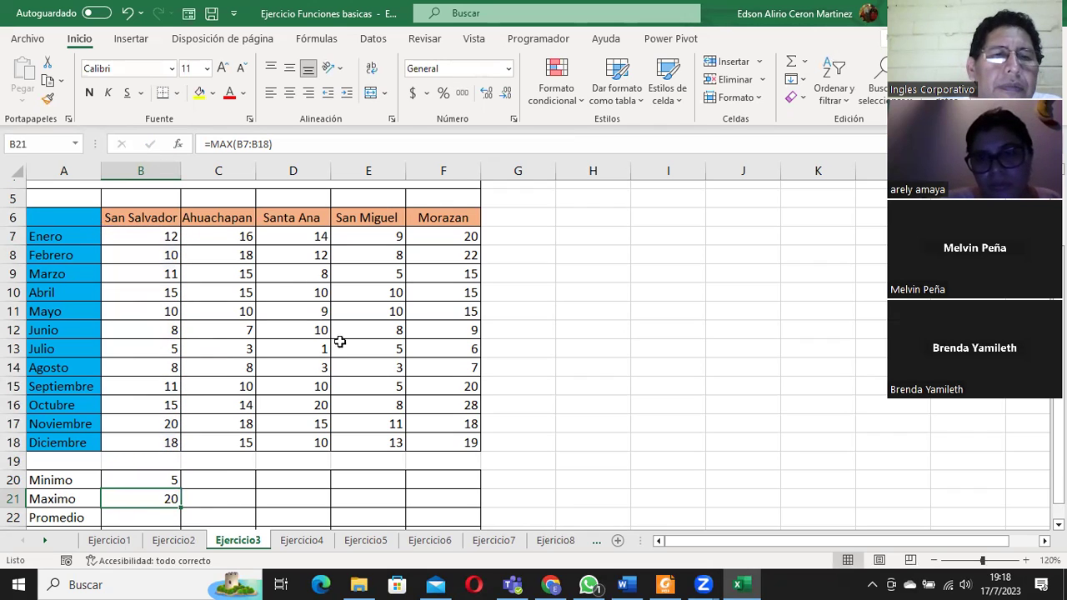
left_click(149, 523)
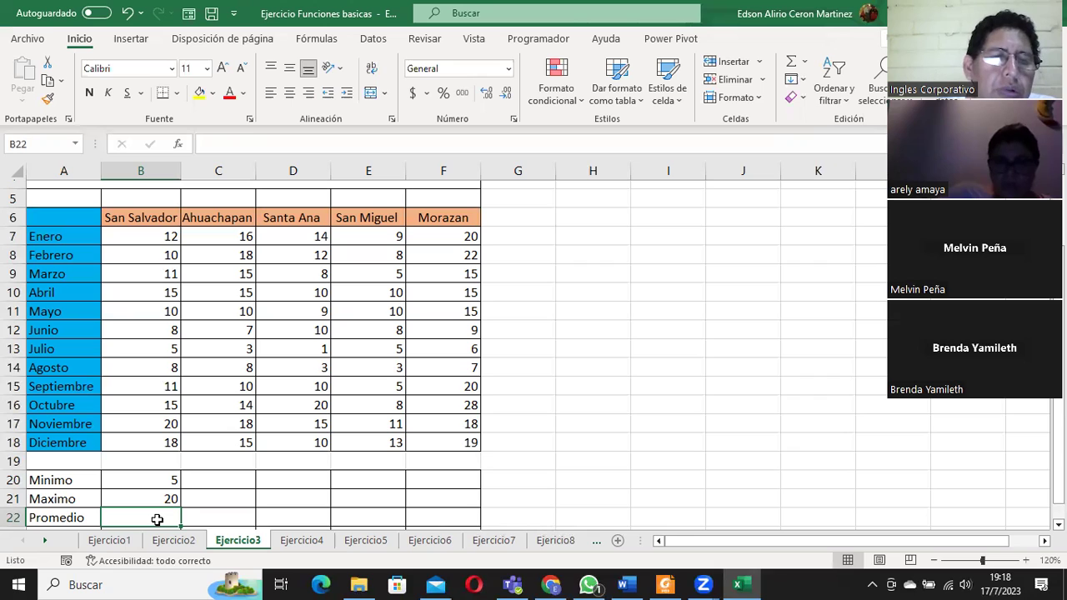
left_click(131, 441)
left_click_drag(138, 236, 136, 446)
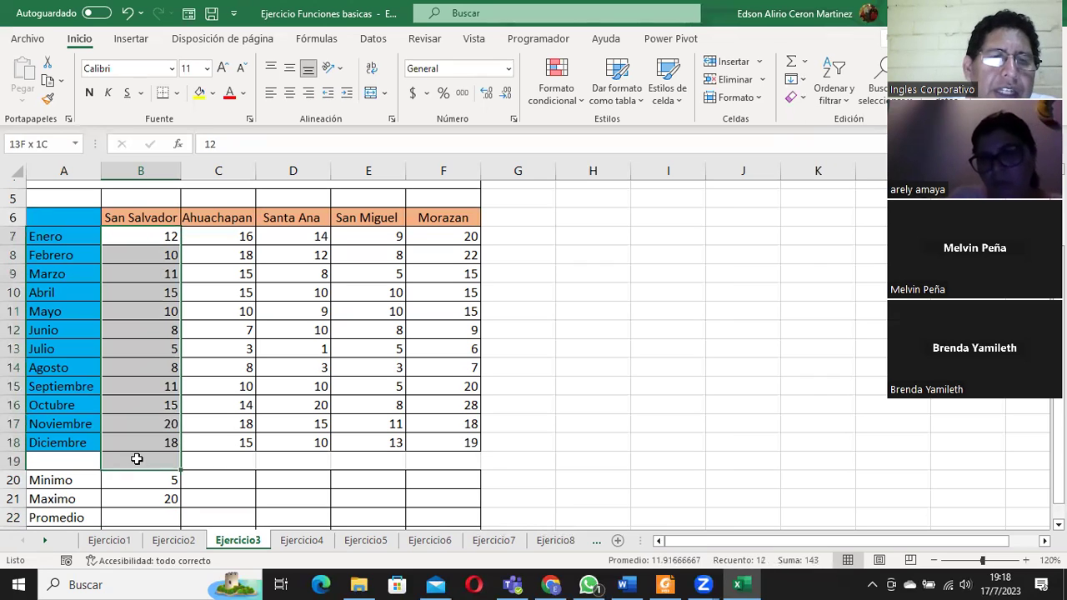
left_click_drag(142, 236, 169, 430)
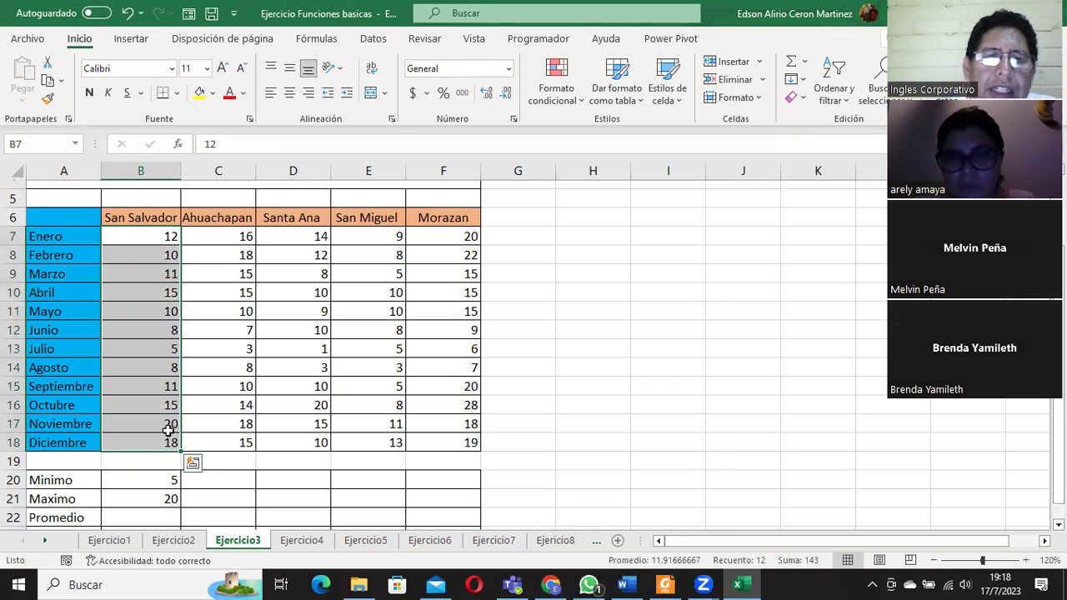
left_click_drag(137, 238, 130, 440)
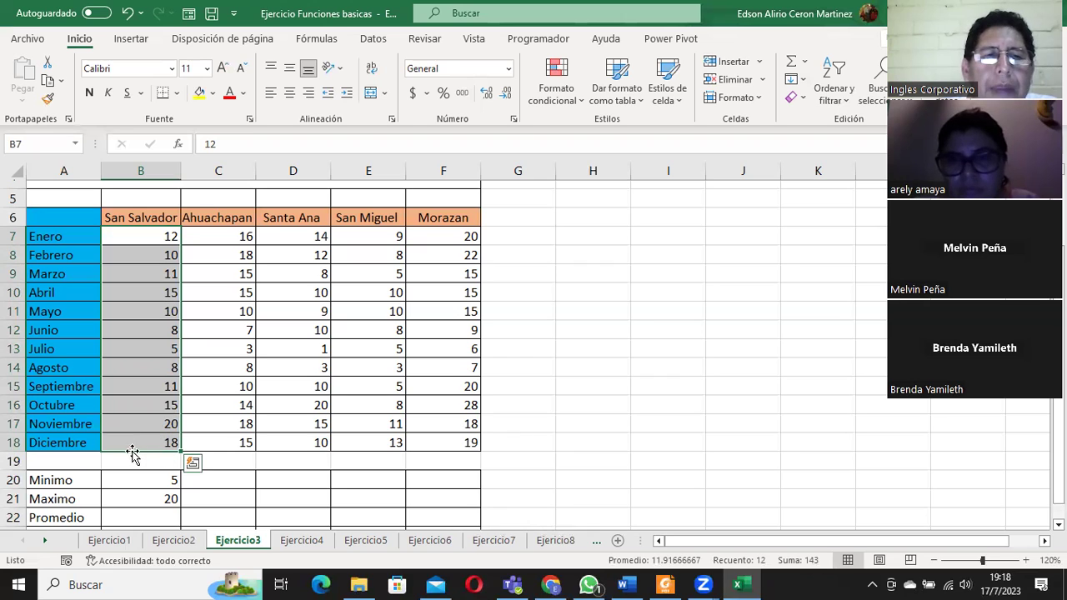
Step: Change San Salvador's December value in B18 to 50
left_click(146, 442)
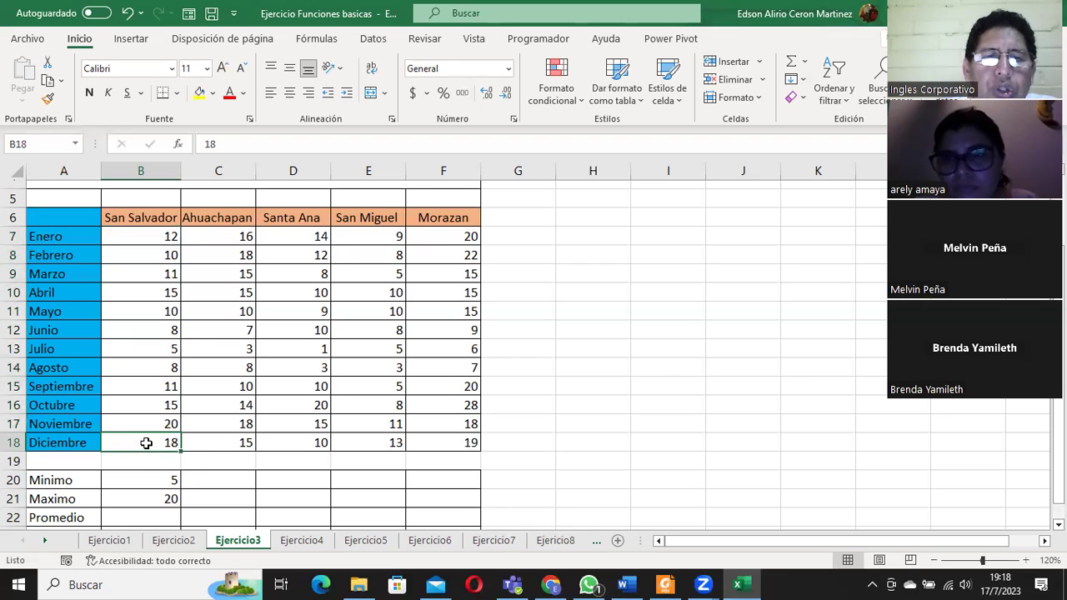
double_click(157, 443)
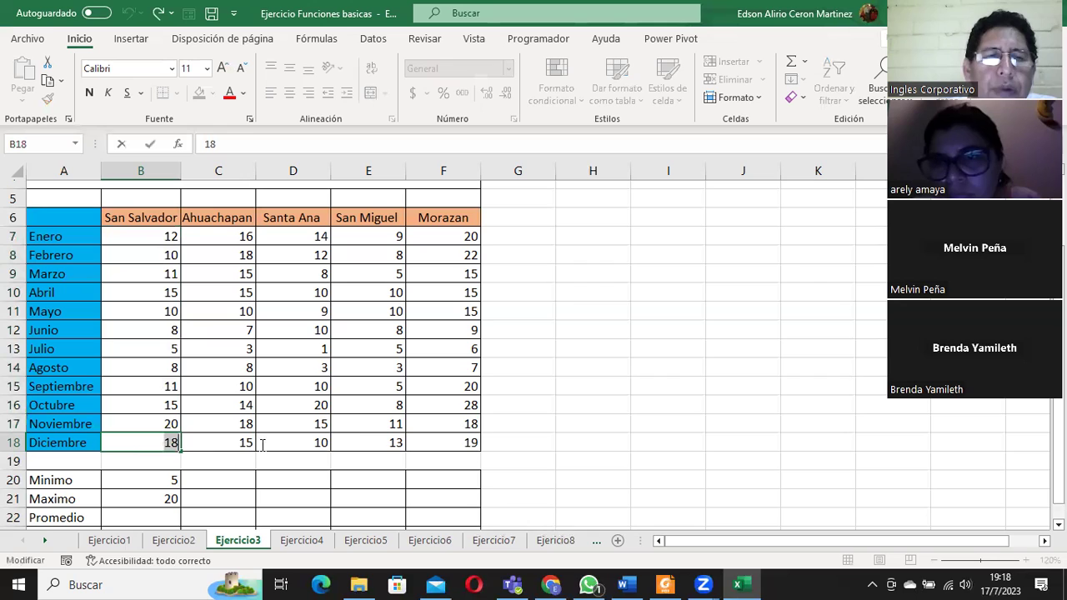
type("50")
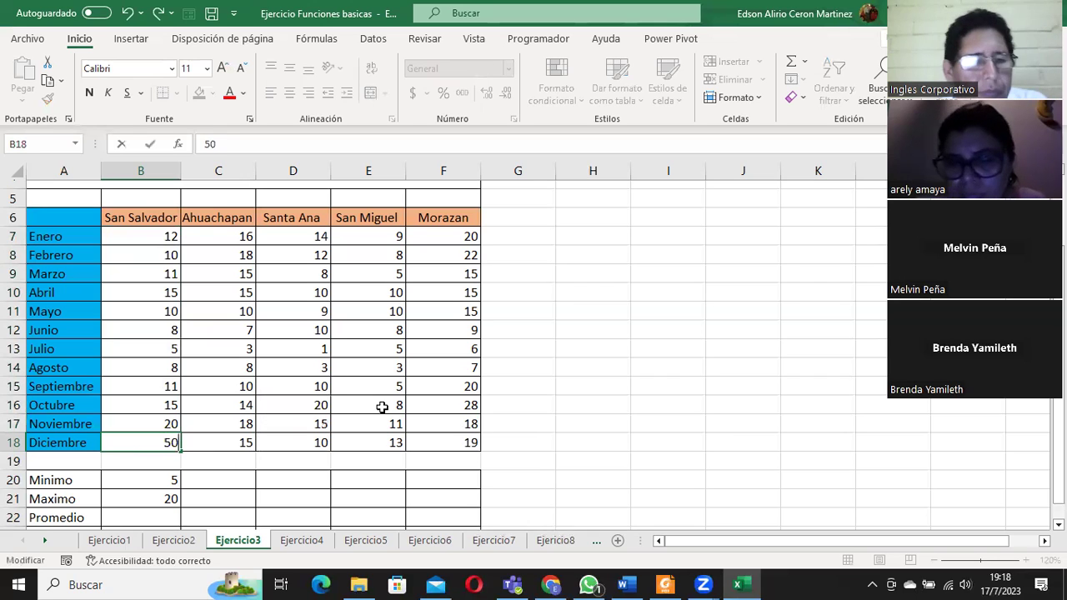
key("Tab")
left_click(144, 448)
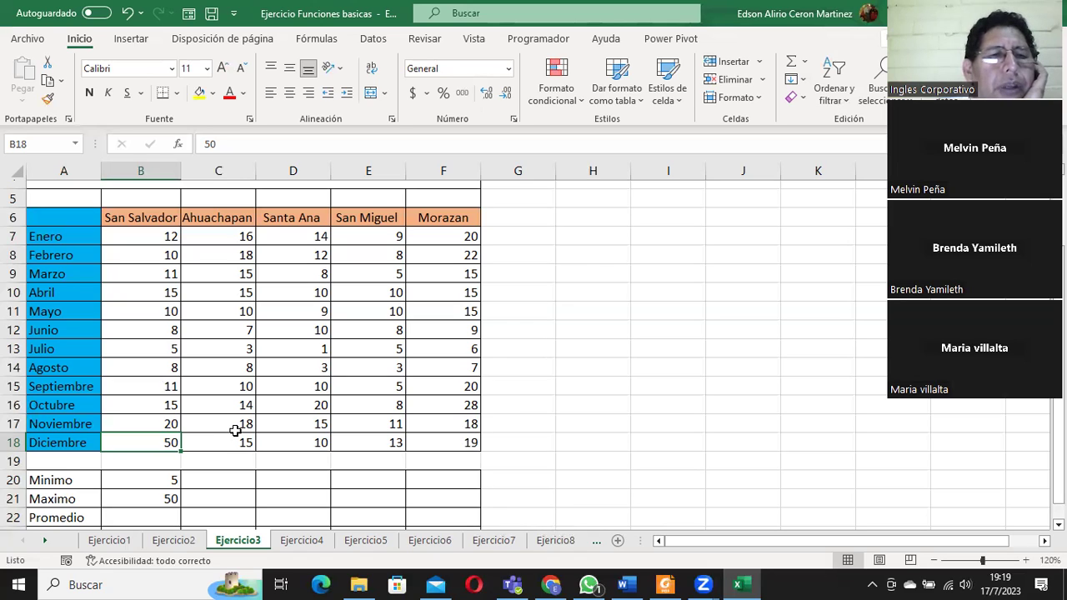
Step: Verify the Maximo in B21 now shows 50, then pick empty cell H7 for a test formula
left_click(132, 499)
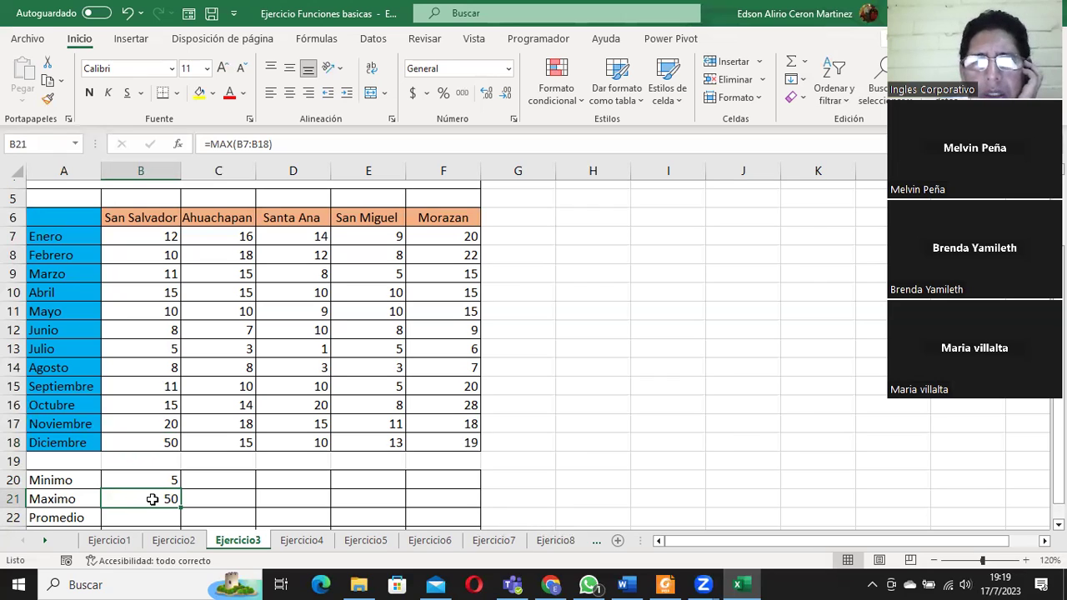
left_click(615, 236)
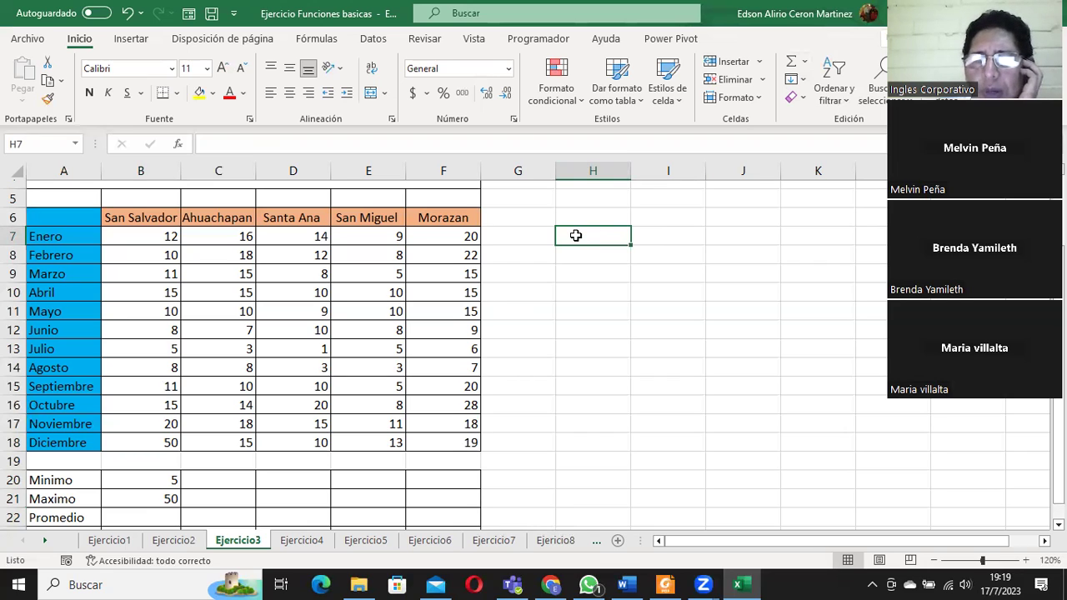
left_click(805, 62)
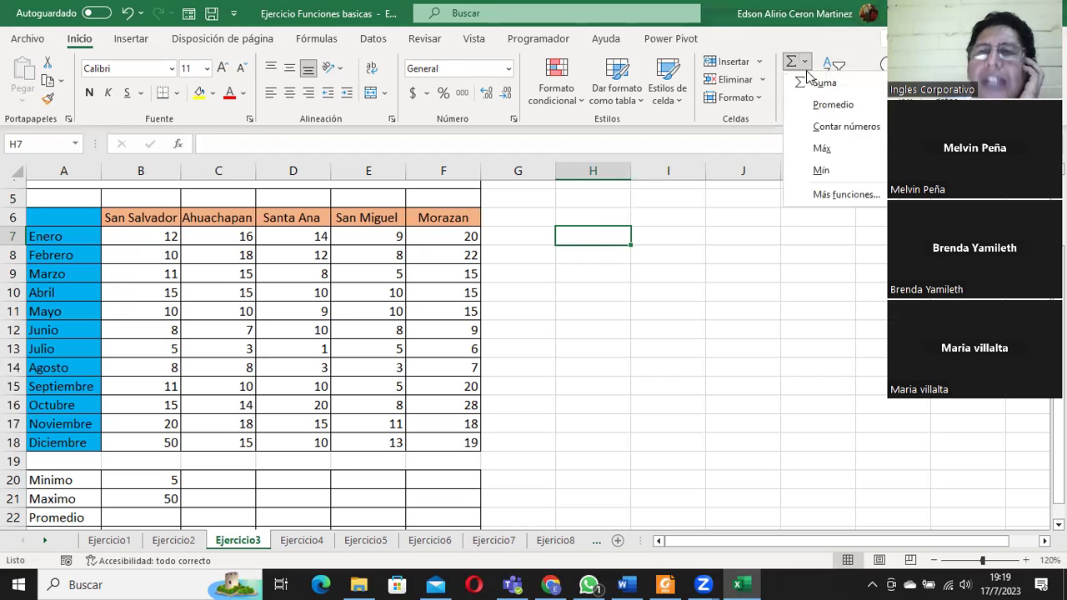
Step: Enter a test formula =MAX(B7:B18) in cell H7
left_click(821, 151)
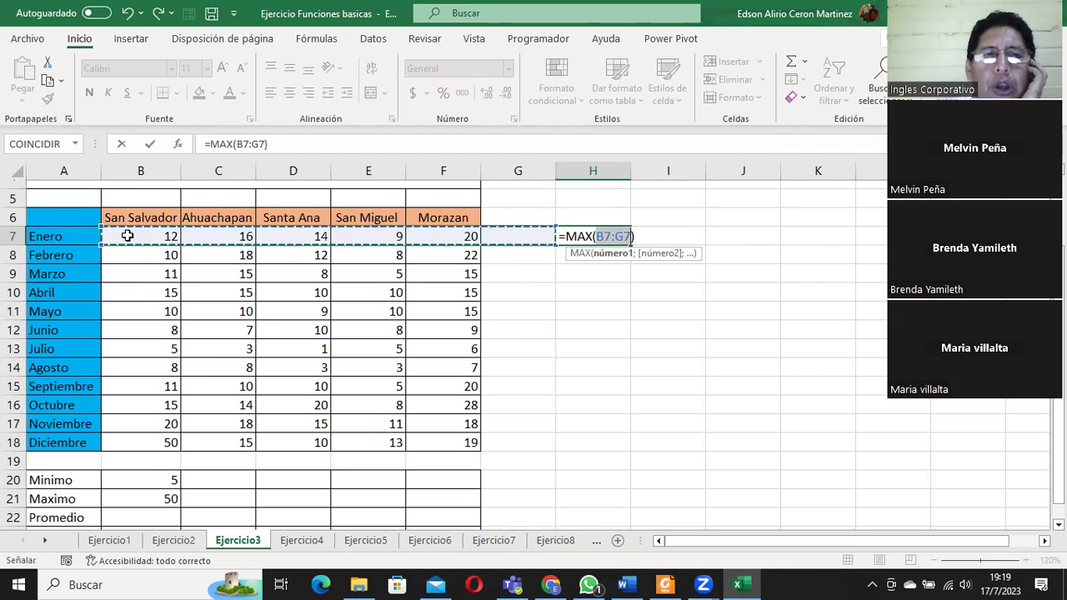
left_click_drag(128, 236, 141, 448)
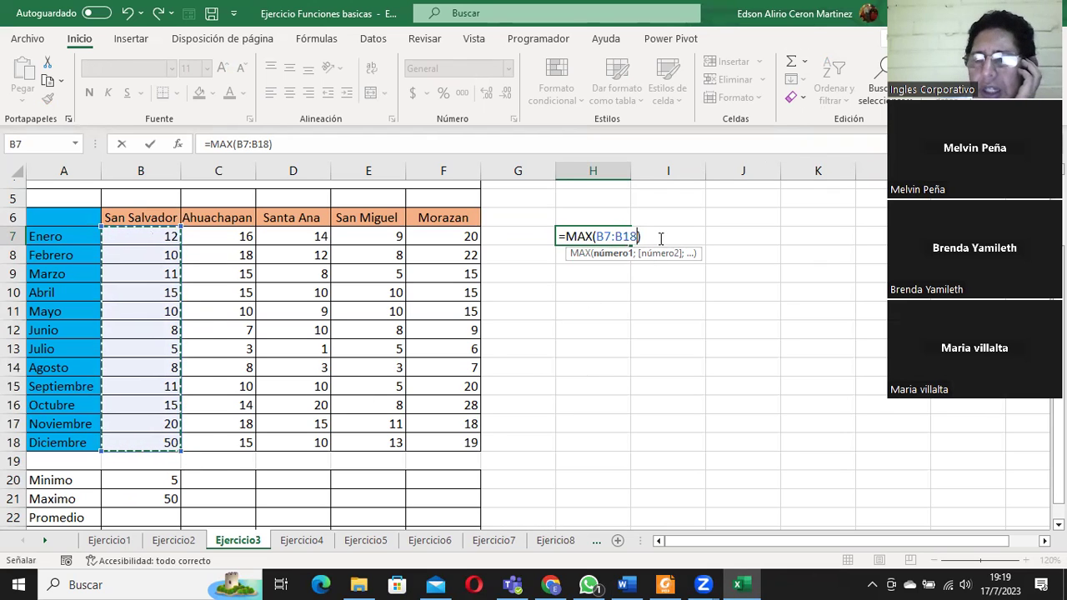
key("Return")
left_click(596, 237)
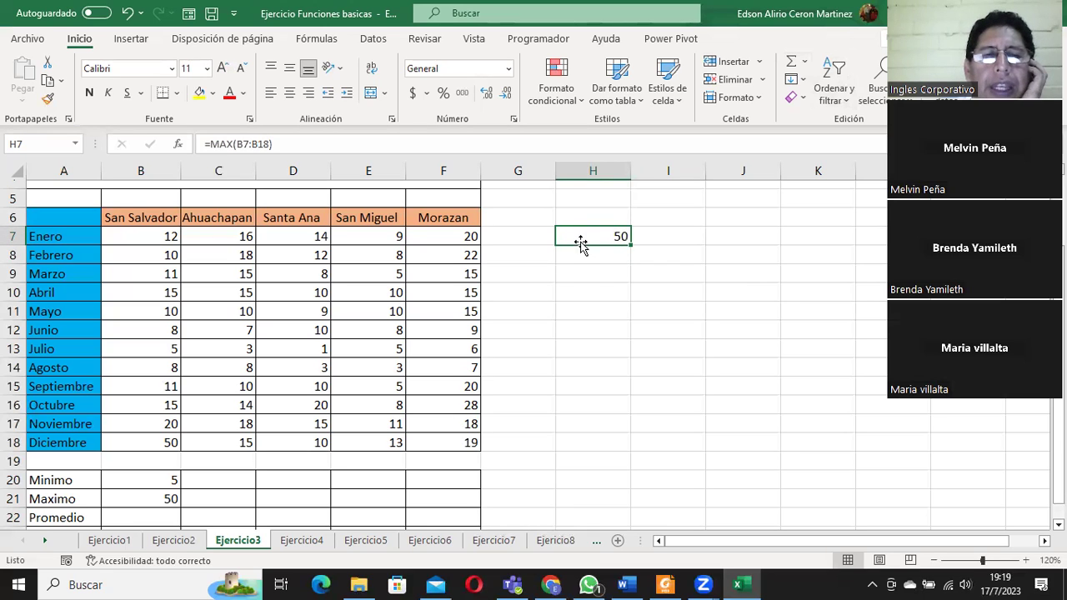
Step: Restore San Salvador's December value in B18 to 18, so H7 and B21 both read 20
left_click(158, 441)
type("18")
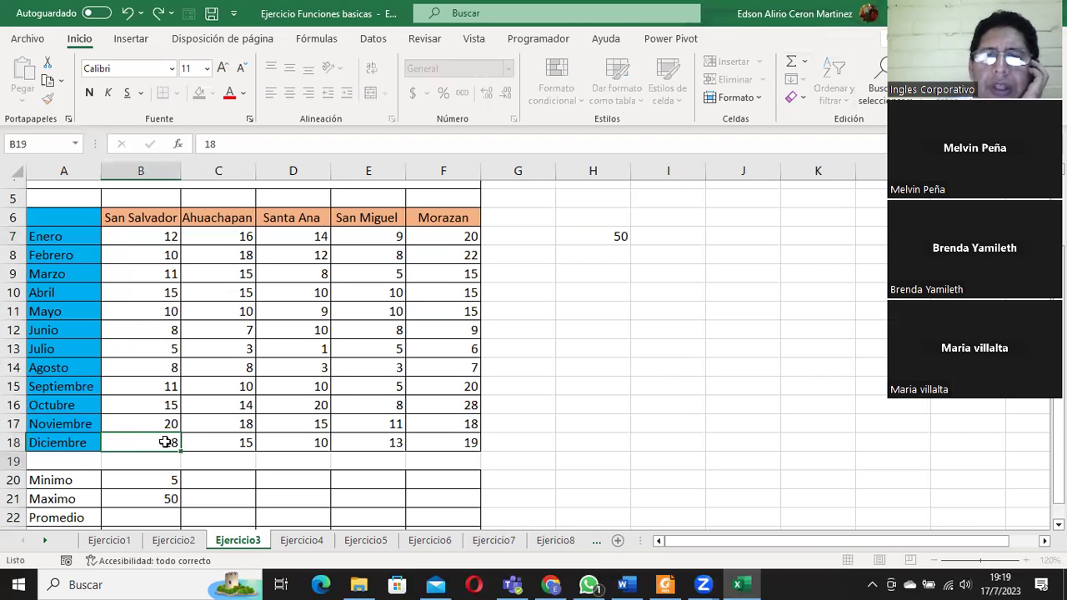
key("Return")
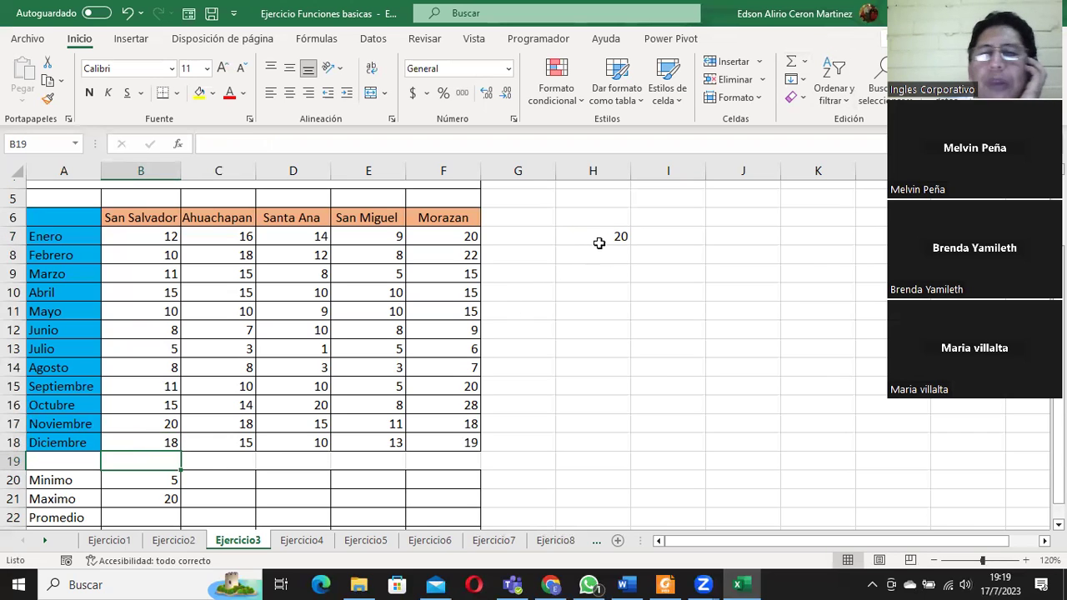
left_click(600, 231)
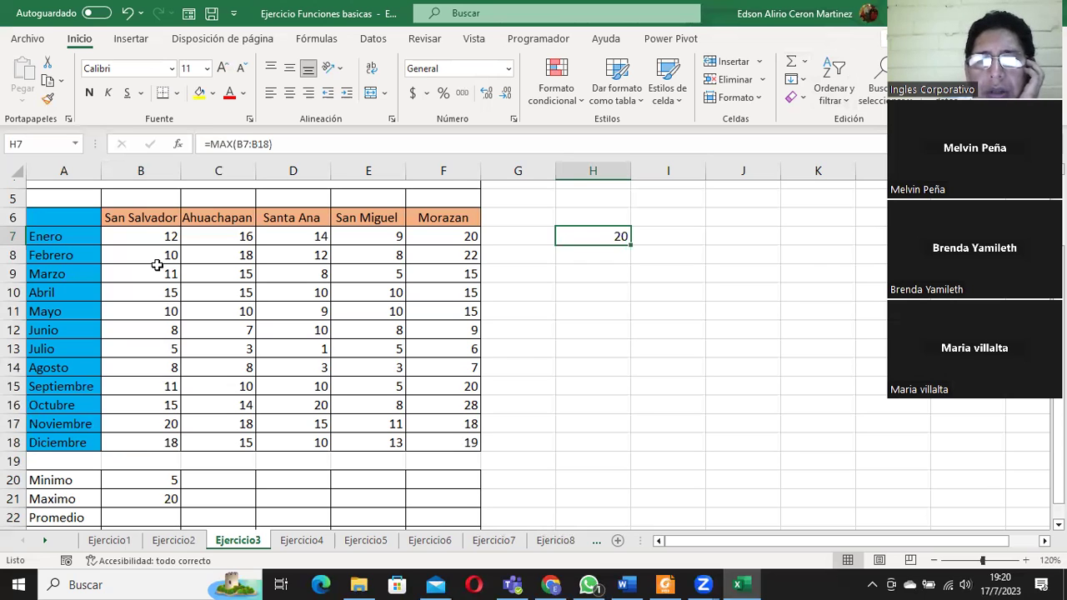
Step: Build a practice =SUMA(B7:B18) in H7 showing 143, then delete it
left_click(792, 62)
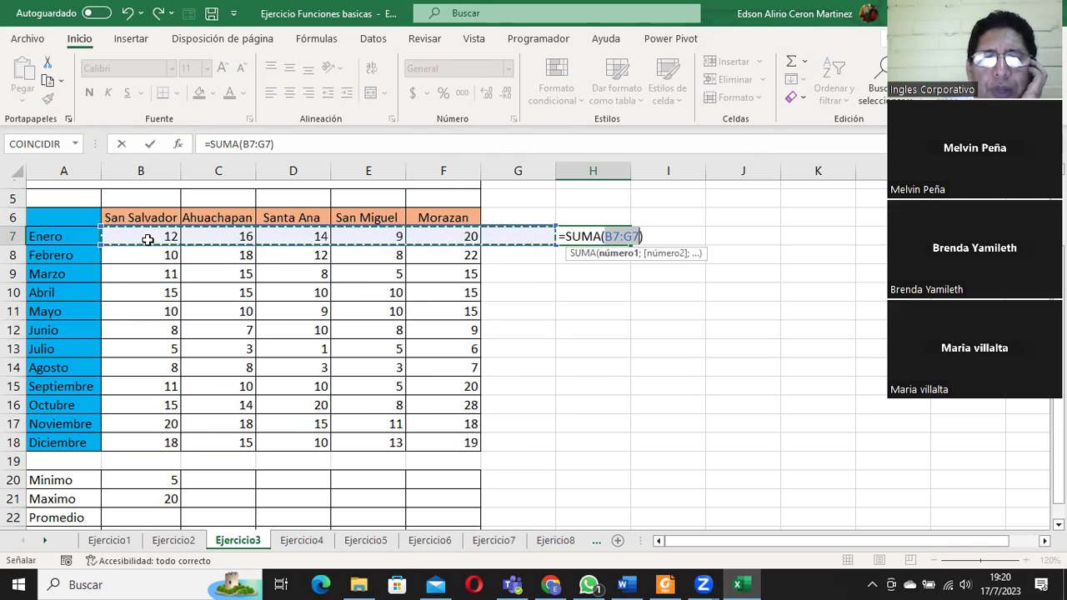
left_click_drag(148, 240, 148, 443)
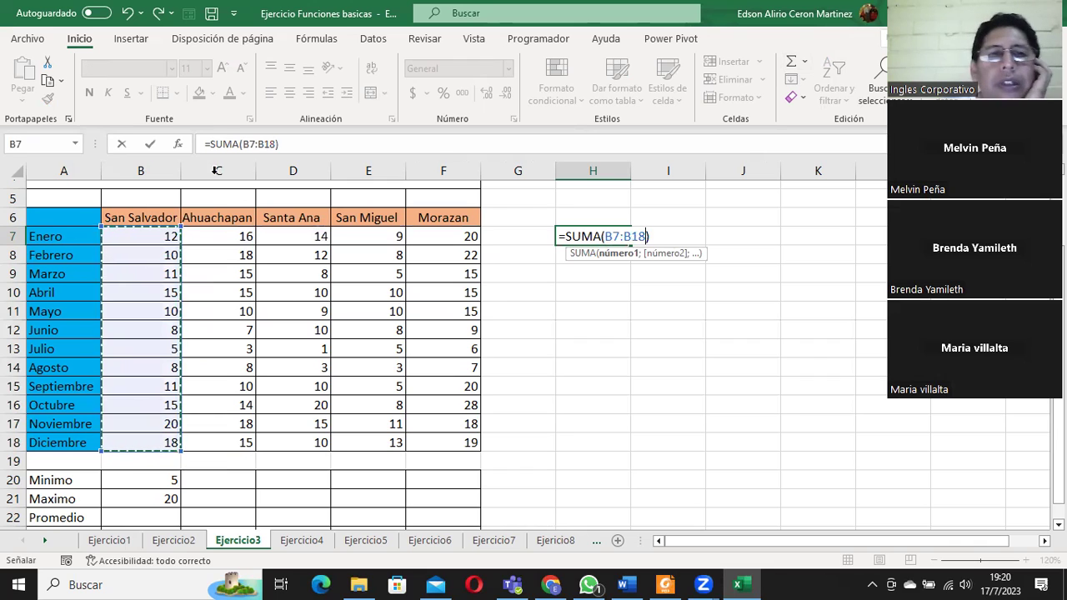
left_click(151, 144)
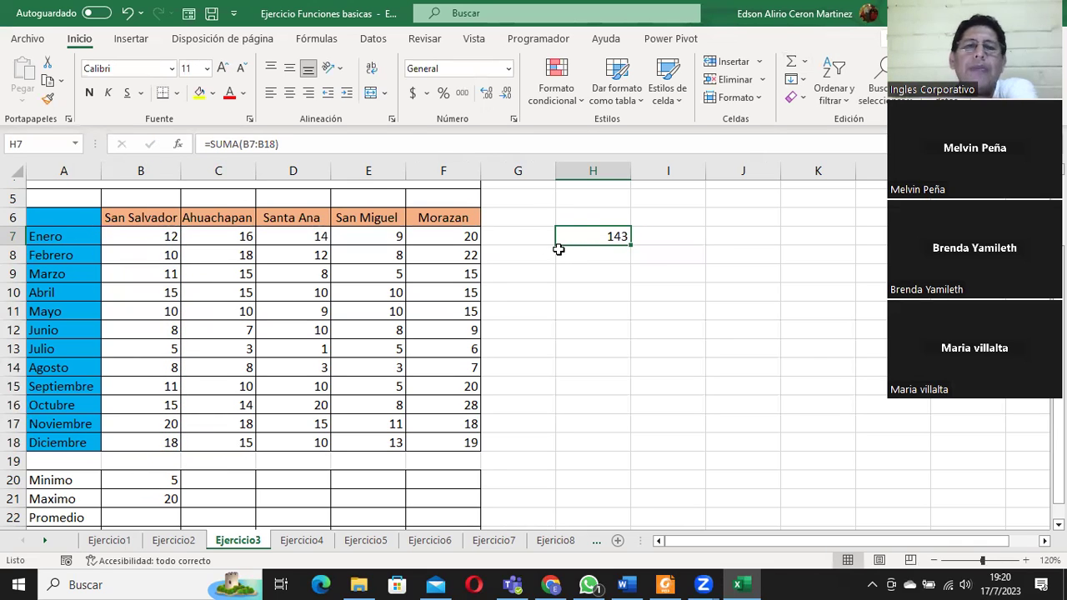
key("Delete")
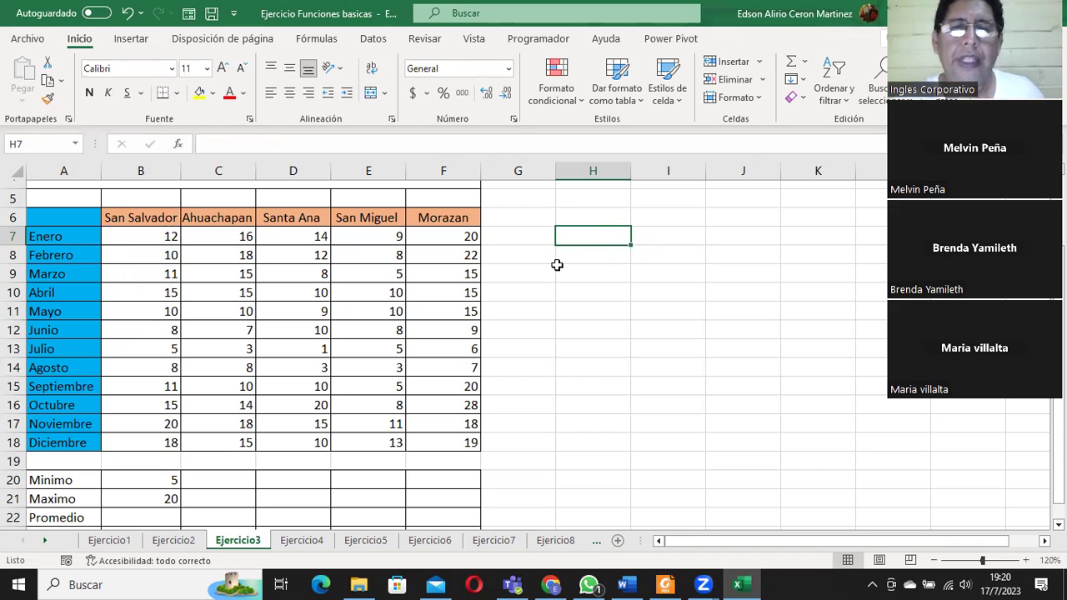
Step: Enter =PROMEDIO(B7:B18) in B22 via AutoSum's Promedio, giving San Salvador's average of 11.9166667
left_click(131, 518)
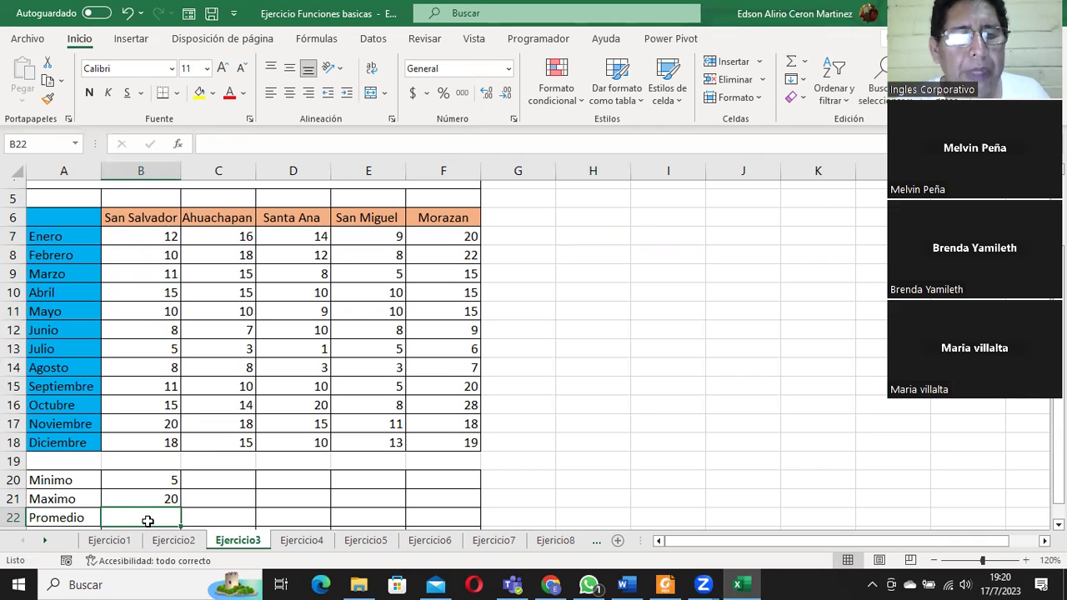
left_click(803, 61)
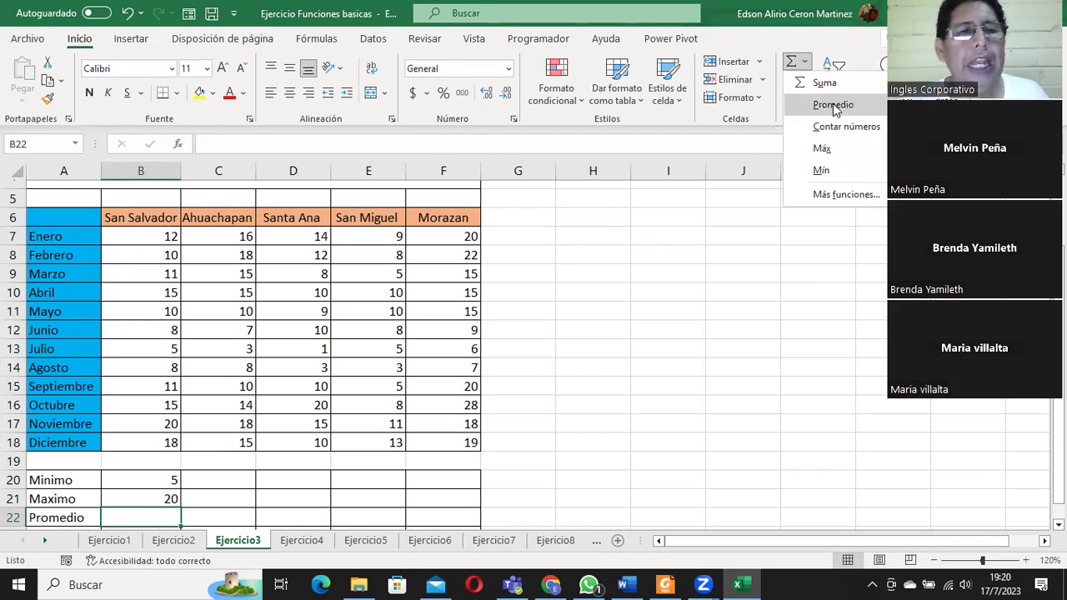
left_click(835, 108)
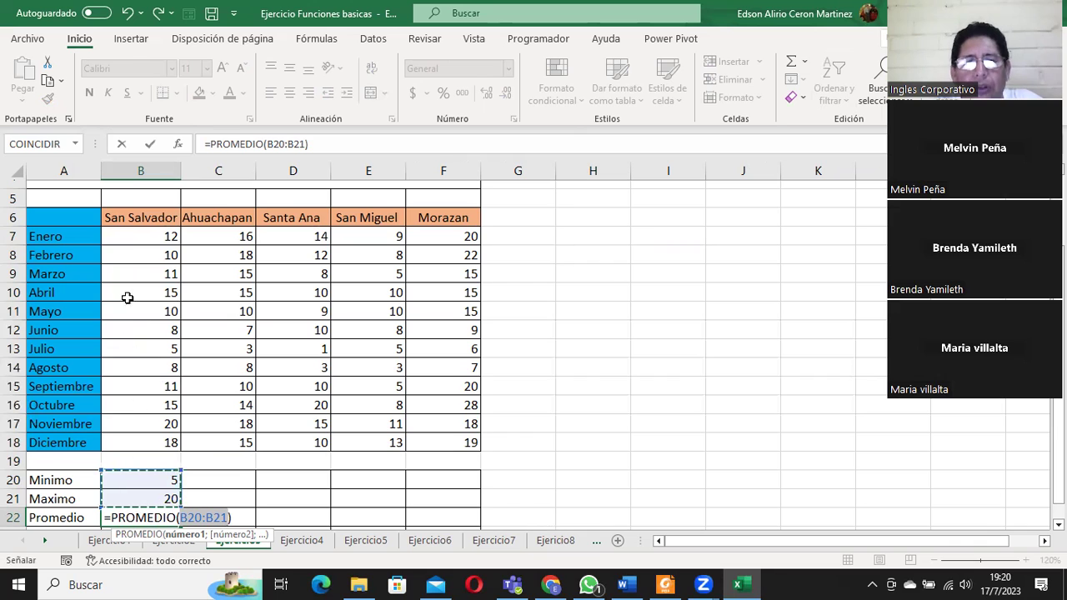
left_click_drag(131, 234, 131, 446)
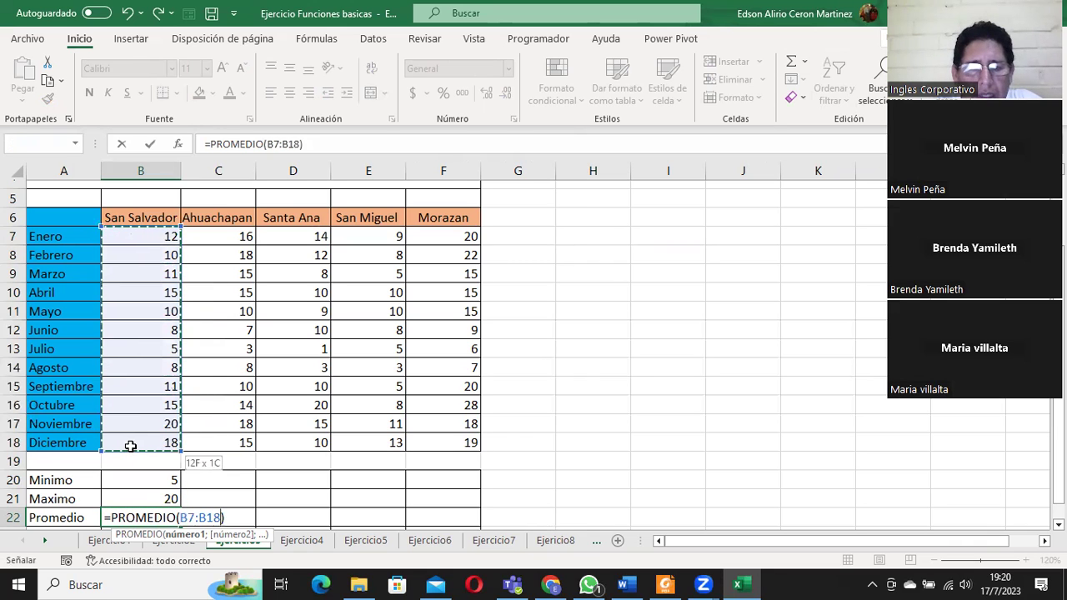
left_click(152, 148)
scroll(450, 265, "down", 1)
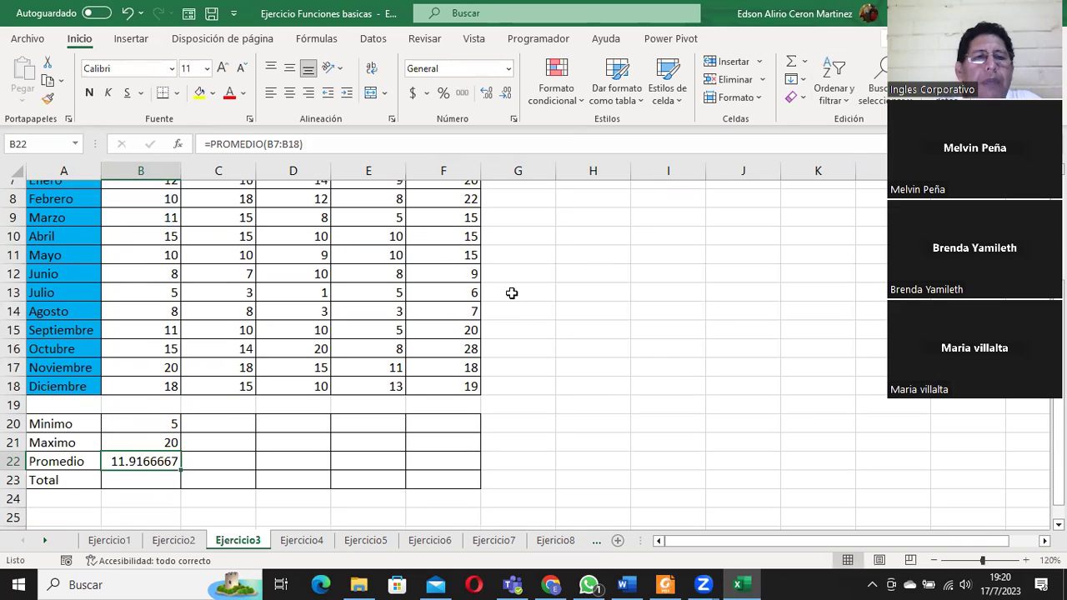
scroll(546, 317, "up", 1)
scroll(547, 317, "down", 1)
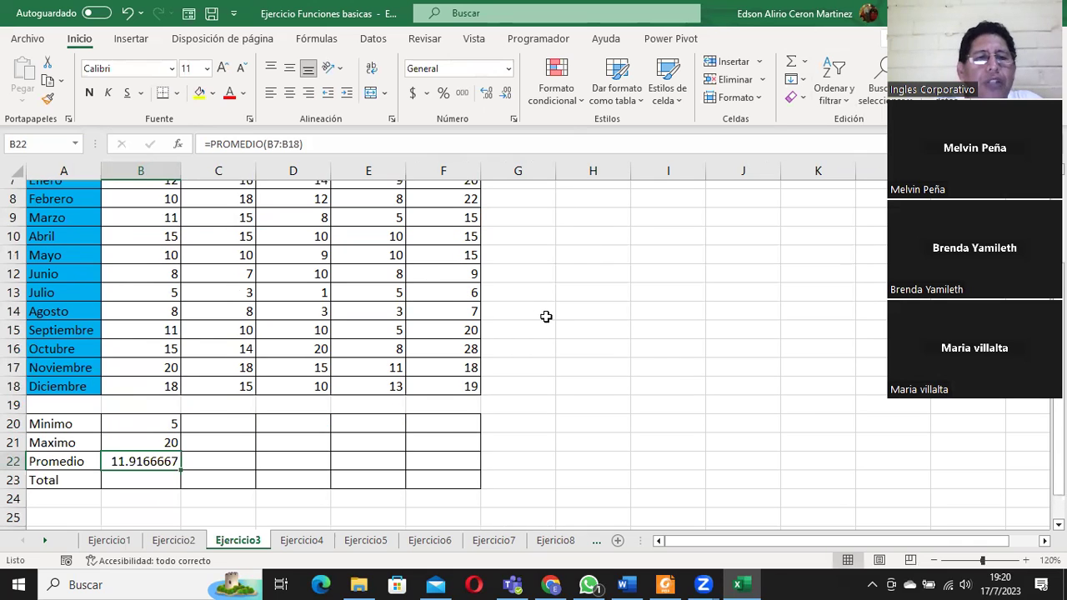
left_click(137, 476)
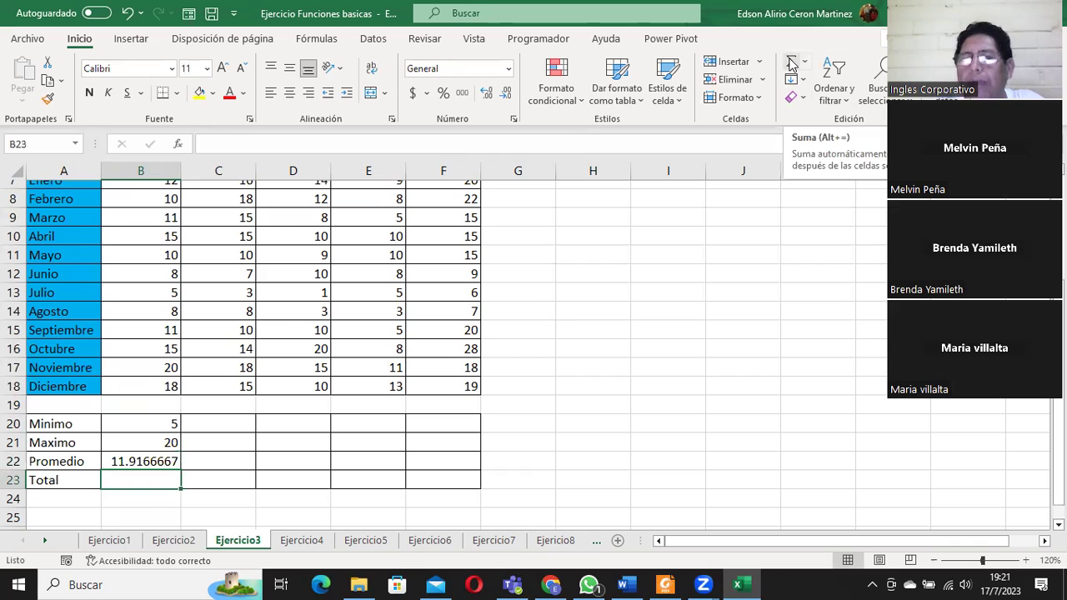
Step: Enter =SUMA(B7:B18) in cell B23 so San Salvador's Total shows 143
left_click(792, 64)
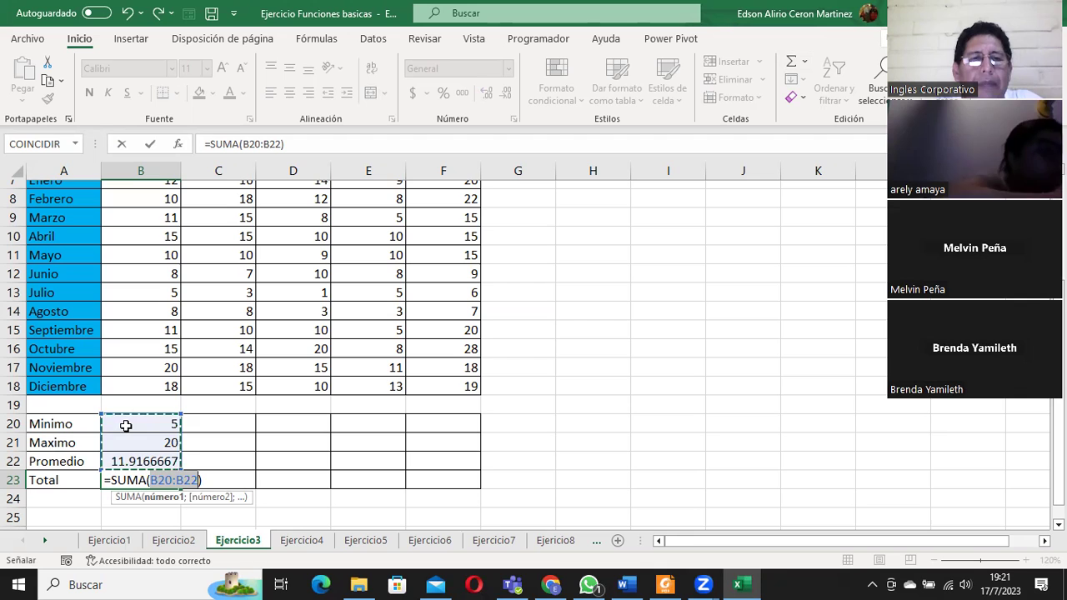
left_click_drag(131, 388, 124, 229)
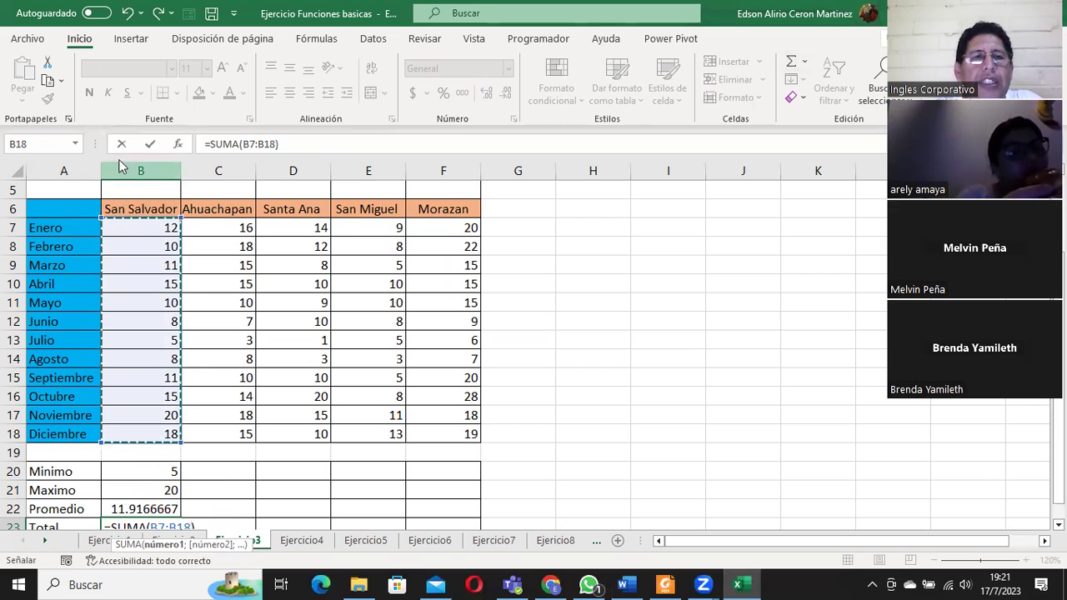
left_click(150, 144)
left_click_drag(114, 456, 121, 493)
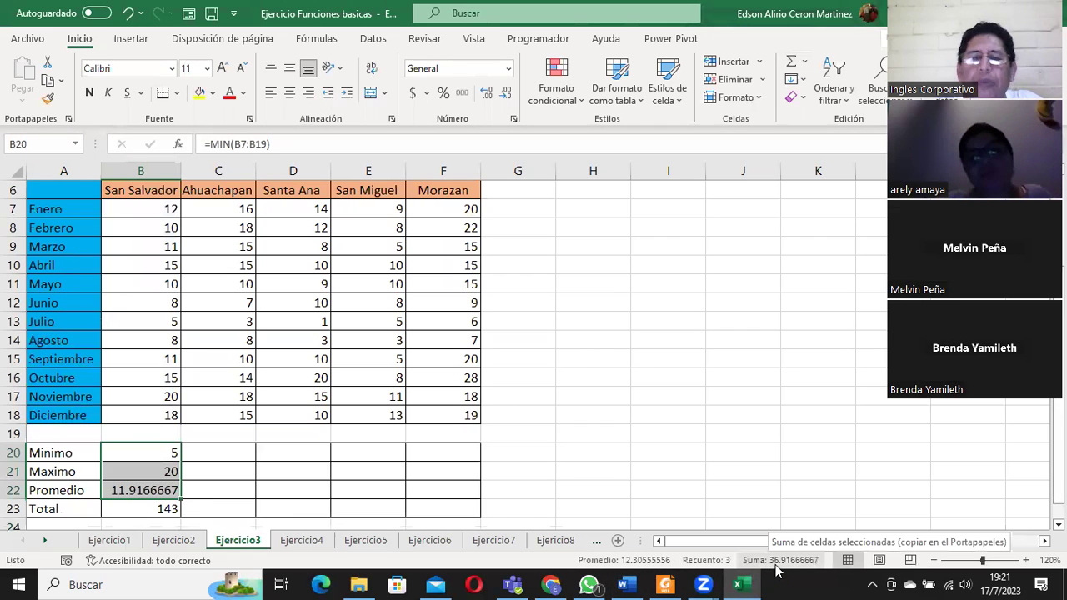
left_click(205, 457)
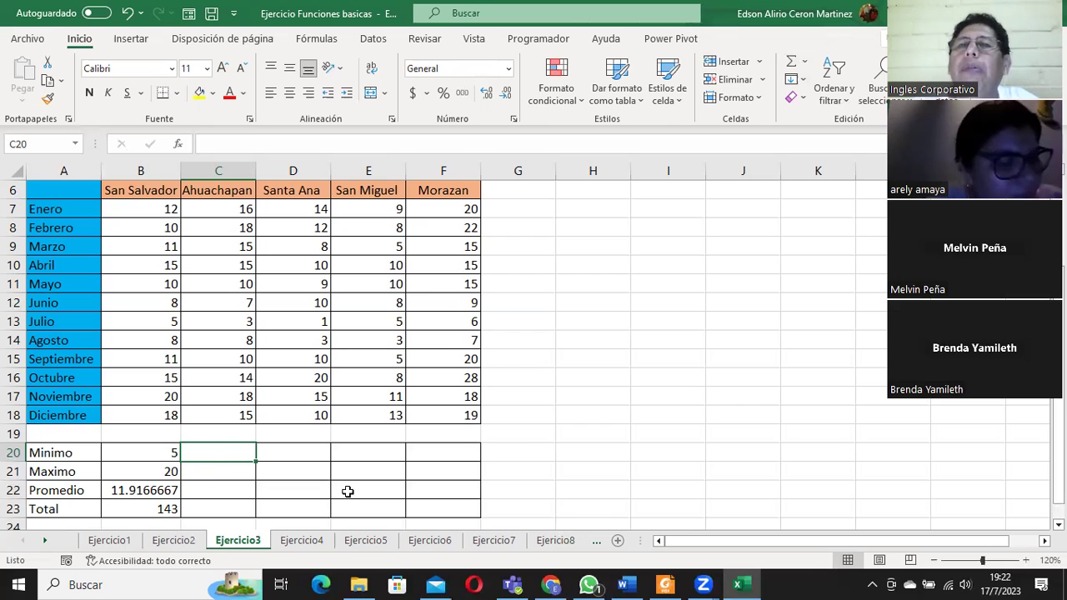
left_click(805, 61)
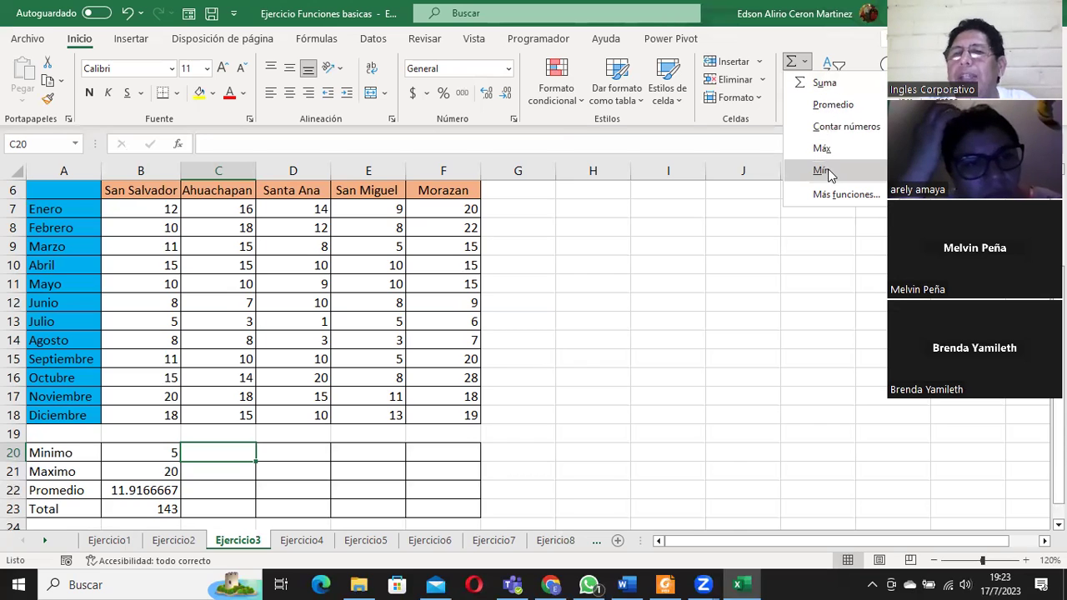
left_click(205, 451)
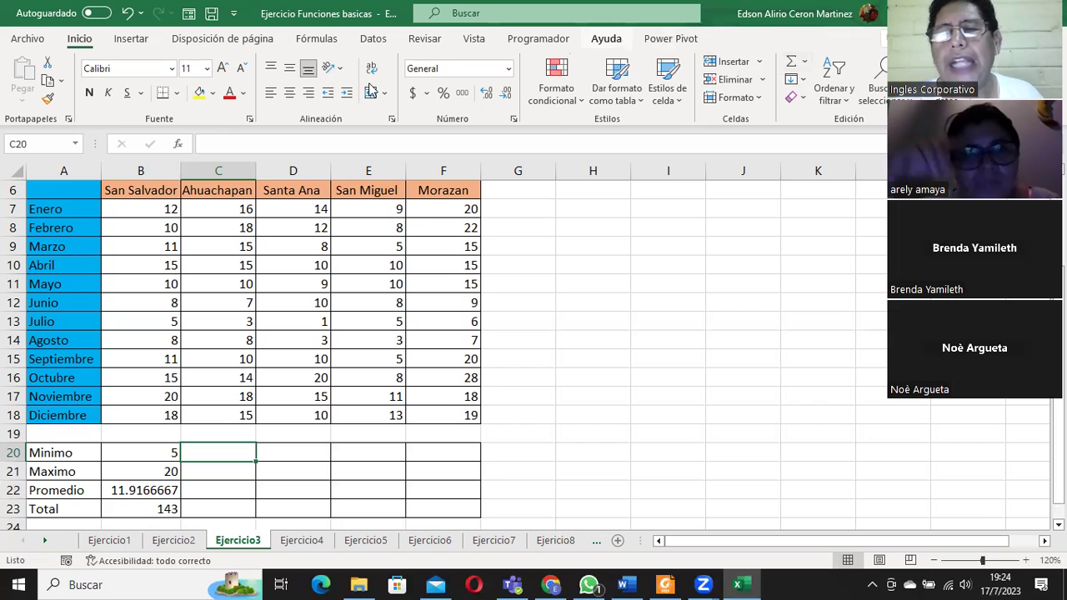
left_click(806, 65)
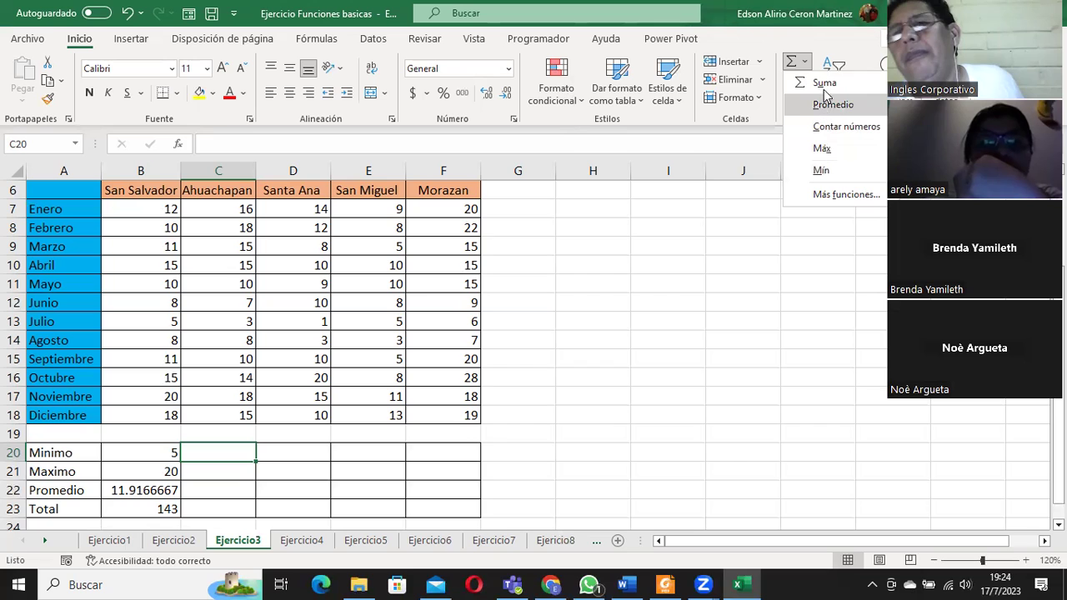
left_click(585, 219)
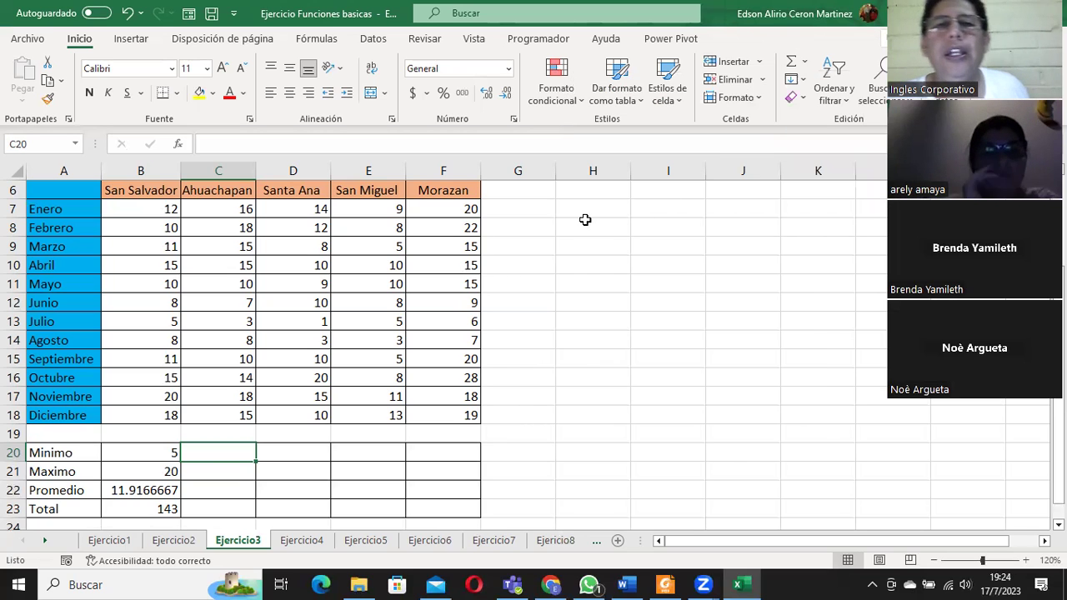
left_click(541, 231)
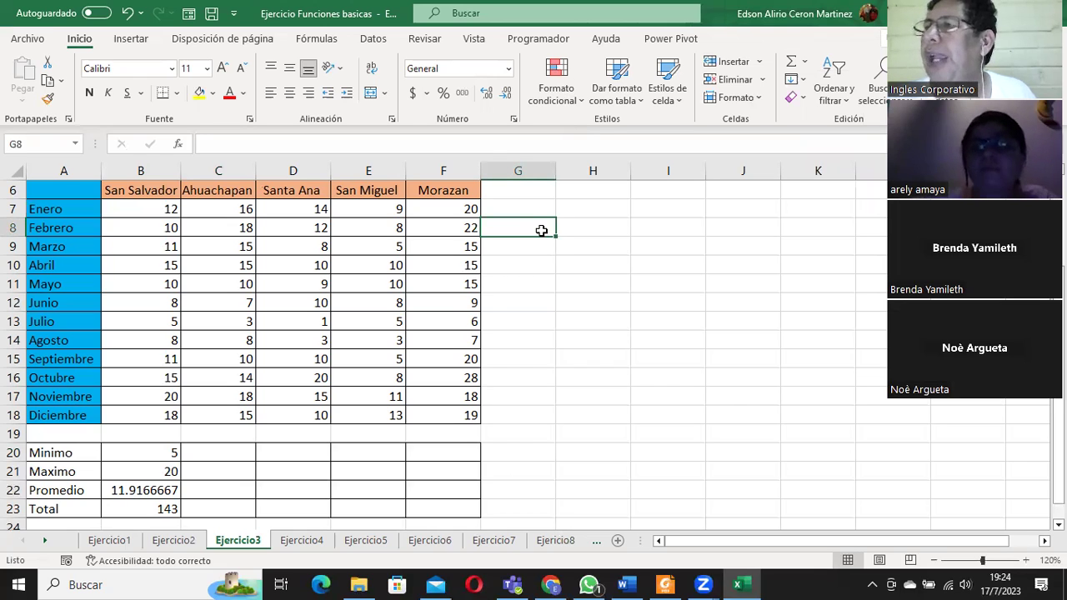
left_click(203, 449)
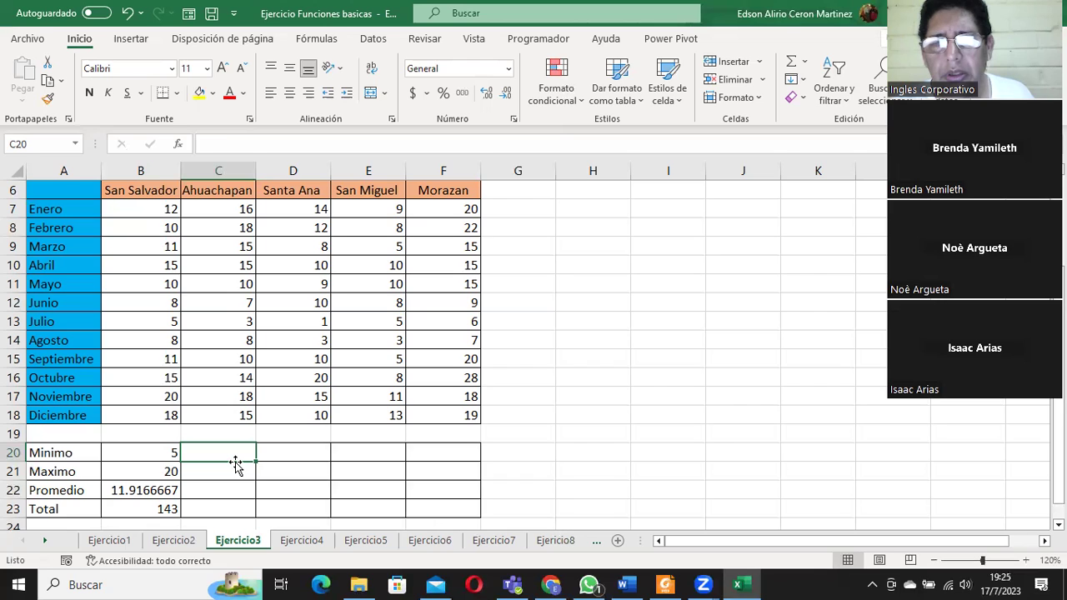
left_click(122, 452)
left_click(212, 455)
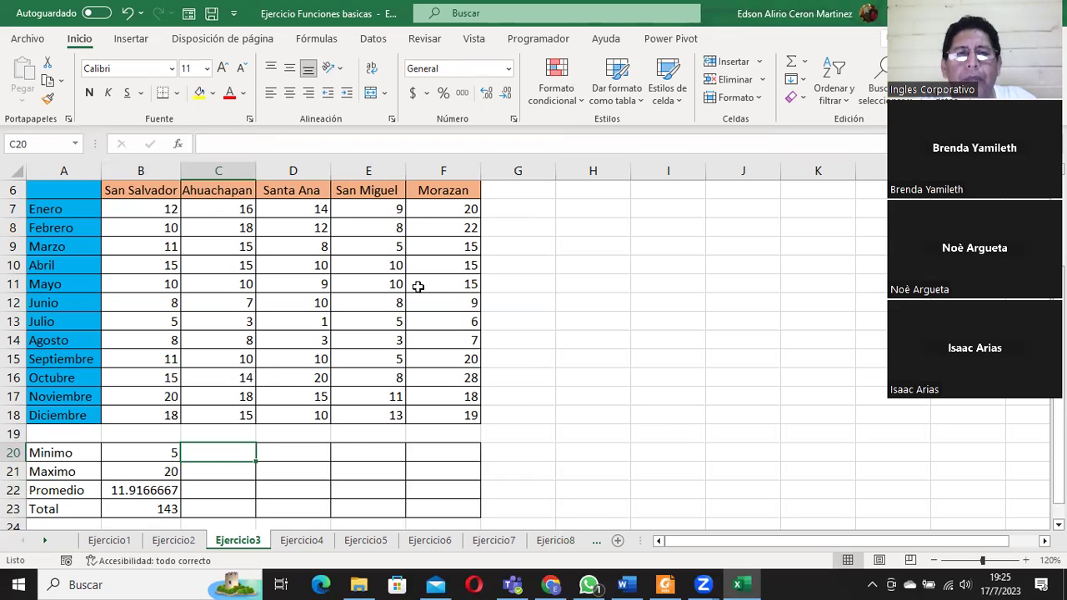
left_click_drag(232, 209, 218, 411)
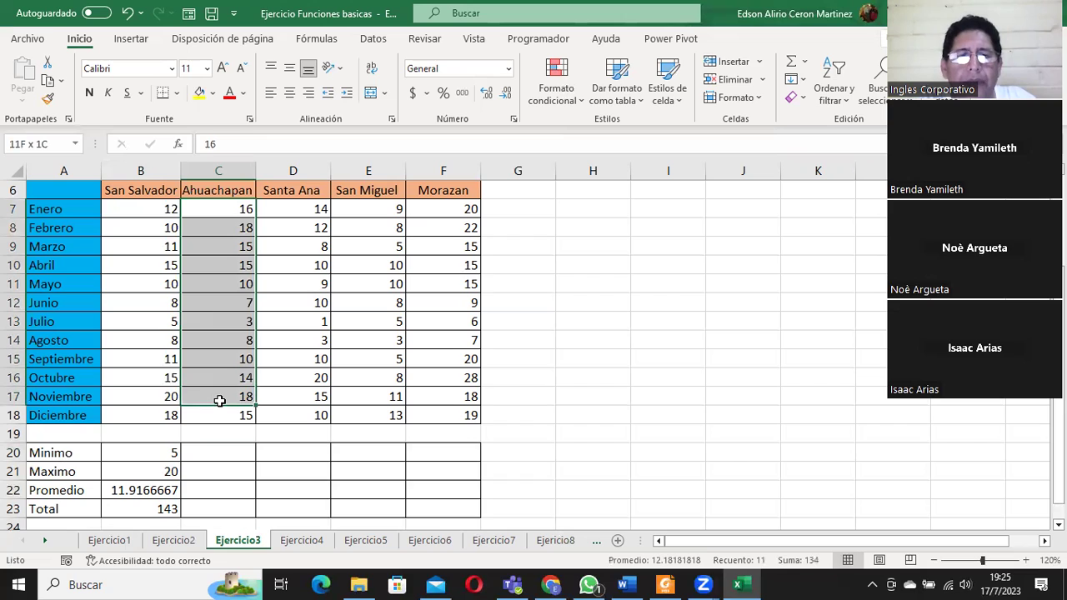
left_click(209, 453)
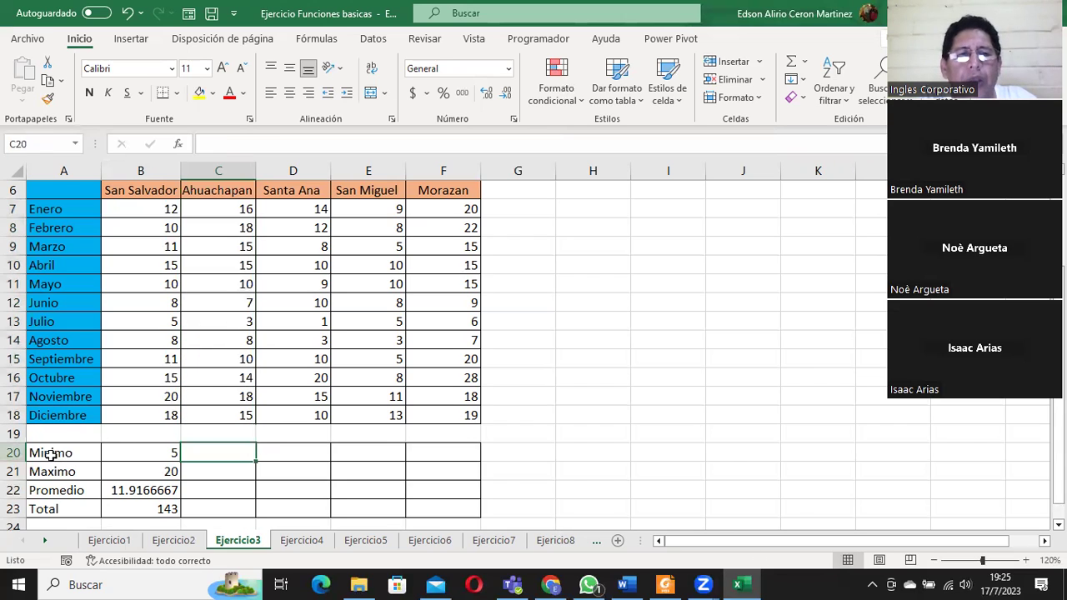
left_click(806, 63)
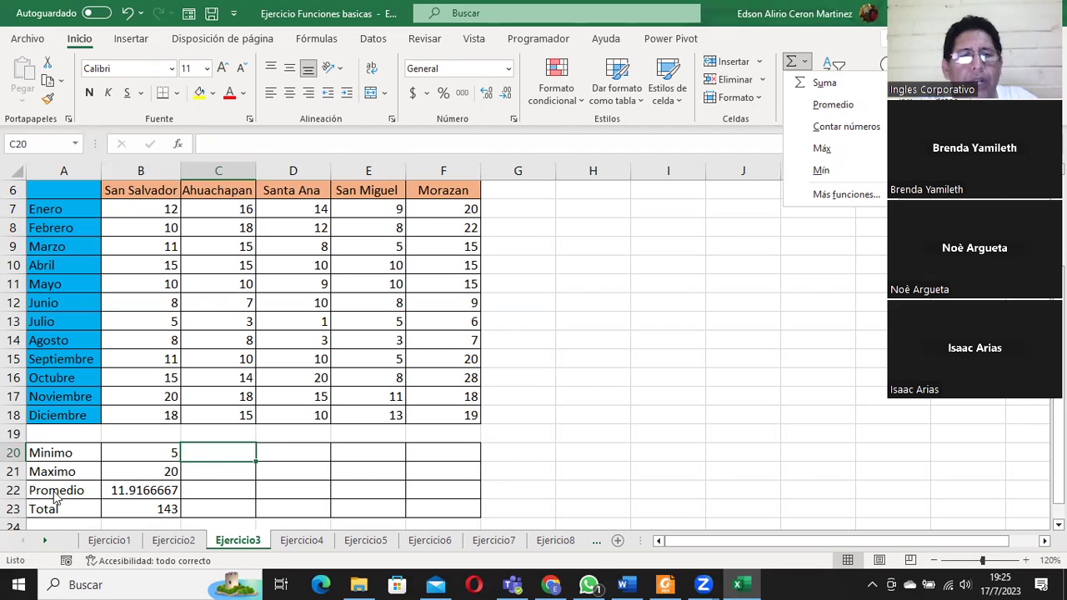
left_click(207, 451)
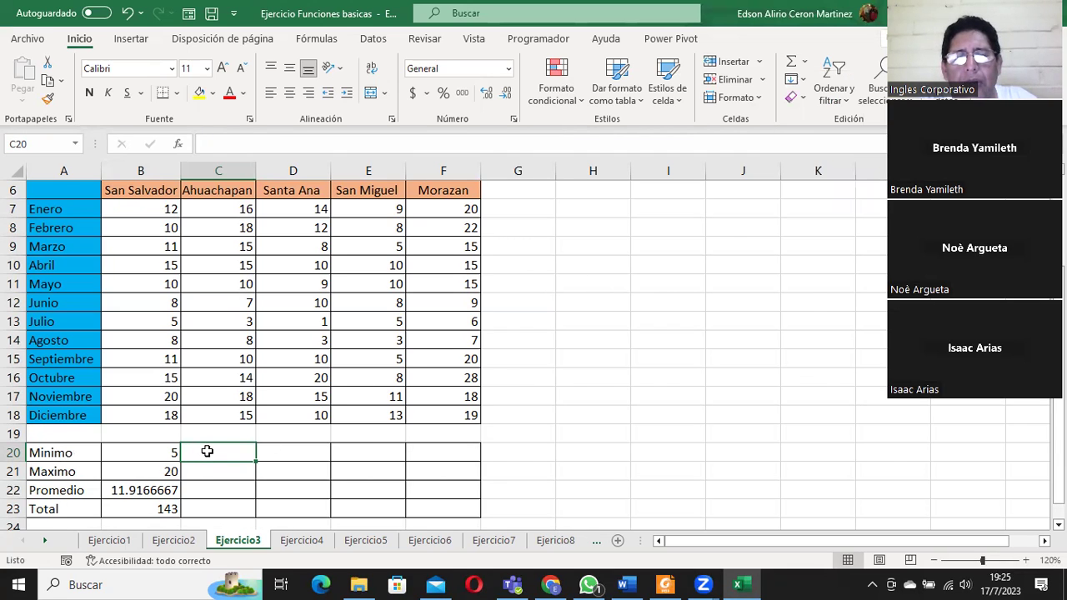
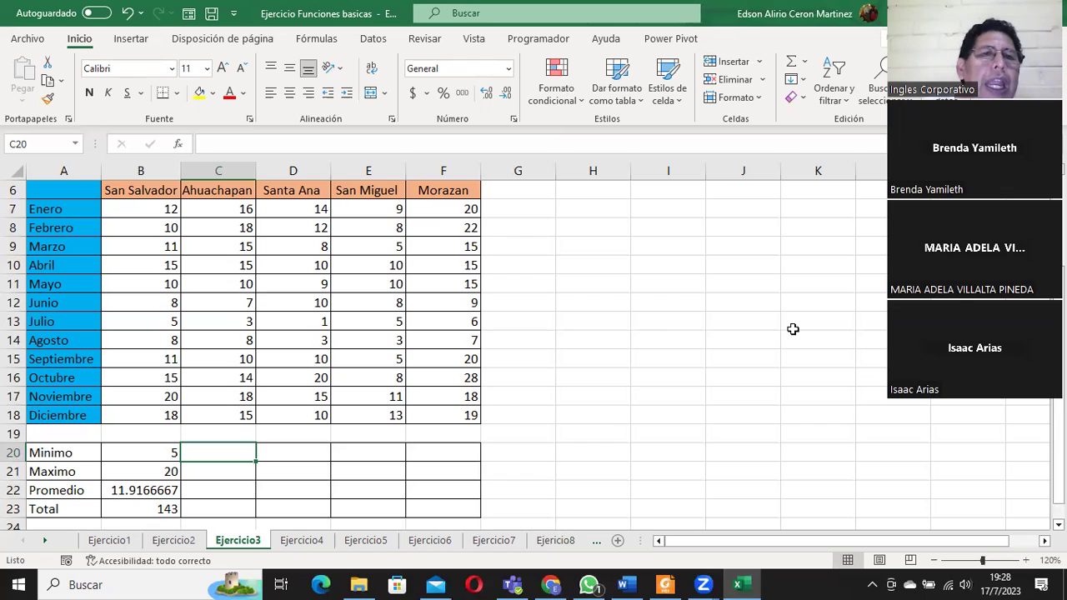
Step: Review the monthly values and the SUMA and PROMEDIO formulas in San Salvador's column
left_click(225, 505)
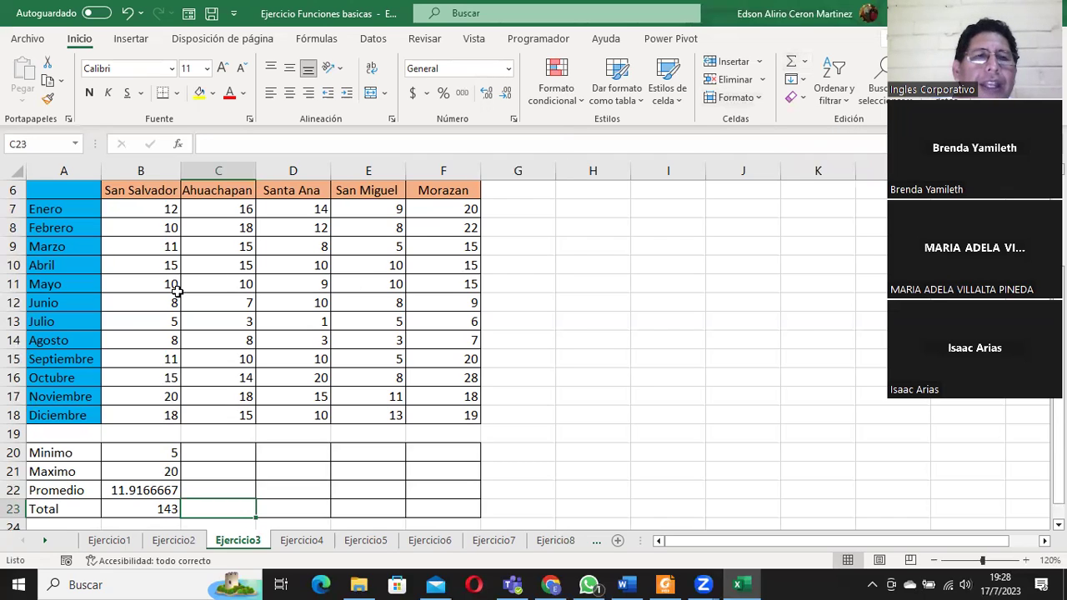
left_click(183, 319)
left_click(291, 302)
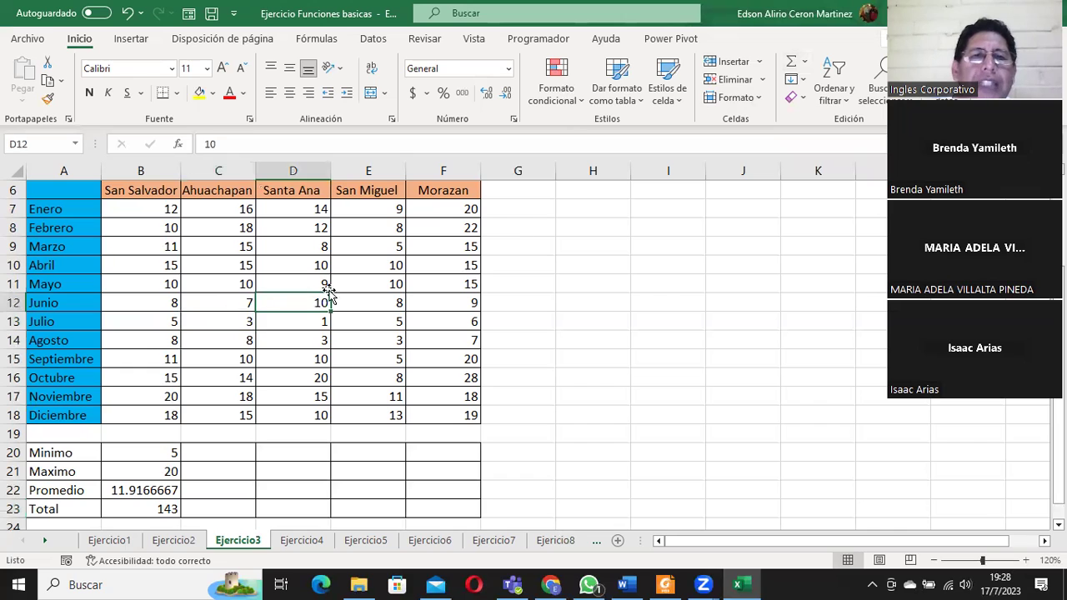
left_click(375, 285)
left_click(456, 282)
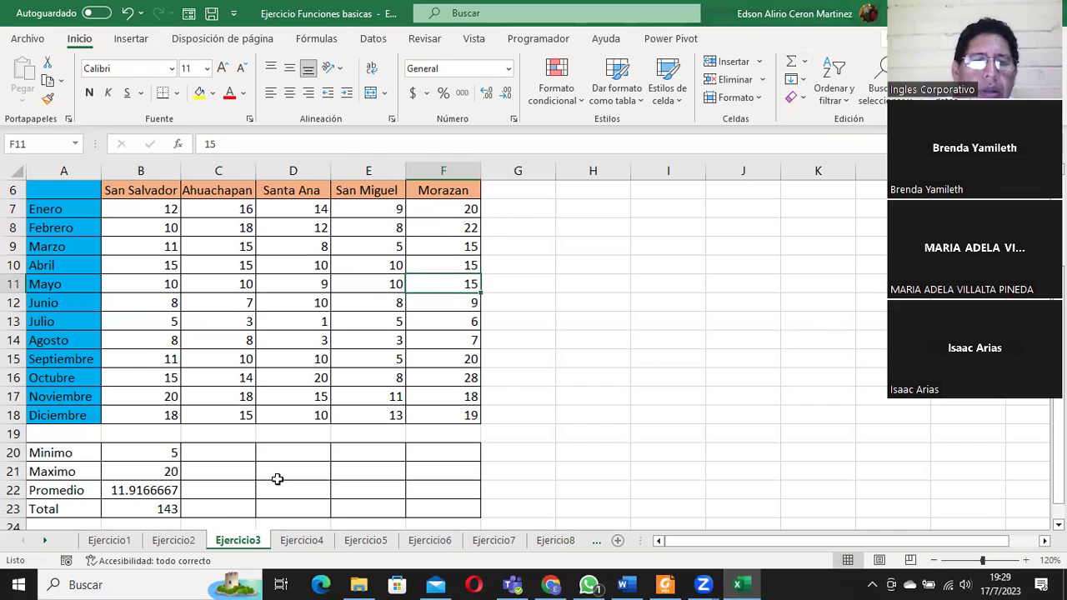
left_click(214, 508)
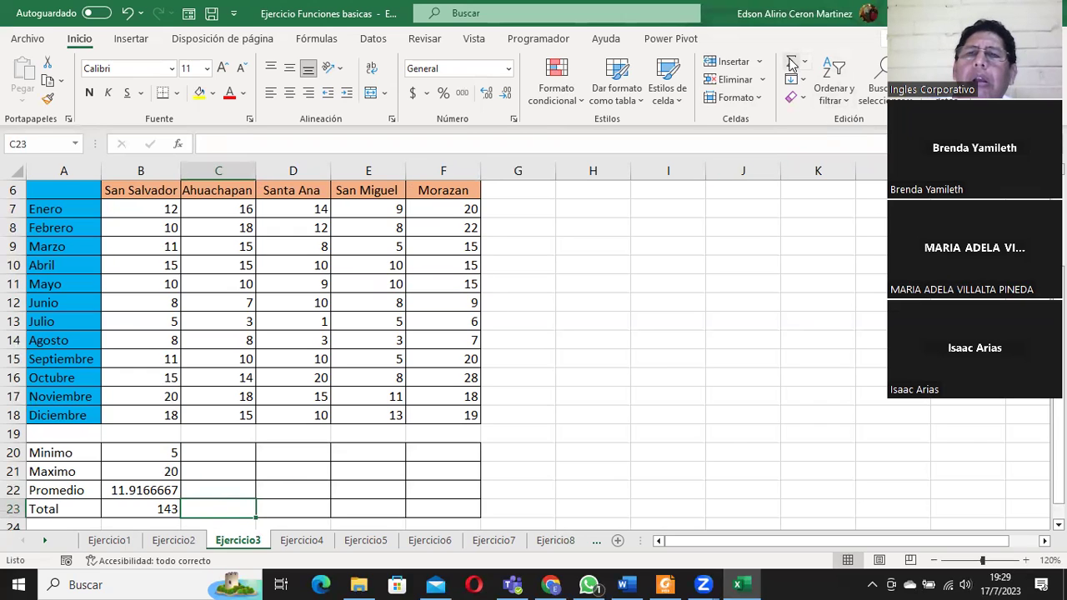
left_click(151, 508)
left_click(150, 491)
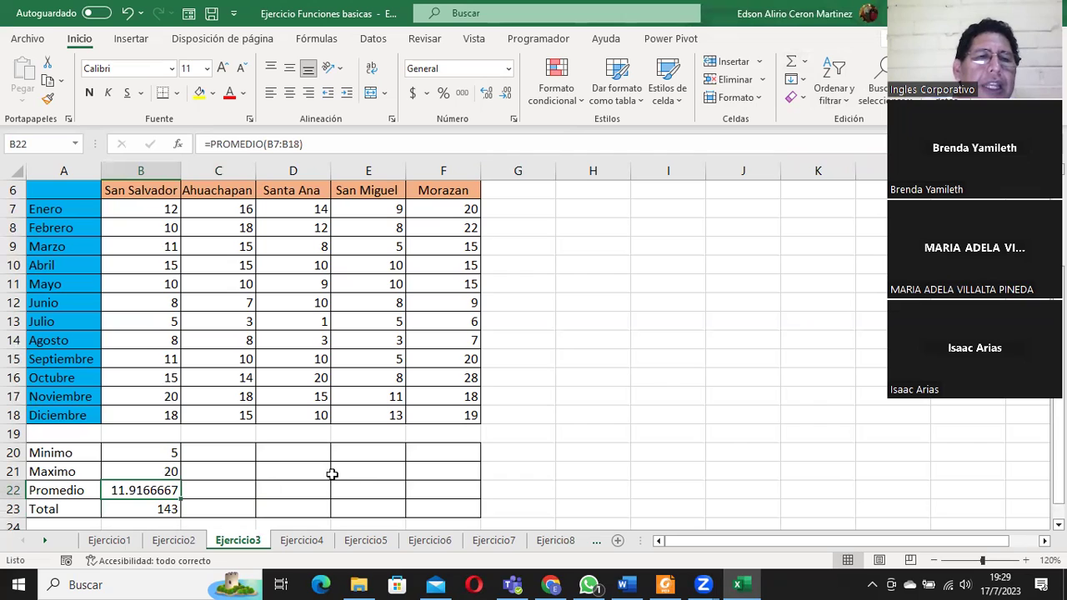
Step: Re-enter B22 as =PROMEDIO(B7:B18) via AutoSum, giving 11.9166667
left_click(802, 65)
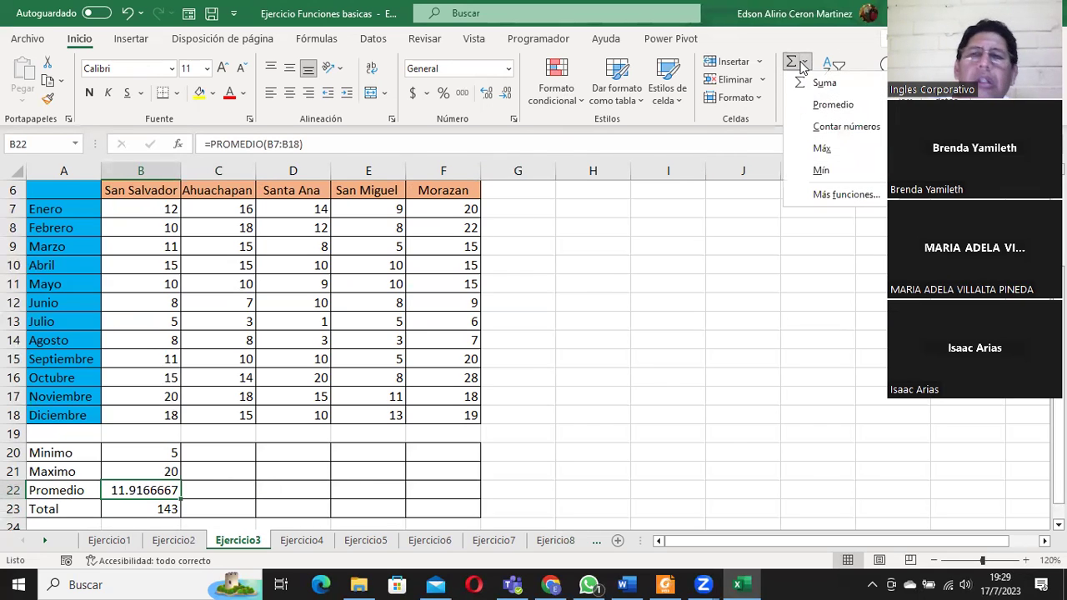
left_click(827, 108)
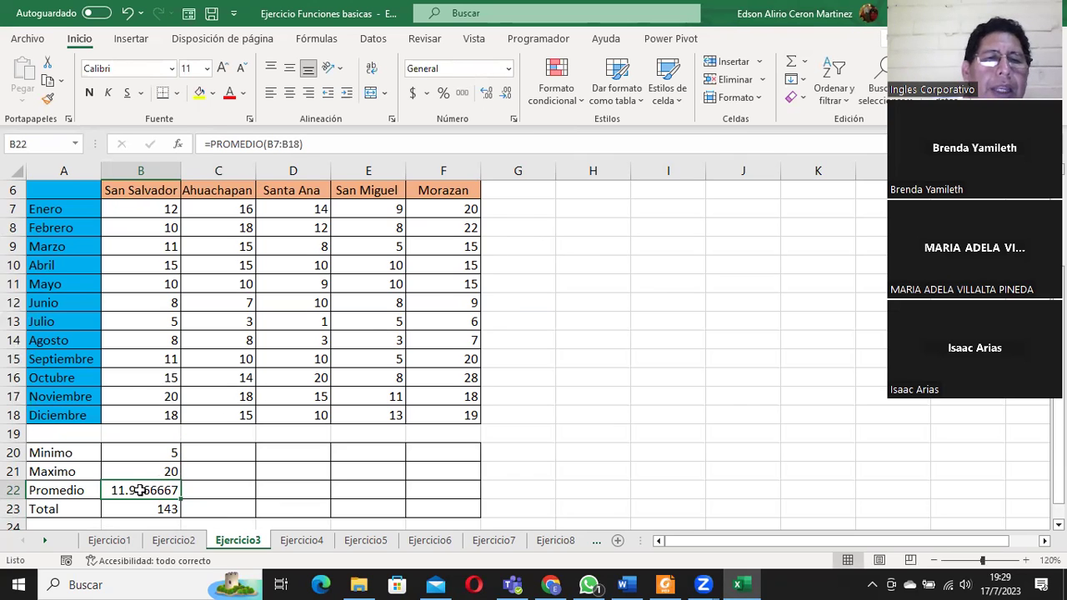
key("Delete")
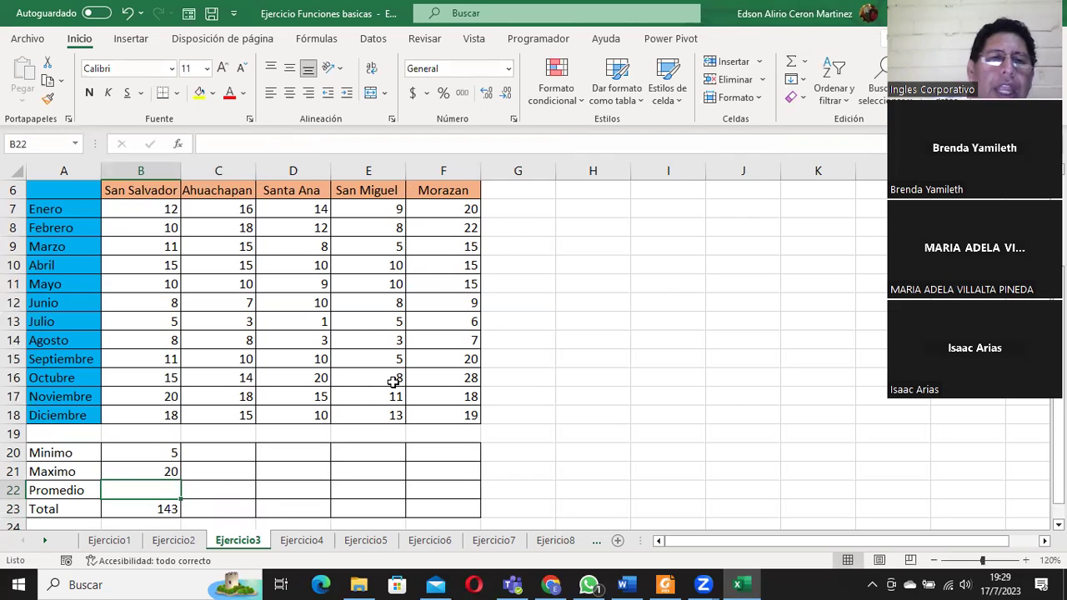
left_click(805, 64)
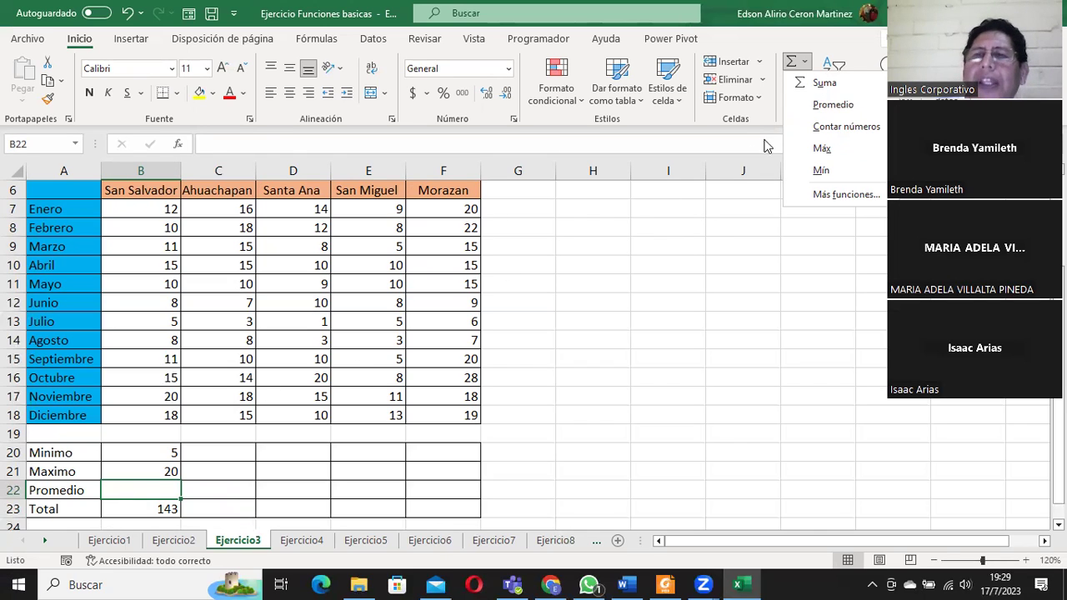
left_click(826, 106)
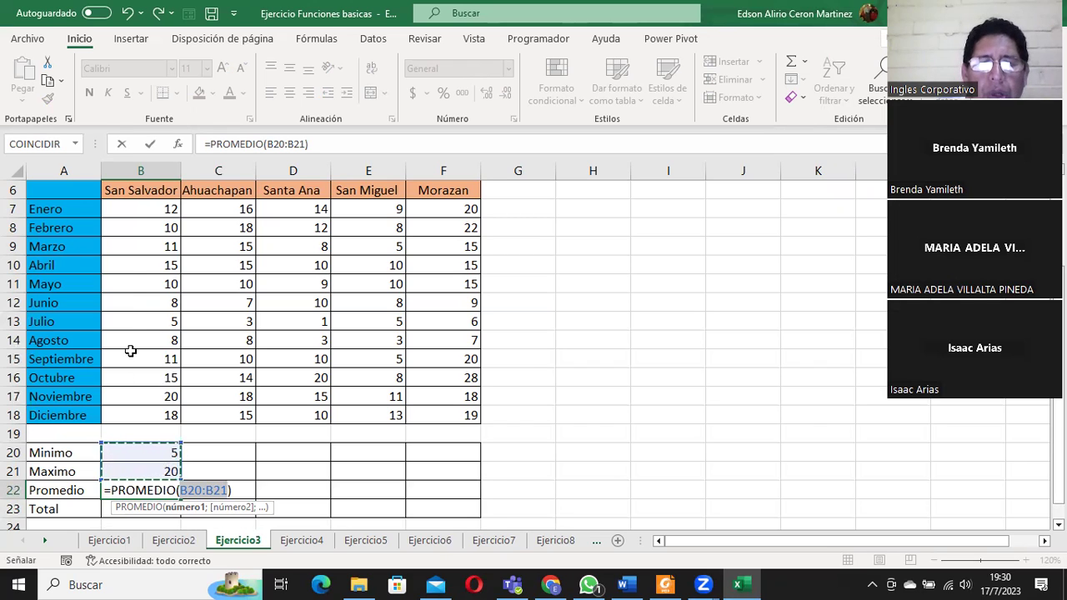
left_click_drag(129, 209, 138, 408)
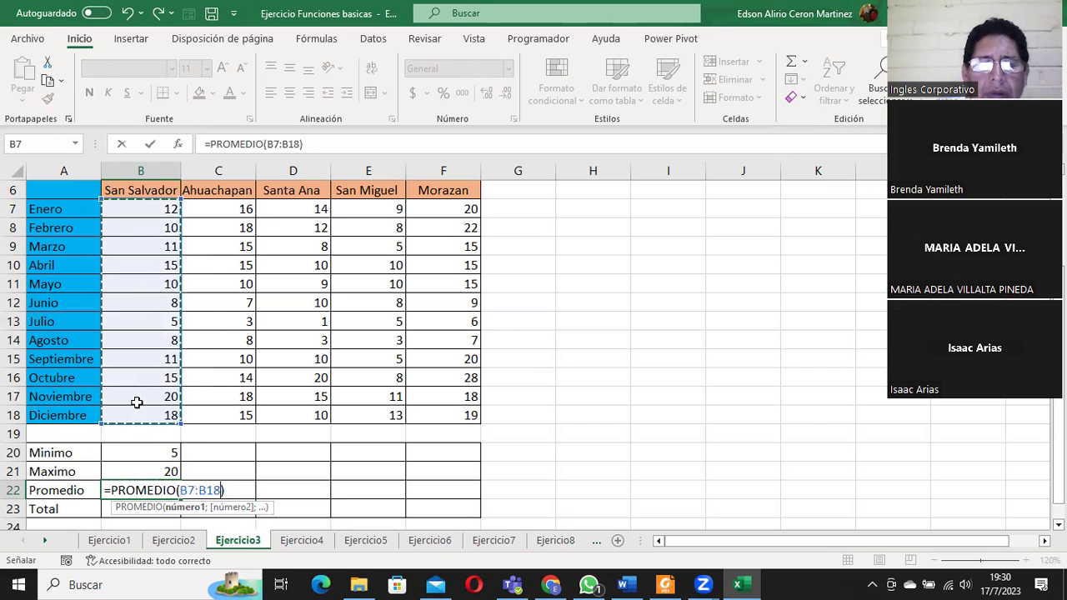
left_click(149, 147)
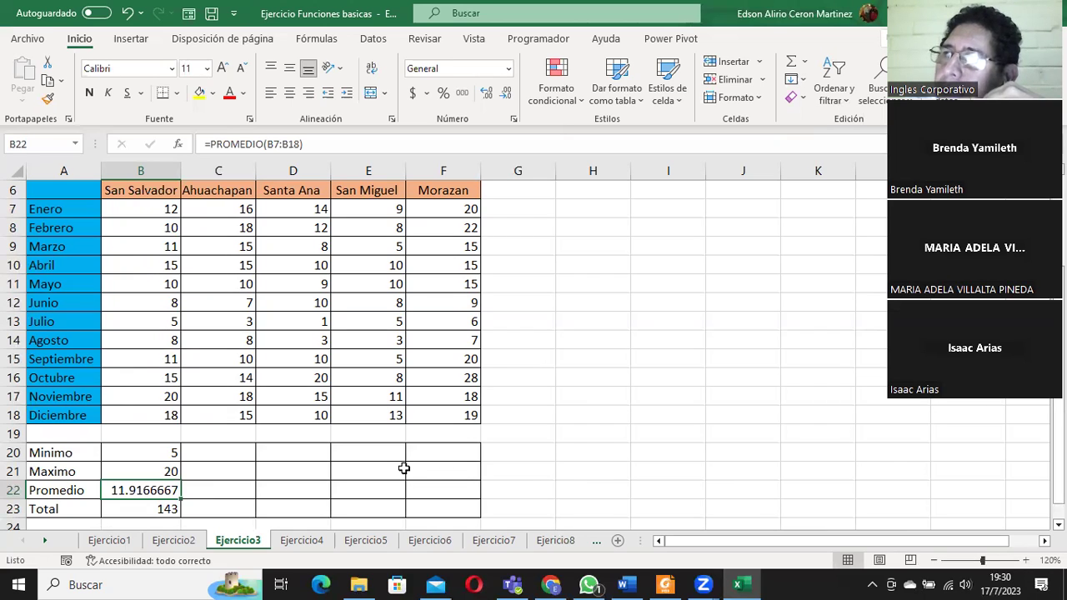
left_click(213, 457)
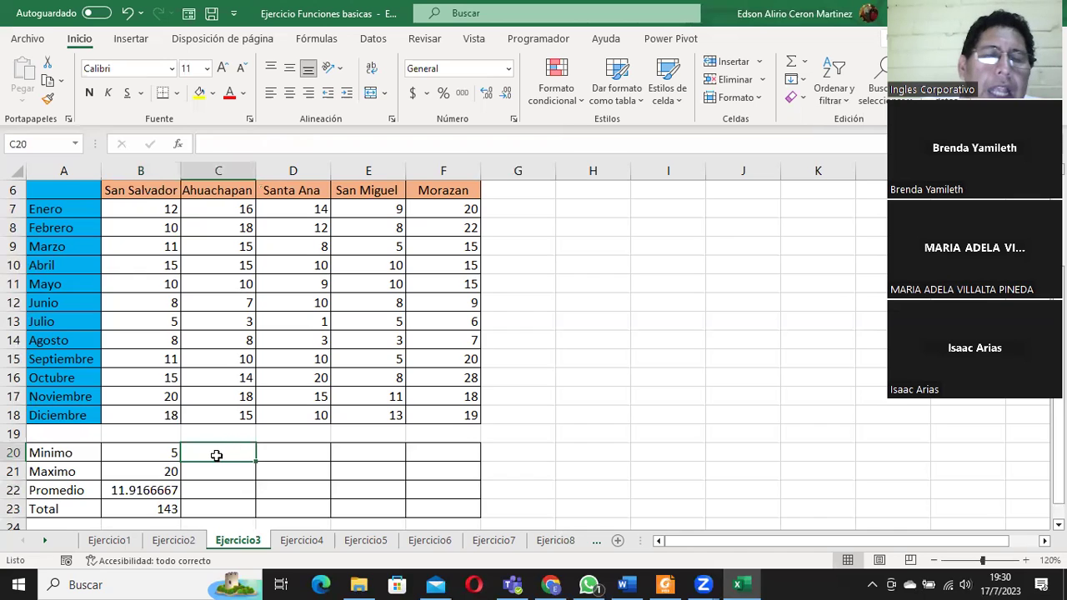
left_click(275, 455)
left_click(367, 455)
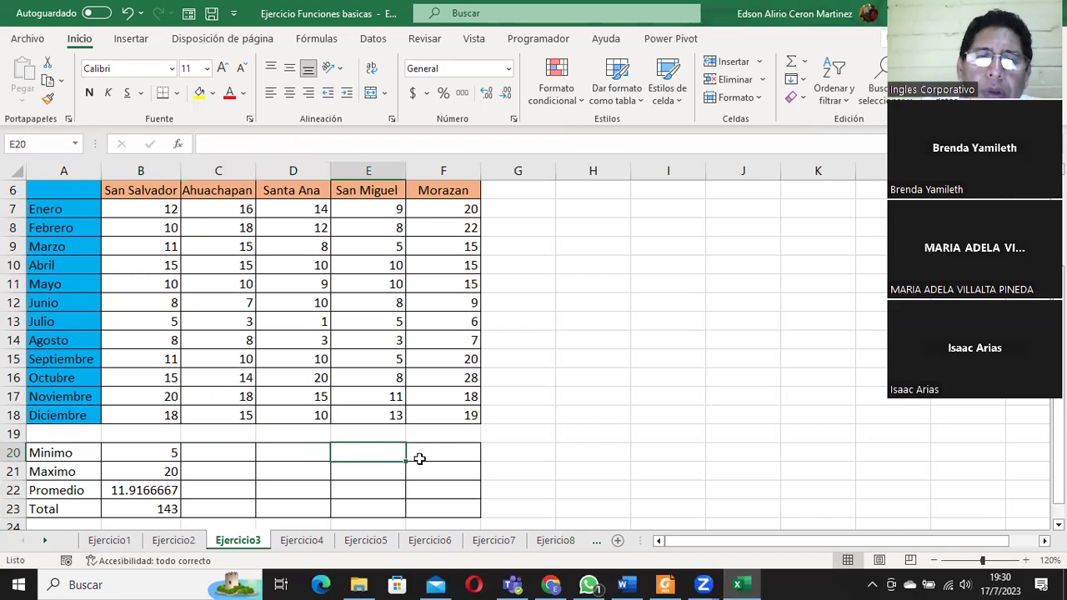
left_click(440, 454)
left_click_drag(229, 456, 462, 452)
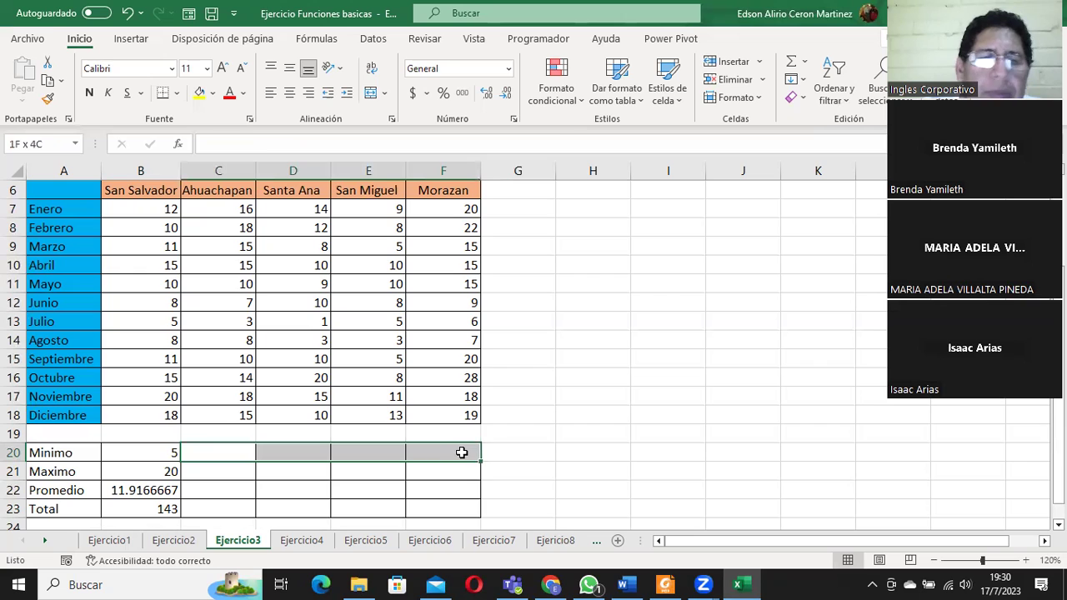
left_click_drag(232, 472, 433, 472)
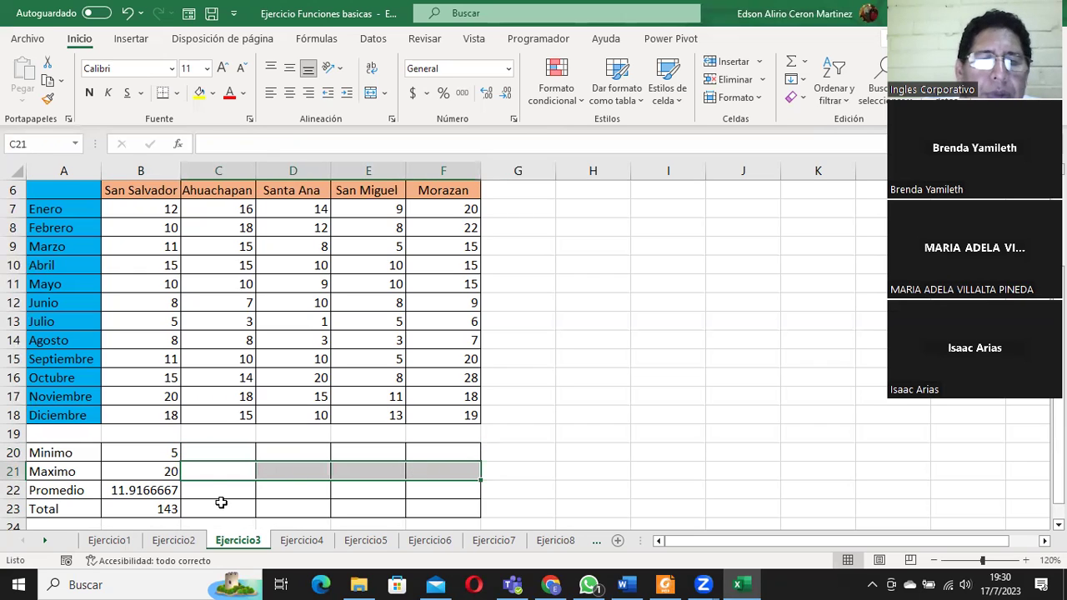
left_click_drag(221, 491, 436, 491)
left_click(233, 508)
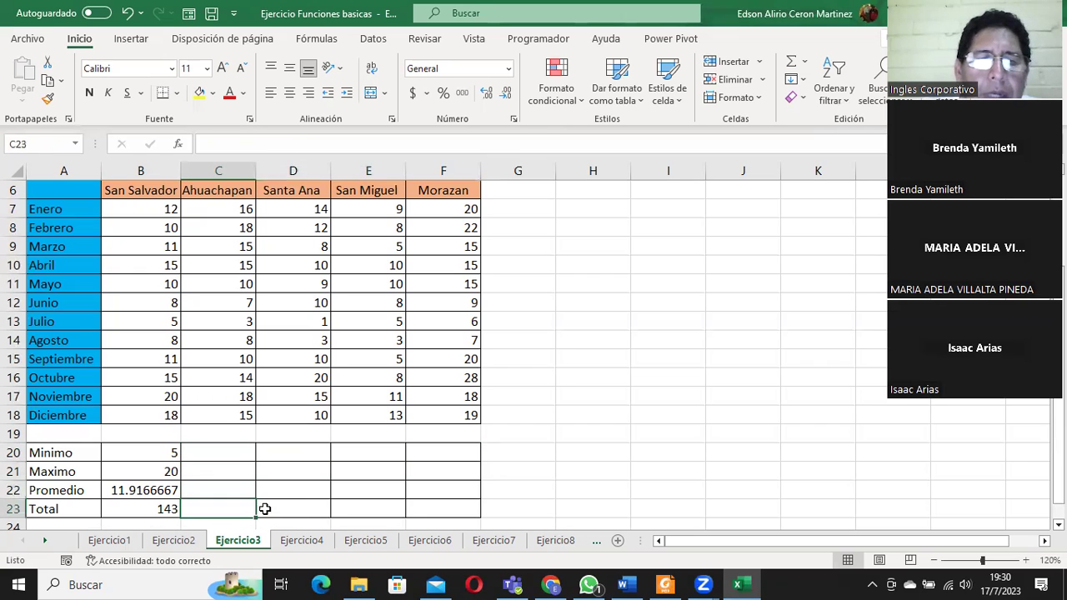
left_click_drag(264, 508, 452, 508)
left_click(218, 456)
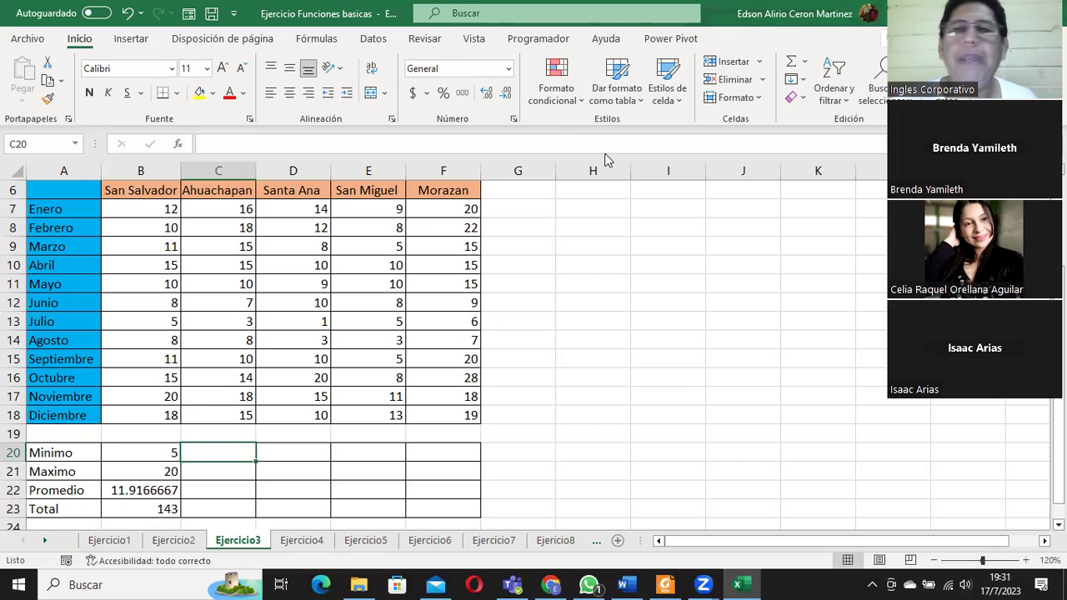
Step: Put Ahuachapan's minimum of C7:C18 in C20, giving 3
left_click(805, 61)
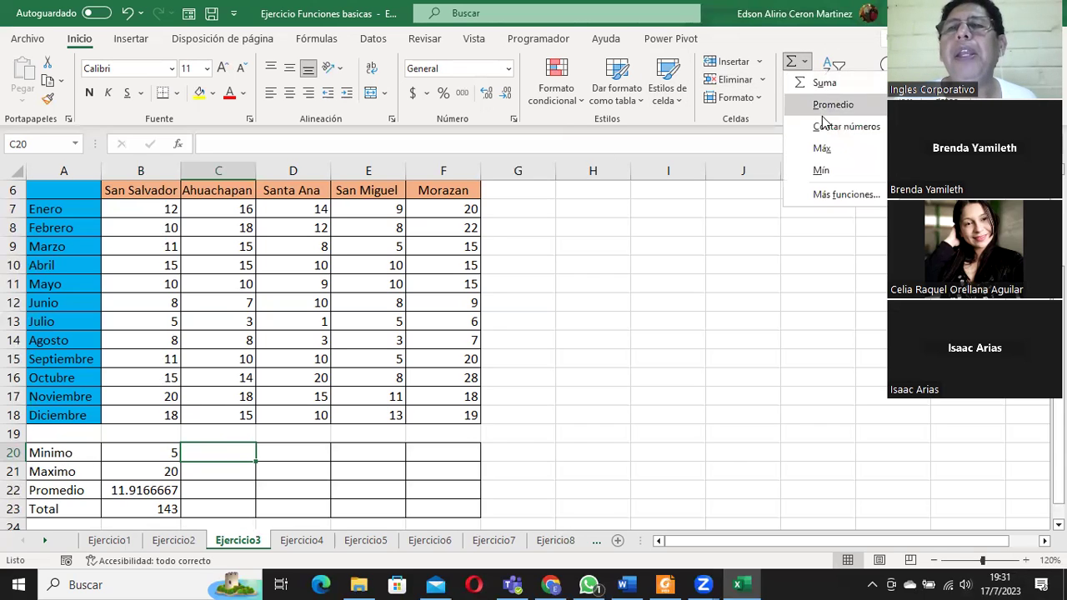
left_click(828, 164)
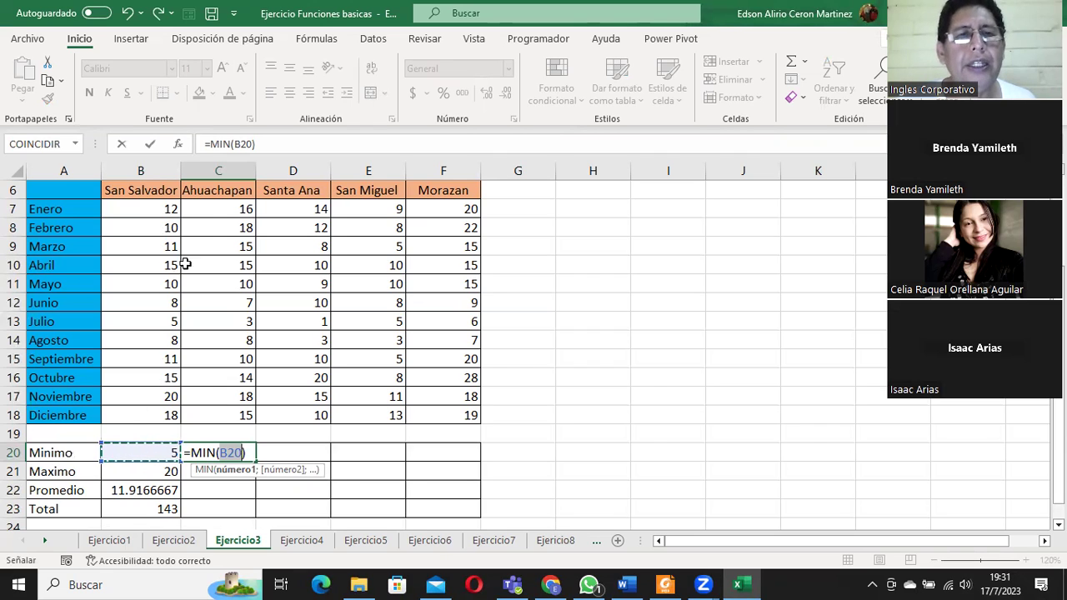
left_click(216, 210)
left_click_drag(216, 245, 219, 415)
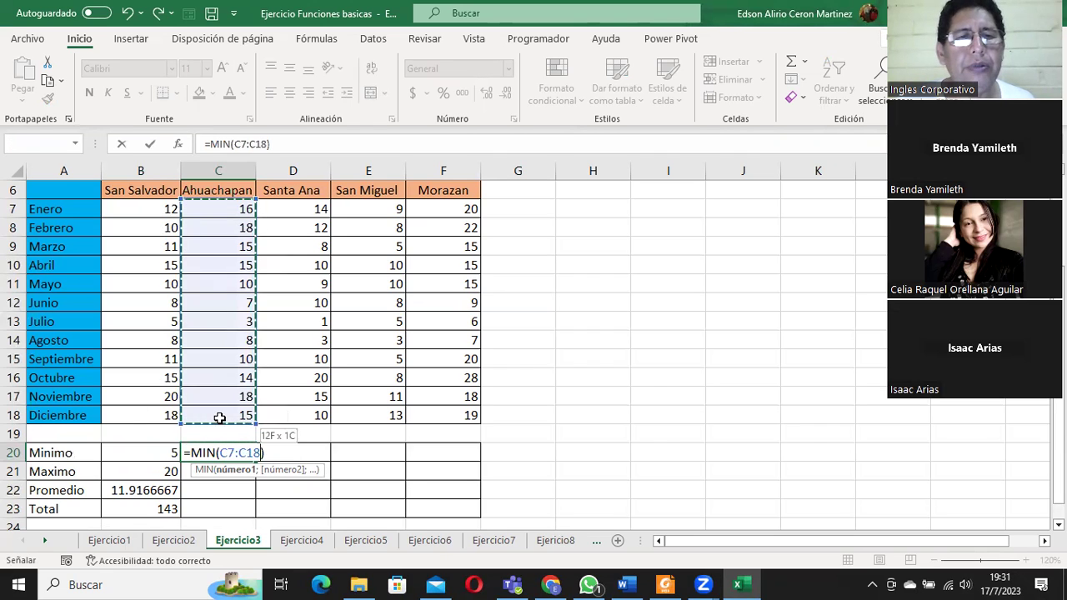
left_click(149, 144)
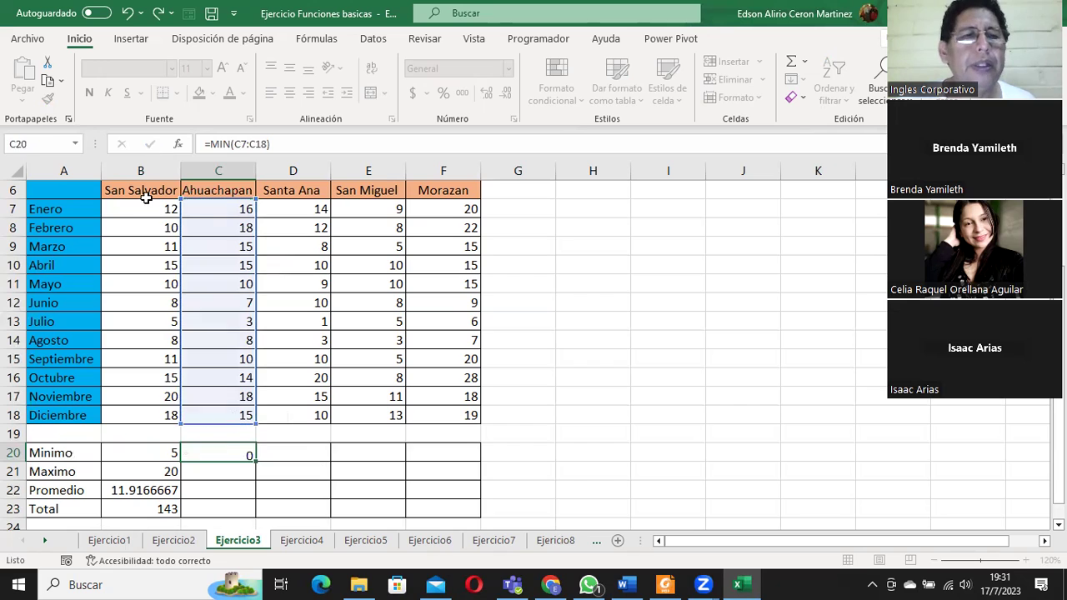
Step: Put Ahuachapan's maximum of C7:C18 in C21, giving 18
left_click(210, 479)
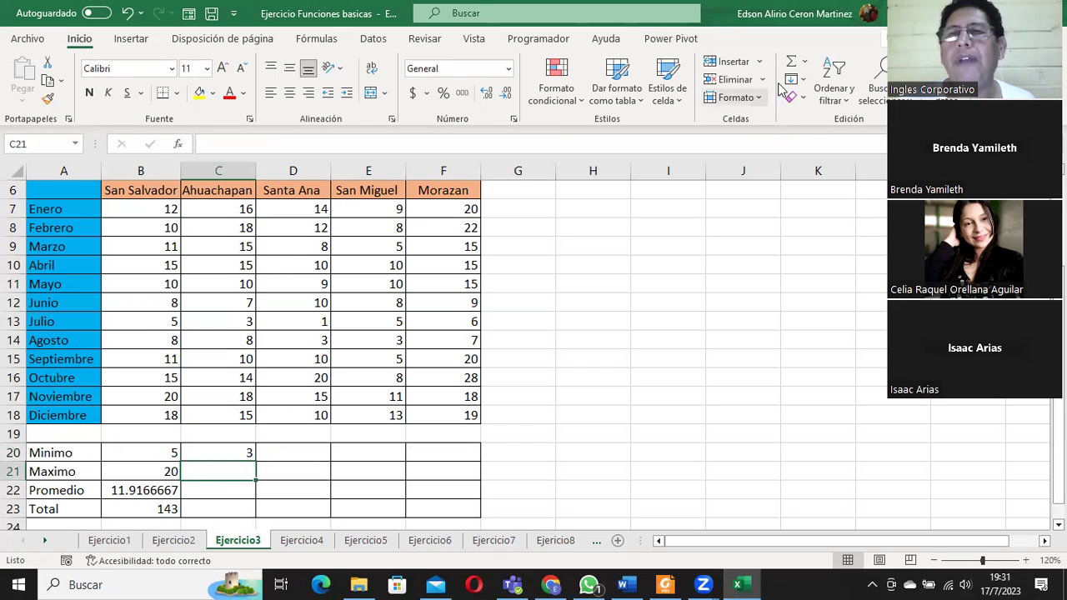
left_click(807, 63)
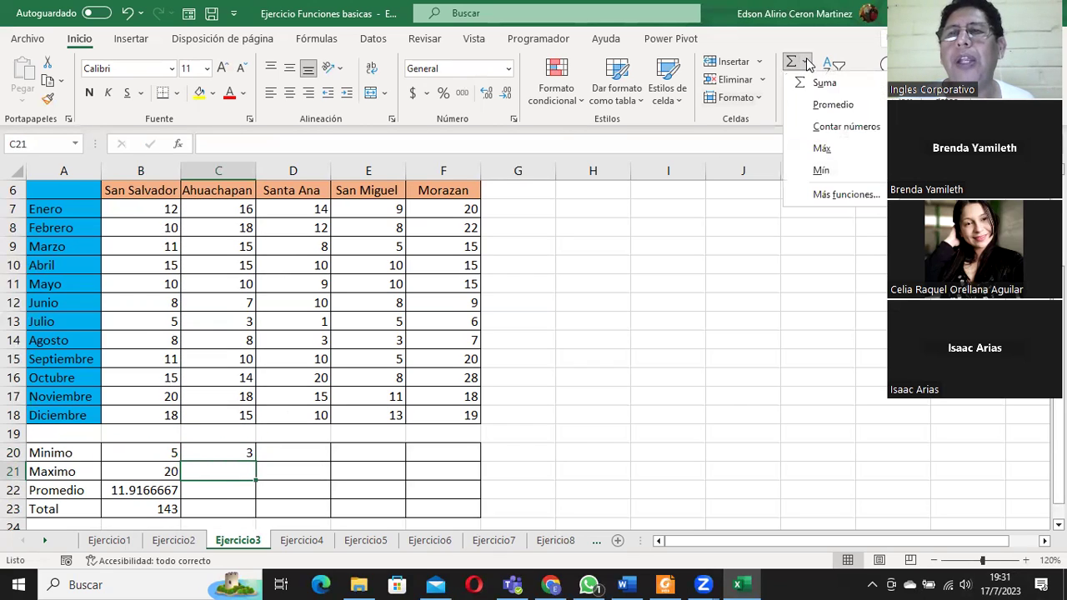
left_click(827, 149)
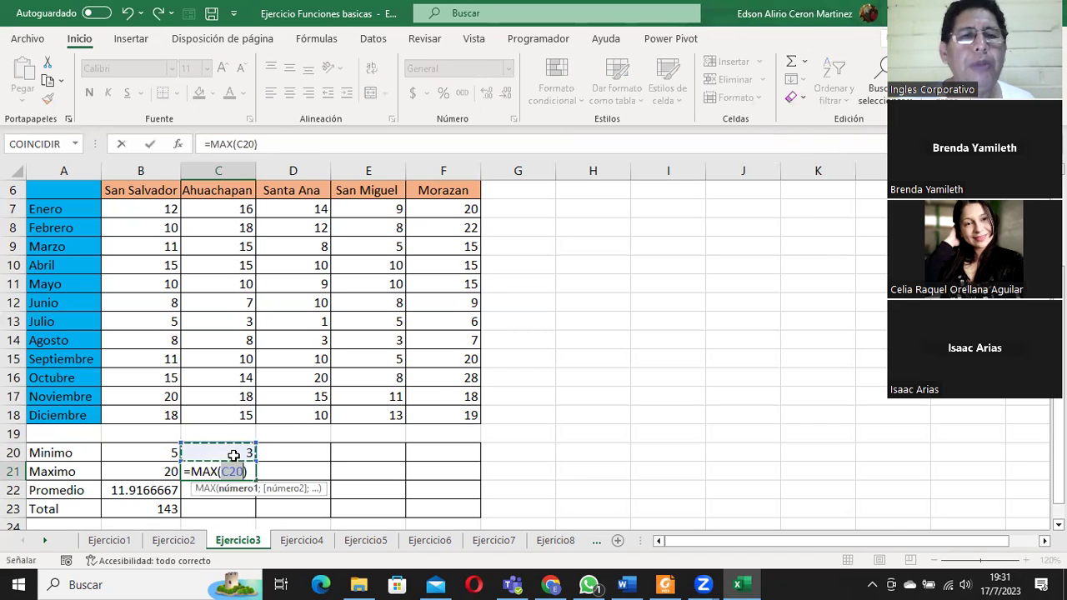
left_click(203, 210)
left_click_drag(203, 210, 214, 416)
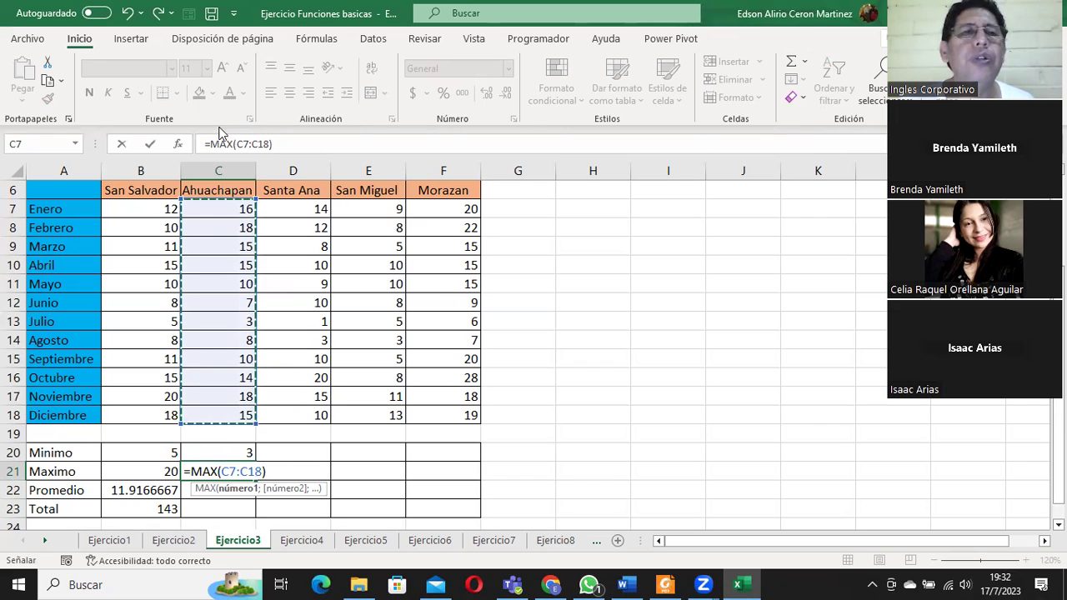
left_click(149, 144)
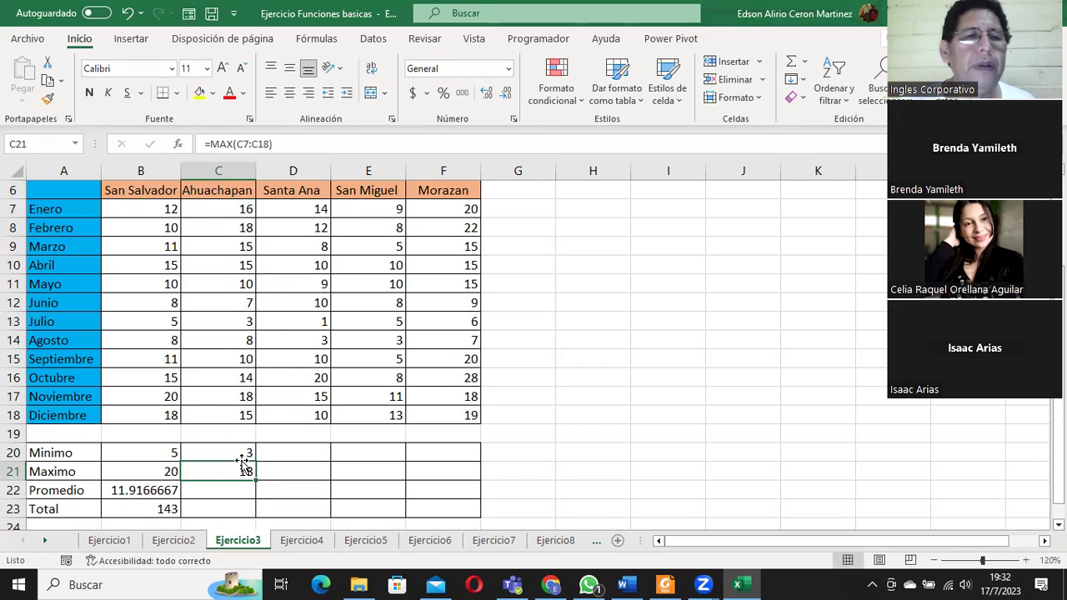
Step: Put the average of C7:C18 in C22 with =PROMEDIO(C7:C18), giving 12.4166667
left_click(222, 492)
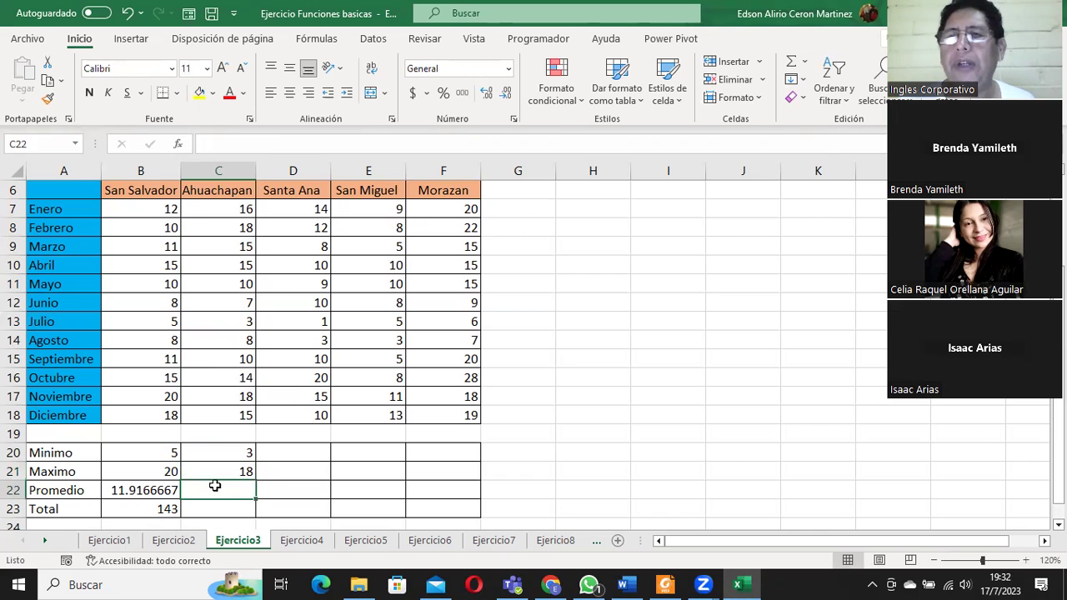
left_click(805, 62)
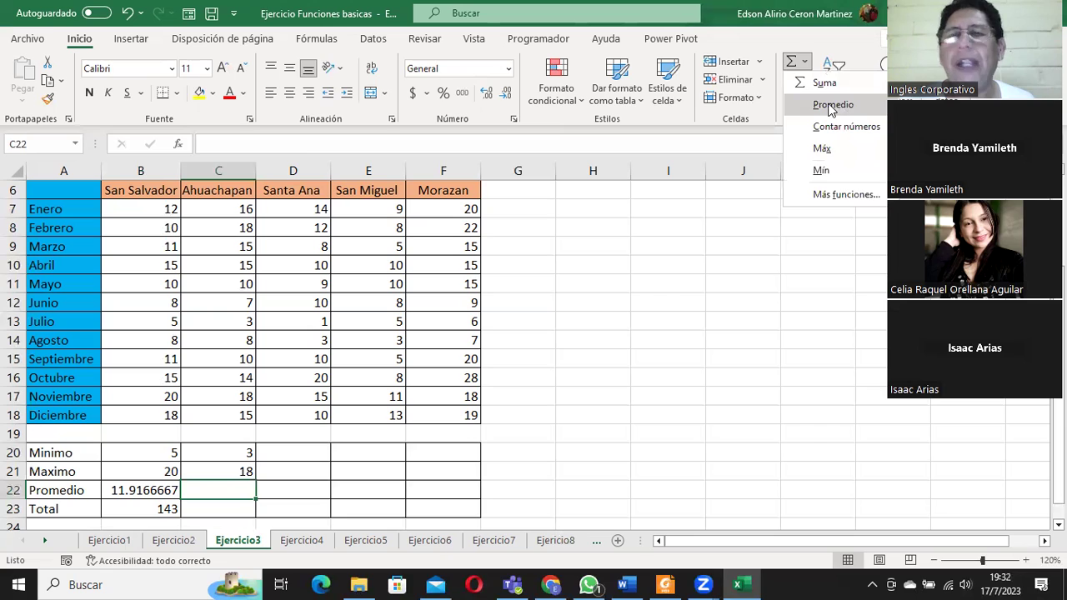
left_click(832, 106)
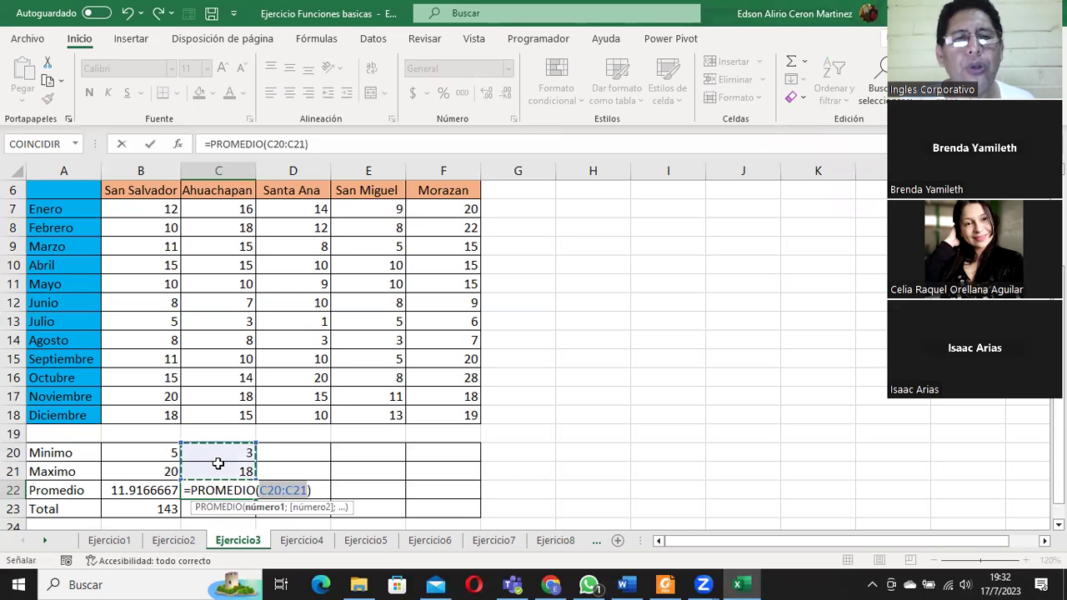
left_click_drag(221, 210, 219, 408)
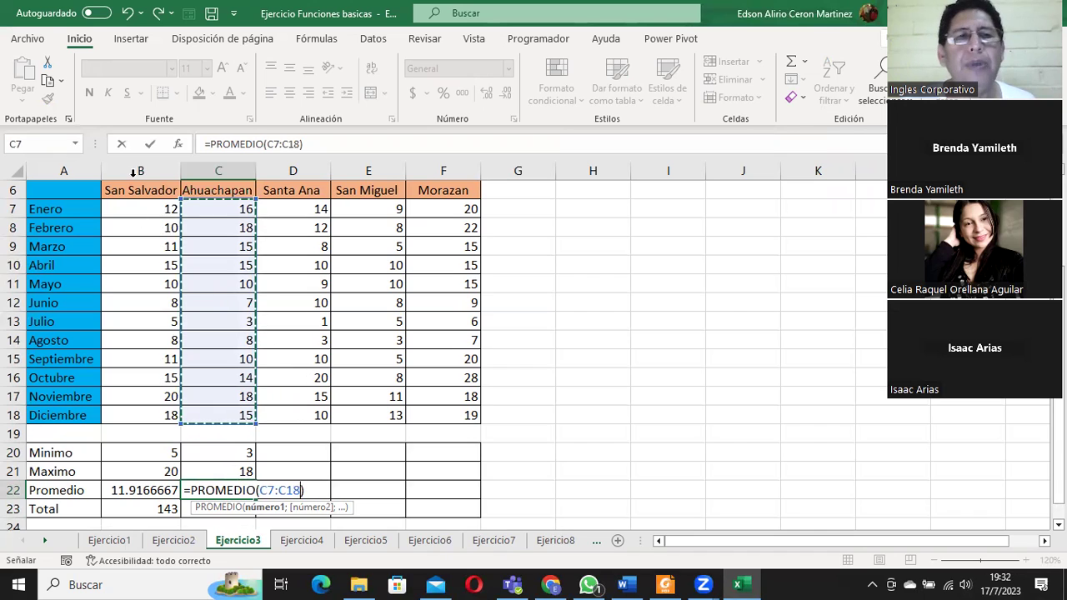
left_click(149, 144)
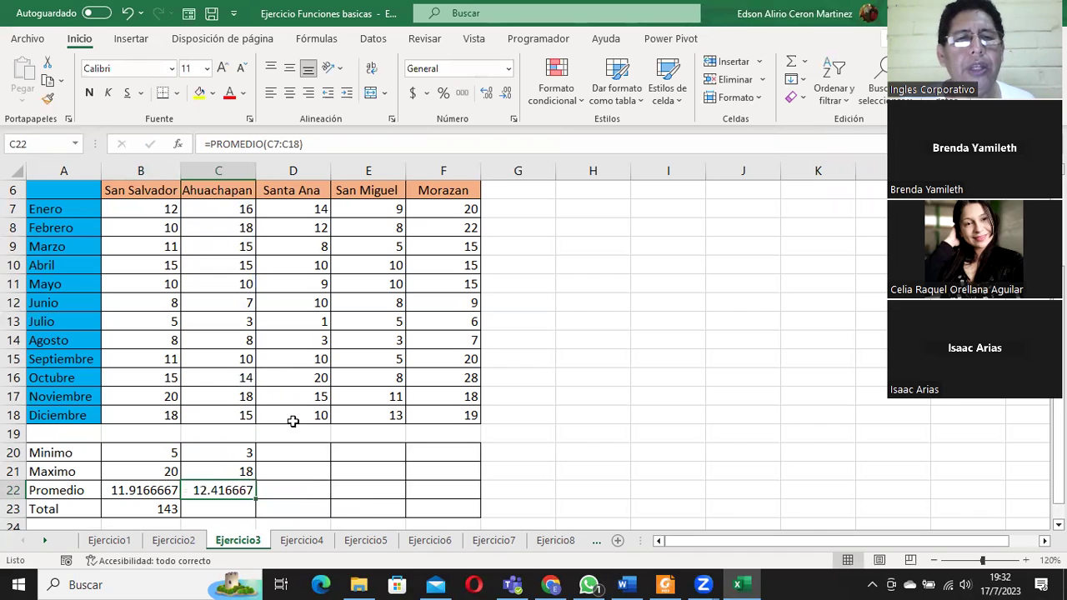
left_click(230, 508)
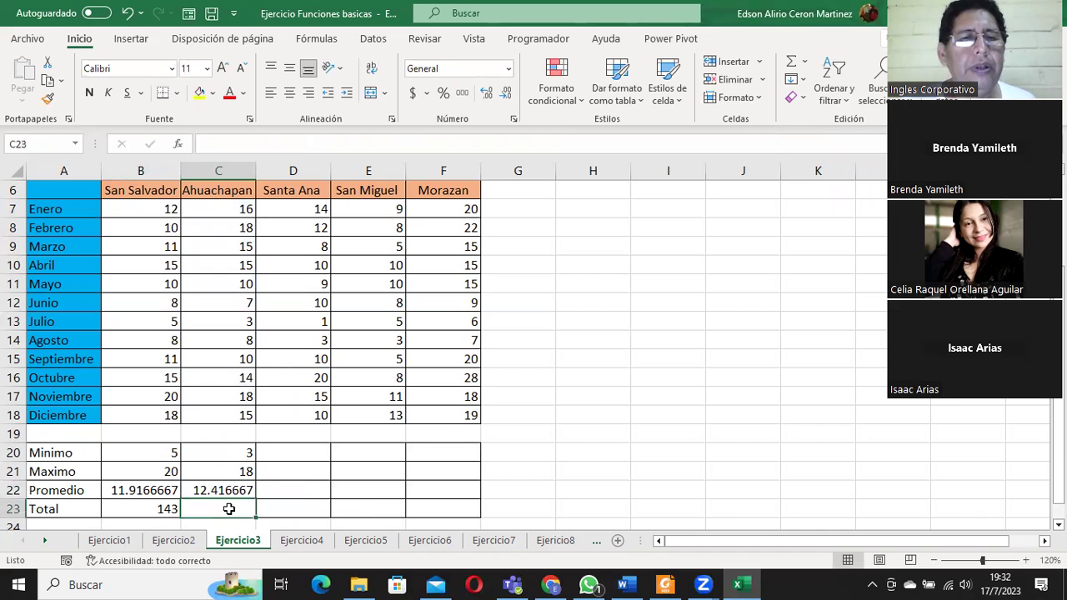
Step: Total Ahuachapan's months in C23 with =SUMA(C7:C18), giving 149
left_click(792, 65)
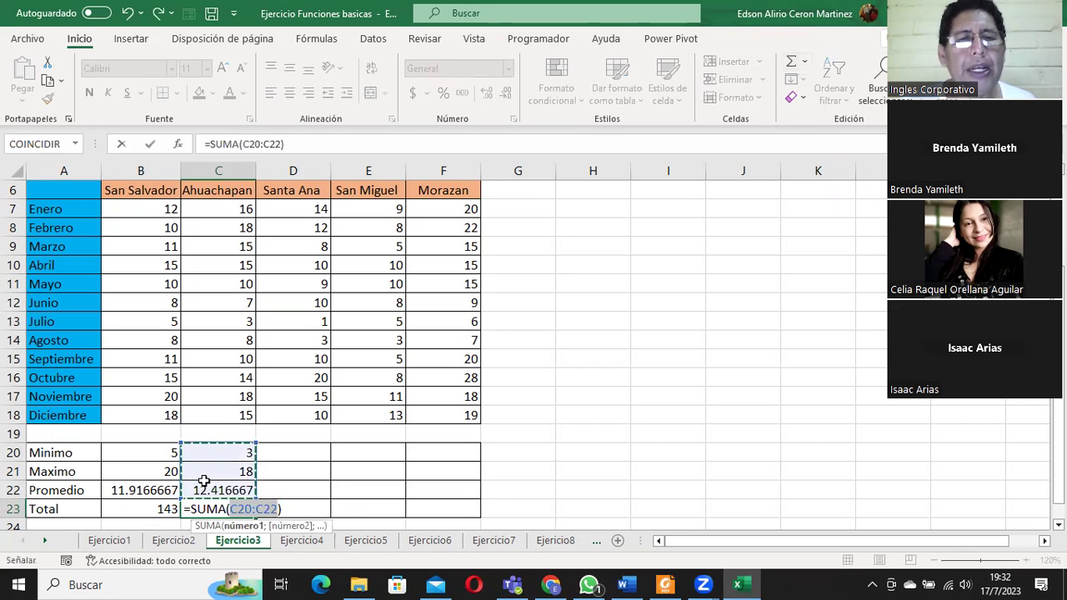
left_click_drag(216, 209, 221, 414)
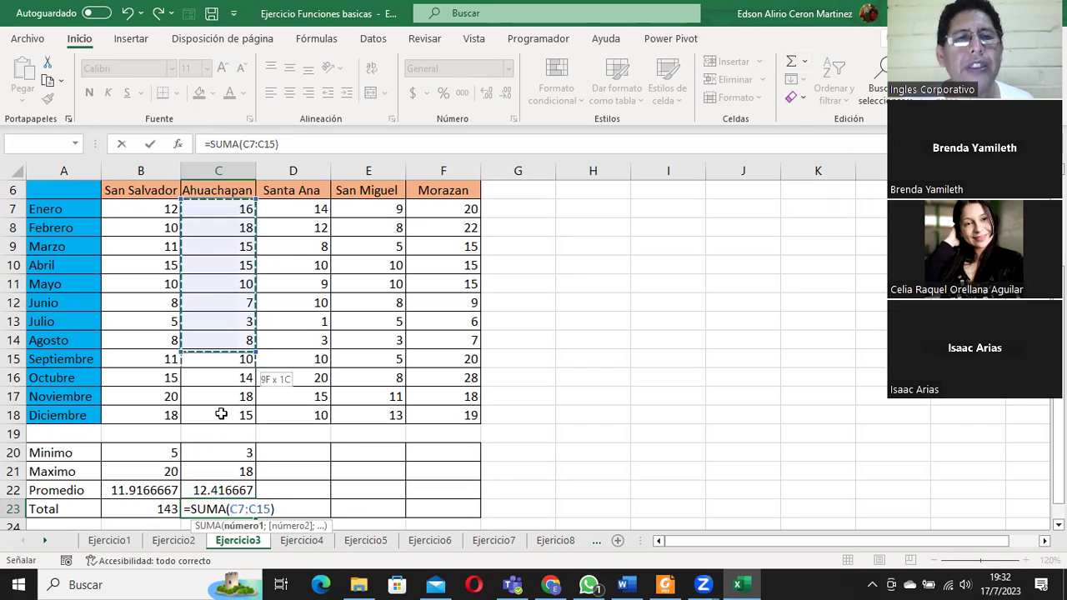
left_click(149, 145)
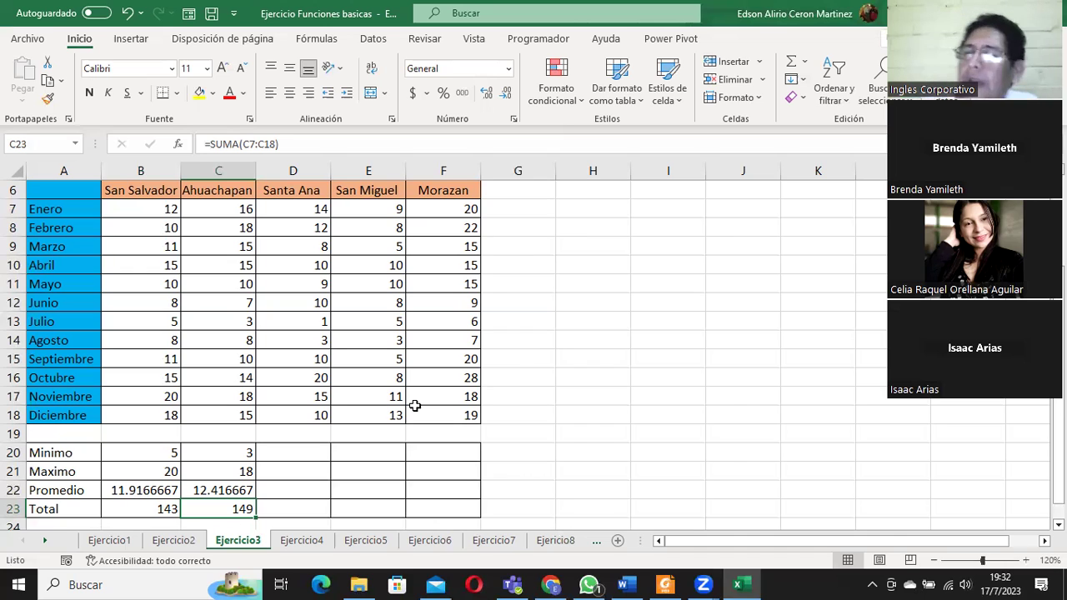
Step: Switch to the Ejercicio4 sheet and zoom in to 180%
left_click(303, 541)
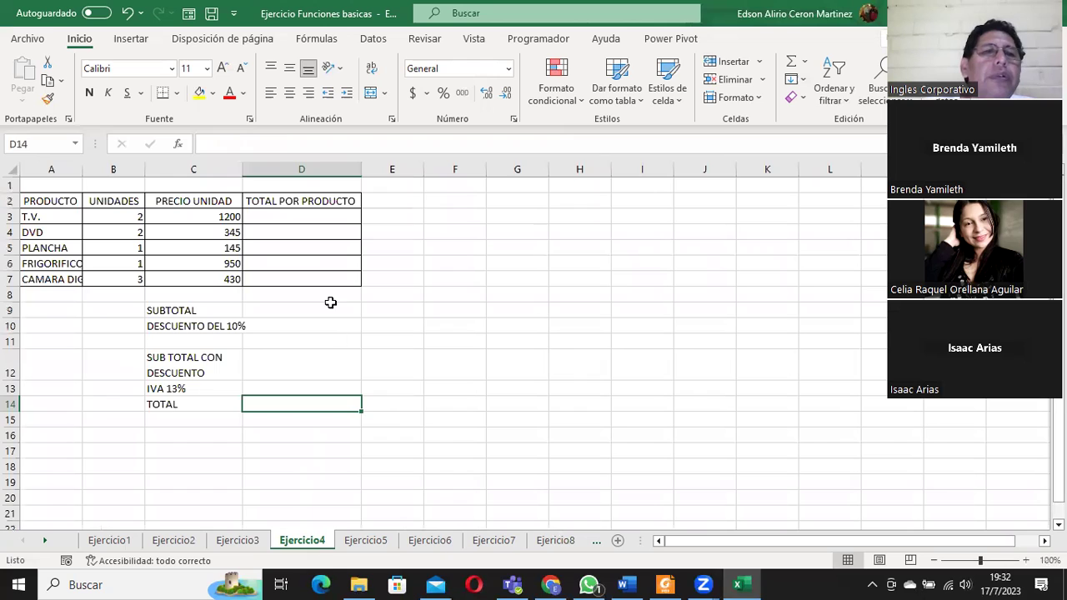
left_click(284, 216)
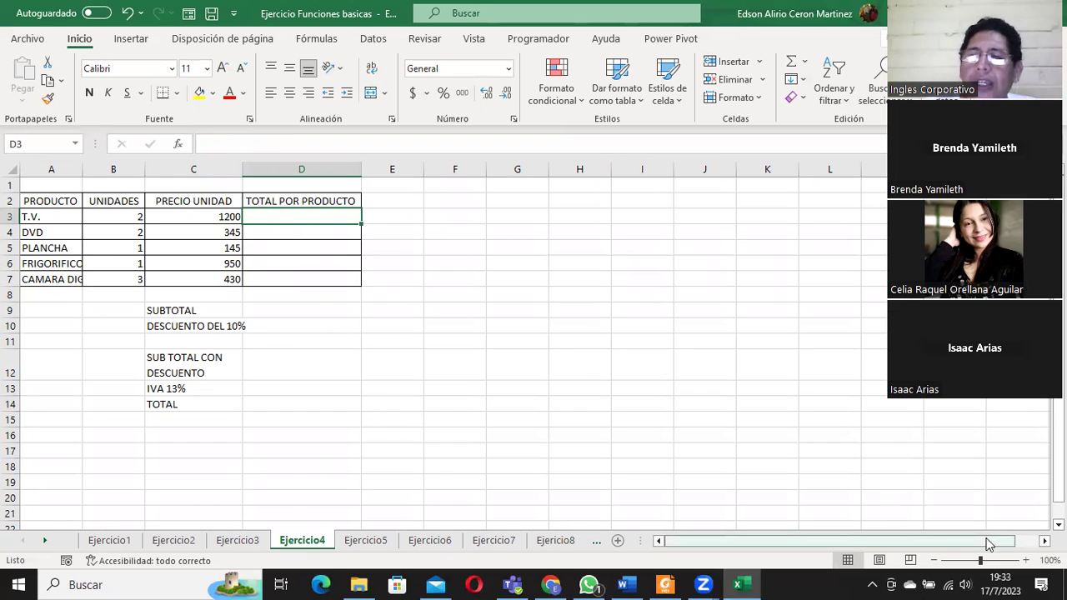
left_click(1025, 564)
left_click(1025, 564)
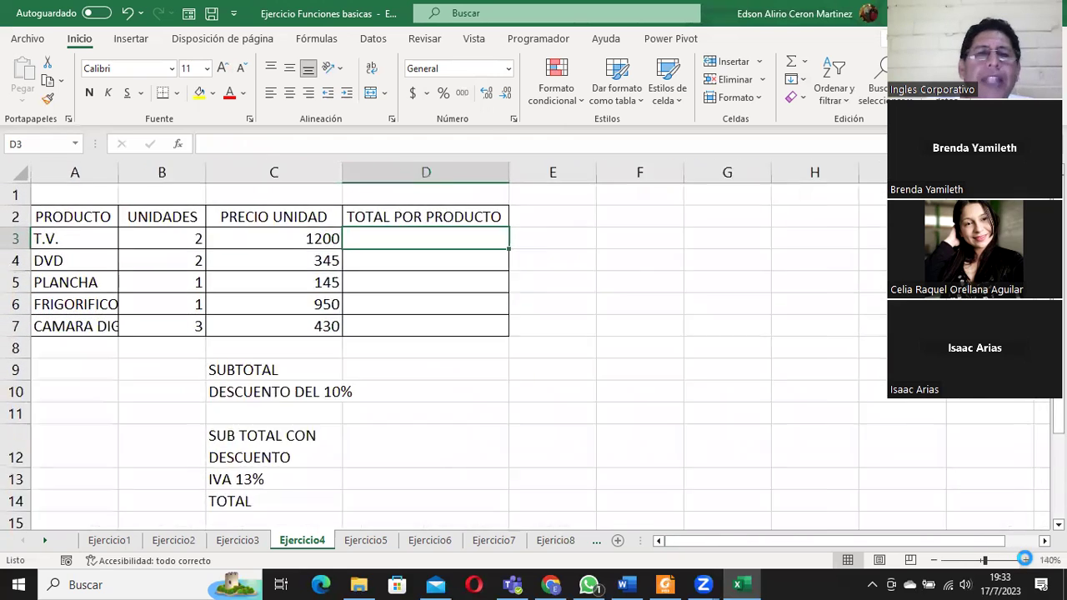
left_click(1028, 565)
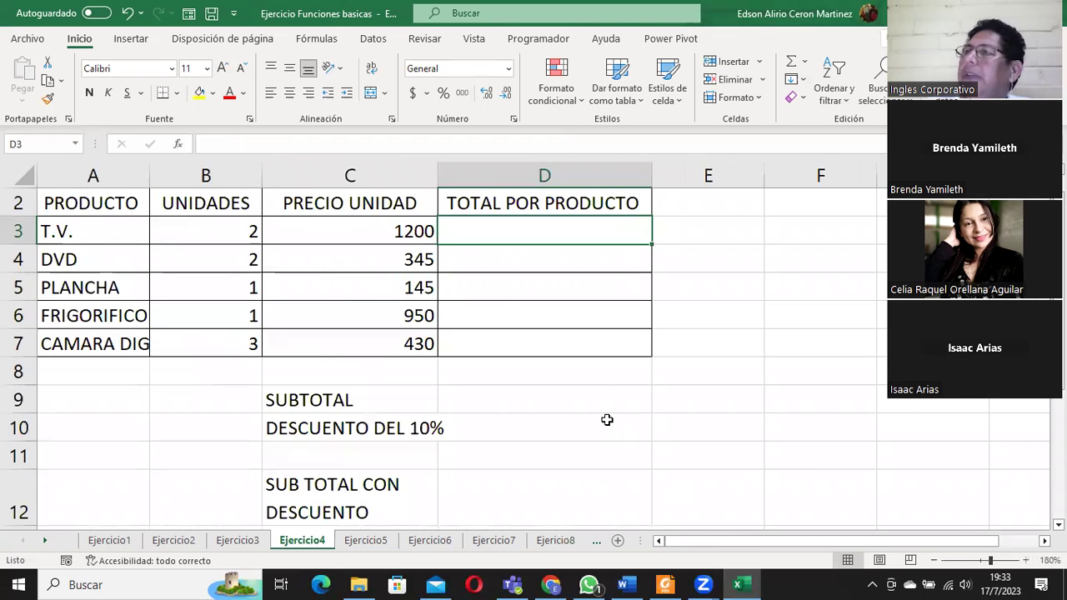
Step: Walk through the units, unit price, product totals, SUBTOTAL, discount and discounted subtotal cells
left_click(223, 229)
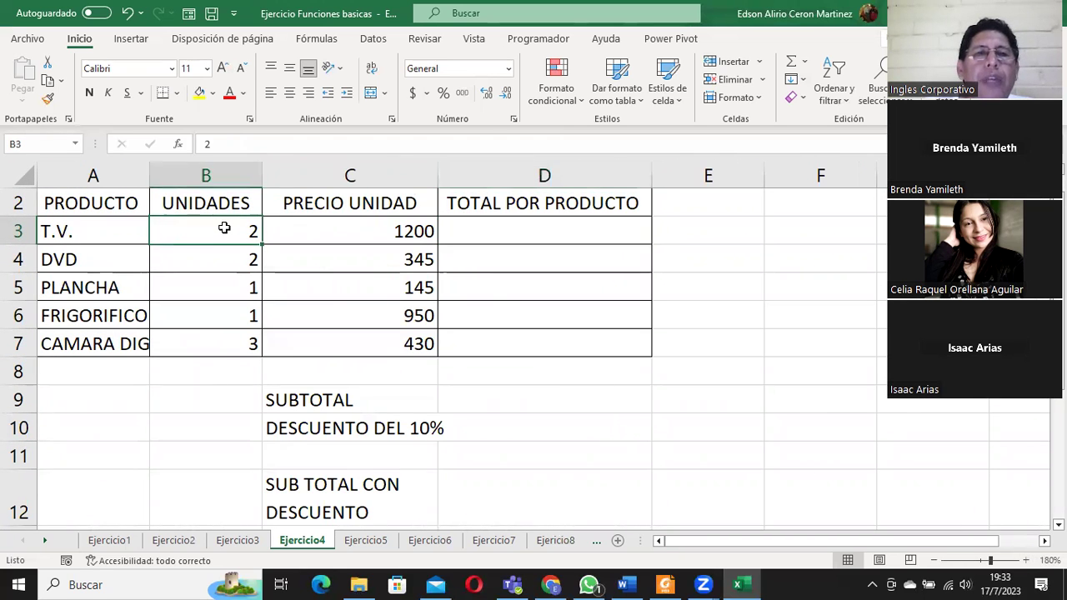
left_click(329, 230)
left_click(490, 233)
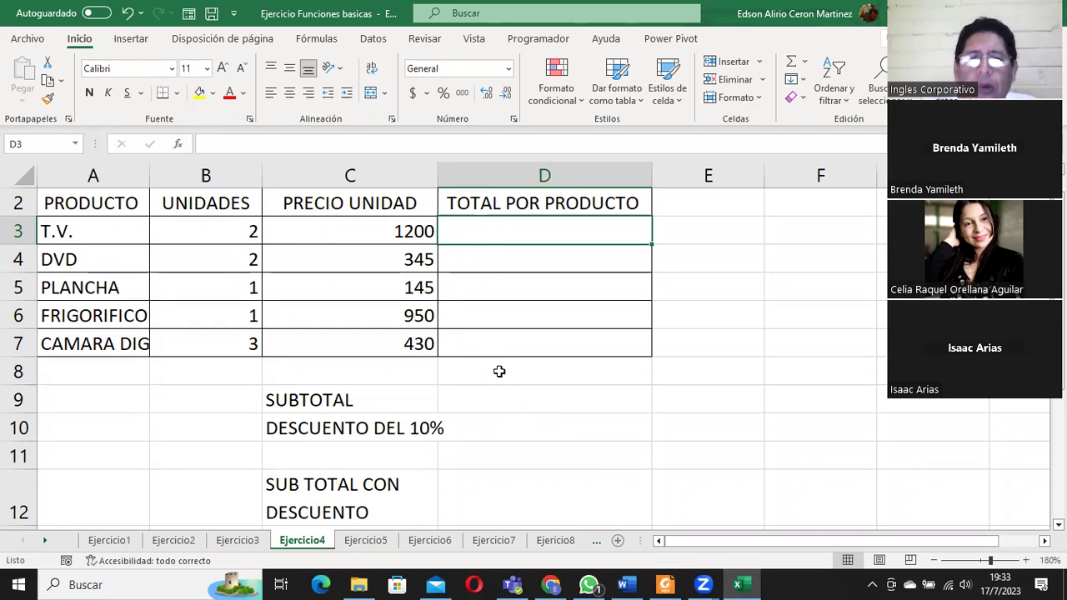
left_click(351, 401)
left_click(472, 402)
left_click_drag(488, 235, 490, 348)
left_click(370, 423)
left_click(479, 432)
left_click(477, 397)
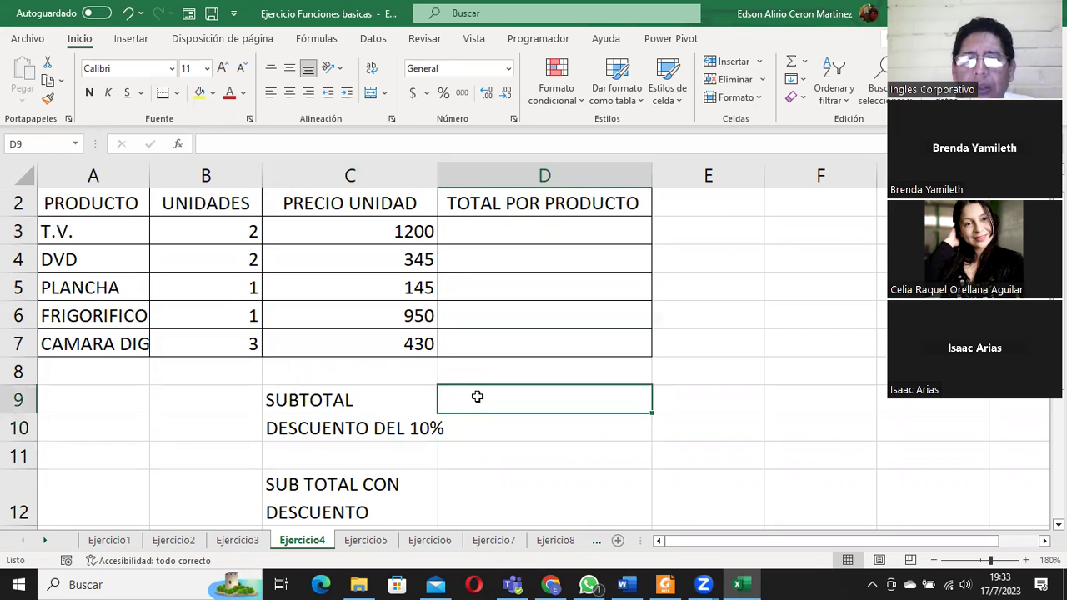
left_click(482, 479)
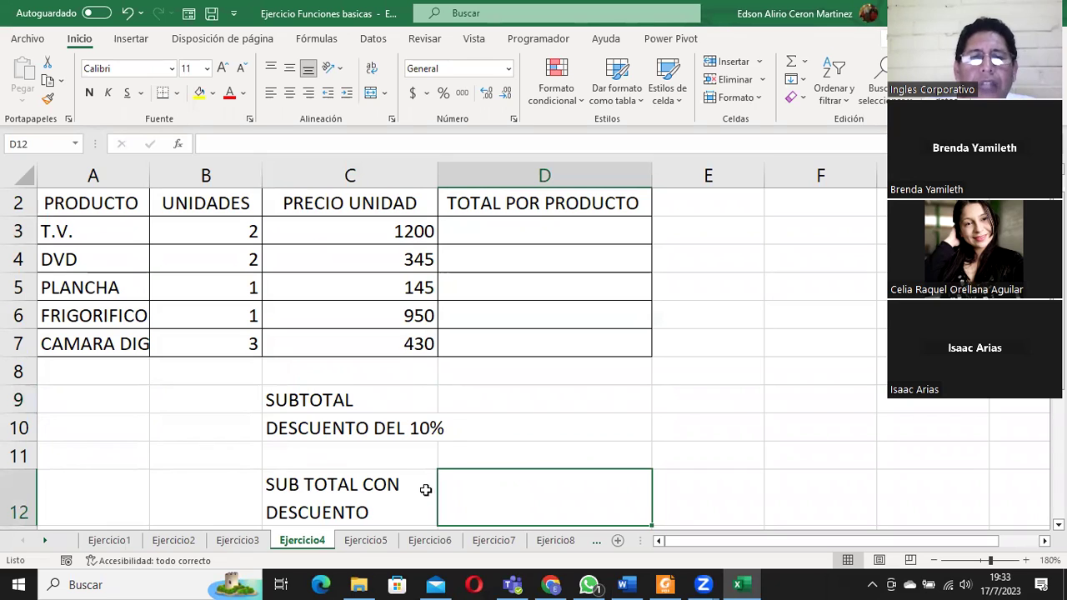
left_click(477, 398)
left_click(480, 428)
left_click(484, 488)
Step: Point out the IVA 13% and TOTAL cells D13:D14, then return to SUBTOTAL D9
scroll(485, 487, "down", 1)
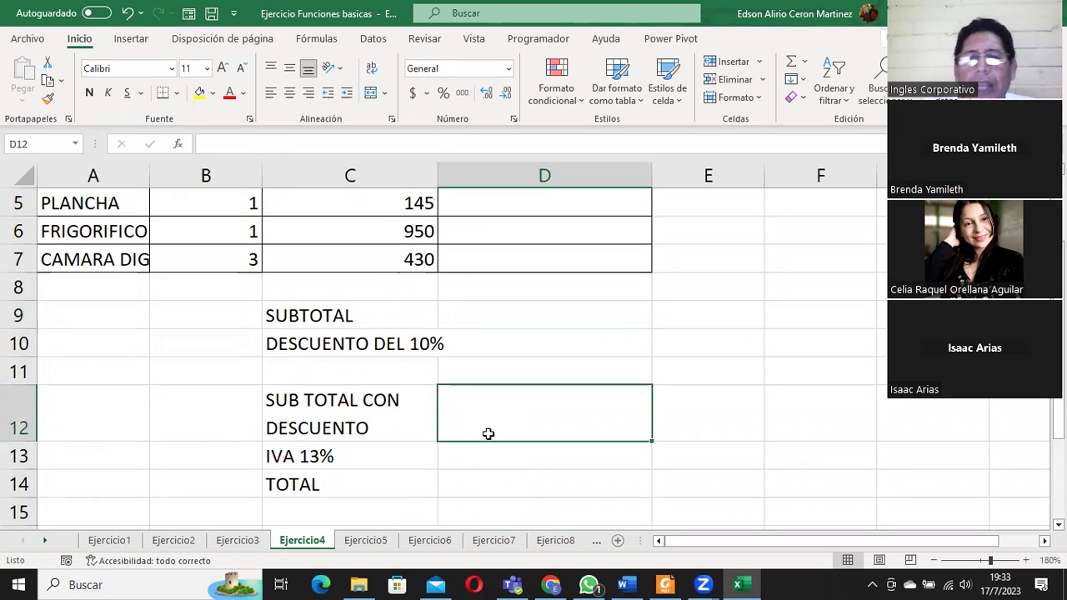
left_click(484, 458)
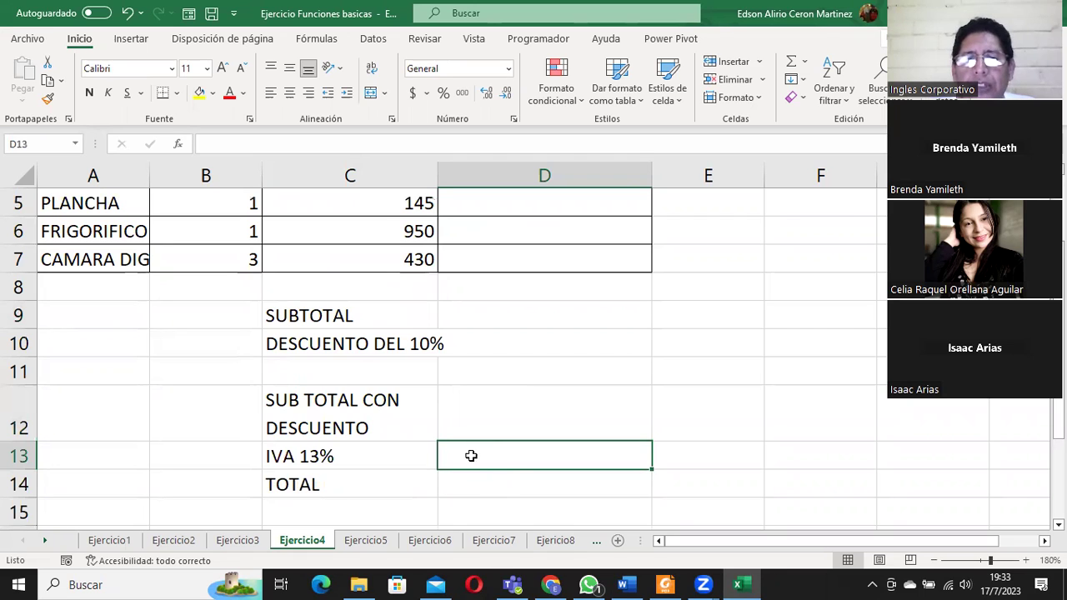
left_click_drag(474, 455, 477, 479)
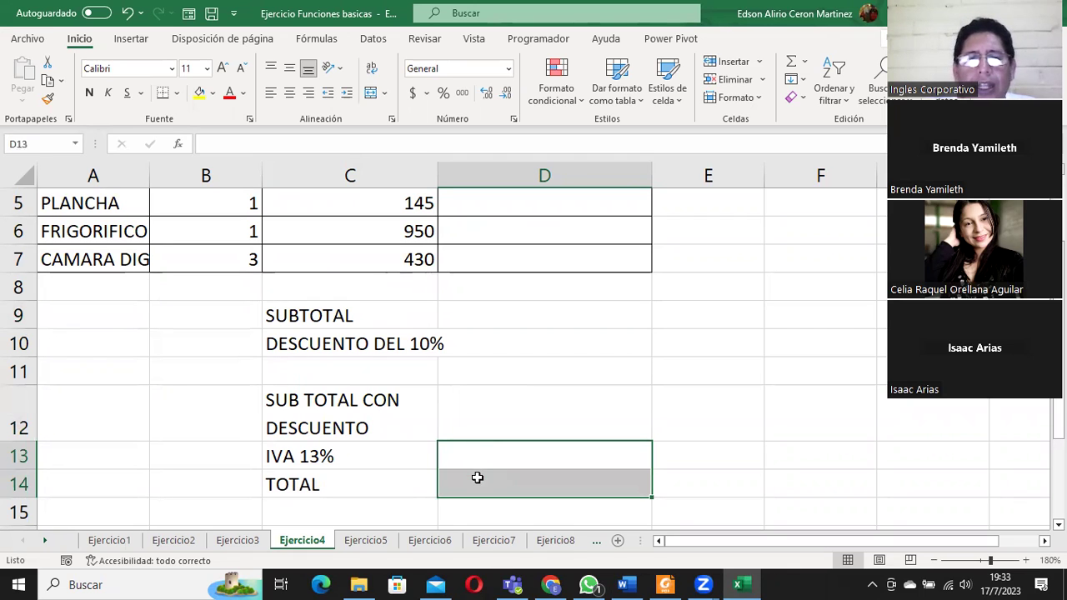
left_click(489, 422)
left_click(486, 457)
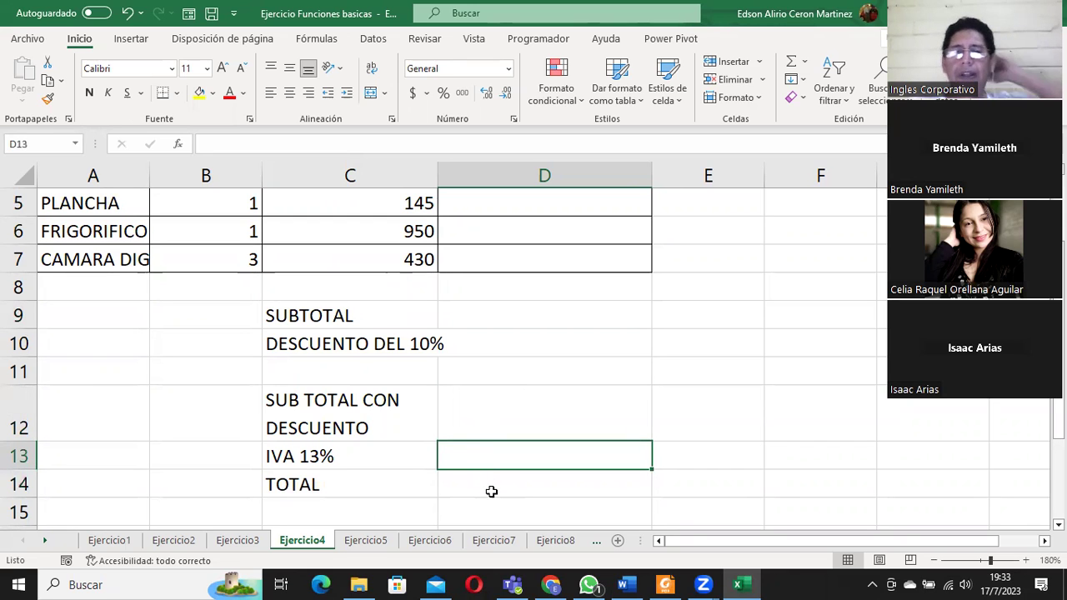
left_click(491, 490)
scroll(490, 482, "up", 1)
scroll(489, 479, "up", 1)
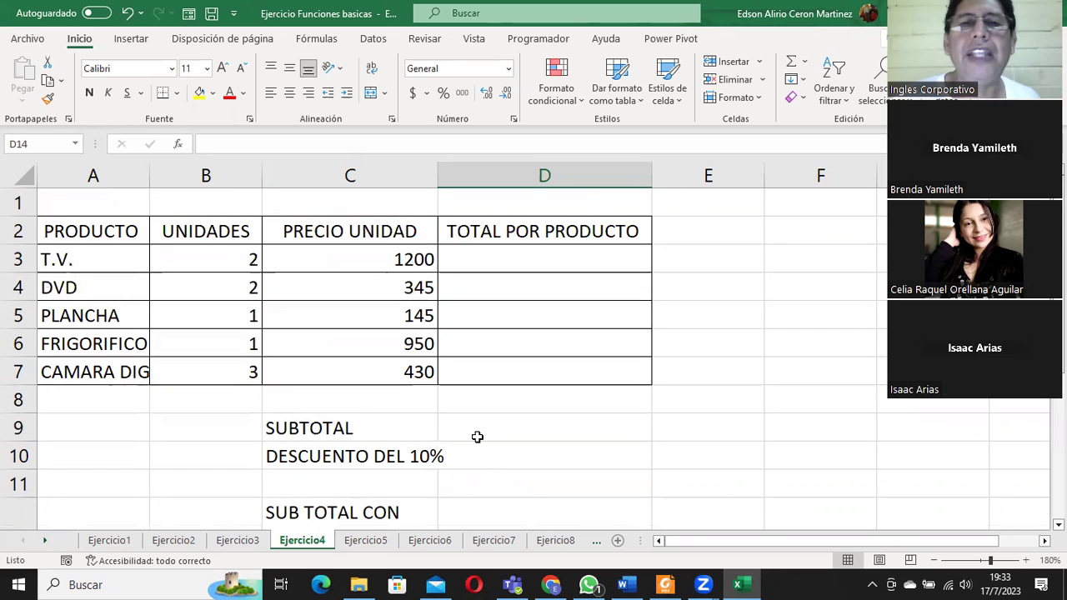
left_click(474, 422)
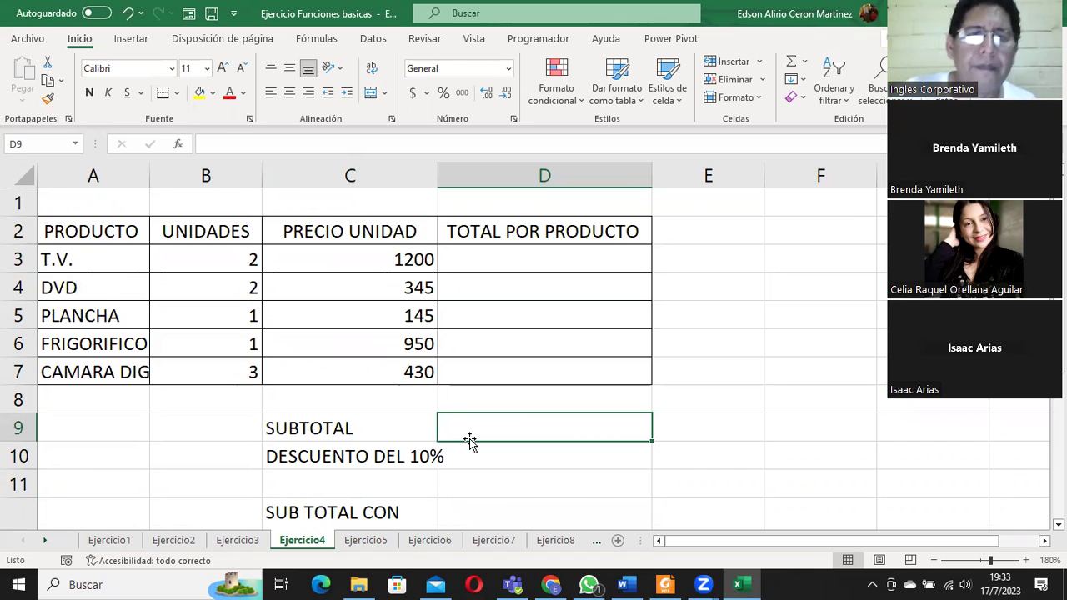
left_click(522, 250)
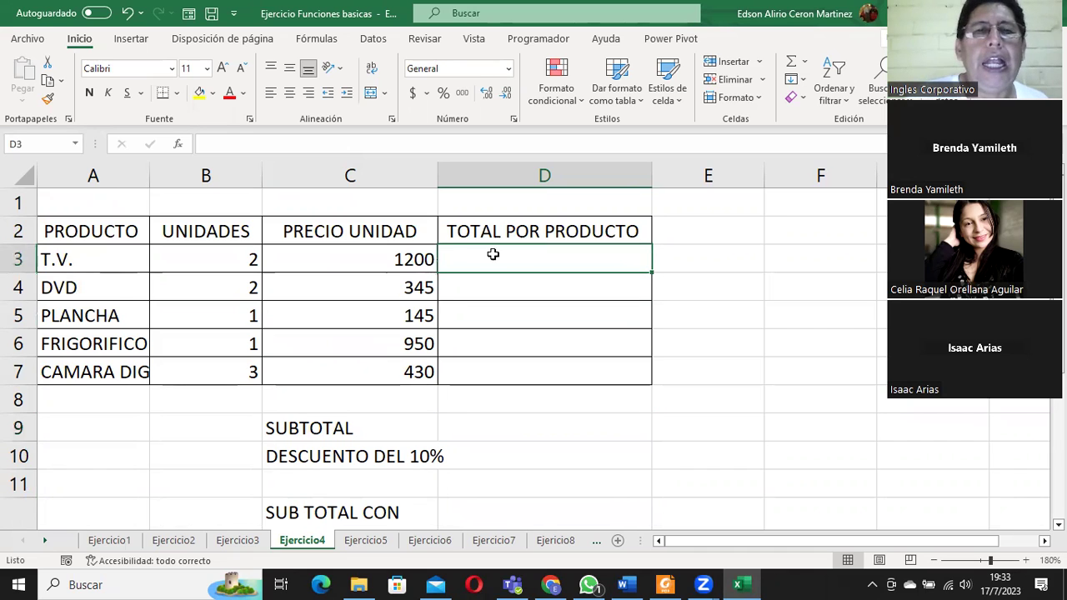
left_click(222, 259)
left_click(327, 259)
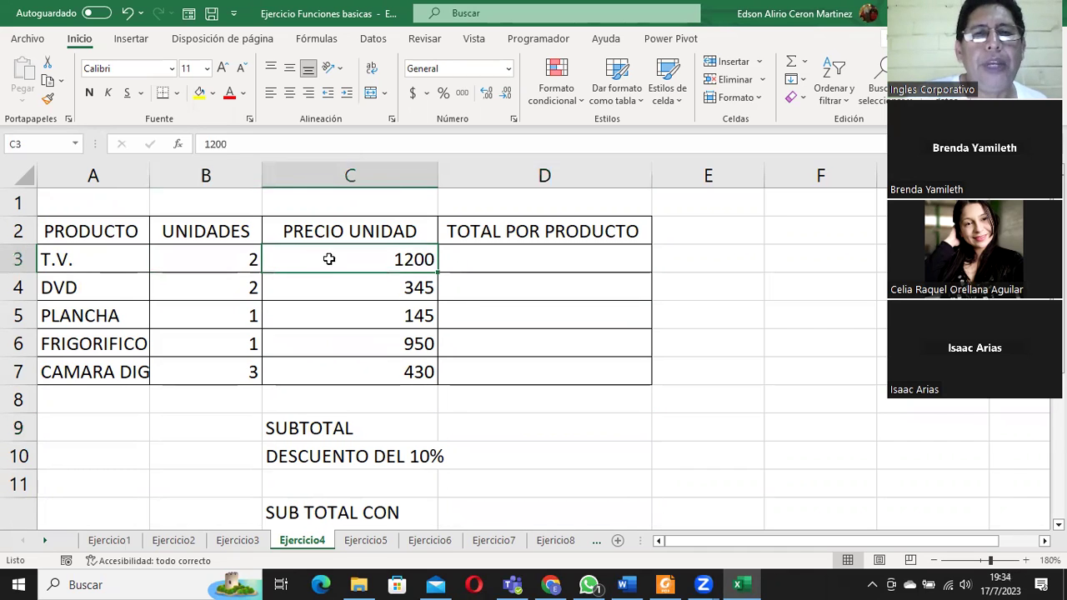
left_click(520, 252)
left_click(250, 283)
left_click(346, 284)
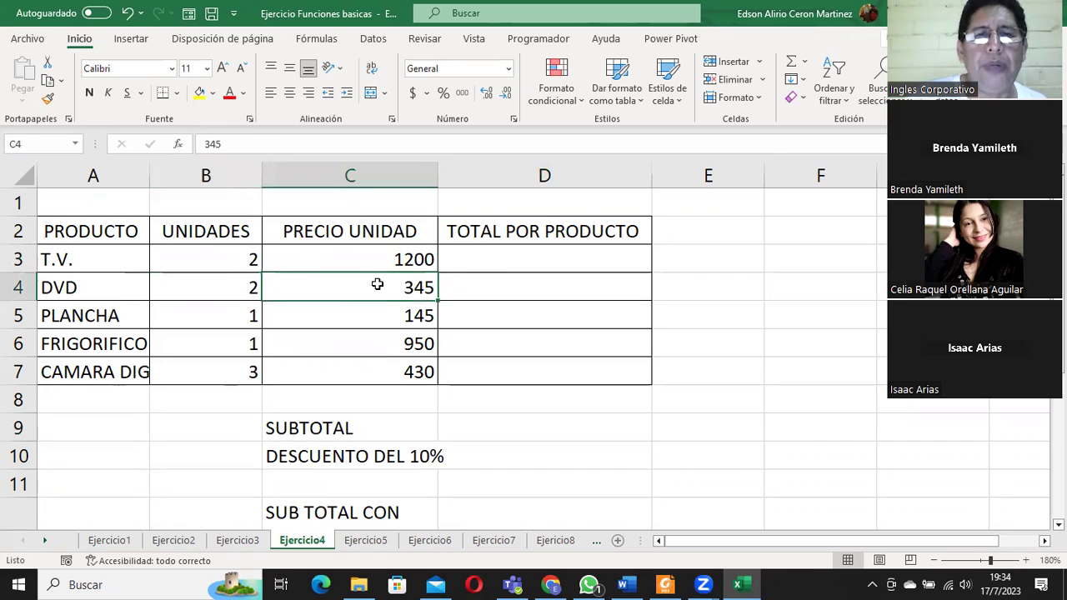
left_click(496, 287)
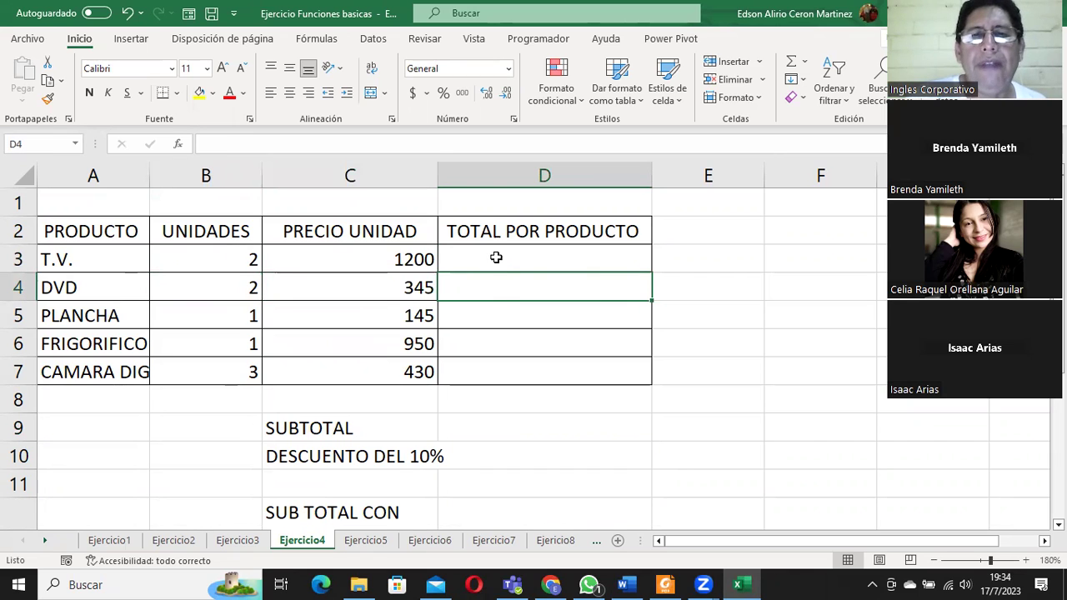
left_click_drag(495, 260, 500, 381)
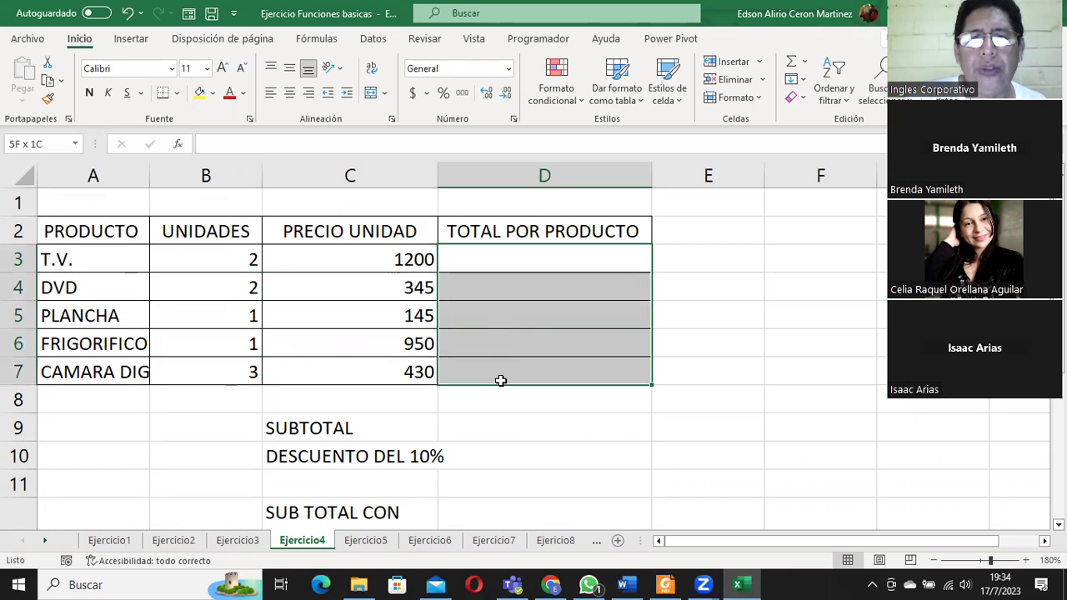
left_click_drag(500, 381, 500, 381)
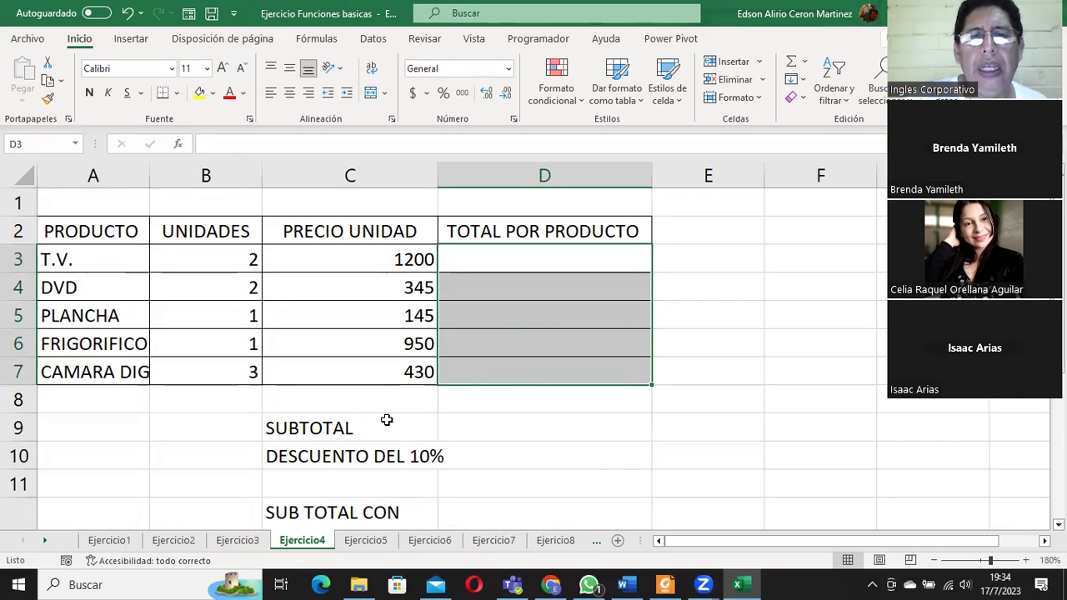
left_click(494, 426)
left_click_drag(505, 265, 507, 369)
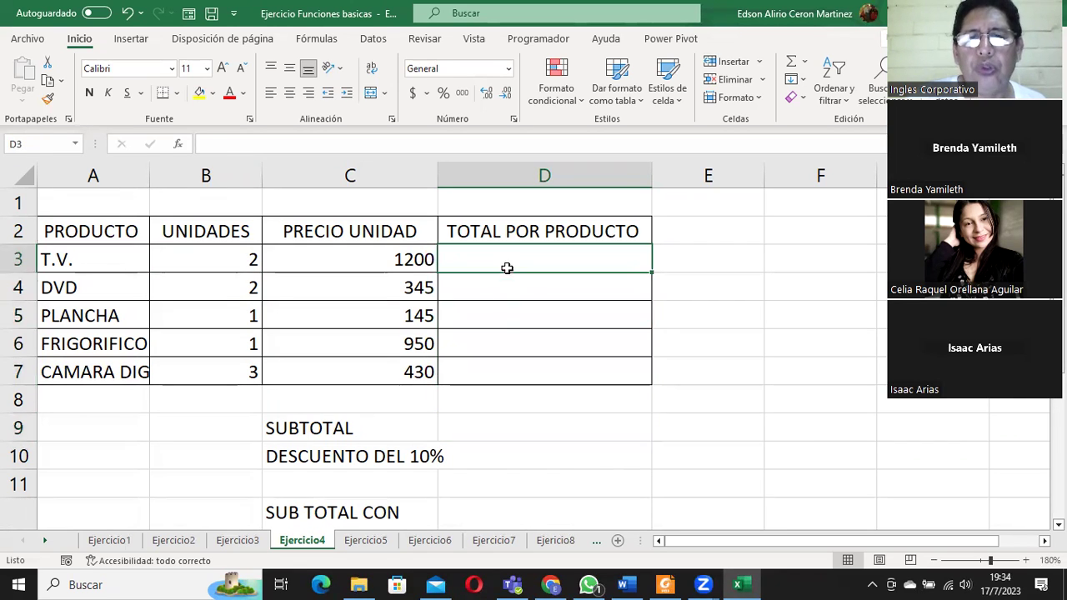
left_click(479, 423)
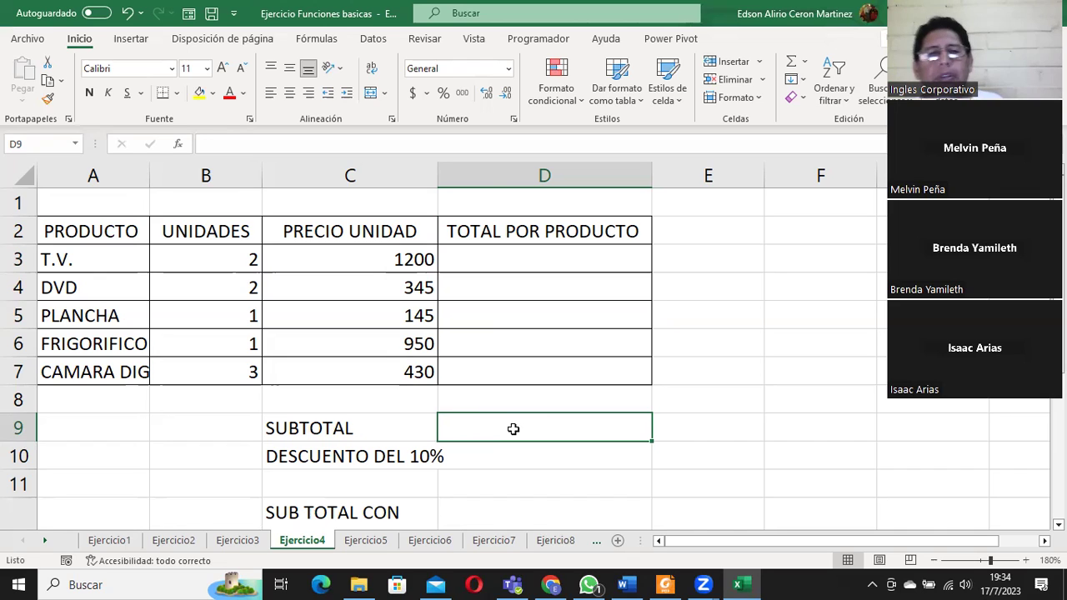
left_click(935, 560)
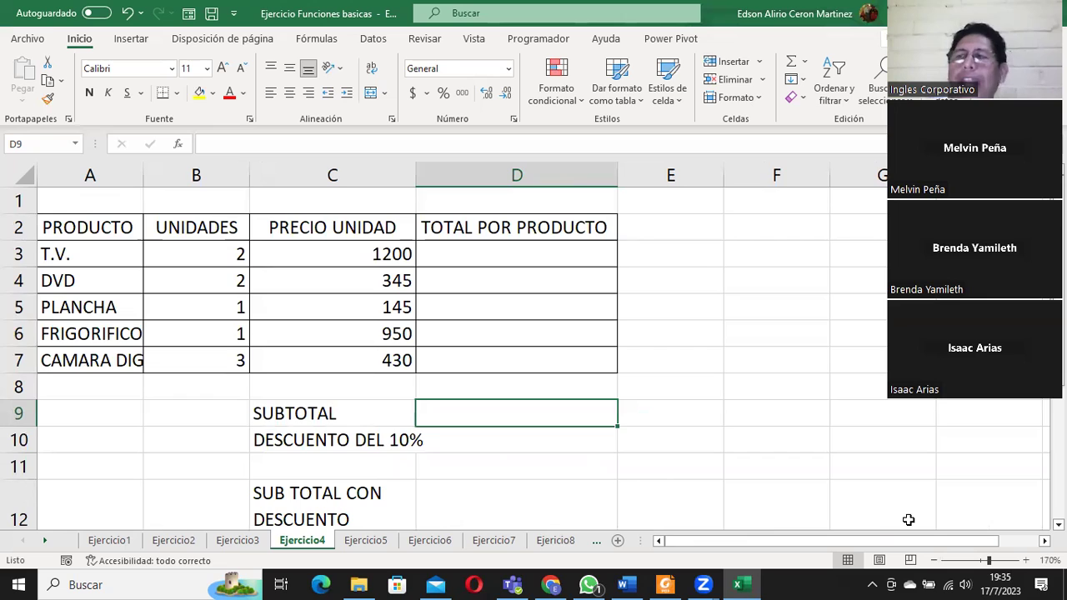
left_click(450, 490)
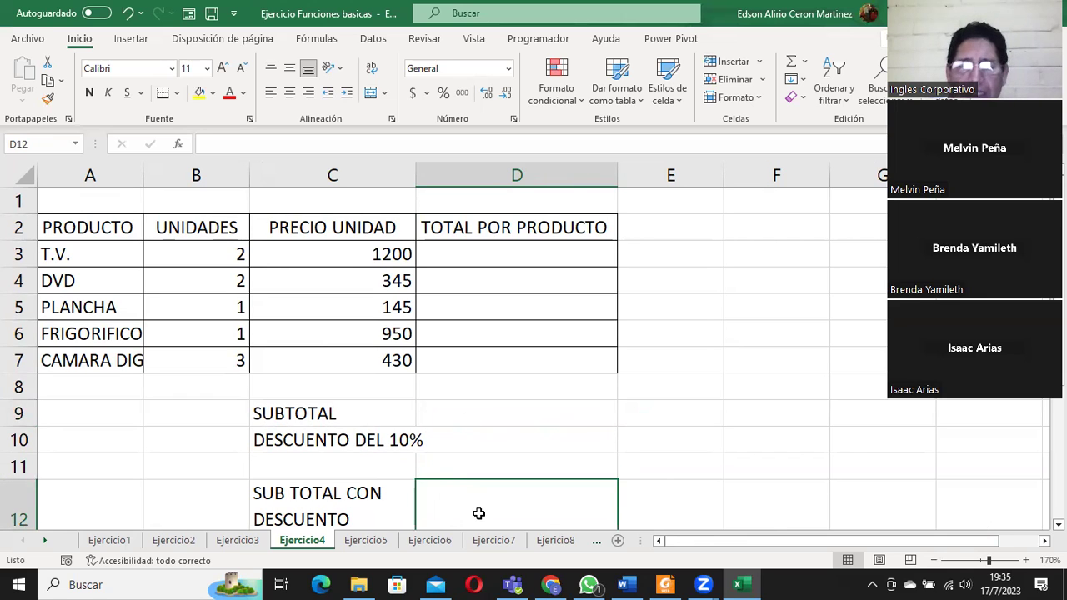
left_click(478, 408)
left_click(479, 434)
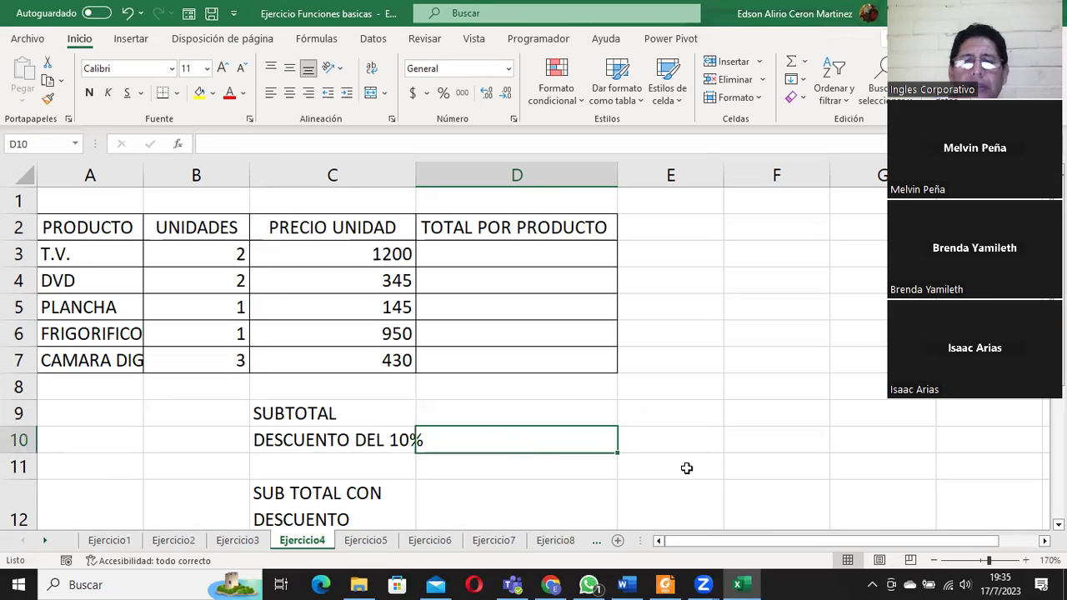
left_click(934, 561)
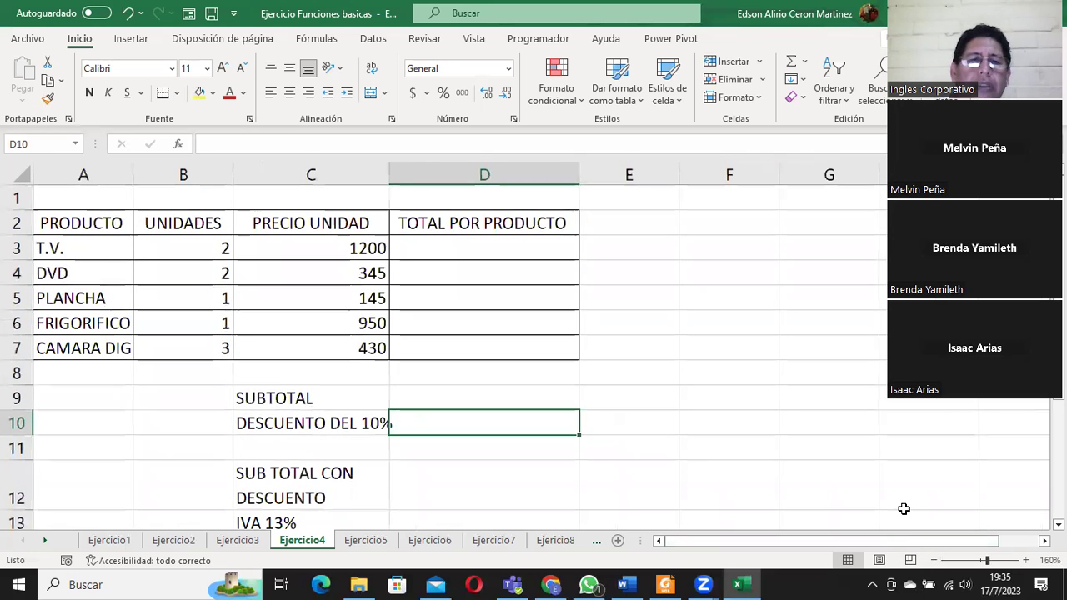
scroll(904, 508, "down", 1)
scroll(903, 508, "down", 1)
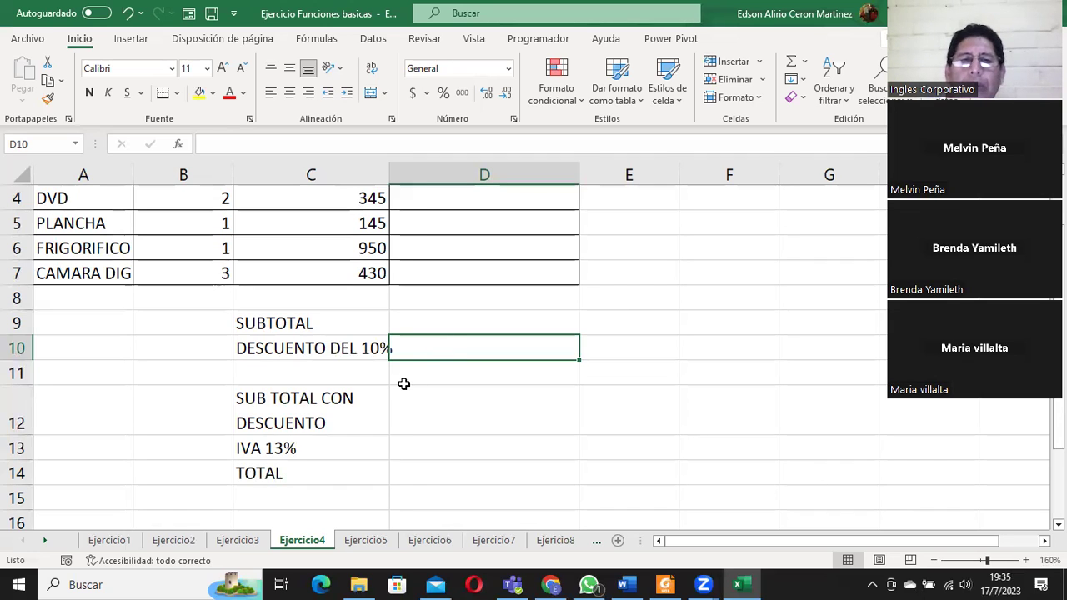
left_click(417, 323)
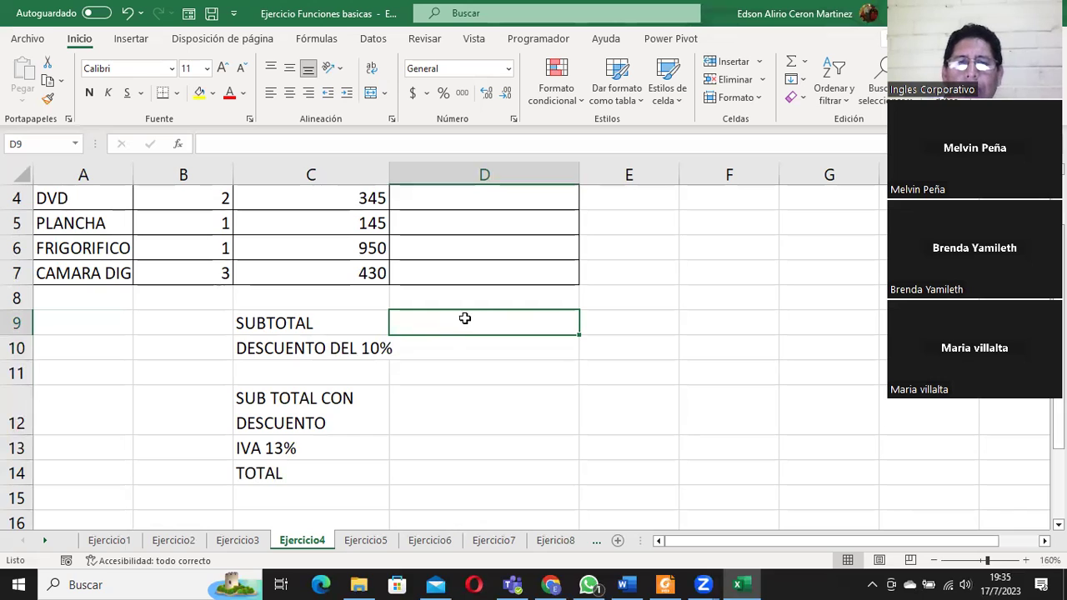
left_click(425, 351)
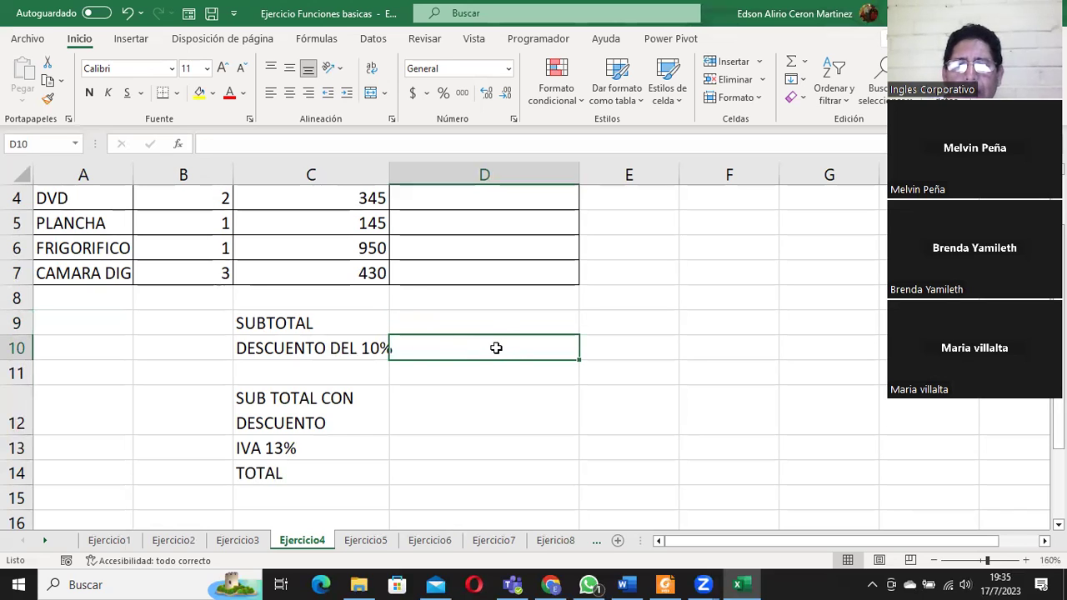
left_click(434, 326)
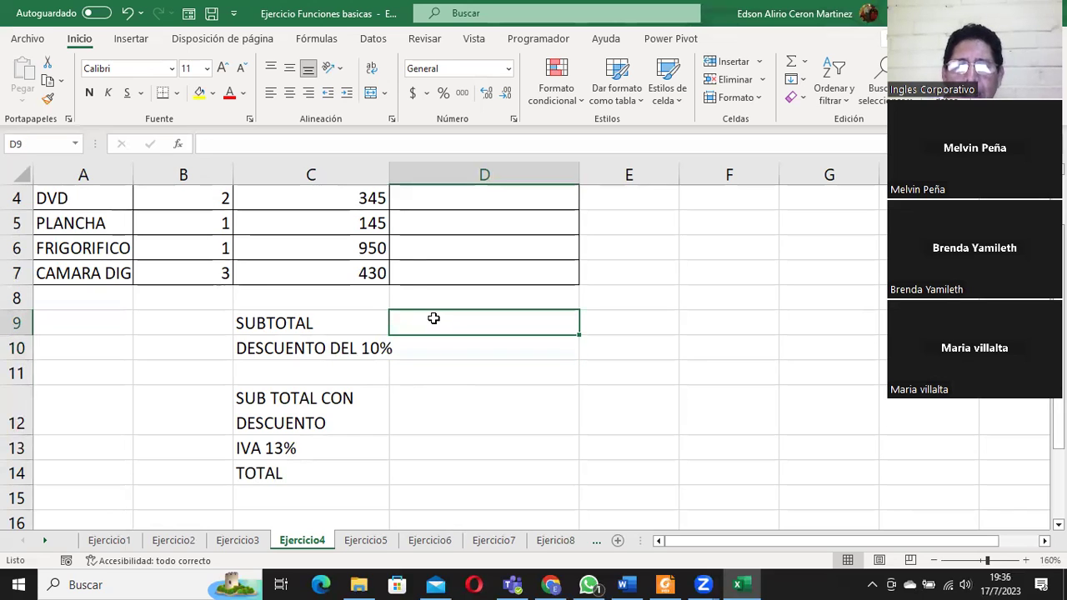
left_click(424, 349)
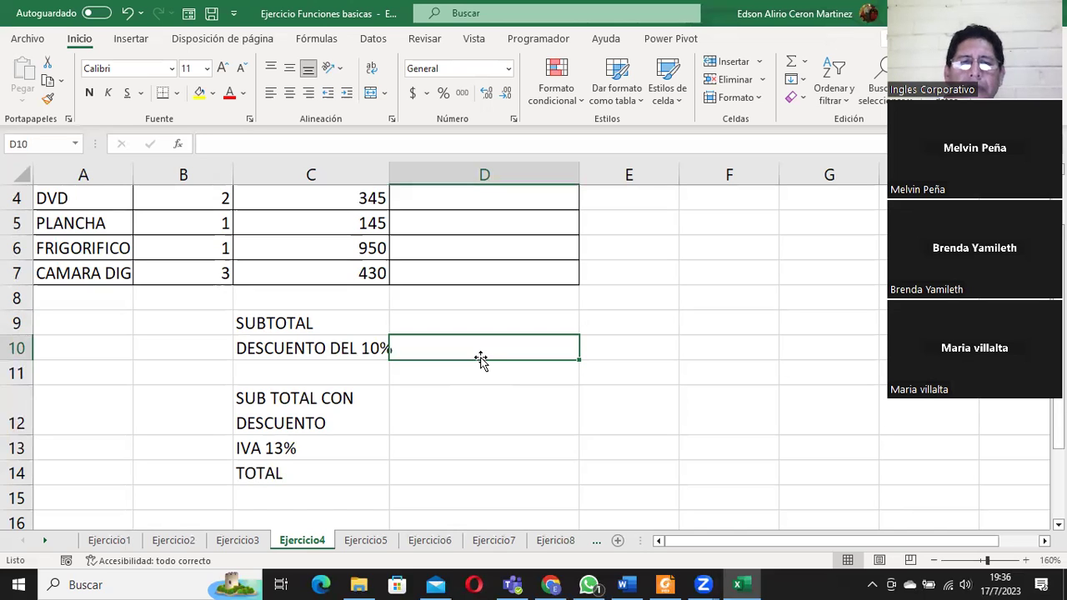
left_click(454, 321)
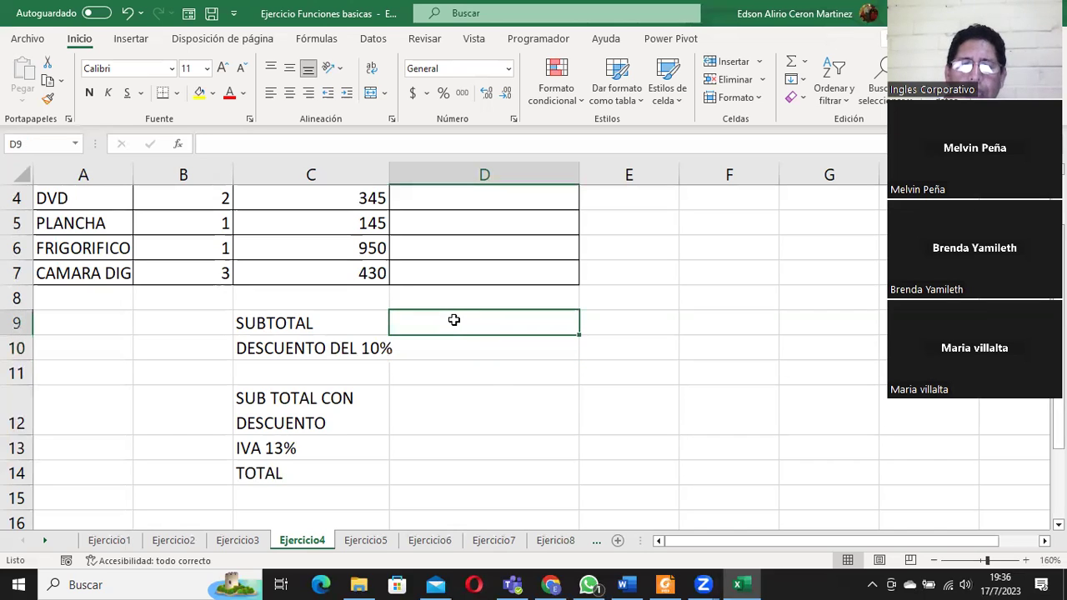
left_click(410, 348)
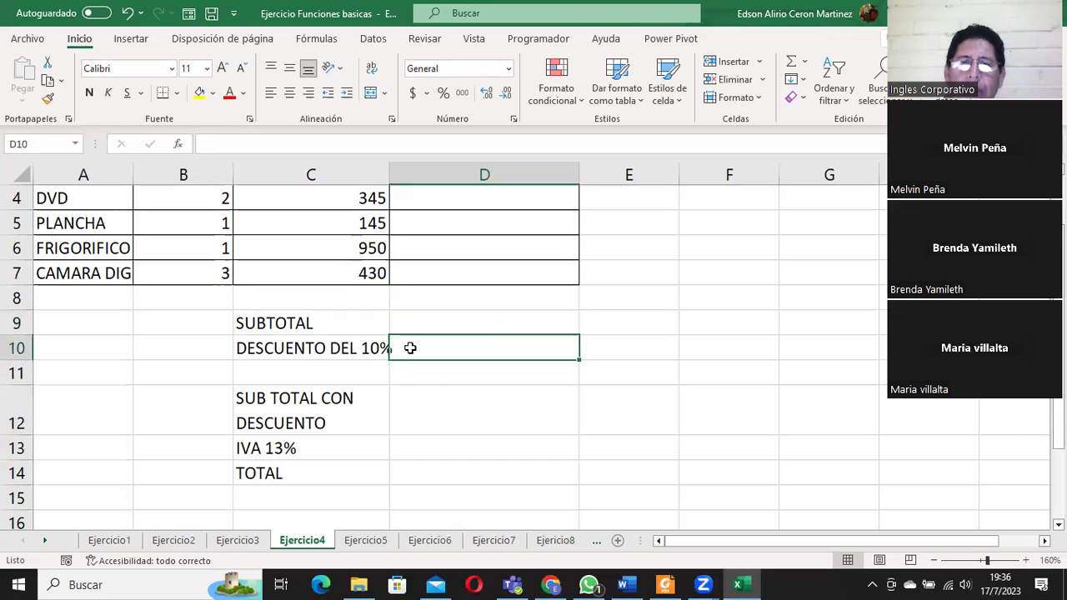
left_click(425, 407)
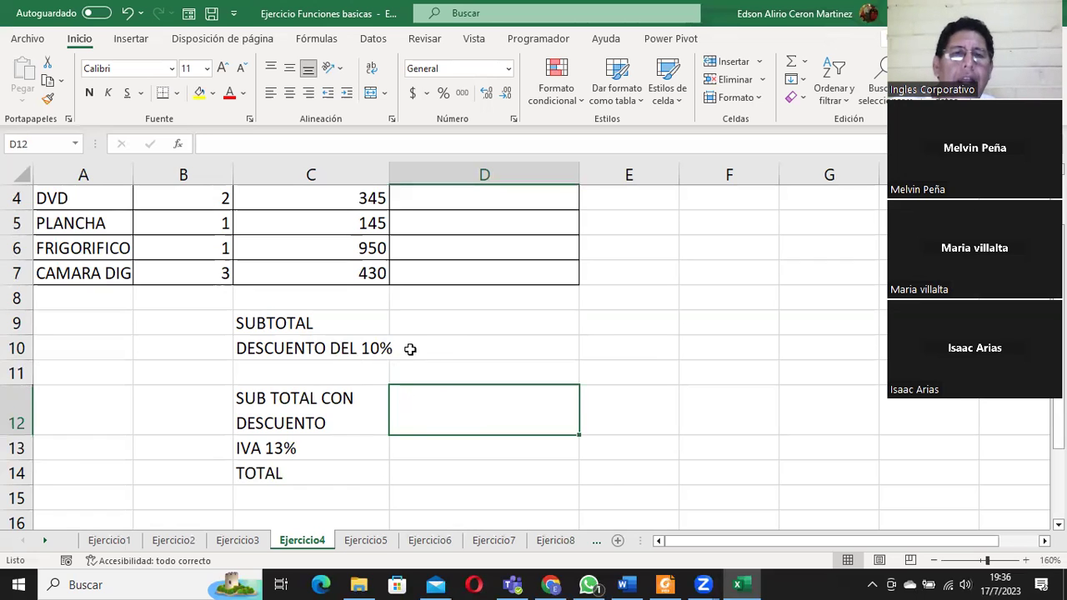
left_click(448, 325)
left_click(441, 347)
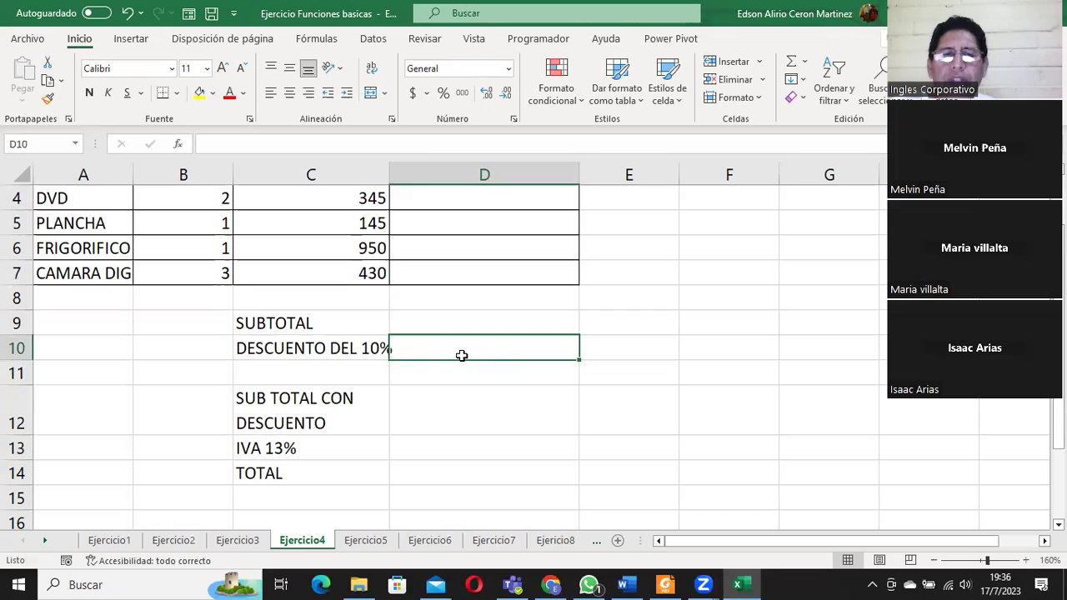
left_click(443, 317)
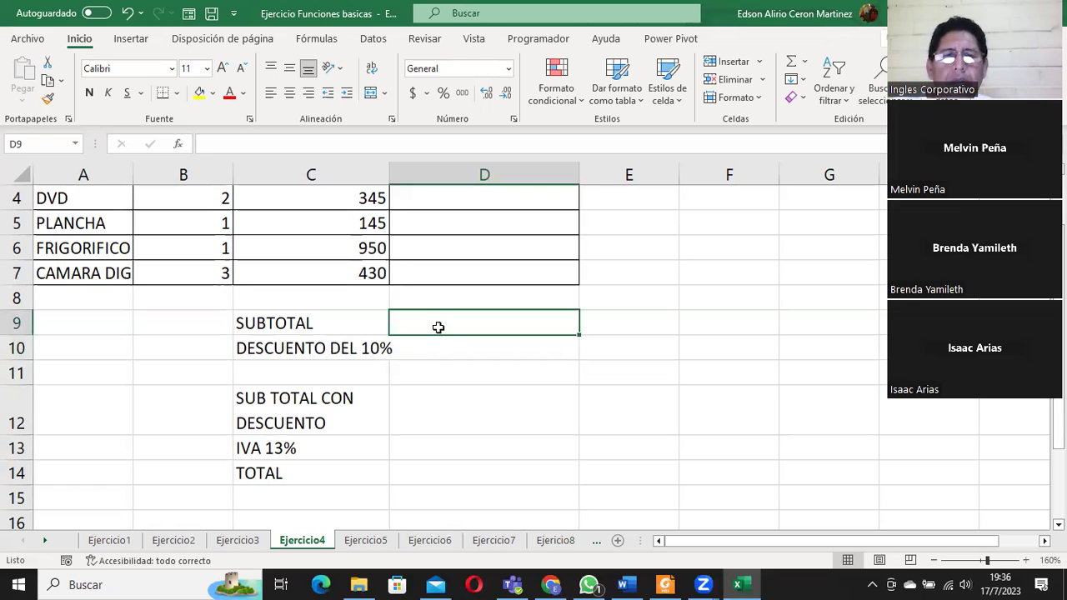
left_click(454, 419)
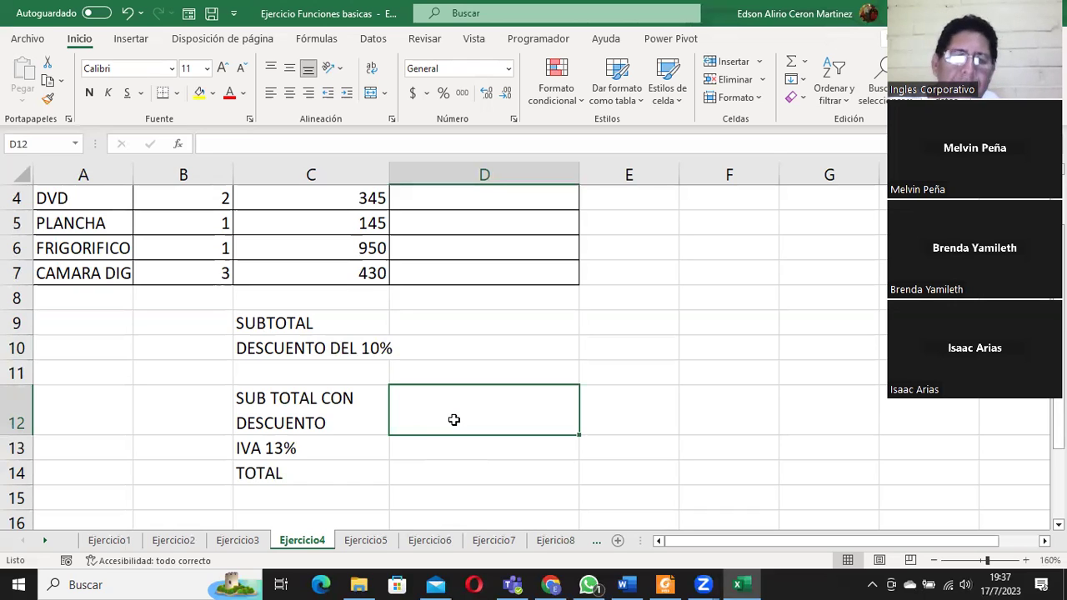
left_click(427, 452)
left_click(444, 414)
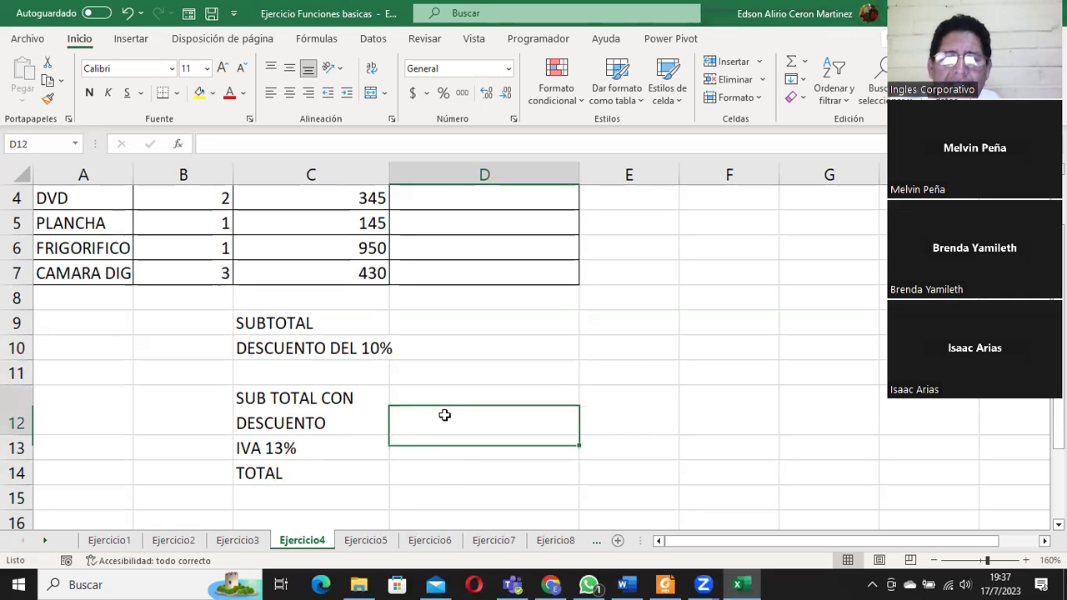
left_click(425, 451)
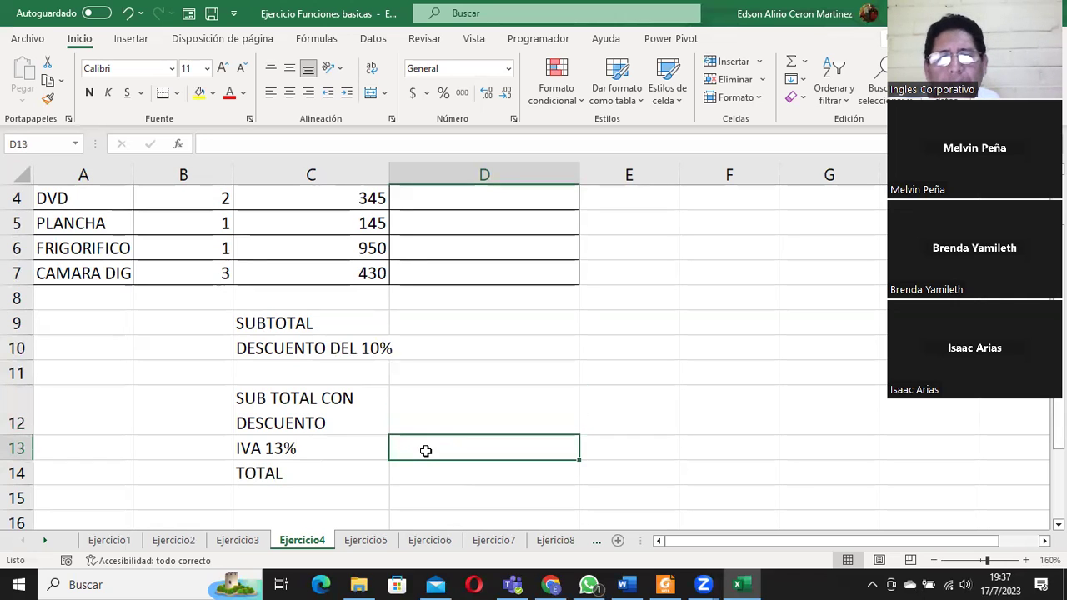
left_click(424, 472)
mouse_move(448, 409)
left_mouse_down()
mouse_move(450, 457)
mouse_move(453, 449)
left_mouse_up()
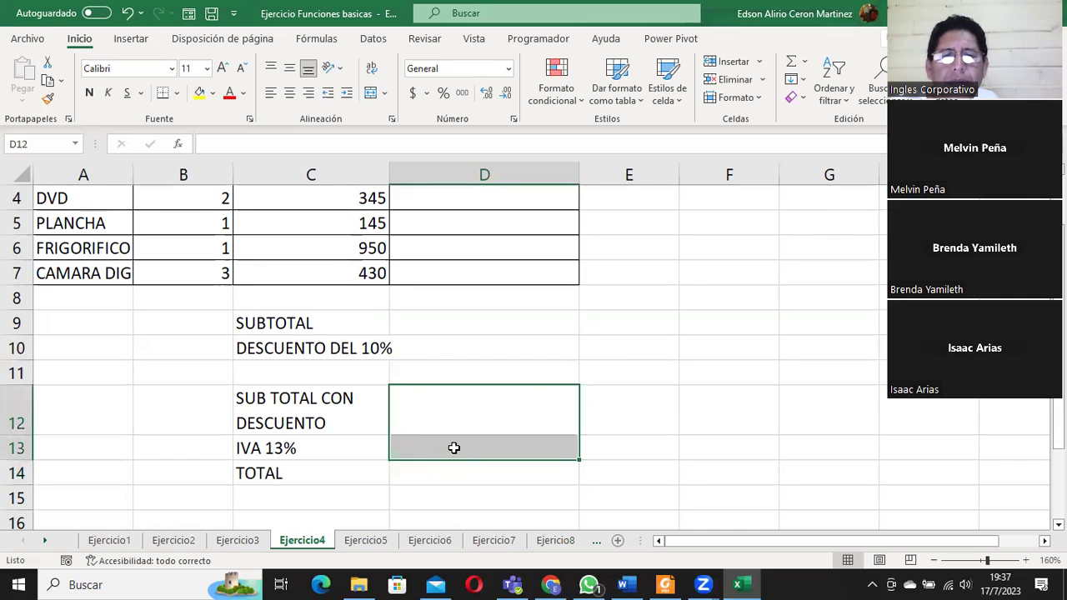
scroll(453, 467, "up", 1)
Step: Enter =(B3*C3) in D3 for the T.V. total and fill it down to D7
left_click(473, 252)
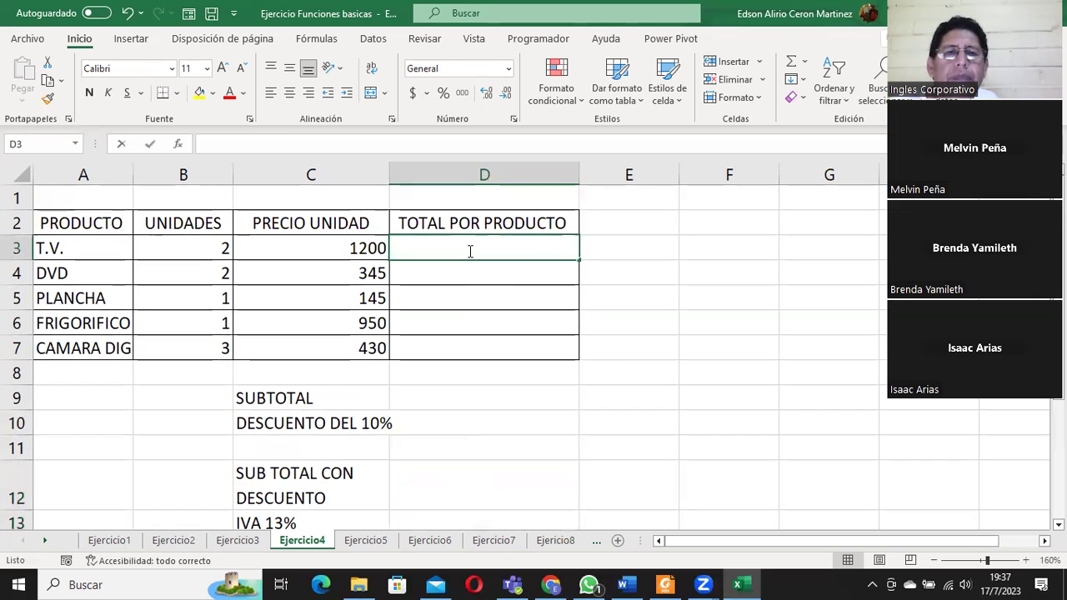
type("=(")
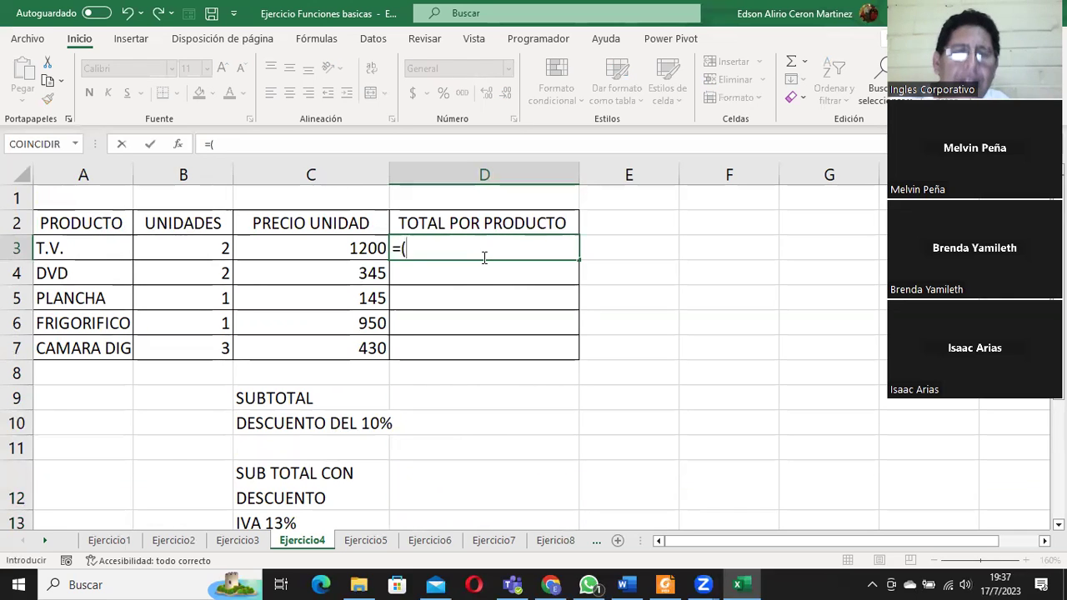
left_click(219, 244)
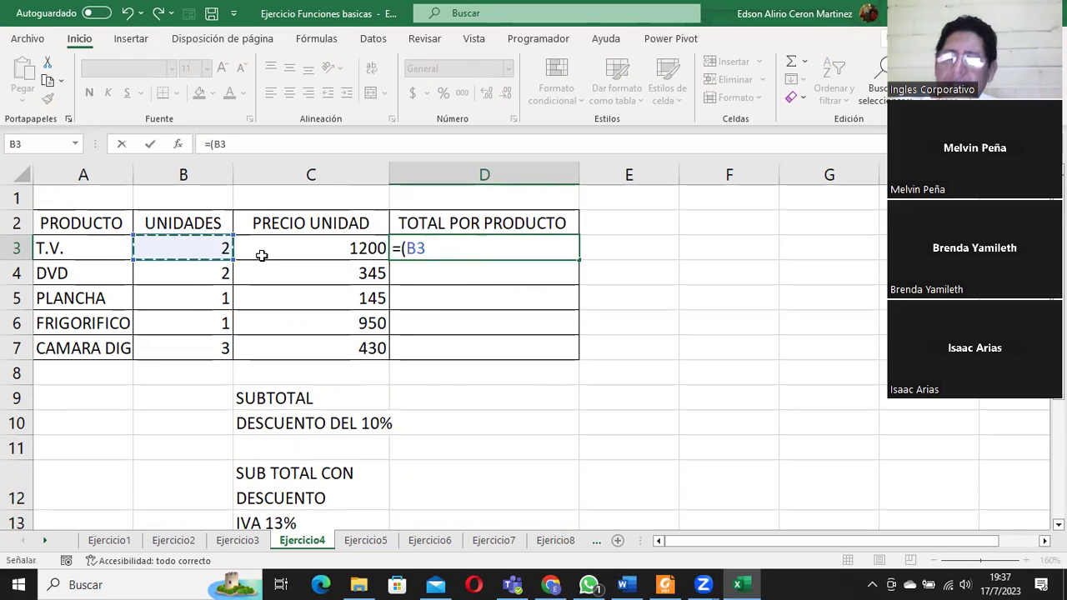
type("*")
left_click(321, 242)
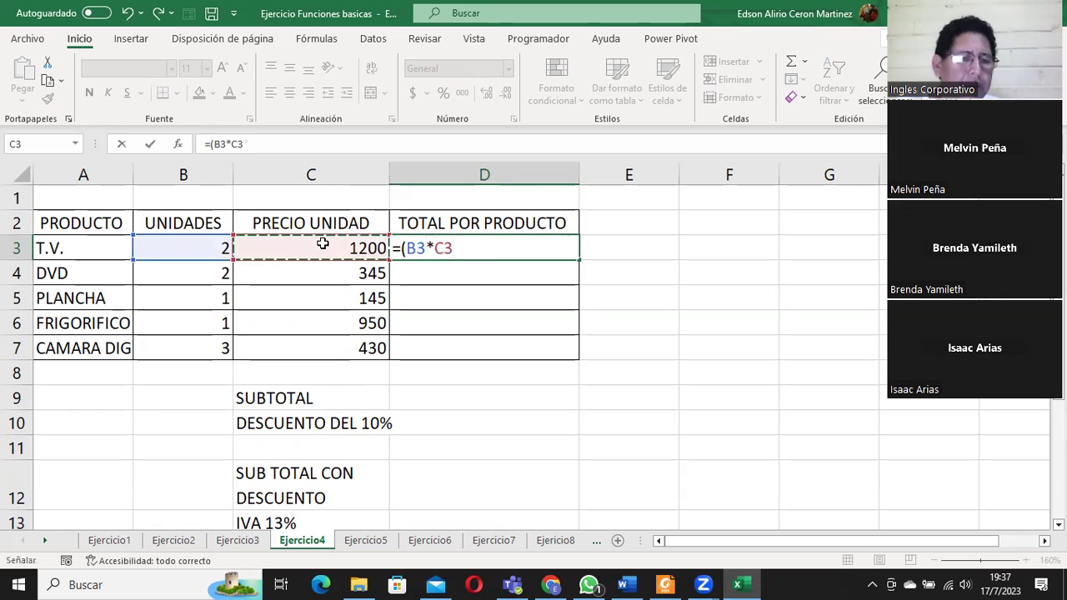
type(")")
key("Return")
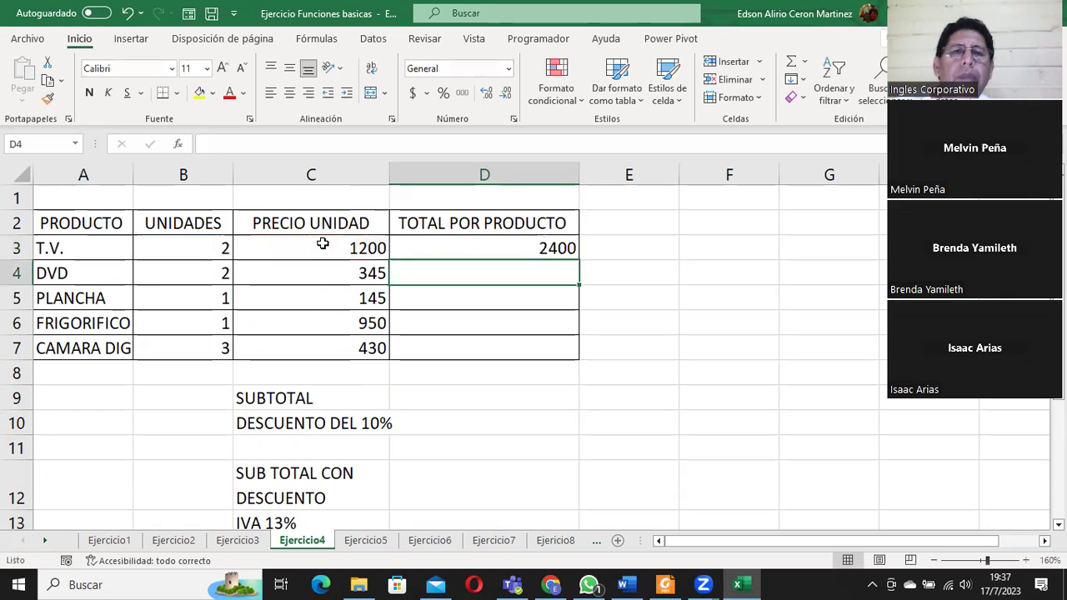
left_click(546, 248)
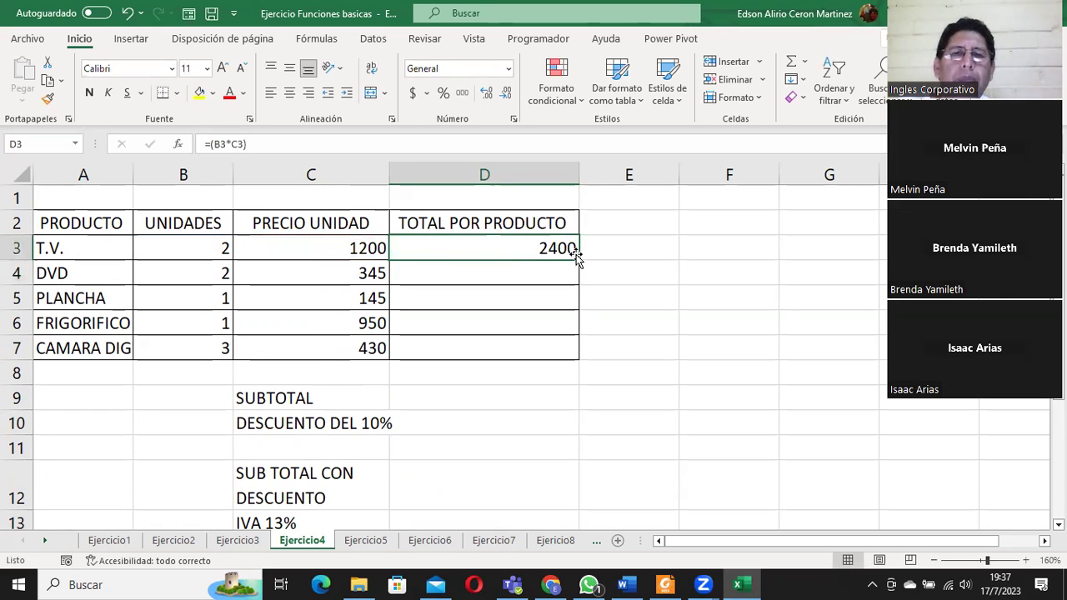
left_click_drag(580, 258, 578, 354)
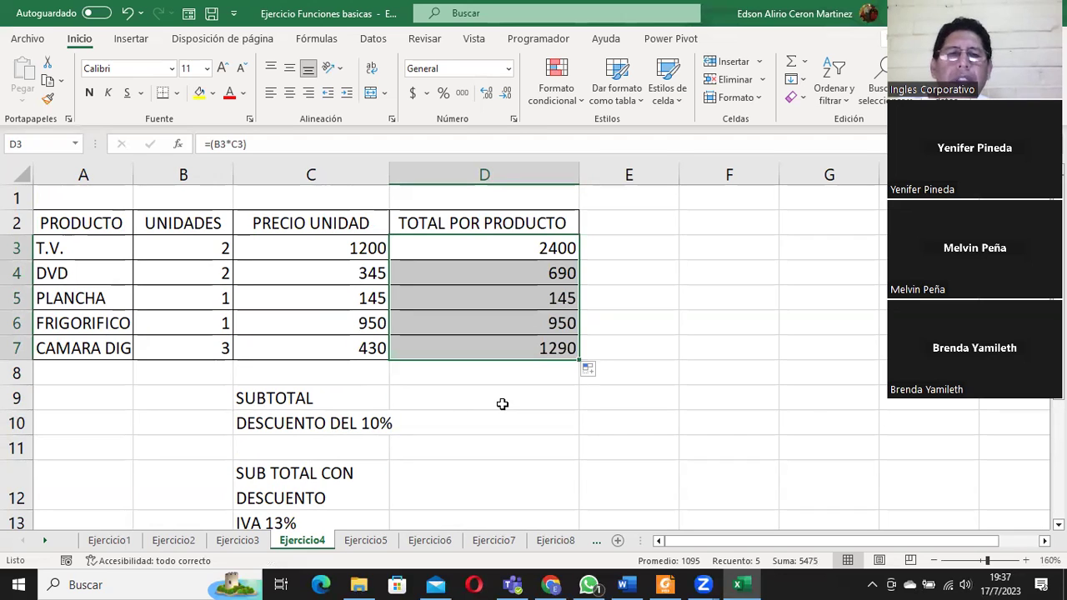
Step: Sum the product totals into D9 with AutoSum =SUMA(D3:D8), giving 5475
left_click(316, 402)
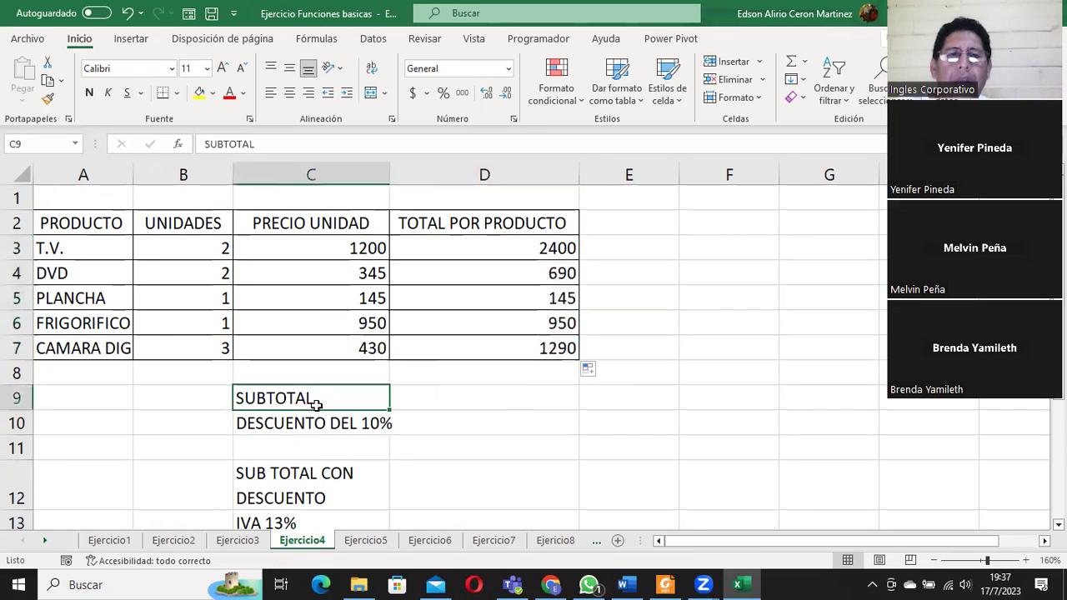
left_click(439, 401)
left_click_drag(500, 250, 489, 352)
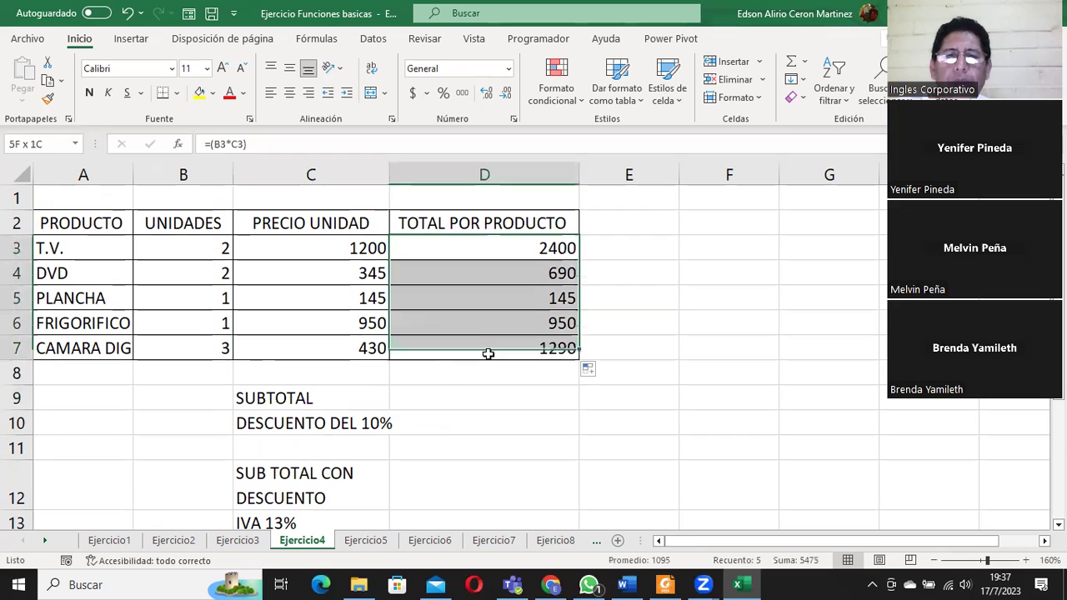
left_click(459, 400)
left_click_drag(495, 254, 495, 350)
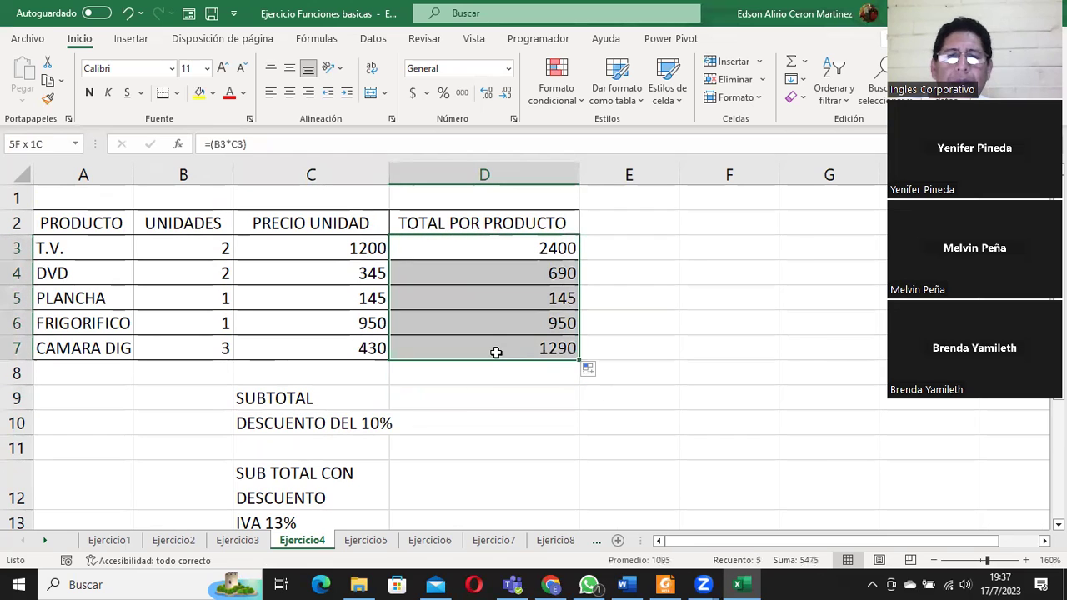
left_click(458, 398)
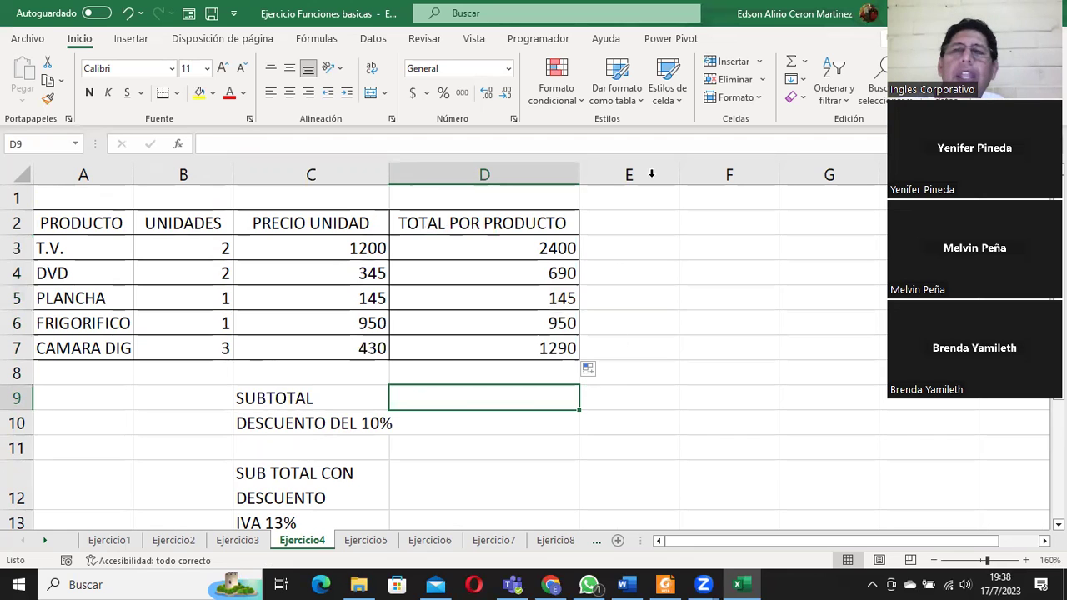
double_click(791, 61)
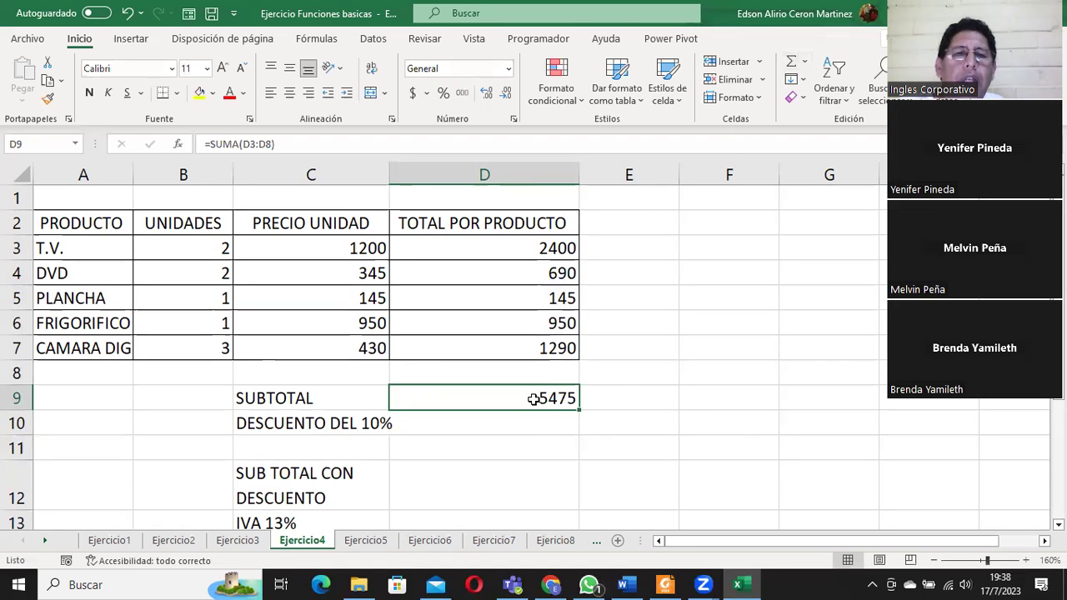
Step: Enter =(D9*10%) in D10 for the 10% discount of 547.5
left_click(507, 425)
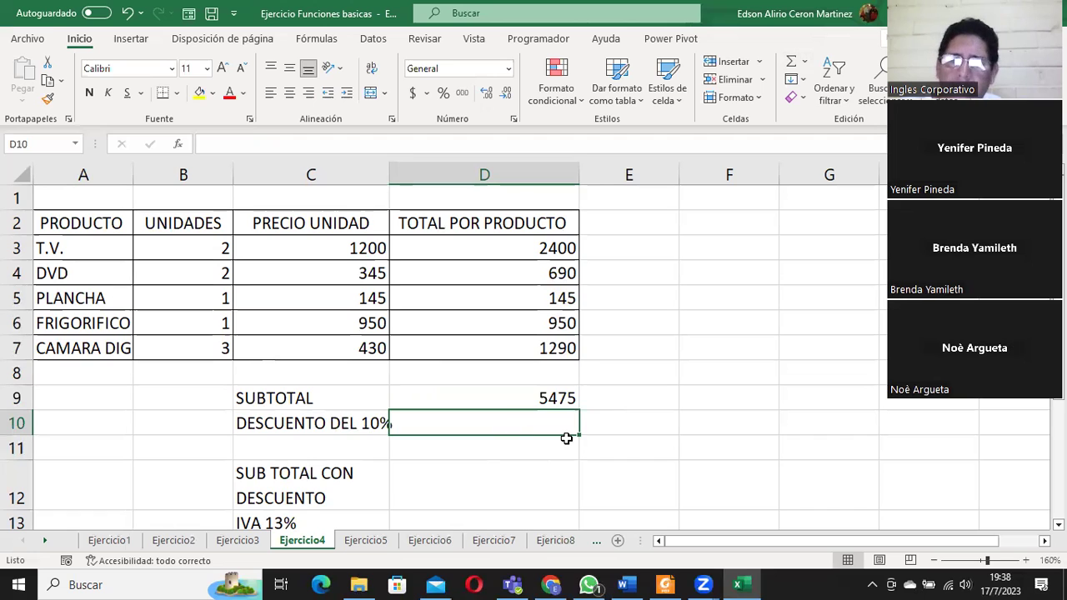
type("=(")
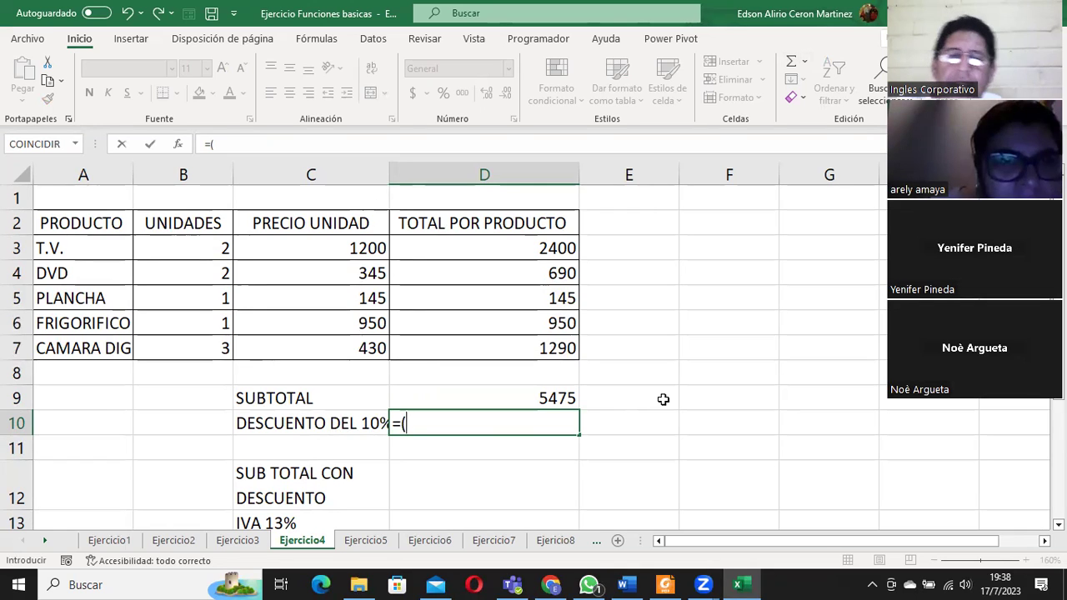
left_click(539, 396)
type("*10")
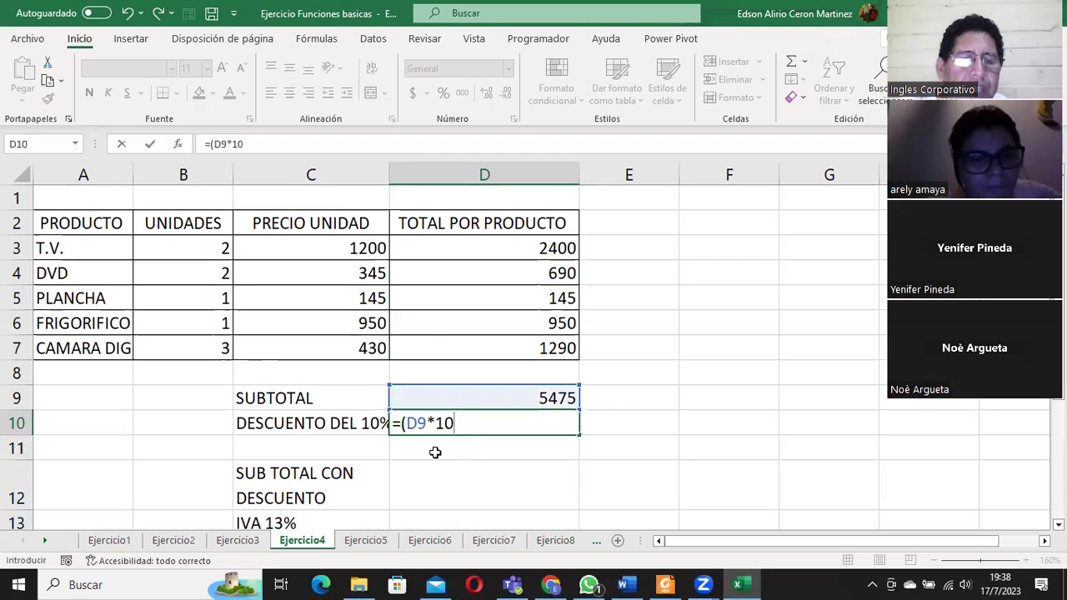
type("%)")
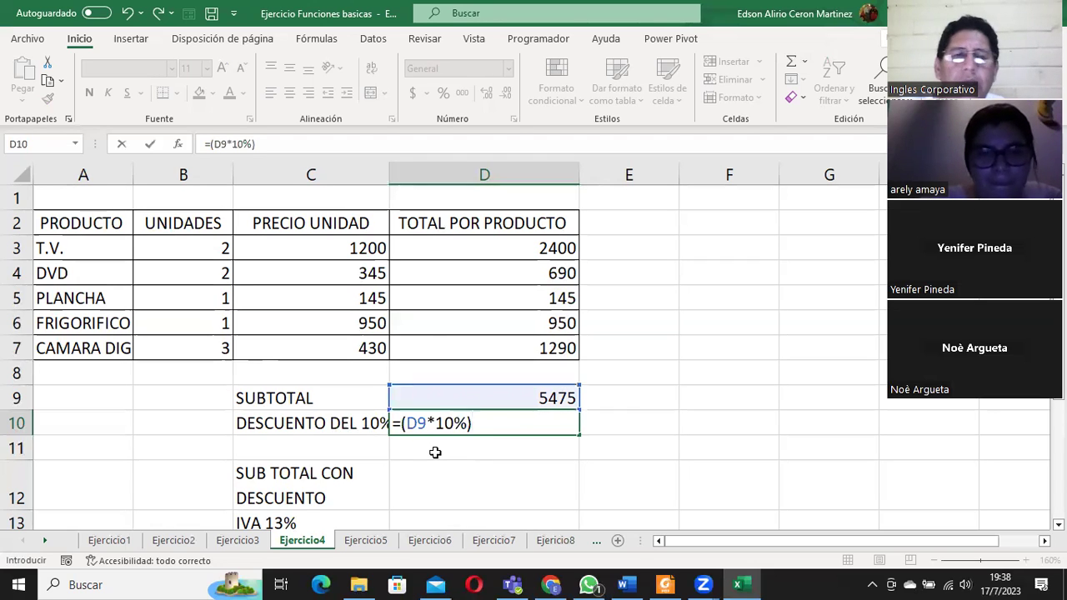
key("Return")
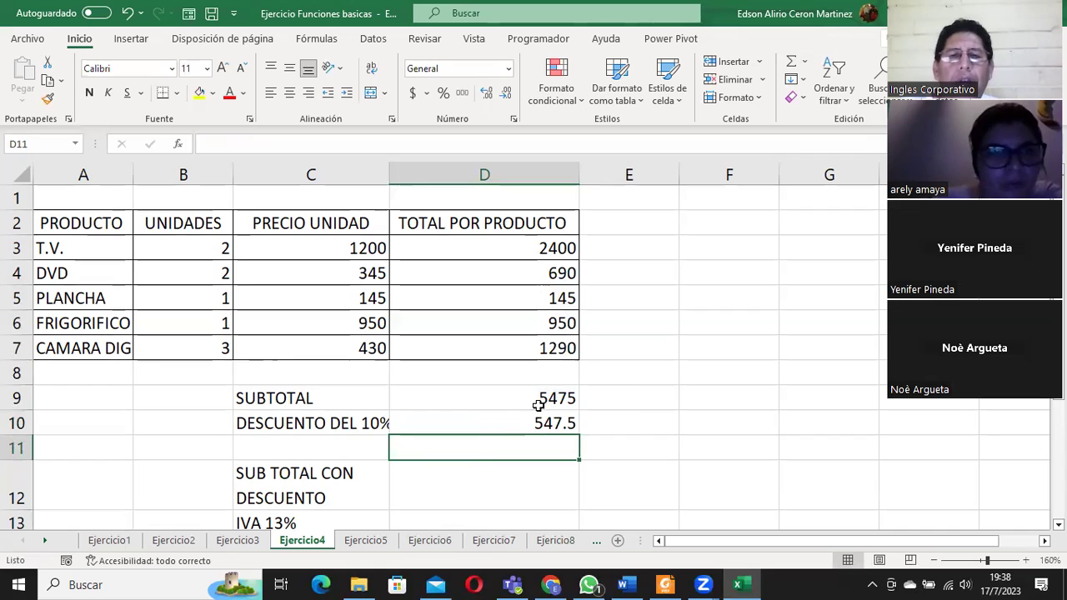
Step: Enter =(D9-D10) in D12 for a discounted subtotal of 4927.5
left_click(429, 473)
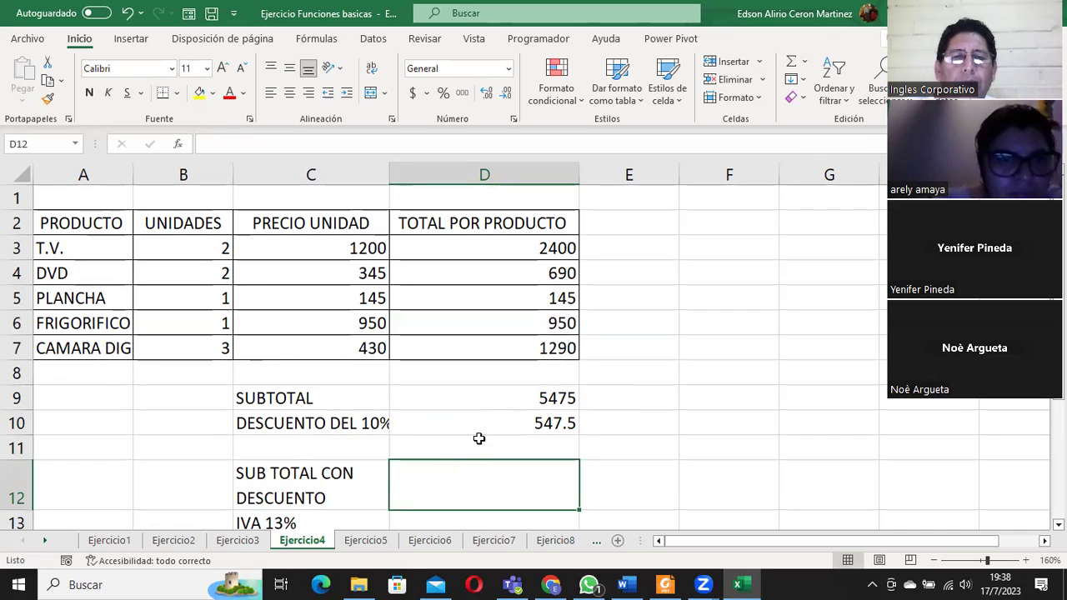
left_click(497, 396)
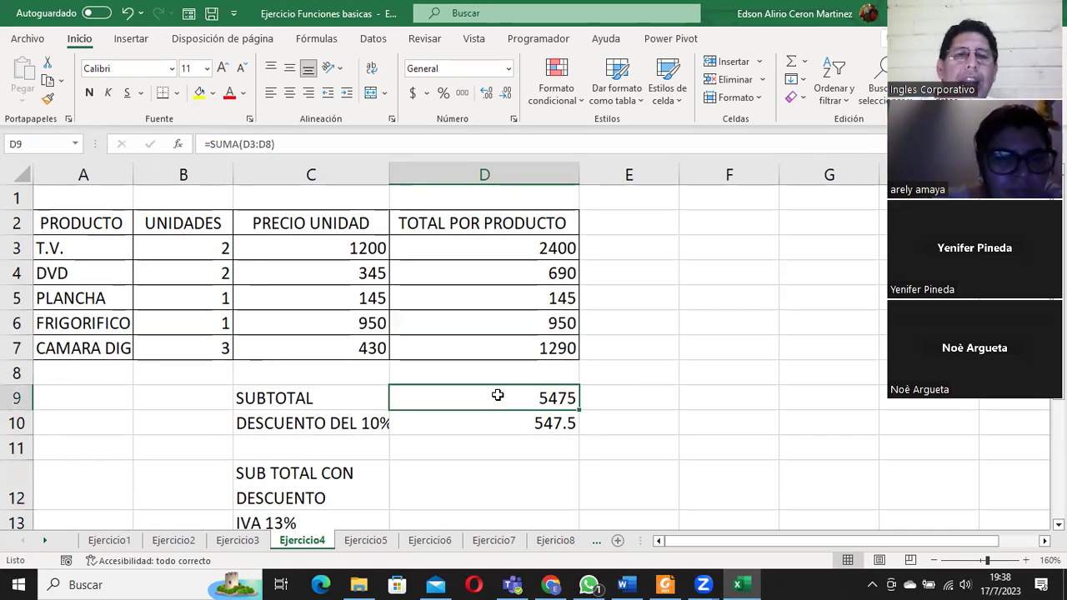
left_click(498, 420)
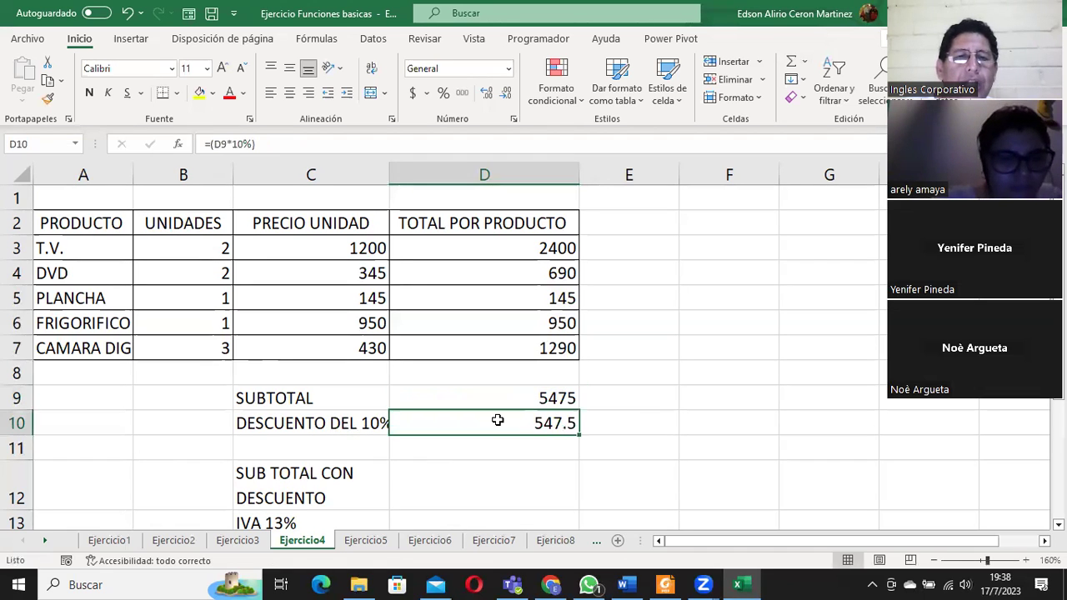
left_click(471, 490)
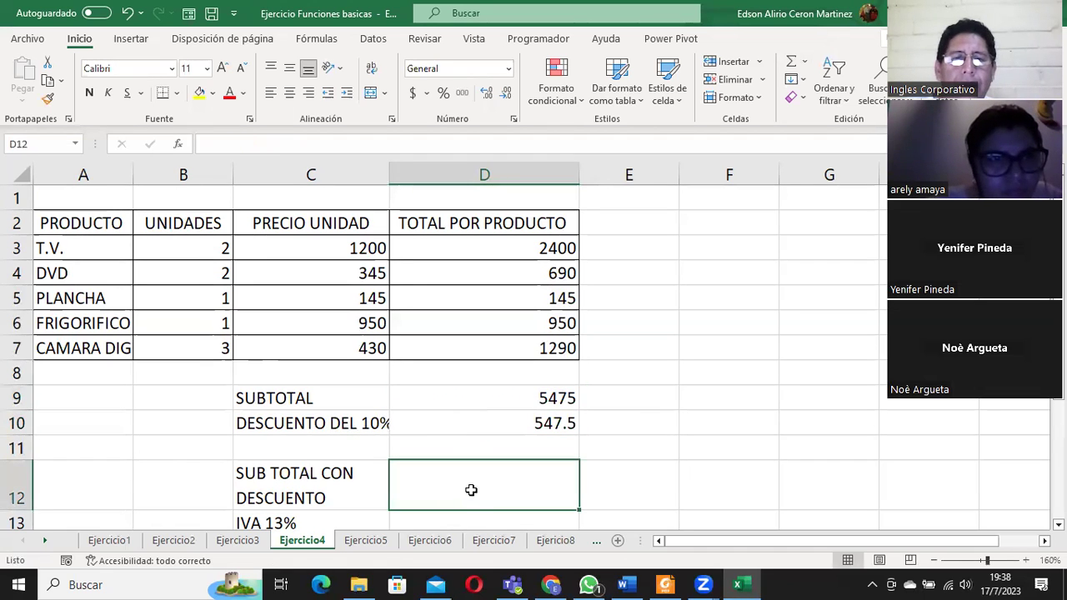
double_click(471, 490)
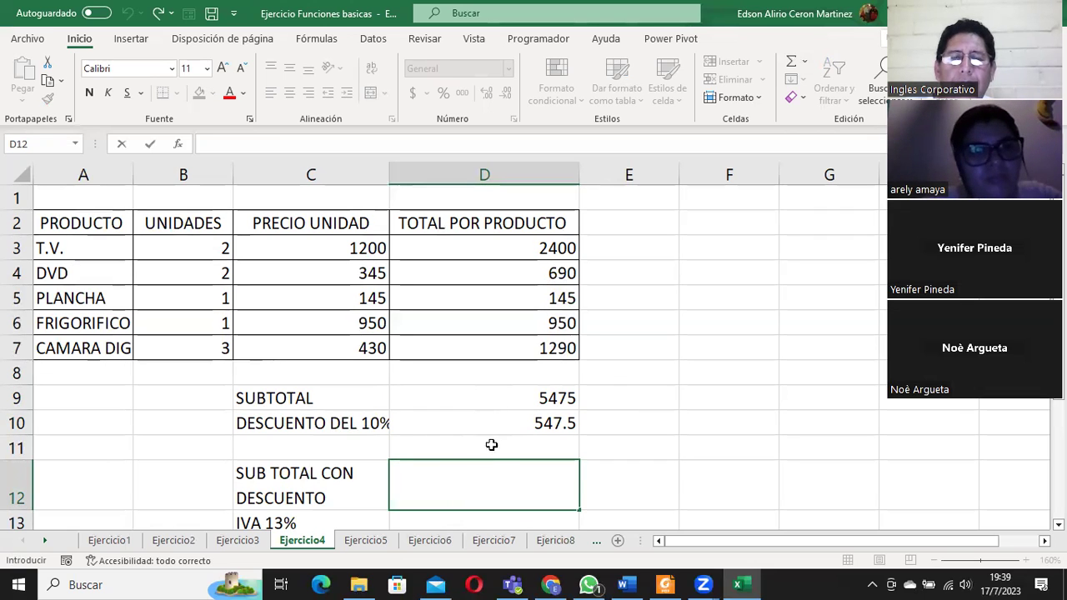
type("=(")
left_click(535, 402)
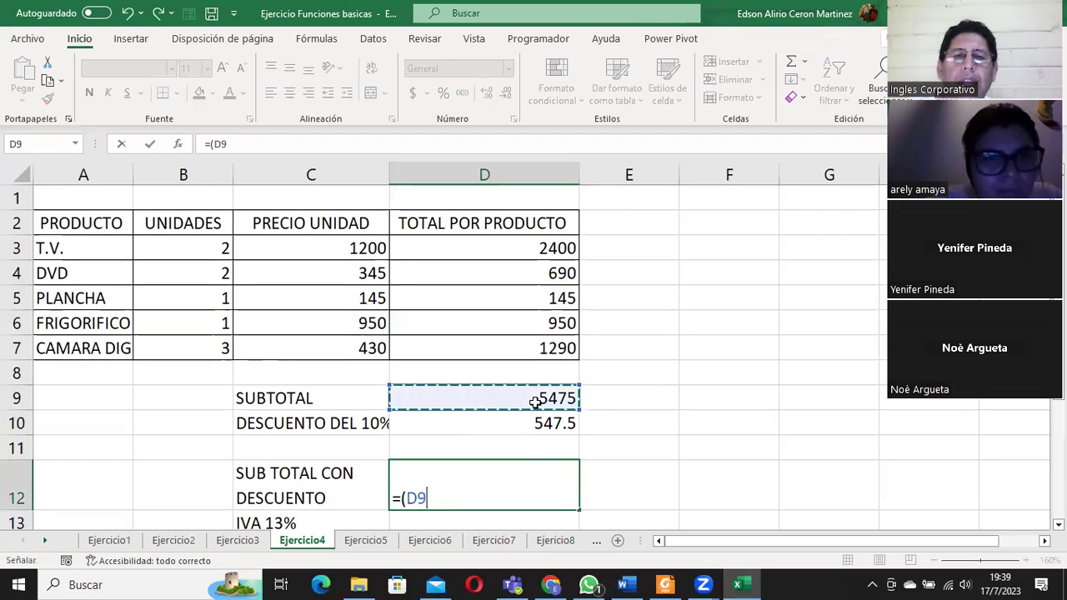
type("-")
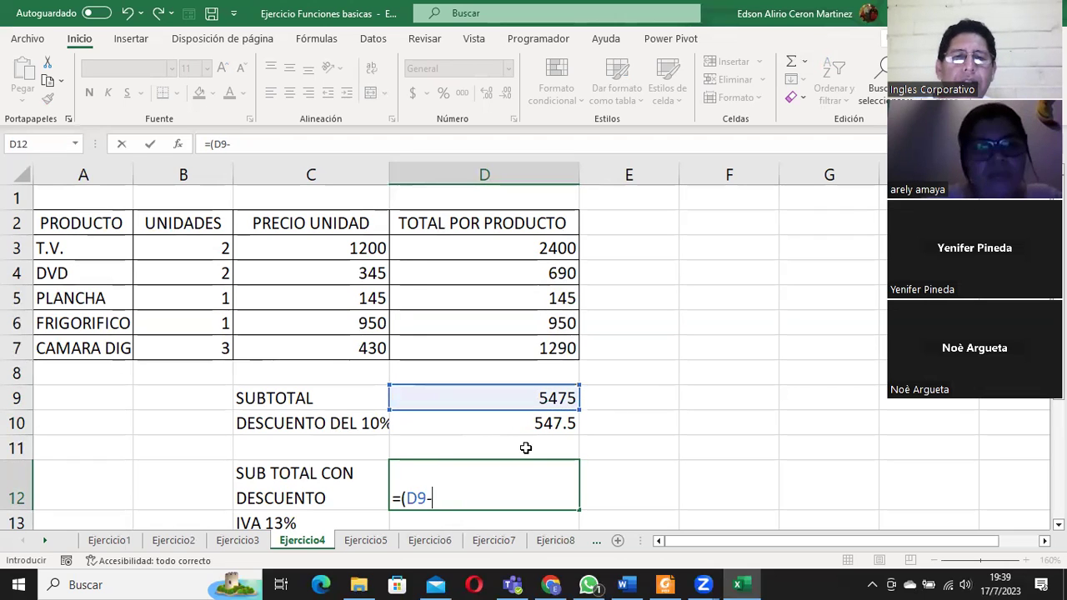
left_click(521, 426)
type(")")
key("Return")
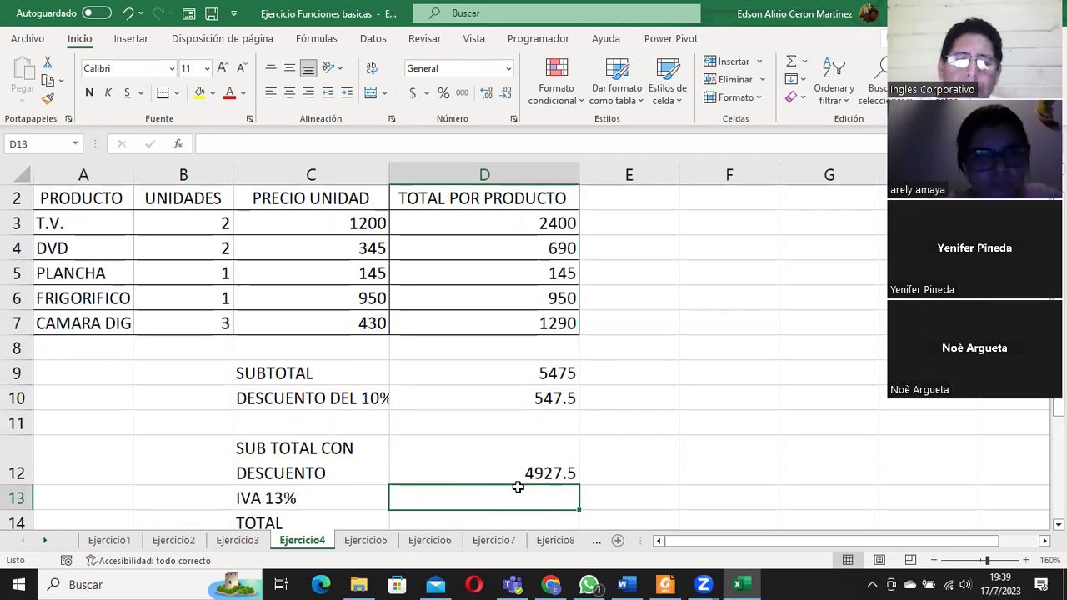
Step: Enter =(D12*13%) in D13 for an IVA of 640.575
type("=(")
left_click(522, 464)
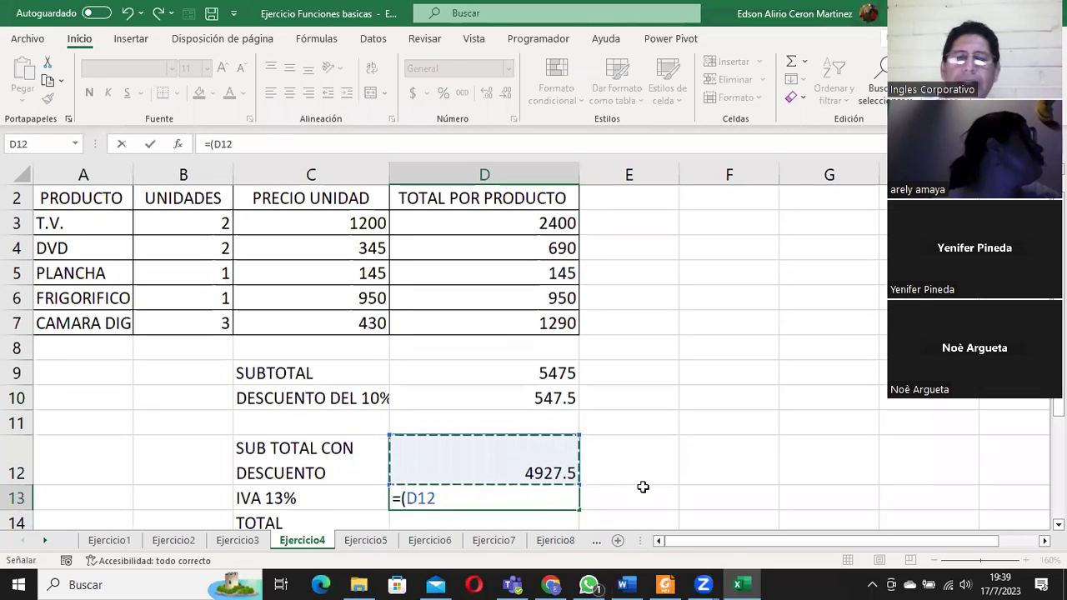
type("*13")
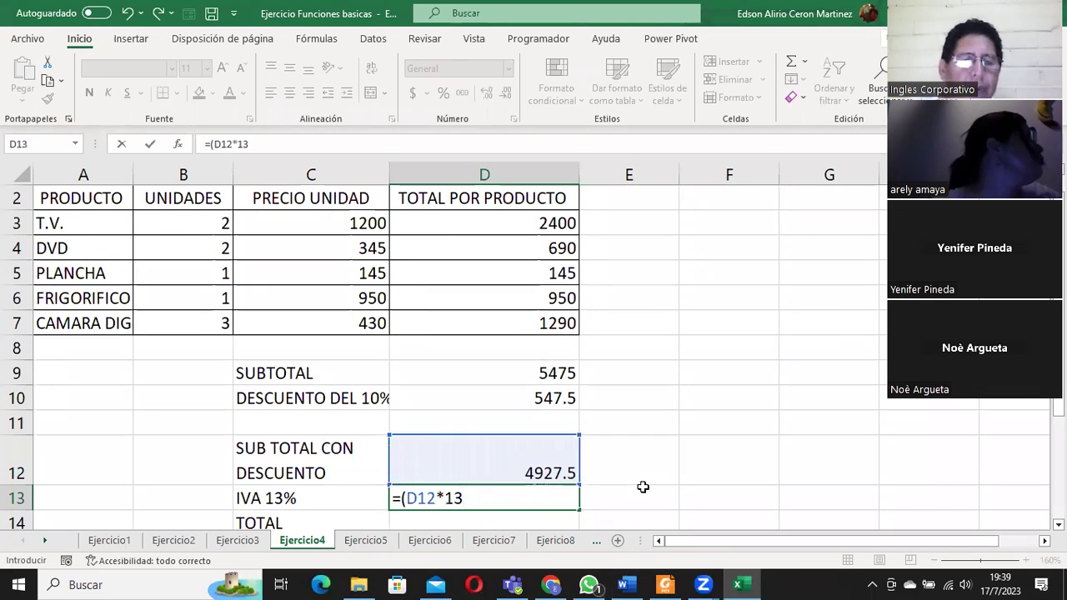
type("%)")
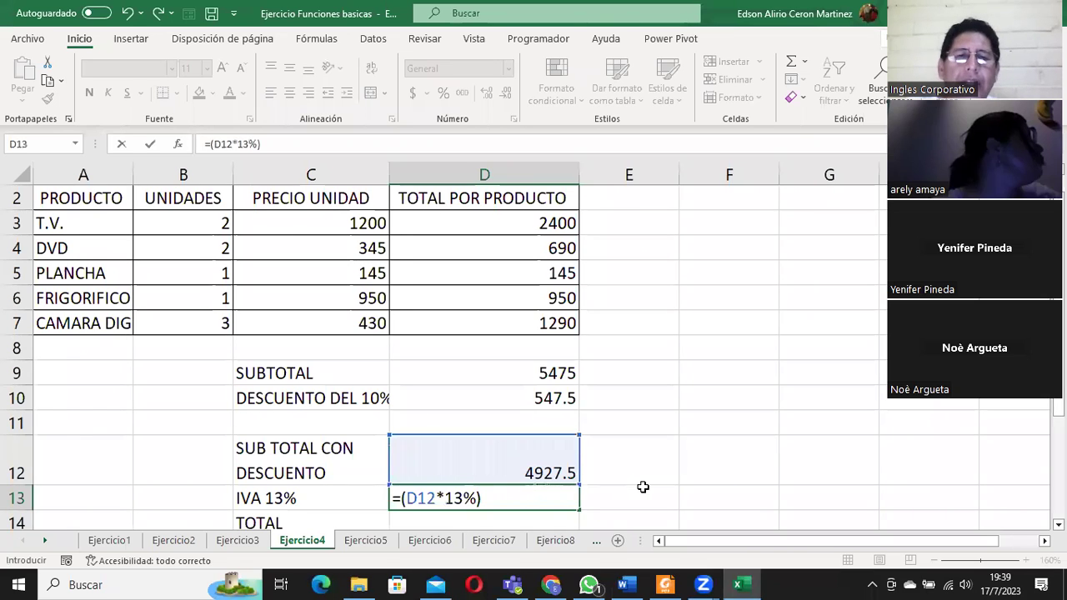
key("Return")
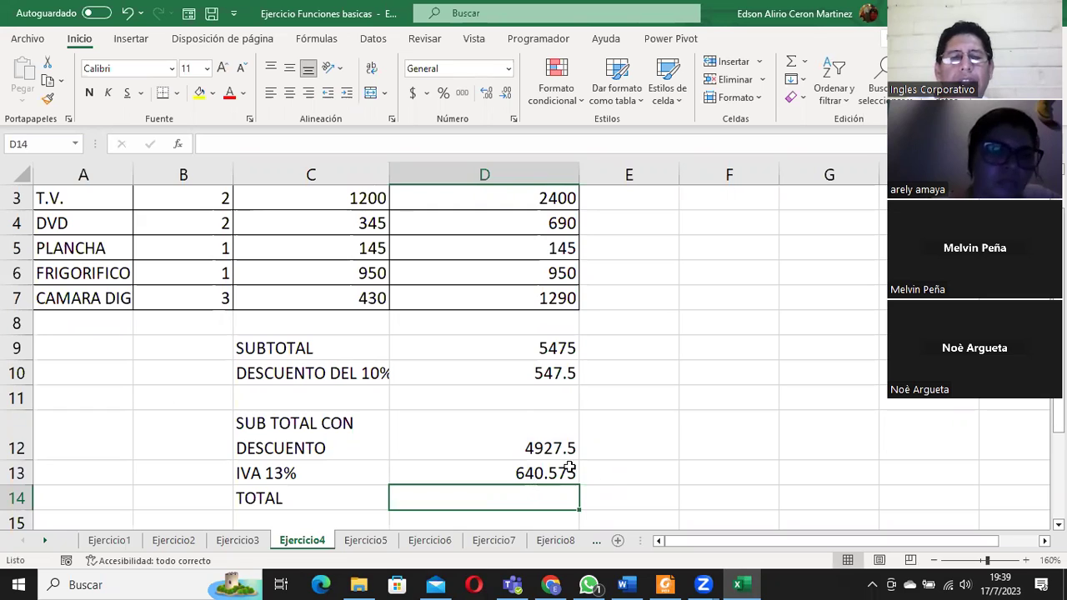
left_click_drag(528, 451, 527, 472)
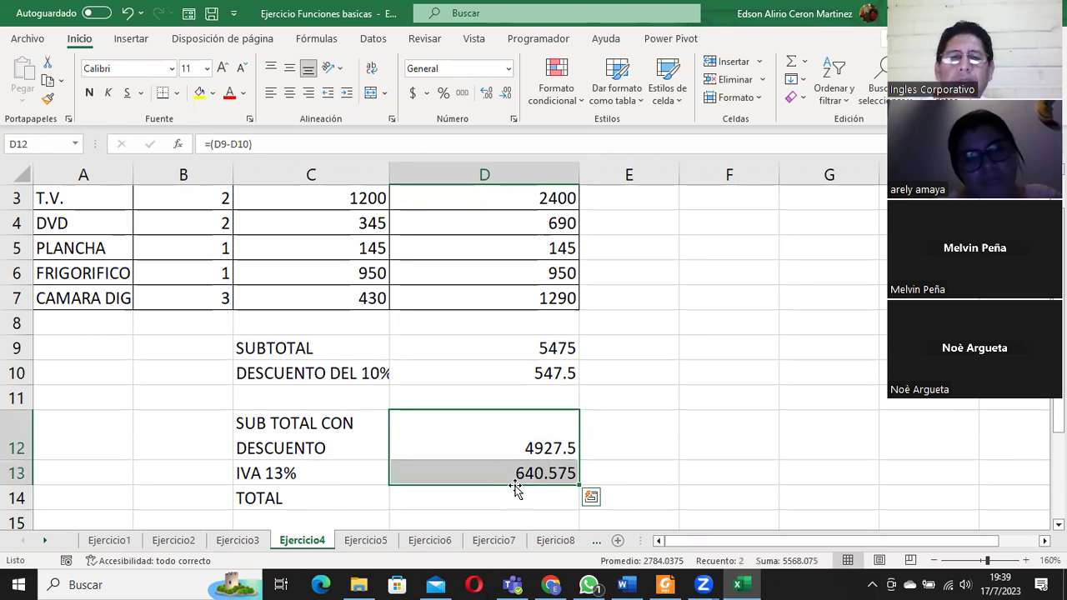
Step: Enter =suma(D12:D13) in D14 for a TOTAL of 5568.075
left_click(509, 489)
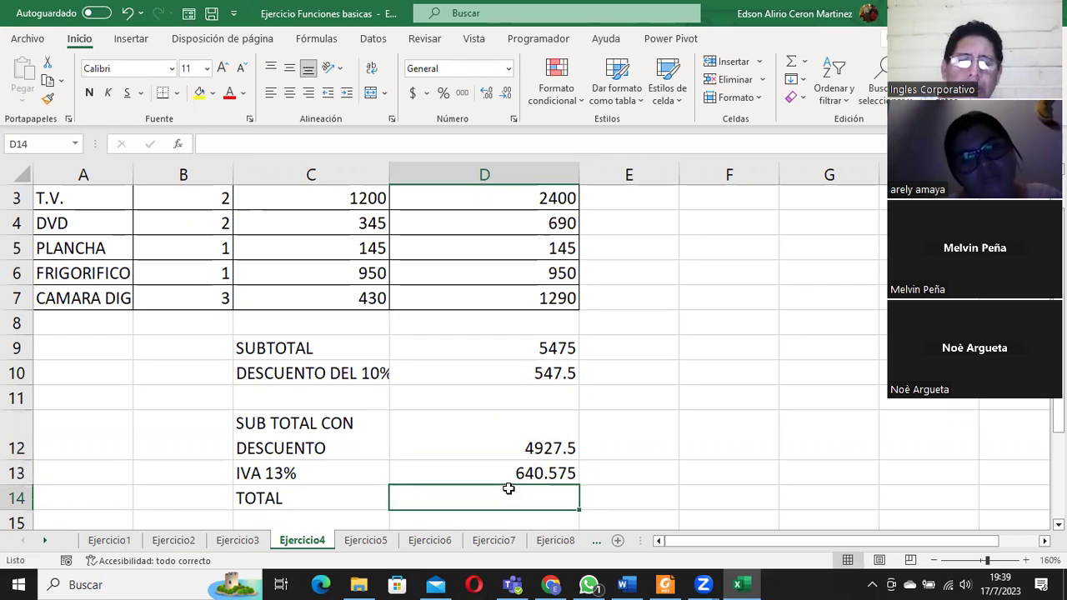
type("=")
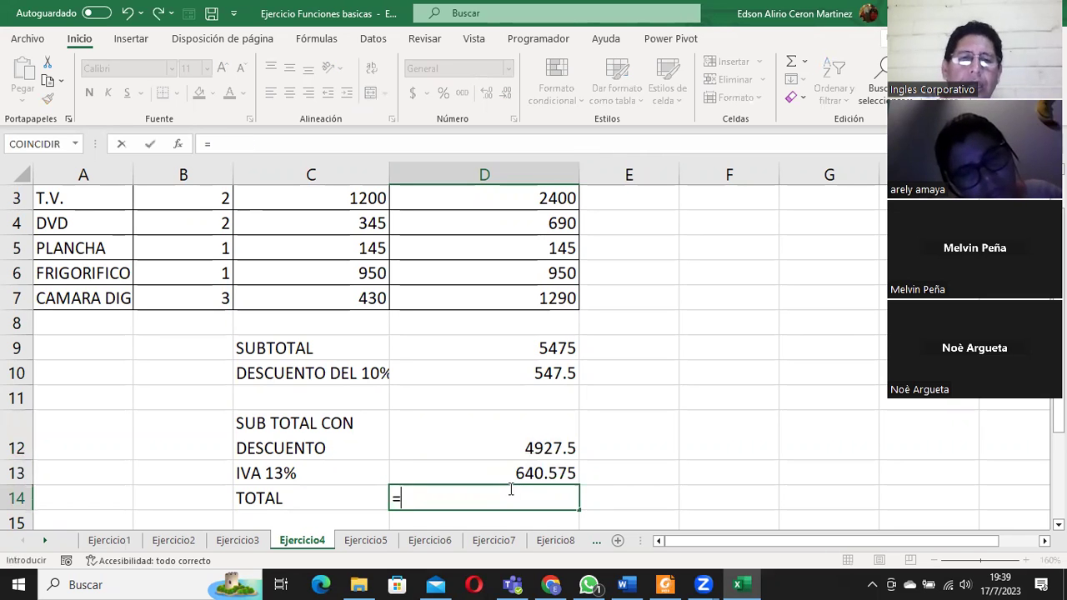
type("suma")
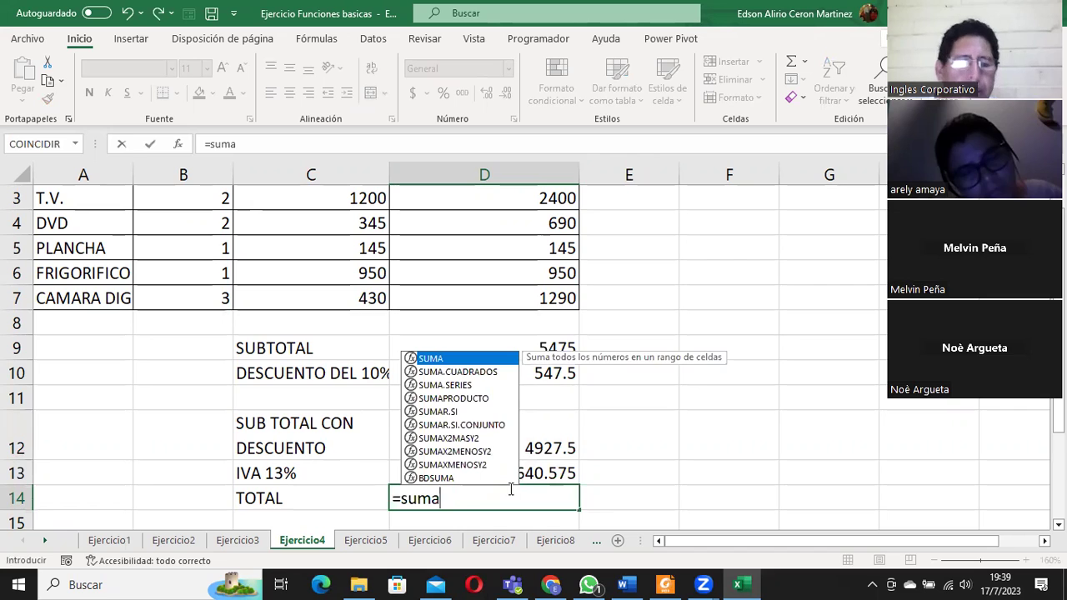
type("(")
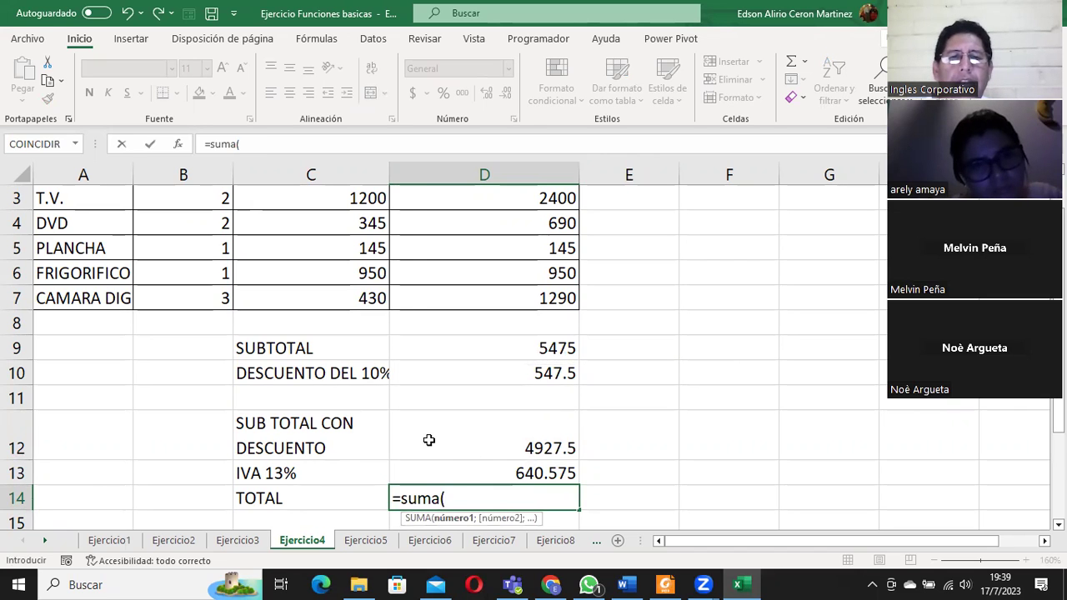
left_click(428, 450)
left_click_drag(428, 452, 429, 472)
type(")")
key("Return")
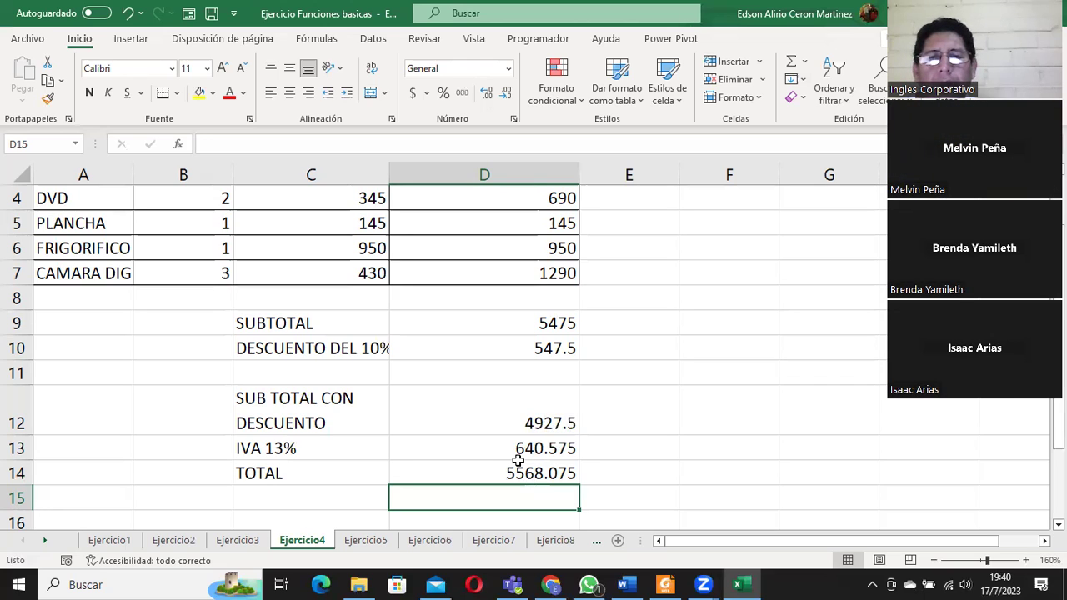
Step: Inspect the subtotal and discount formulas, then clear the discount in D10
left_click(481, 349)
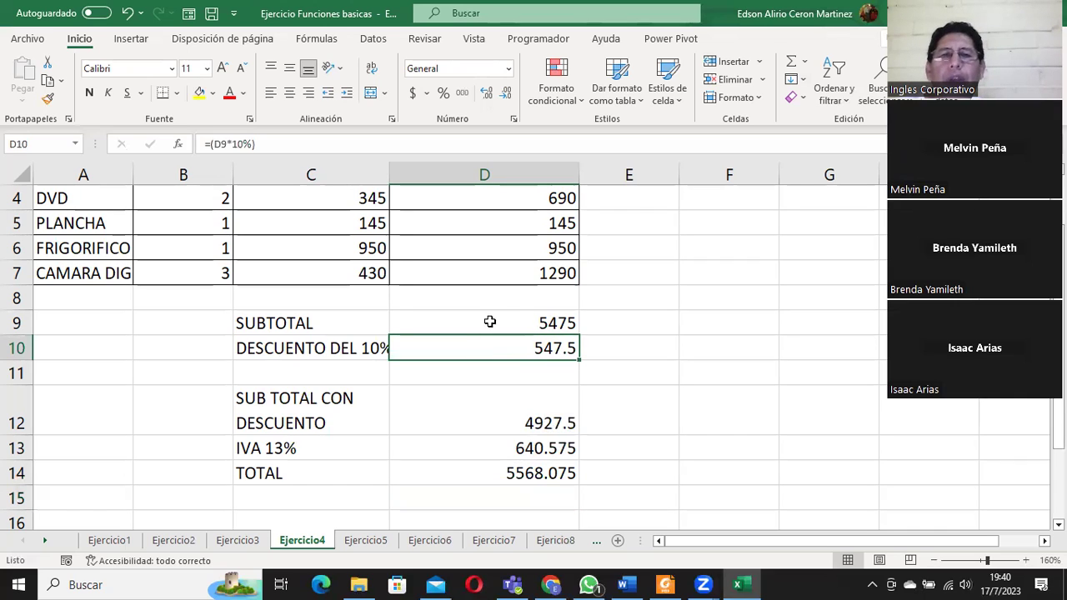
mouse_move(505, 320)
left_mouse_down()
mouse_move(500, 348)
mouse_move(502, 326)
left_mouse_up()
left_click(500, 325)
left_click(504, 344)
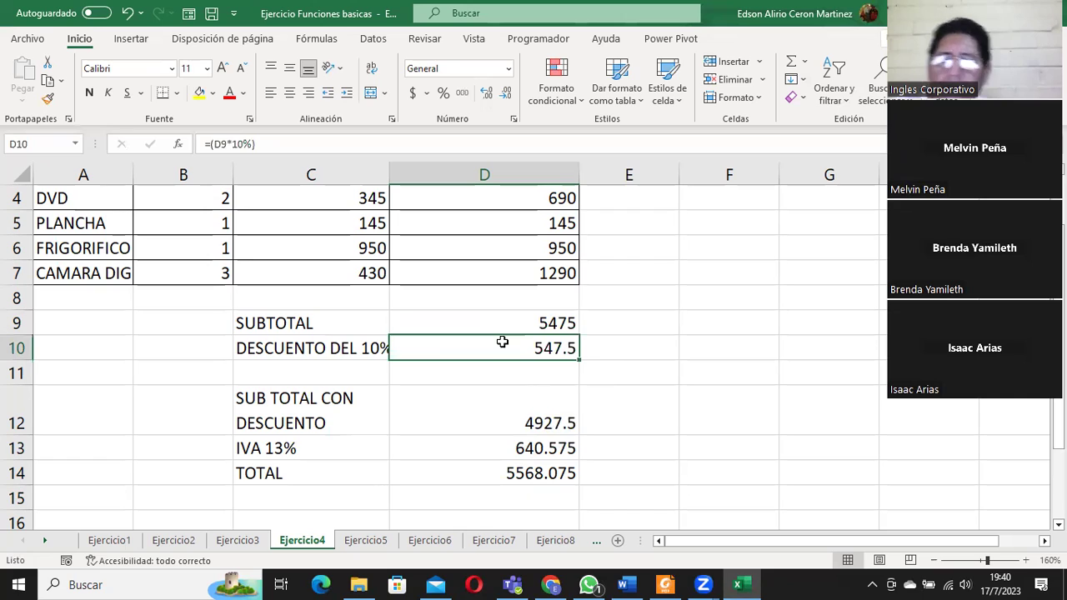
key("Delete")
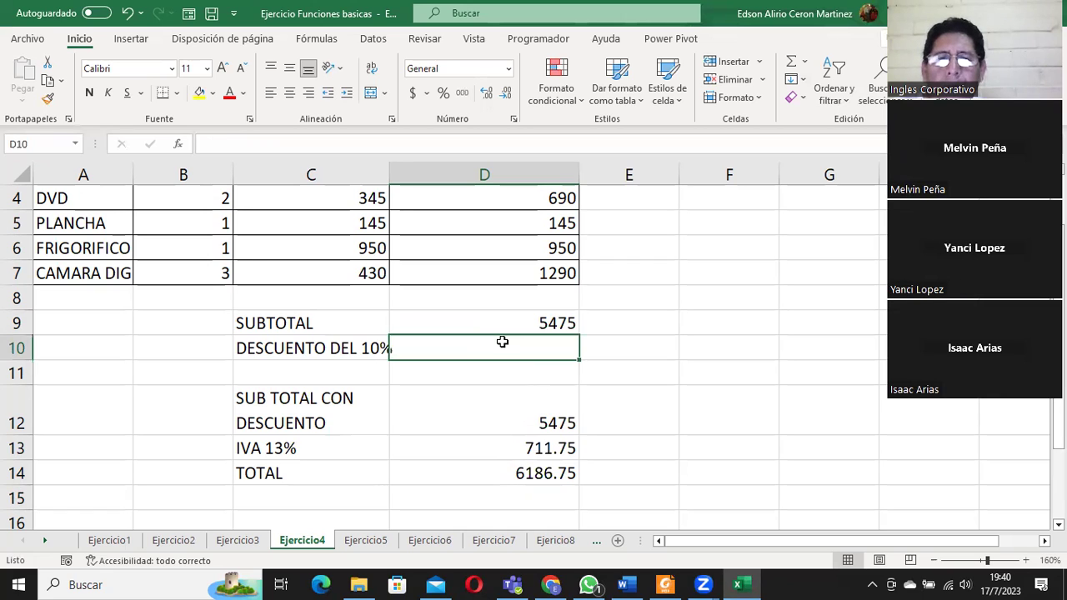
Step: Recheck D12 and reconfirm the IVA formula =(D12*13%) in D13, now 711.75
left_click(469, 422)
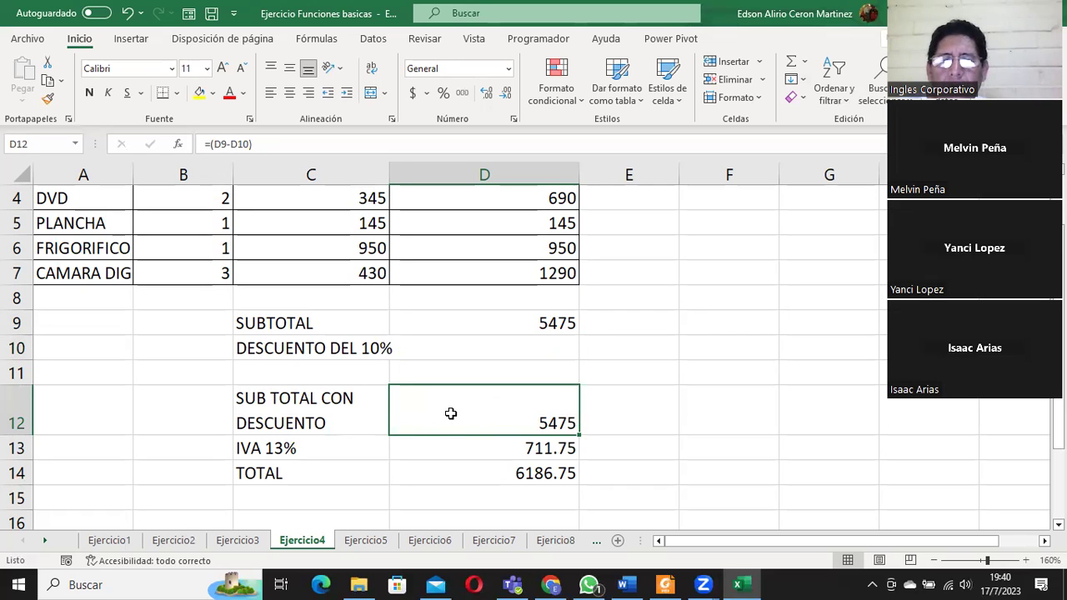
left_click(476, 448)
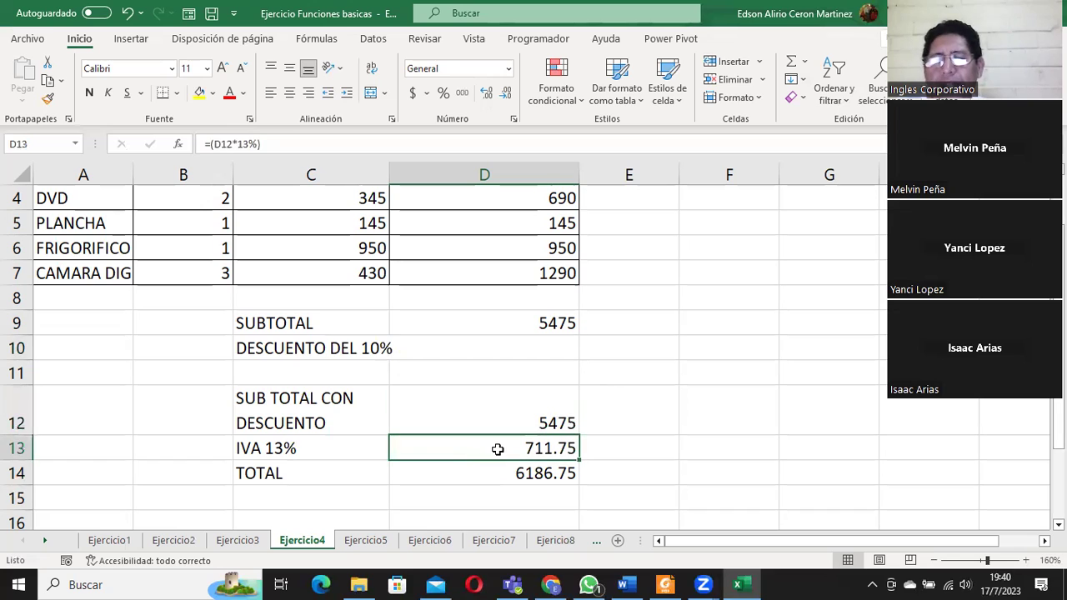
left_click(281, 143)
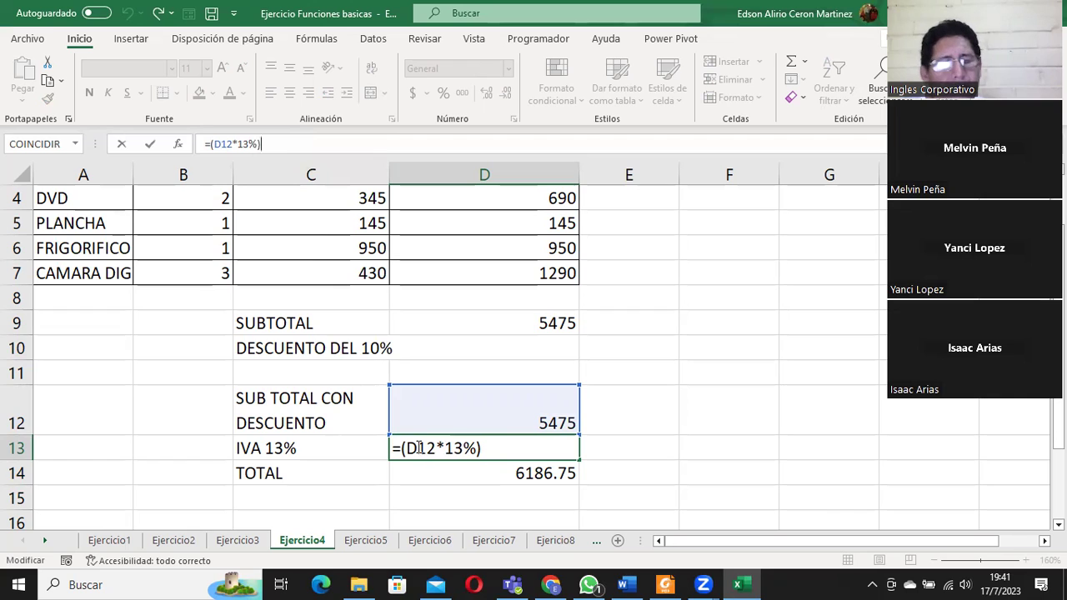
key("ctrl+Return")
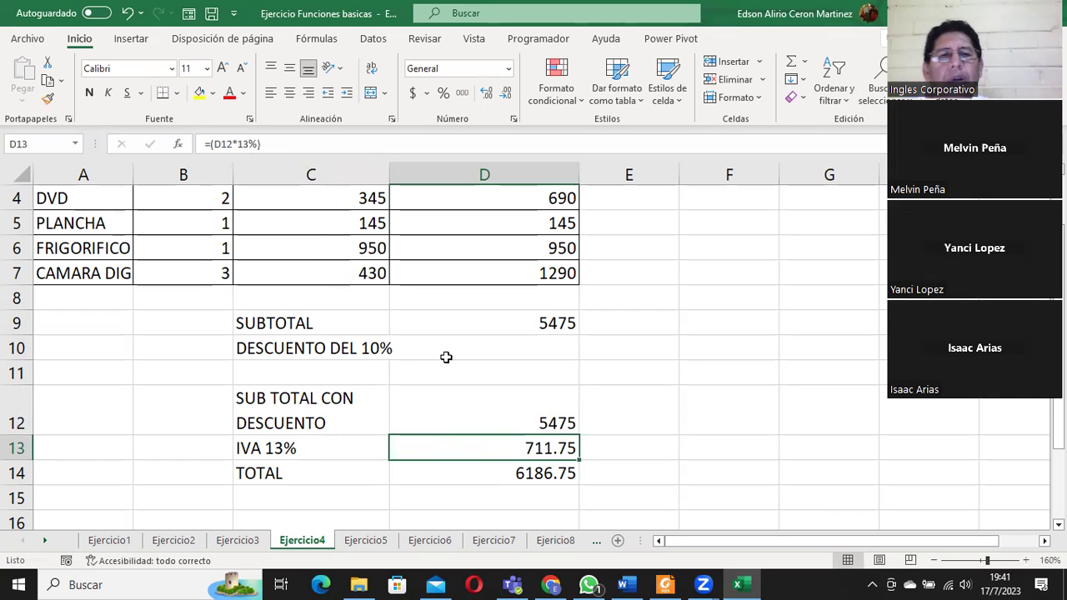
left_click(452, 347)
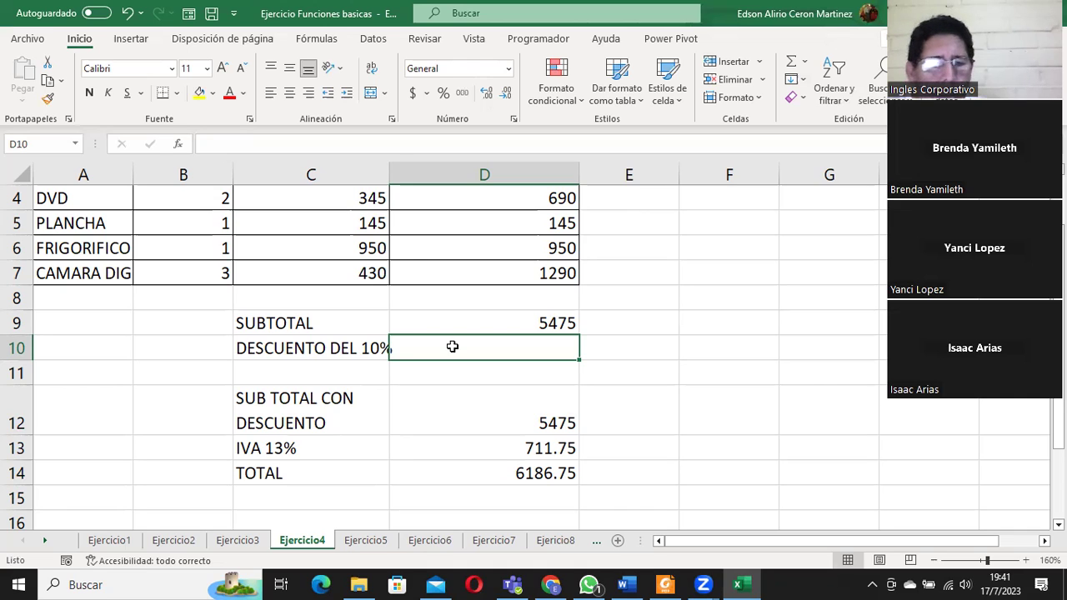
Step: Abandon a half-typed discount formula and check the 10% in the DESCUENTO label
type("=(")
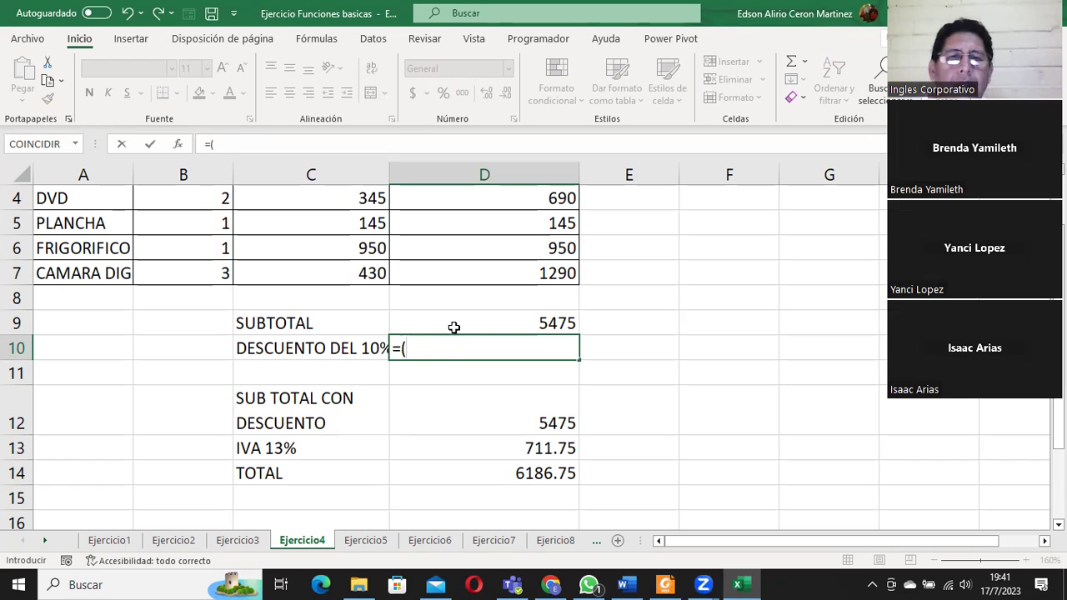
left_click(453, 324)
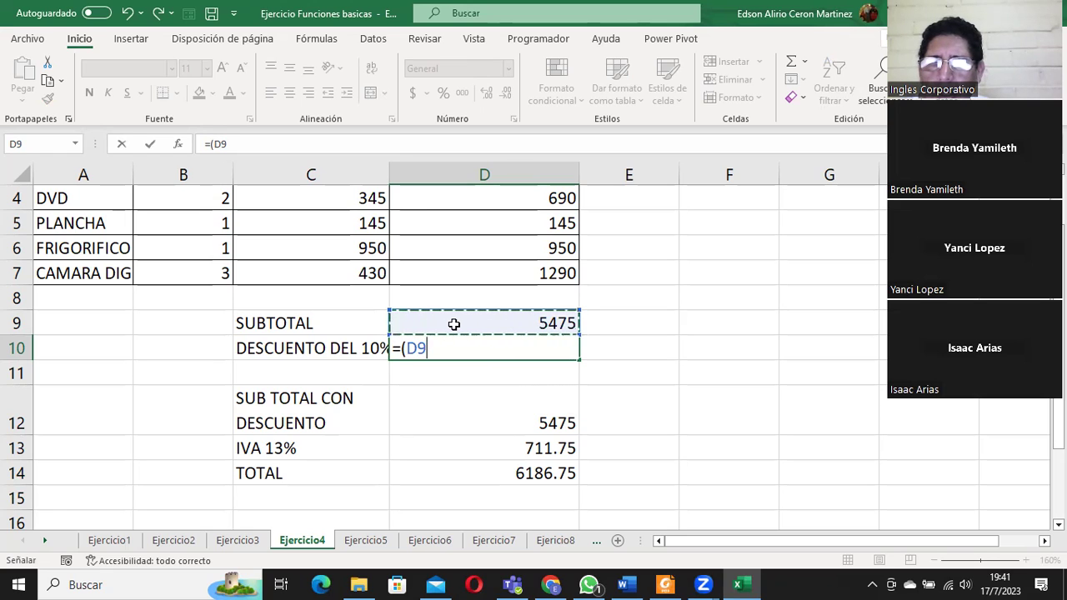
type("*")
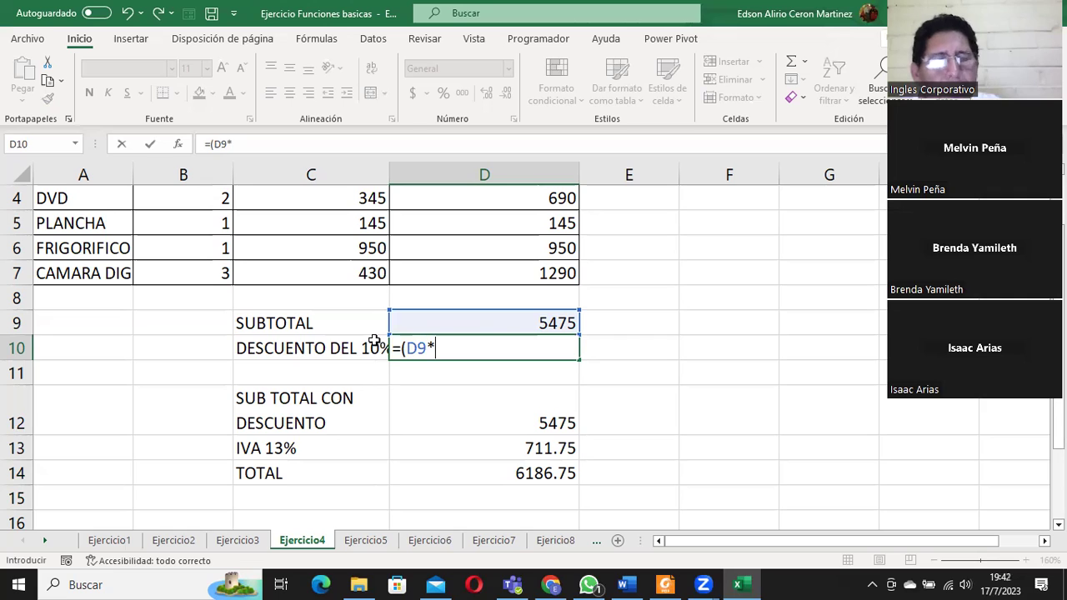
key("Escape")
left_click(374, 344)
double_click(371, 348)
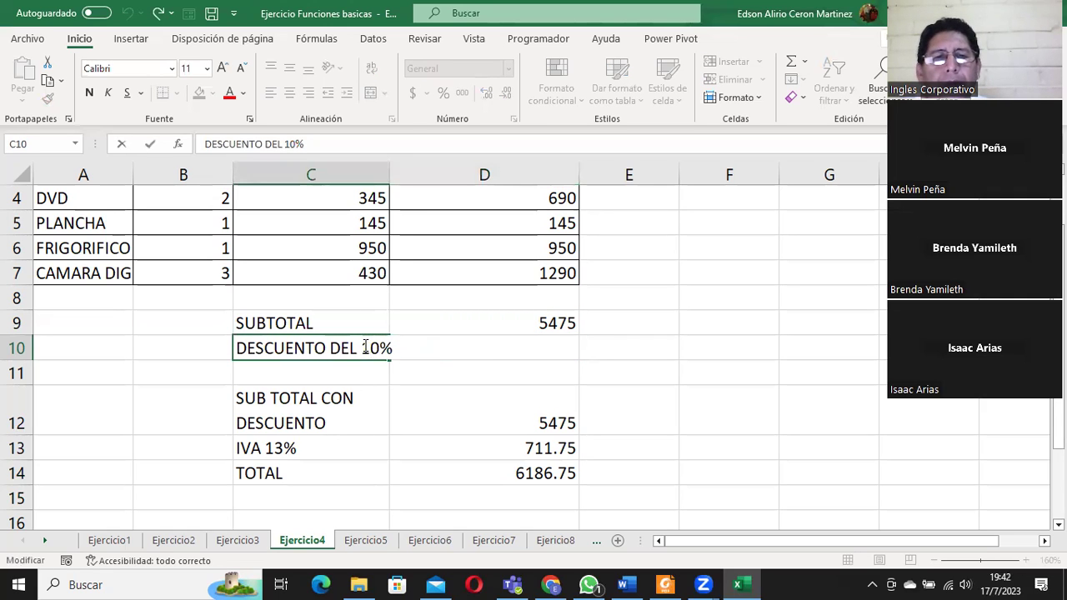
left_click_drag(361, 348, 398, 351)
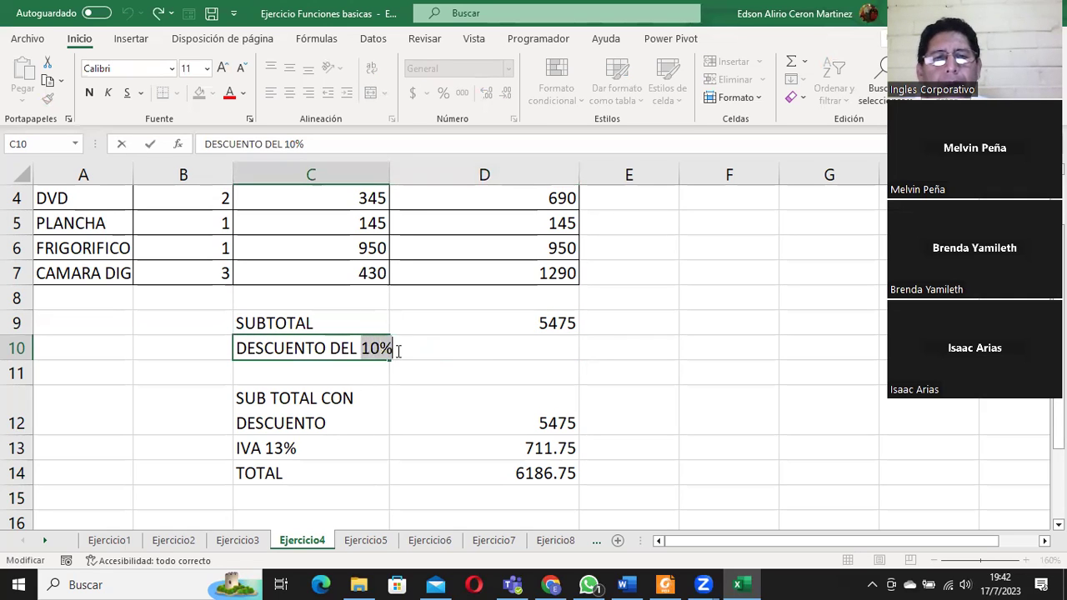
key("Escape")
Step: Enter =(D9*10%) in D10, restoring the 547.5 discount
left_click(450, 350)
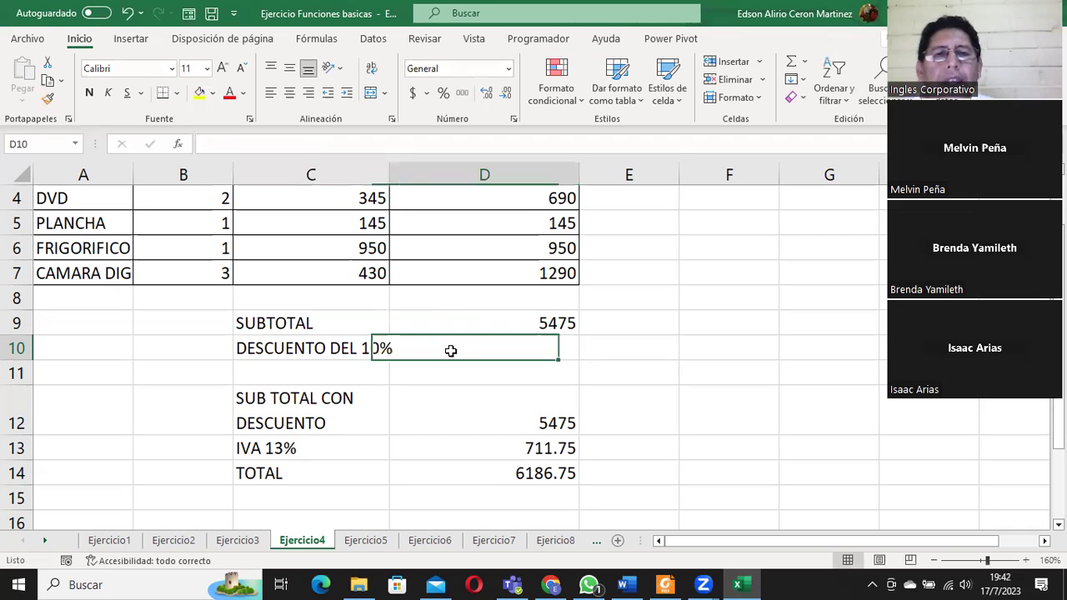
double_click(450, 350)
type("=(")
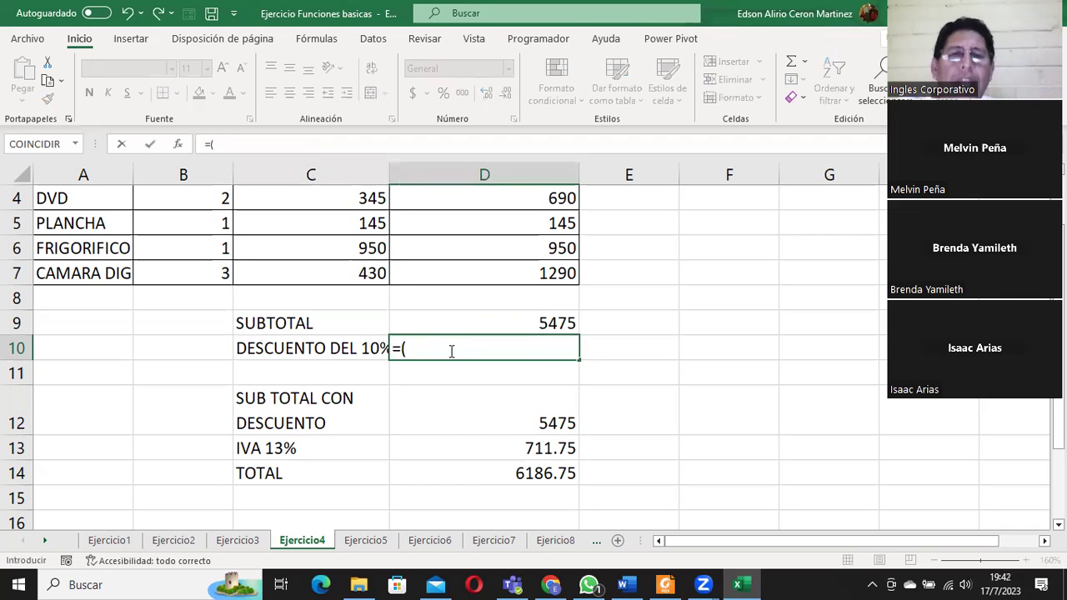
left_click(463, 327)
type("*10")
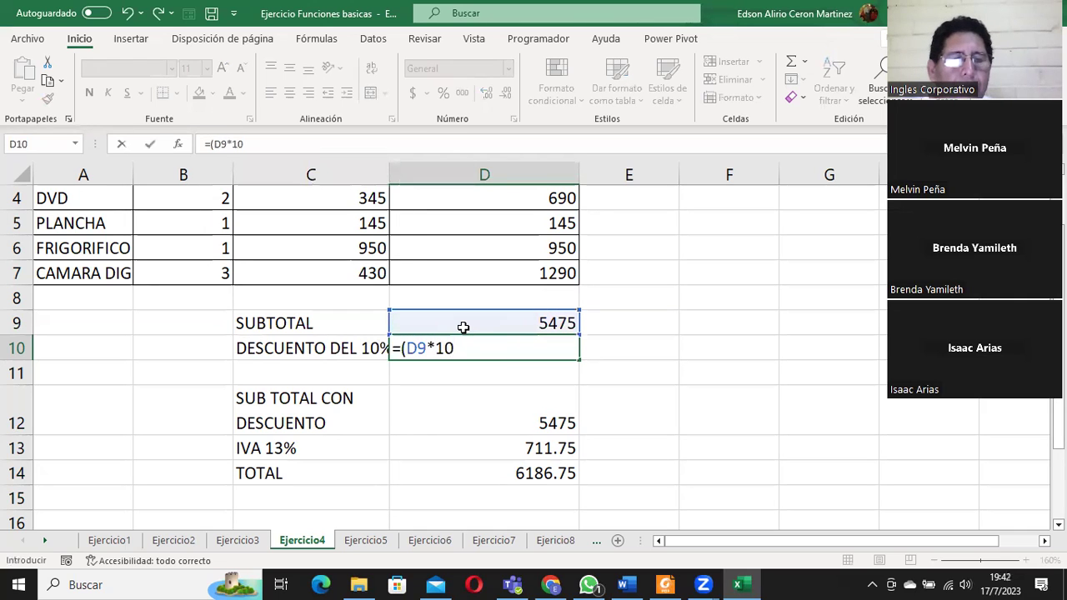
type("%)")
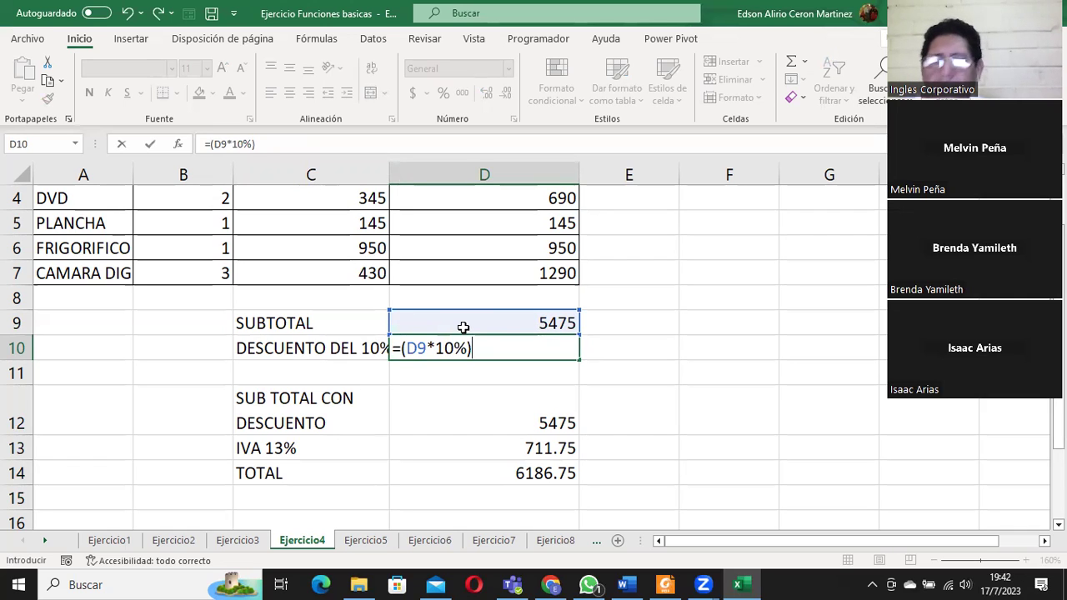
key("Return")
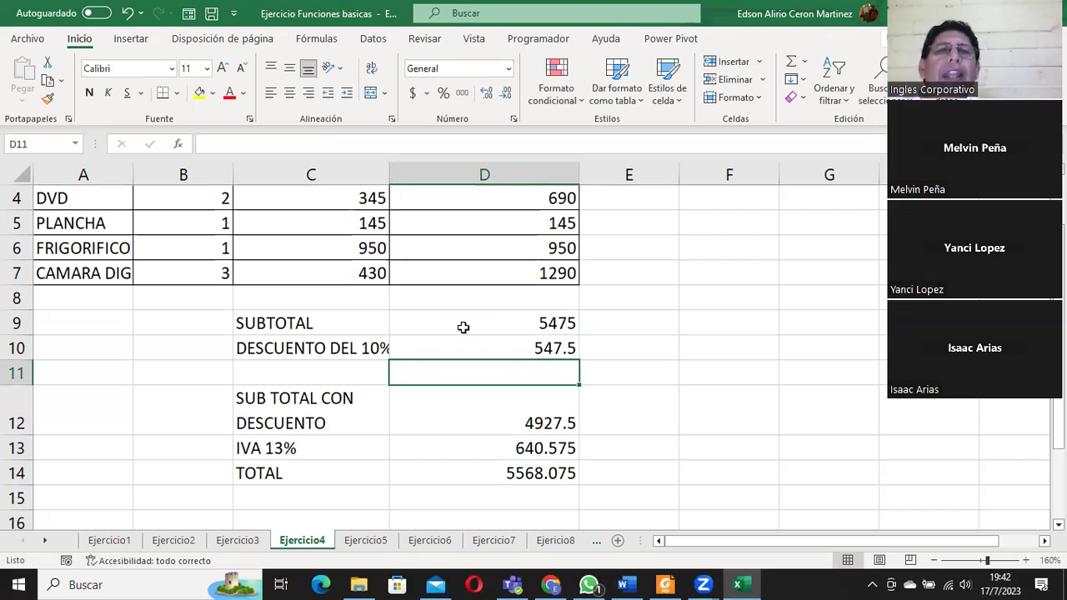
Step: Select the product totals D3:D7 and open the number format list
scroll(529, 350, "up", 1)
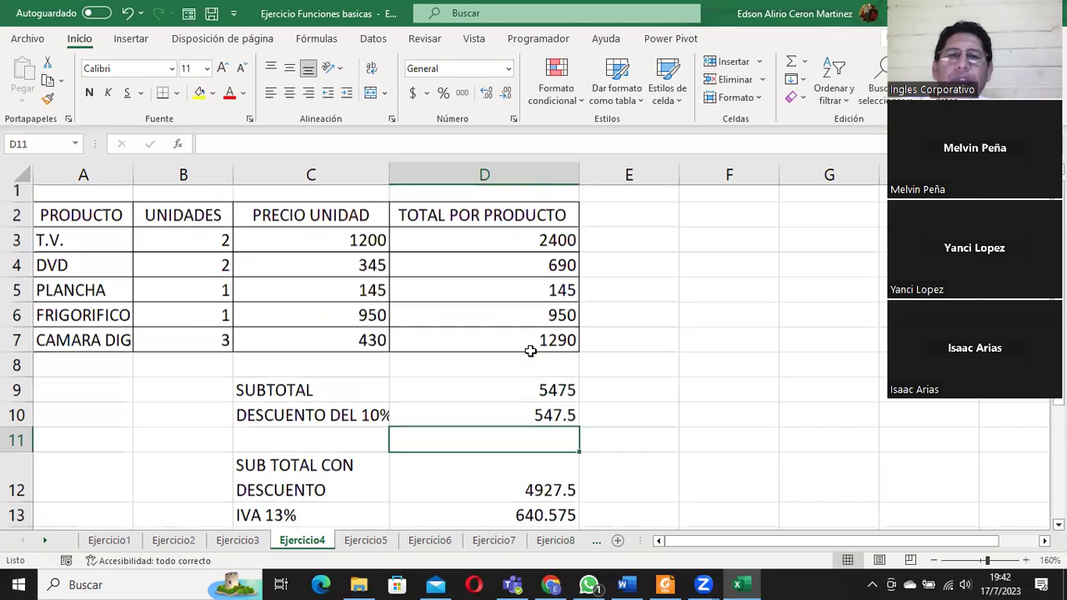
left_click_drag(483, 243, 480, 342)
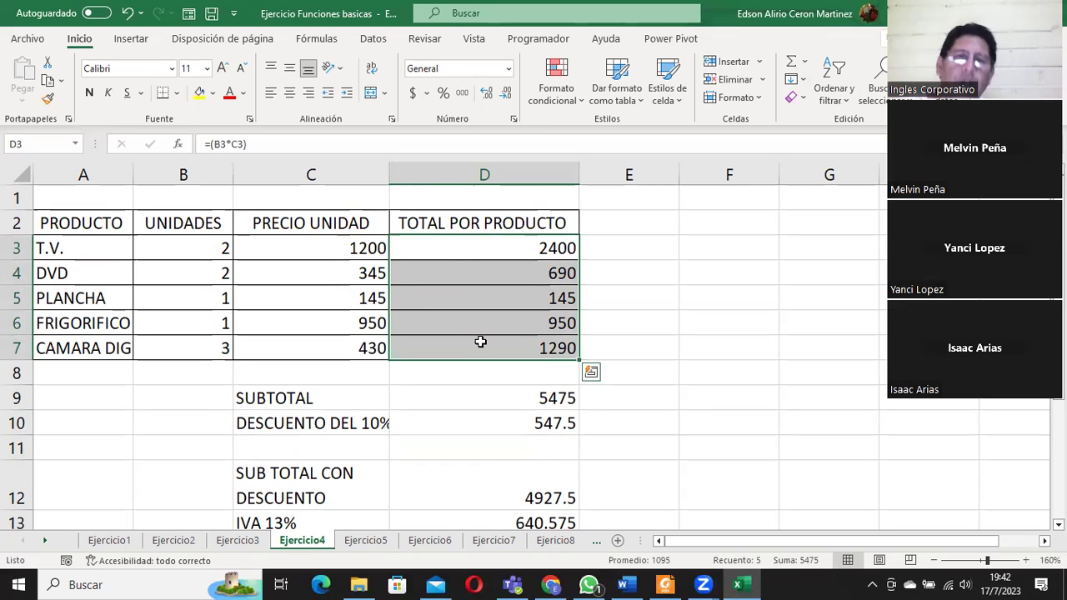
left_click(509, 71)
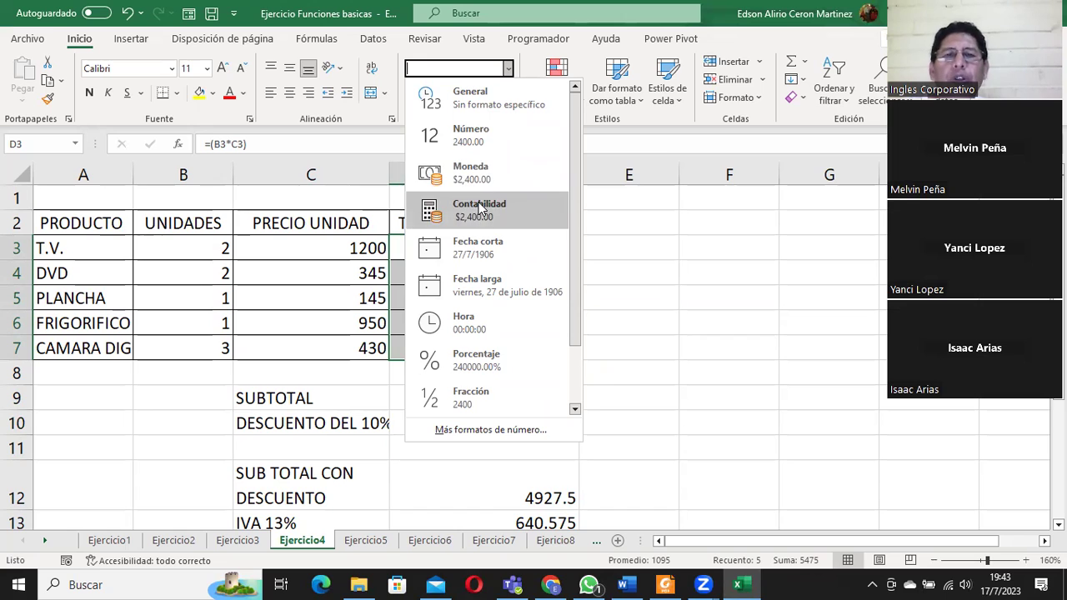
Step: Browse the number format list and Format Cells currency options without applying any format
left_click(342, 313)
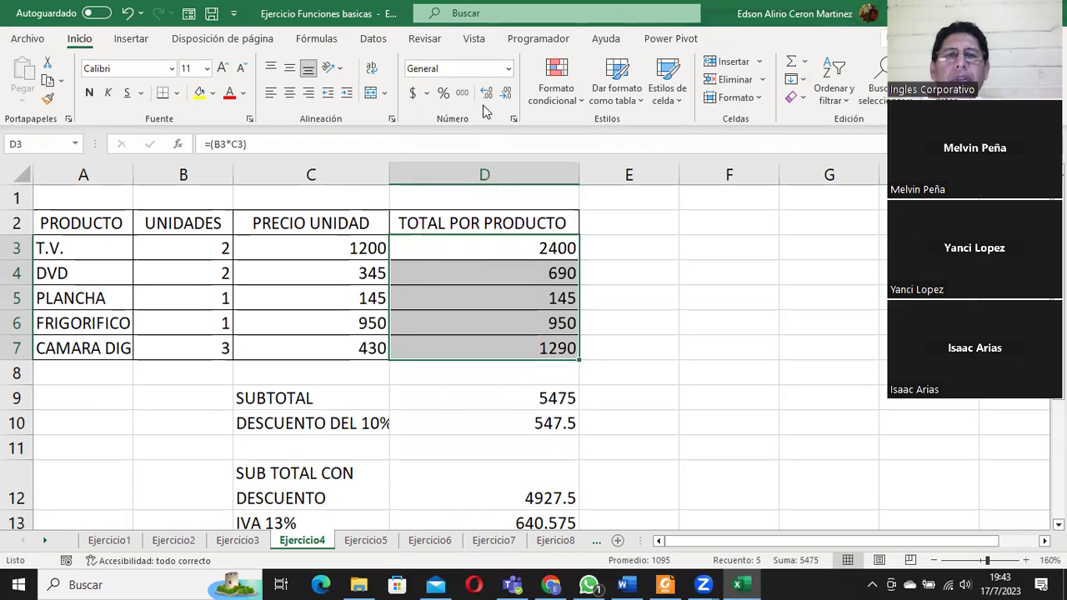
left_click(499, 69)
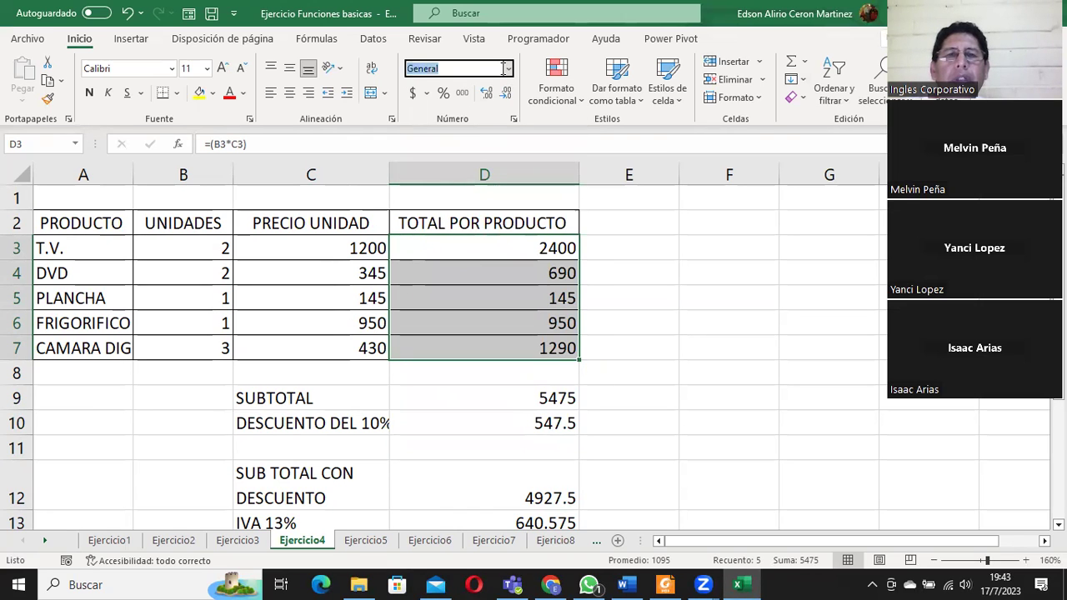
left_click(514, 119)
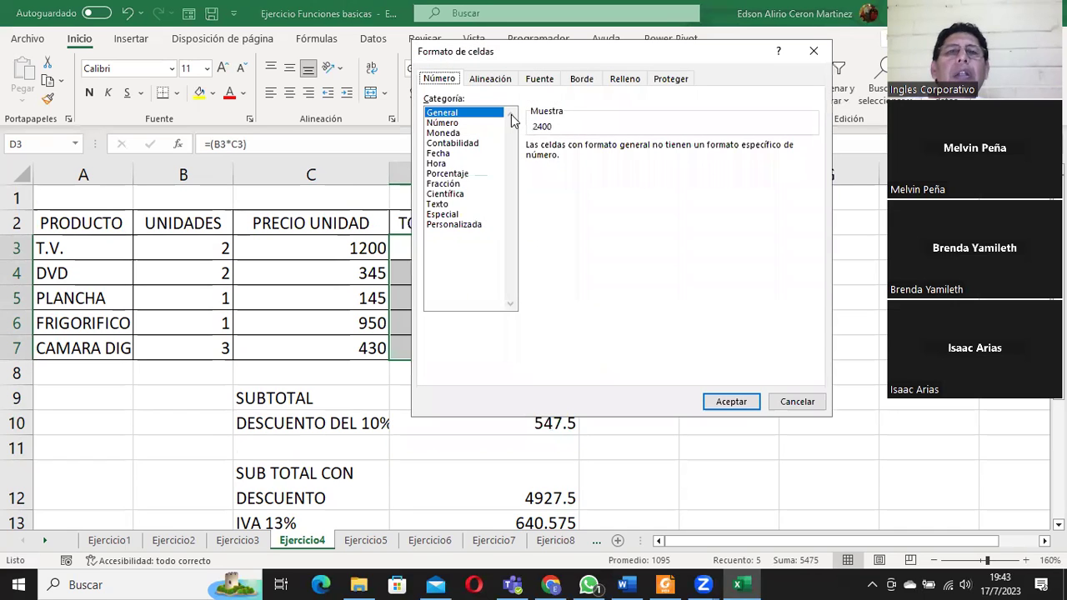
left_click(451, 133)
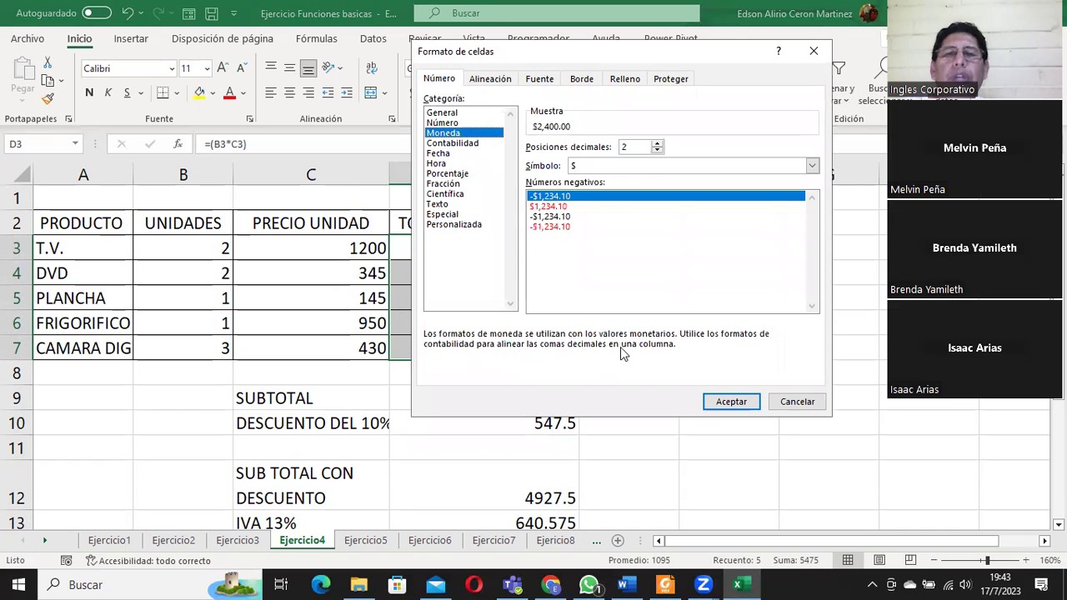
left_click(792, 401)
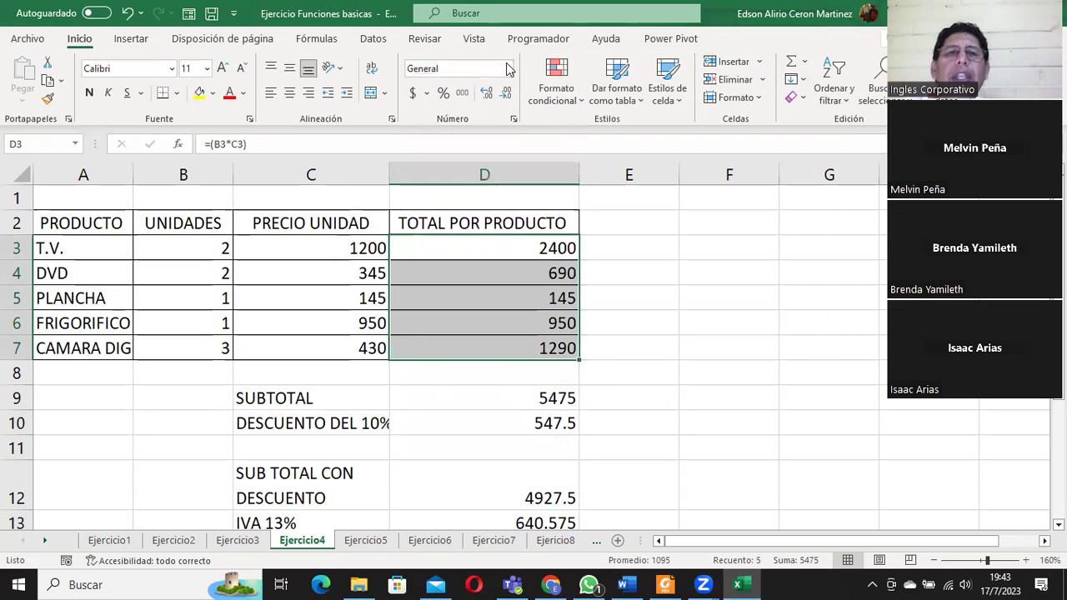
left_click(509, 69)
left_click(509, 69)
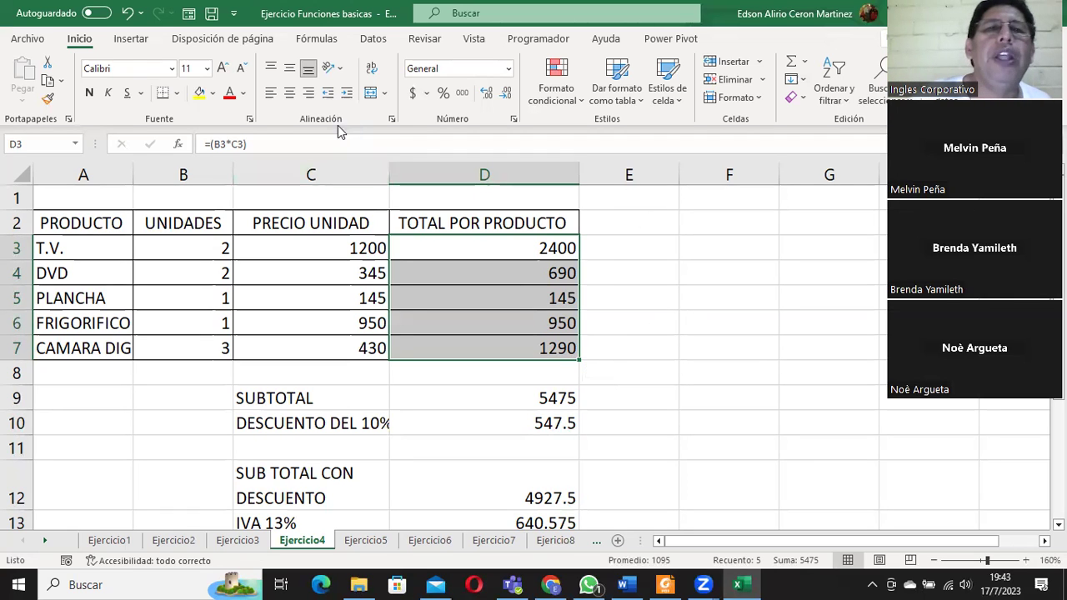
Step: Apply Accounting $ format to D3:D7, D9:D10 and D12:D14
left_click(411, 93)
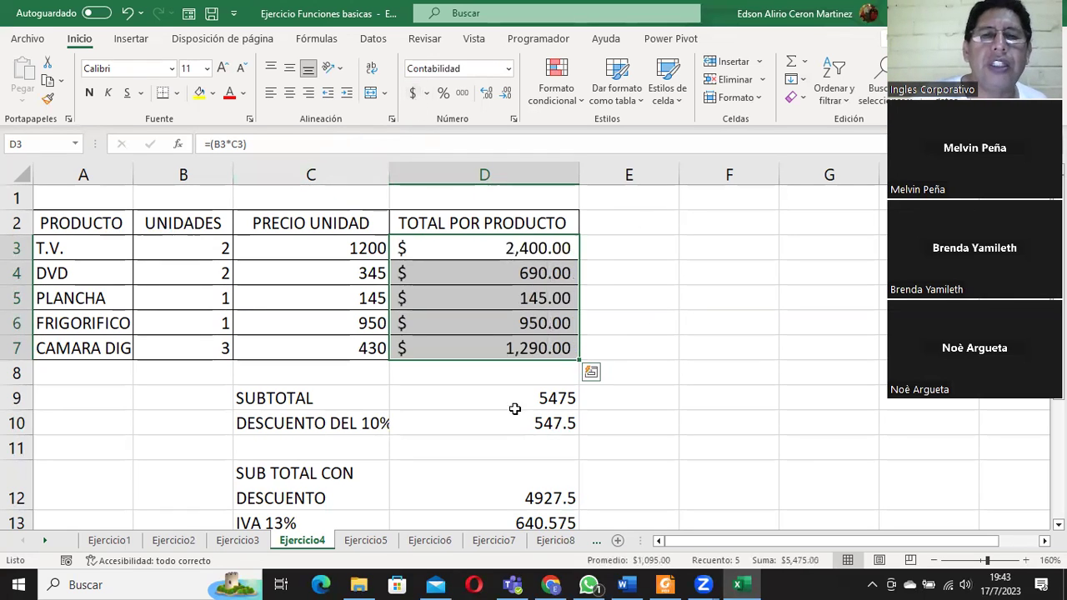
left_click_drag(514, 408, 514, 424)
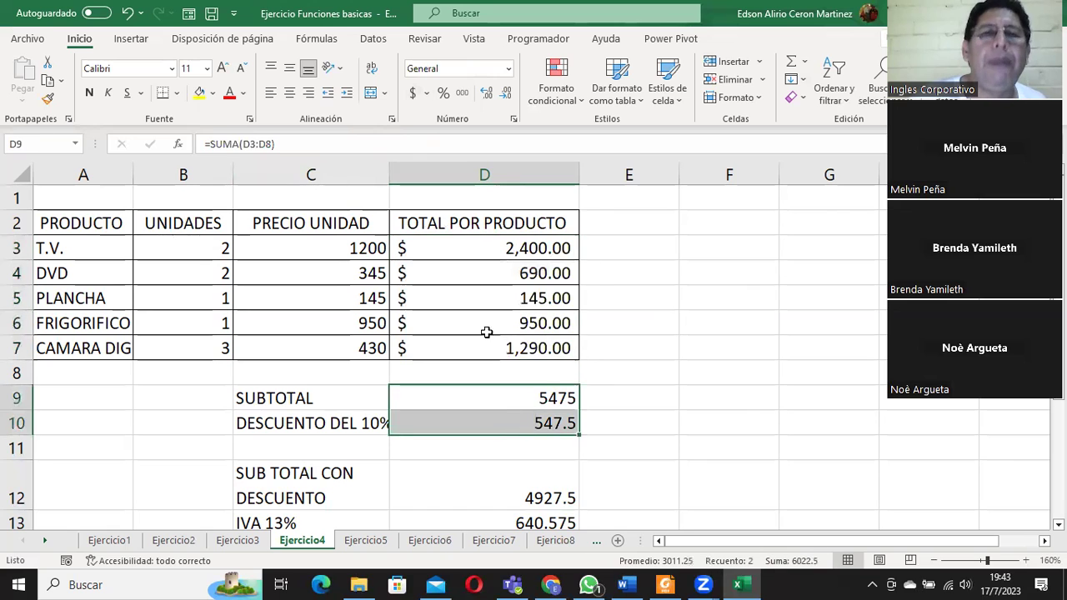
left_click(412, 93)
left_click_drag(505, 492, 507, 476)
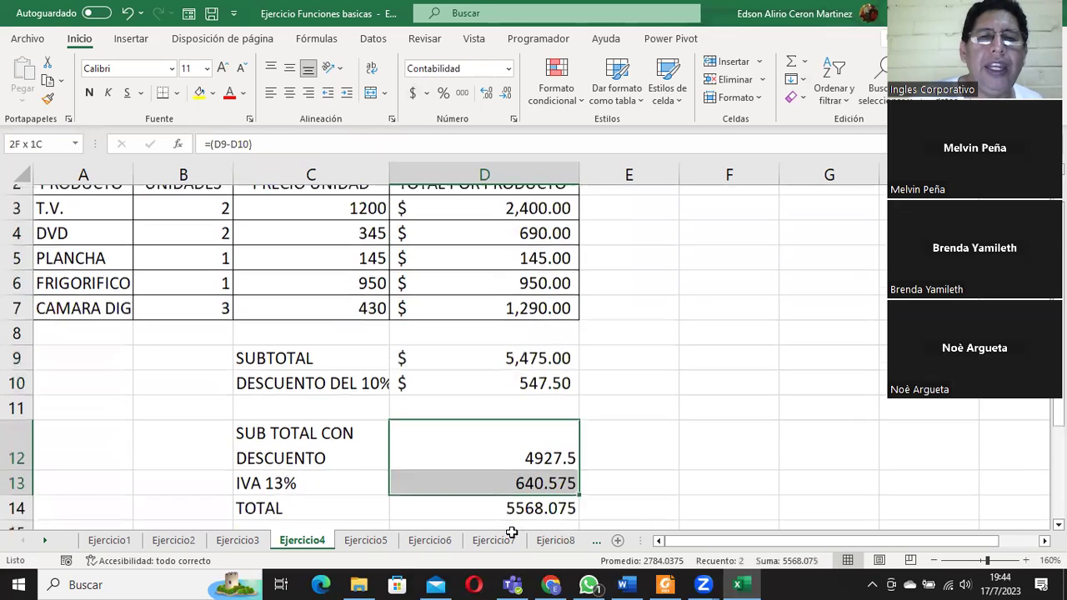
left_click(412, 93)
scroll(659, 379, "up", 1)
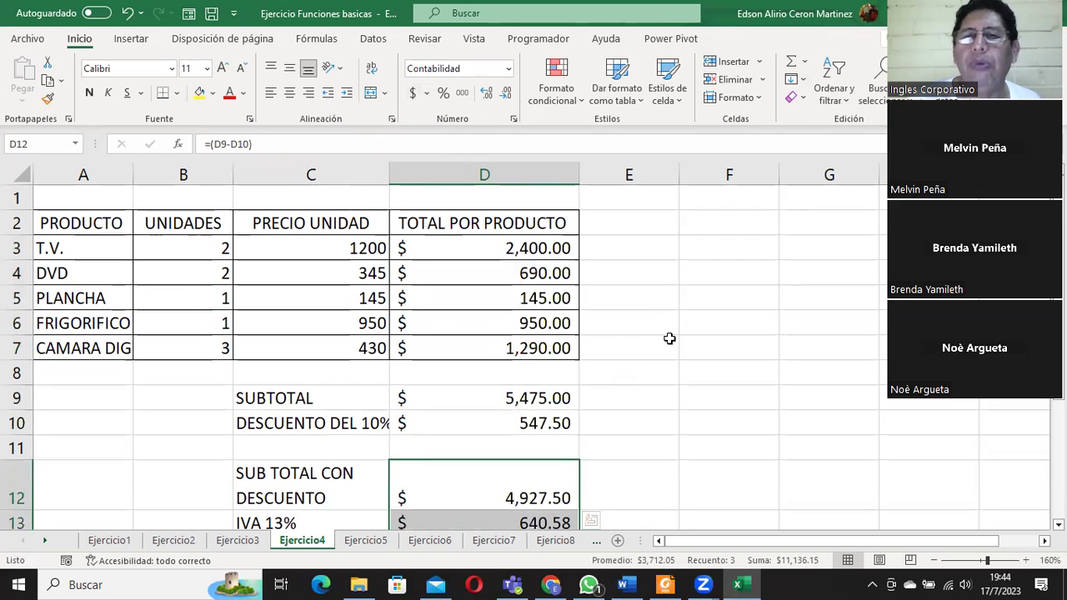
Step: Enter the rate as 13% in F2, 13/100 in F3 and 0.13 in F4
left_click(715, 228)
double_click(715, 228)
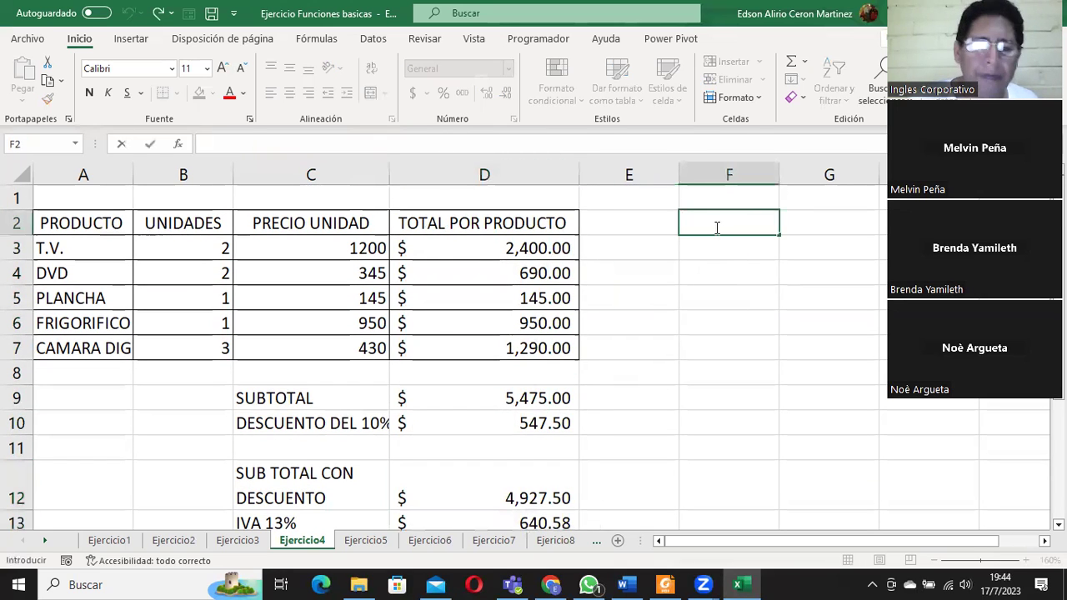
type("13")
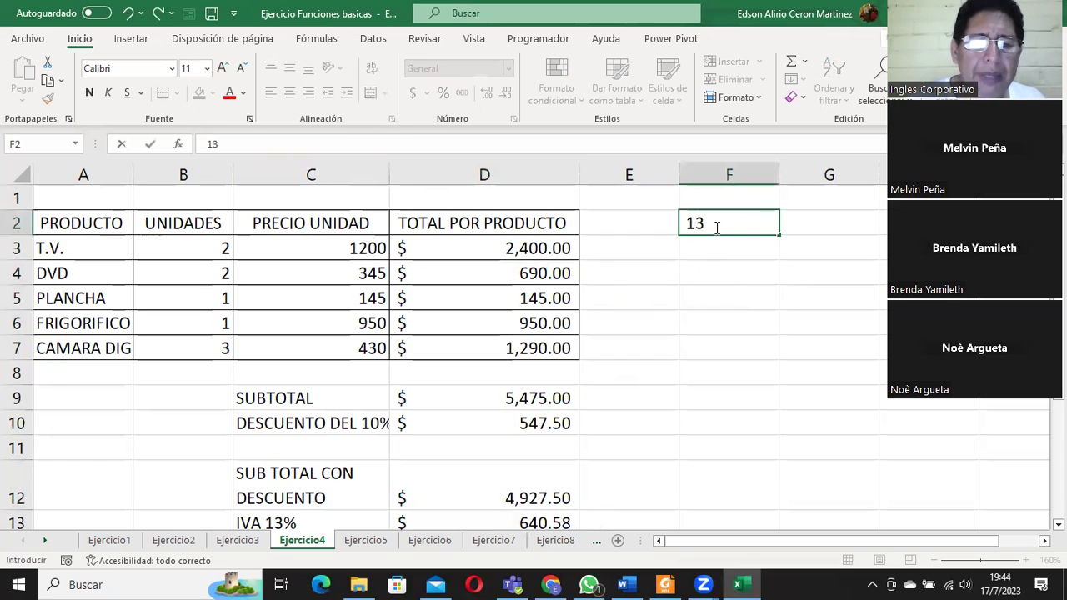
type("%")
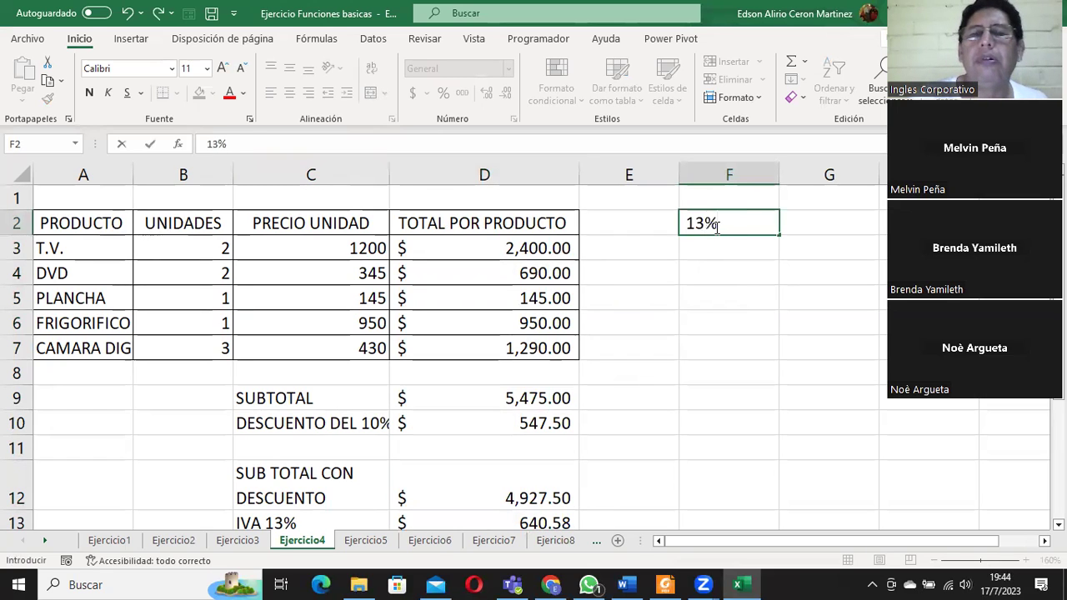
key("Return")
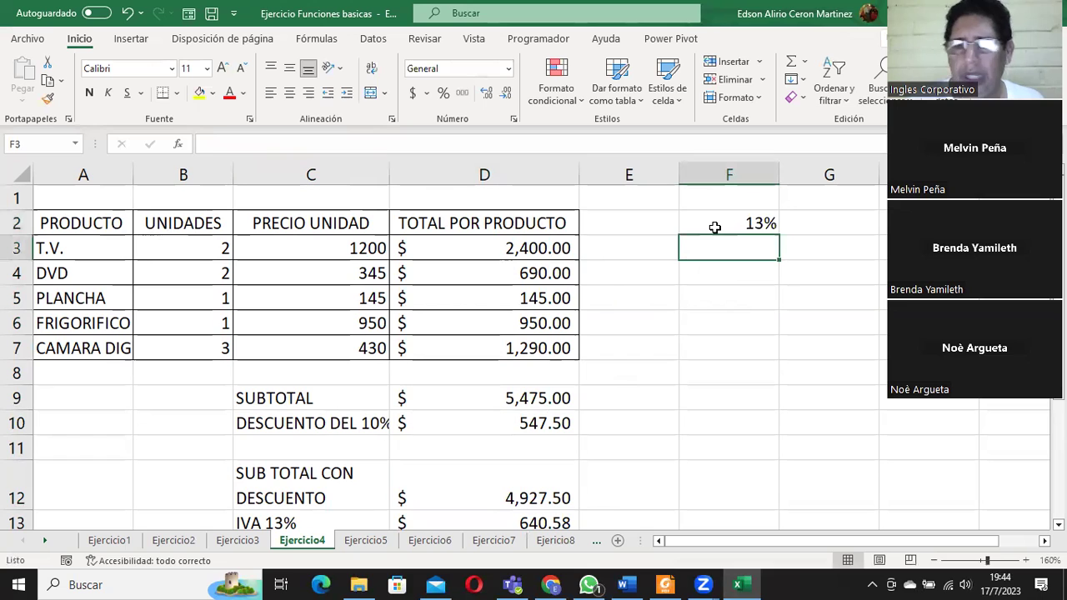
type("13/100")
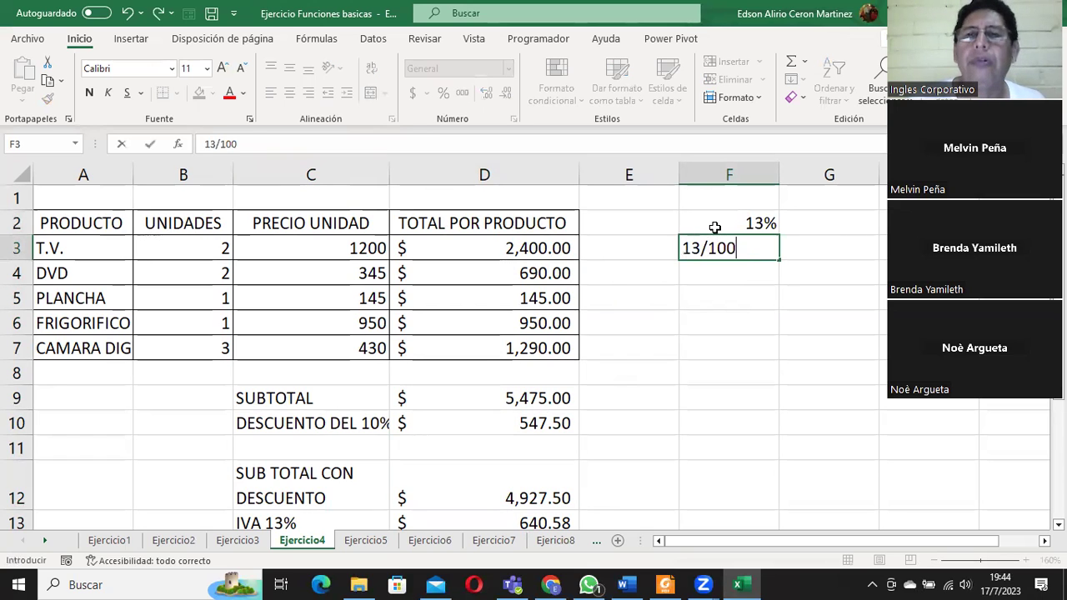
key("Return")
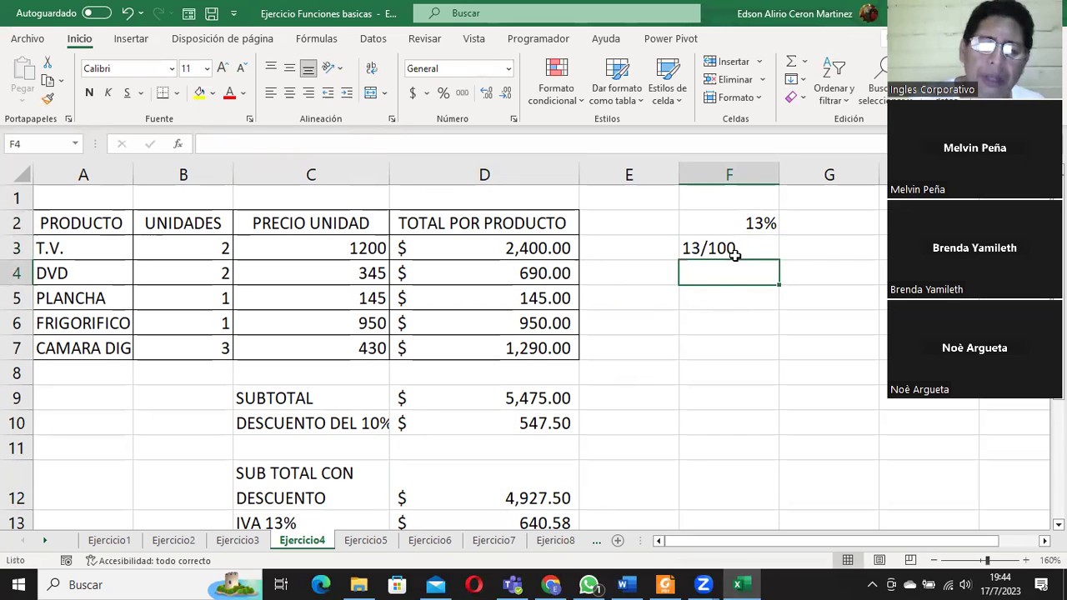
type("0.")
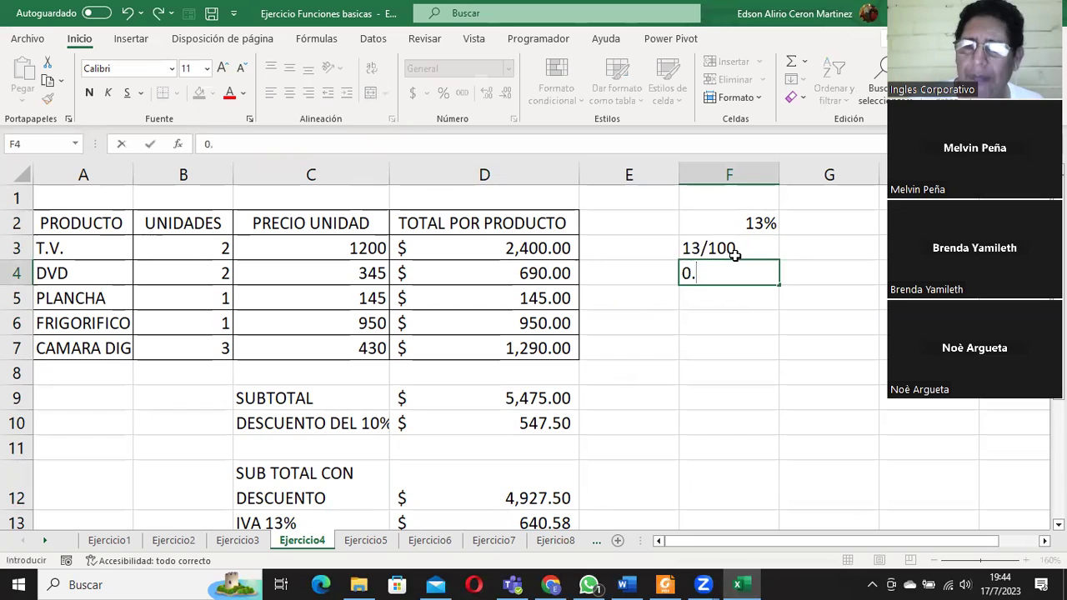
type("13")
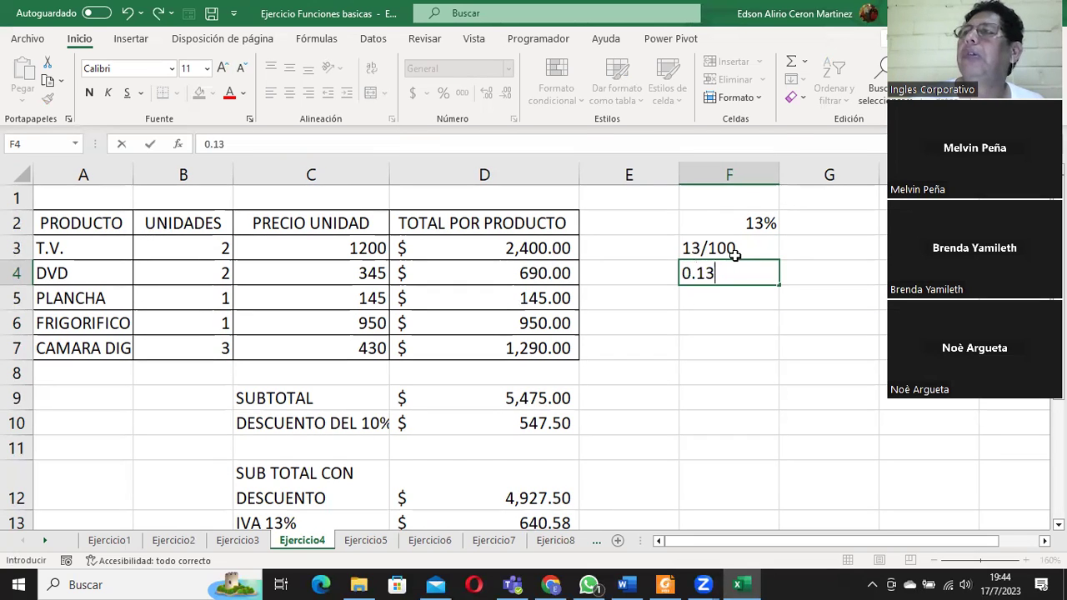
left_click(724, 301)
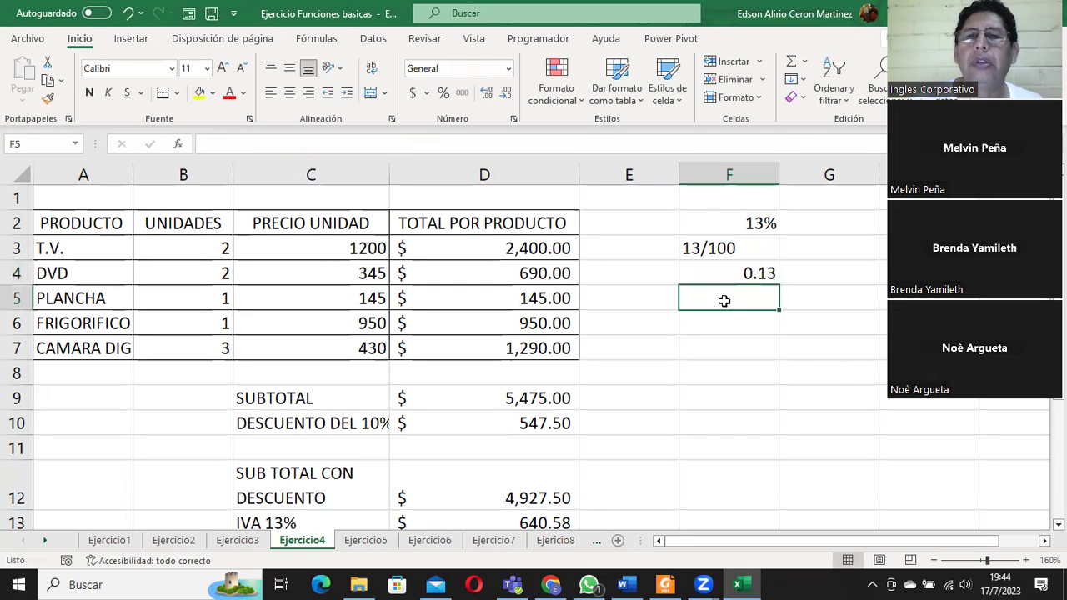
Step: Select F2:F4 and inspect the 0.13 entry in F4 without changing it
left_click_drag(745, 223, 724, 275)
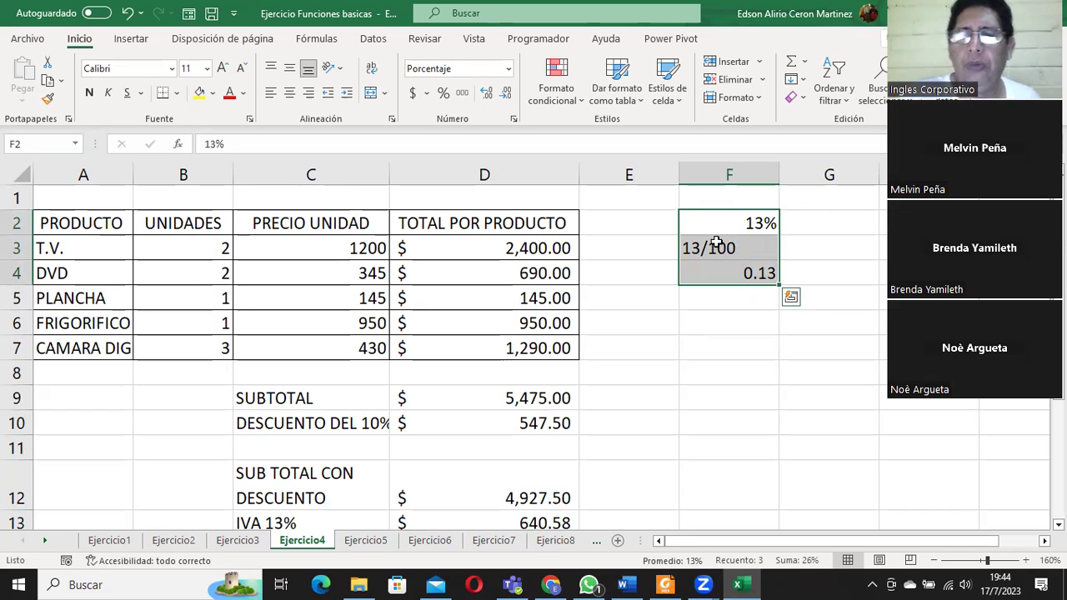
left_click(732, 275)
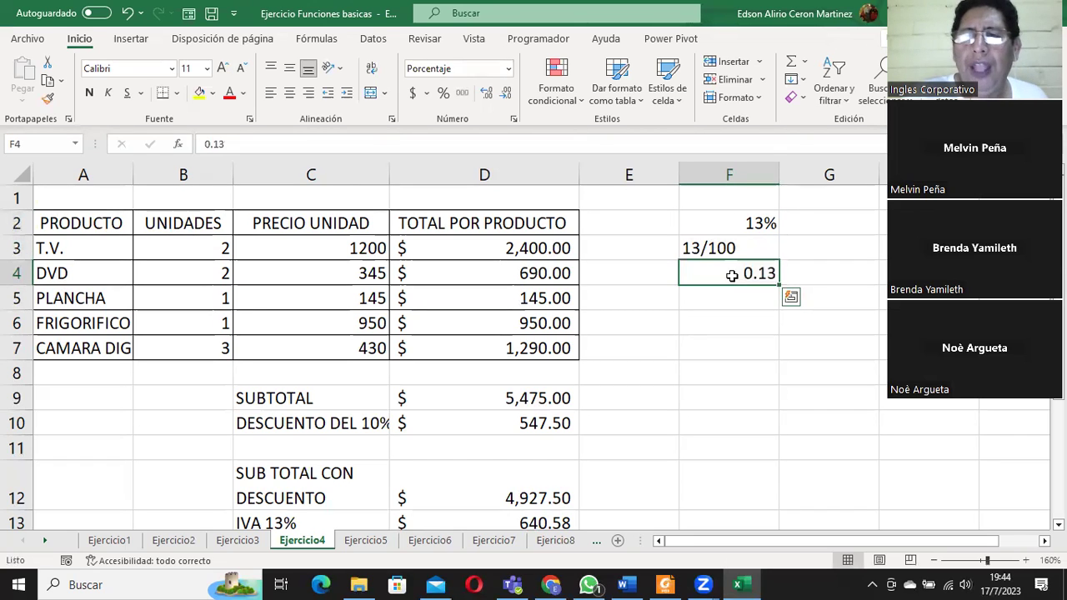
double_click(732, 275)
left_click_drag(739, 276, 819, 281)
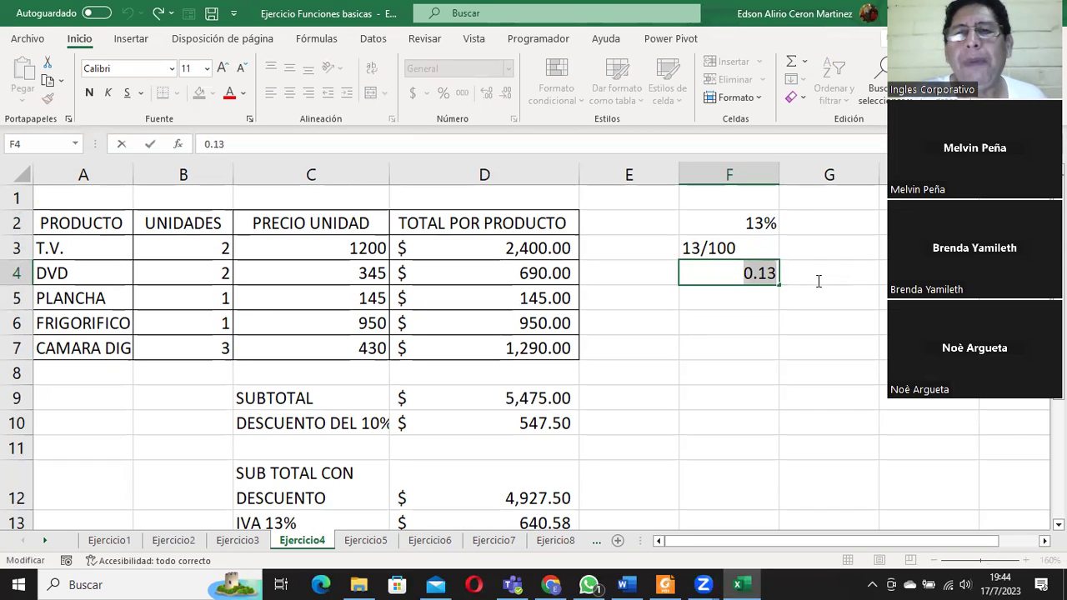
left_click(753, 276)
left_click_drag(753, 277, 792, 280)
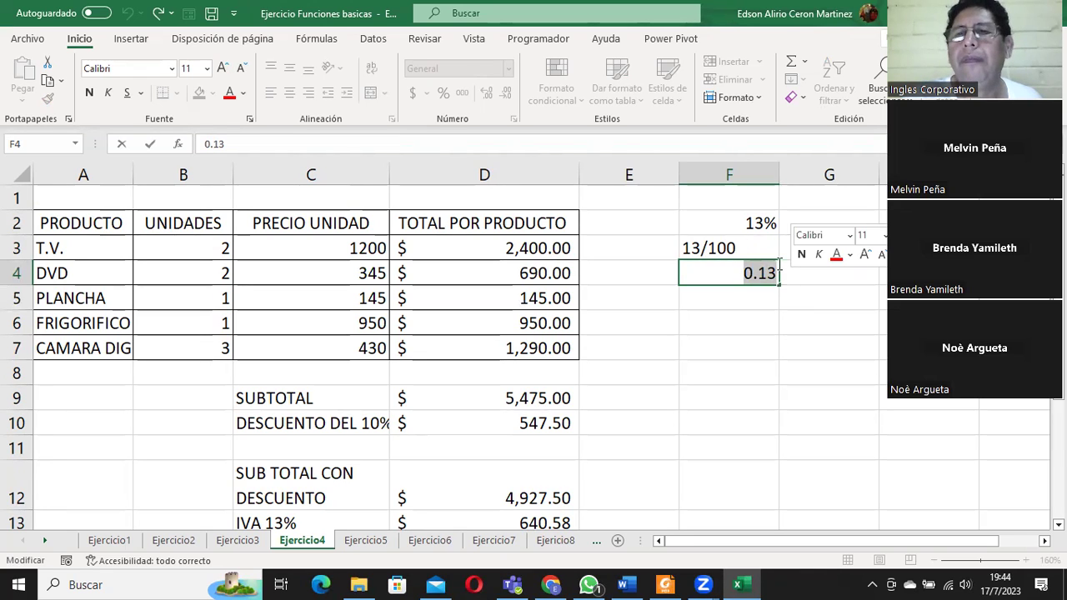
left_click(709, 297)
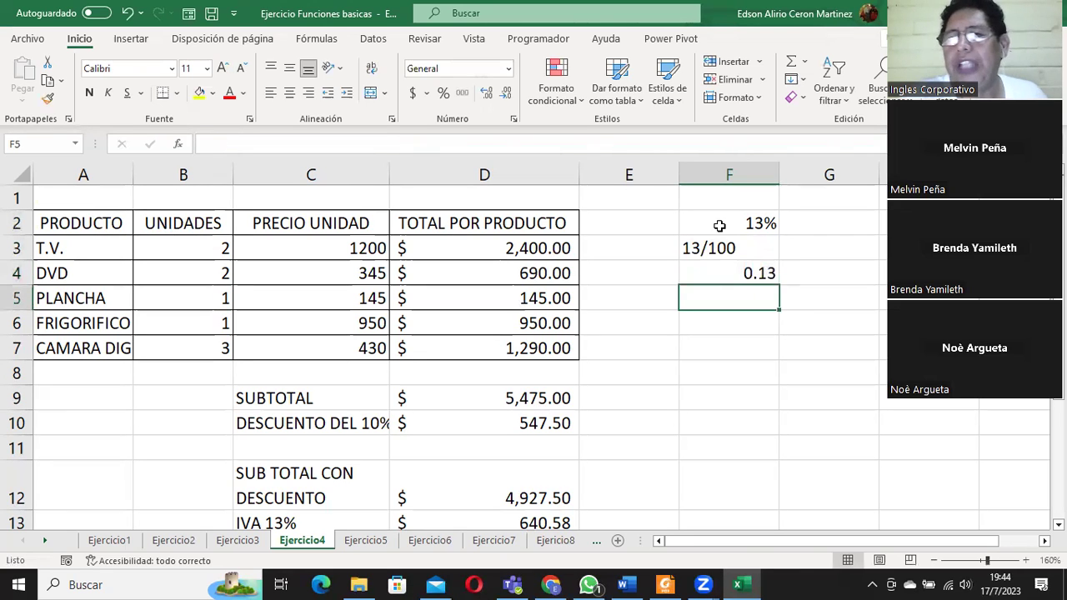
left_click_drag(718, 227, 729, 274)
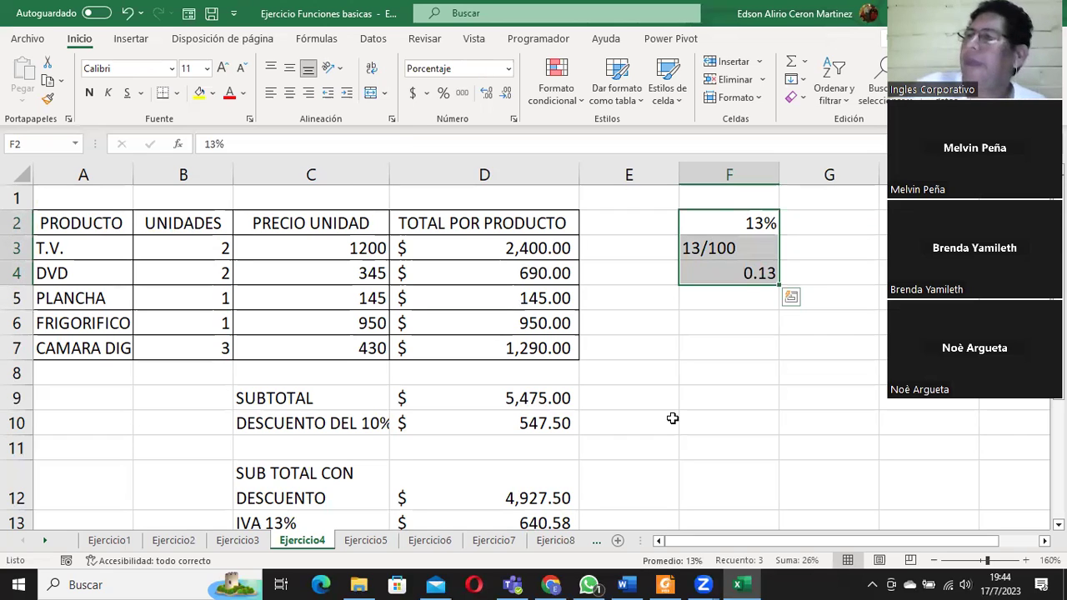
Step: Apply Todos los bordes to the totals D9:D14, then select the IVA amount in D13
scroll(746, 439, "down", 1)
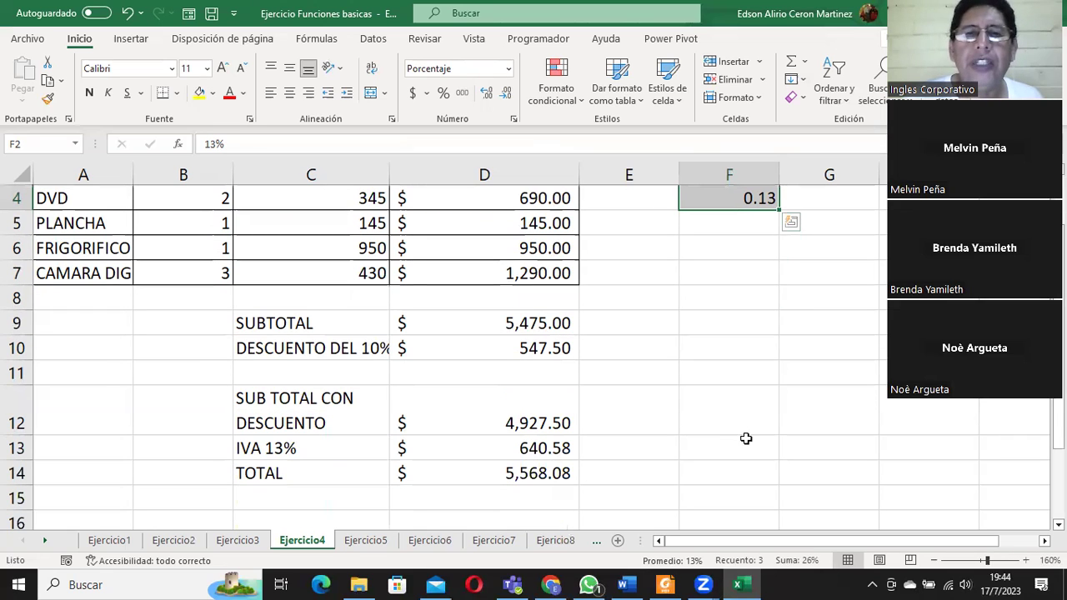
left_click(533, 323)
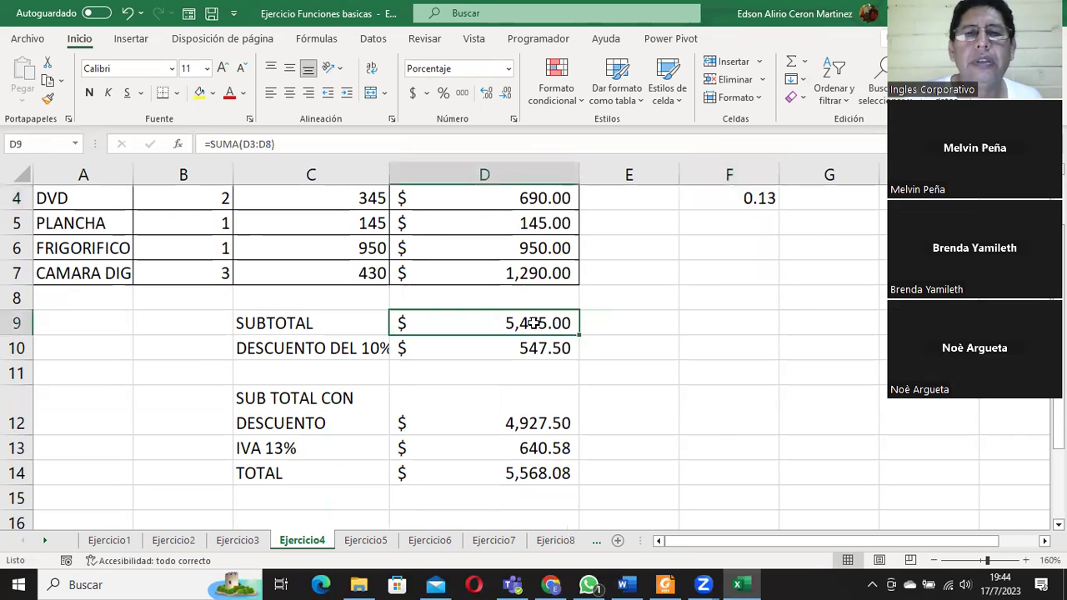
left_click_drag(533, 323, 542, 474)
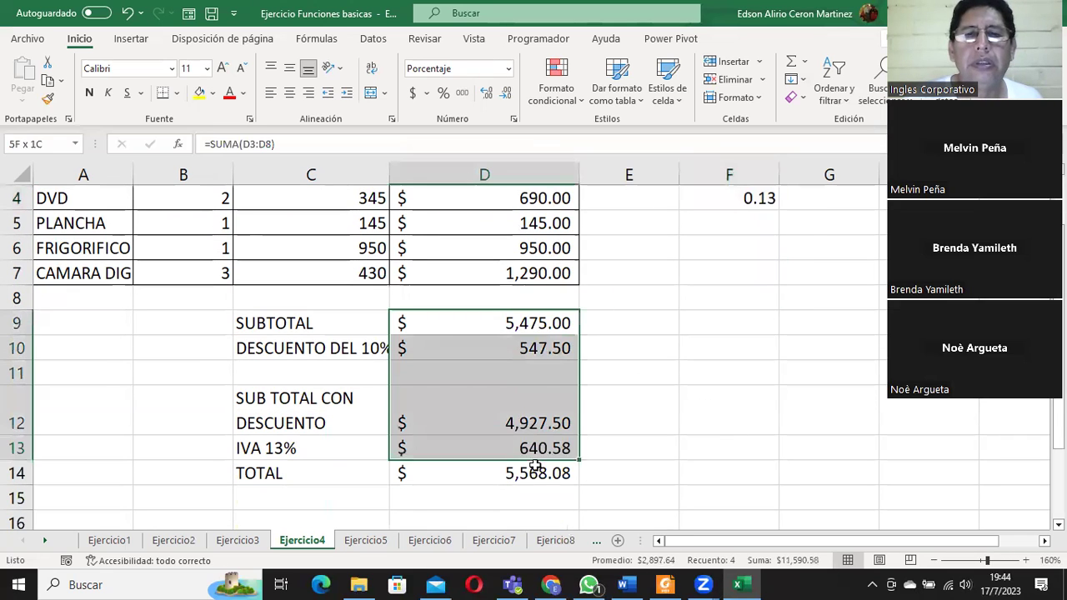
left_click(177, 92)
left_click(179, 251)
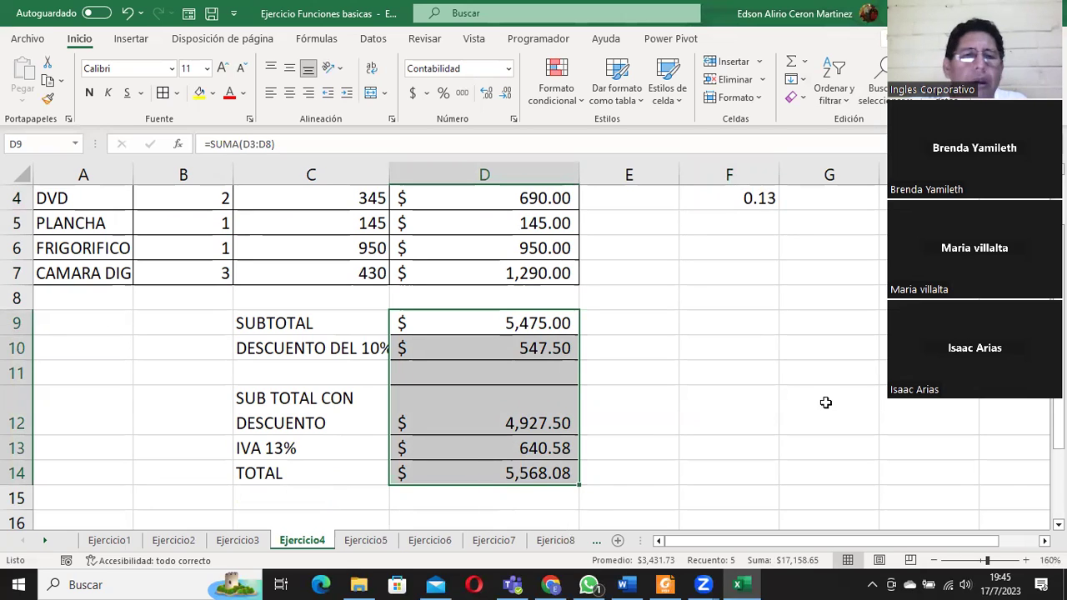
left_click(498, 446)
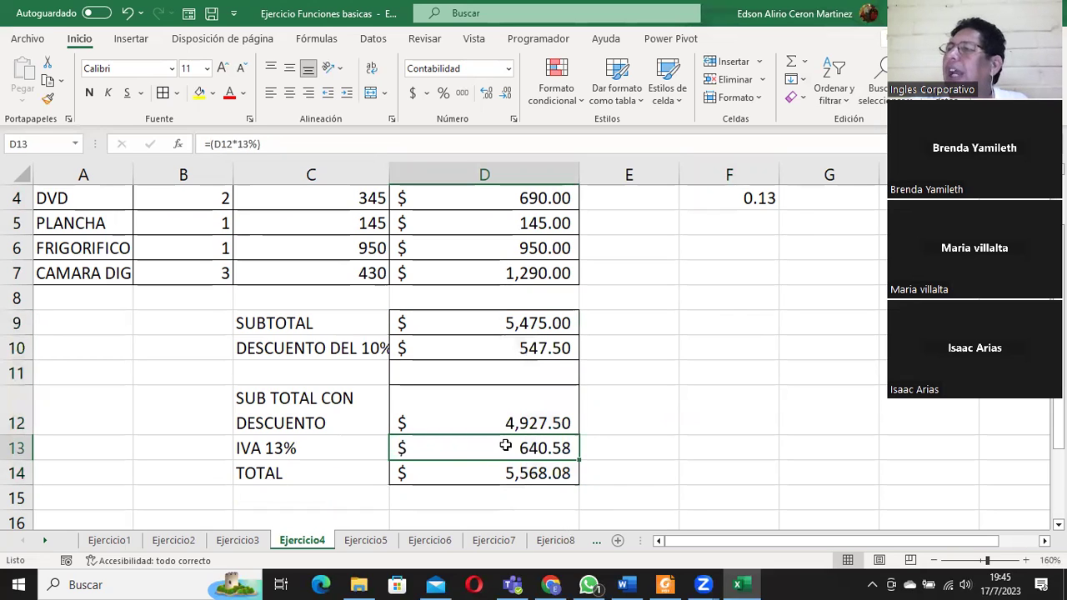
left_click(365, 541)
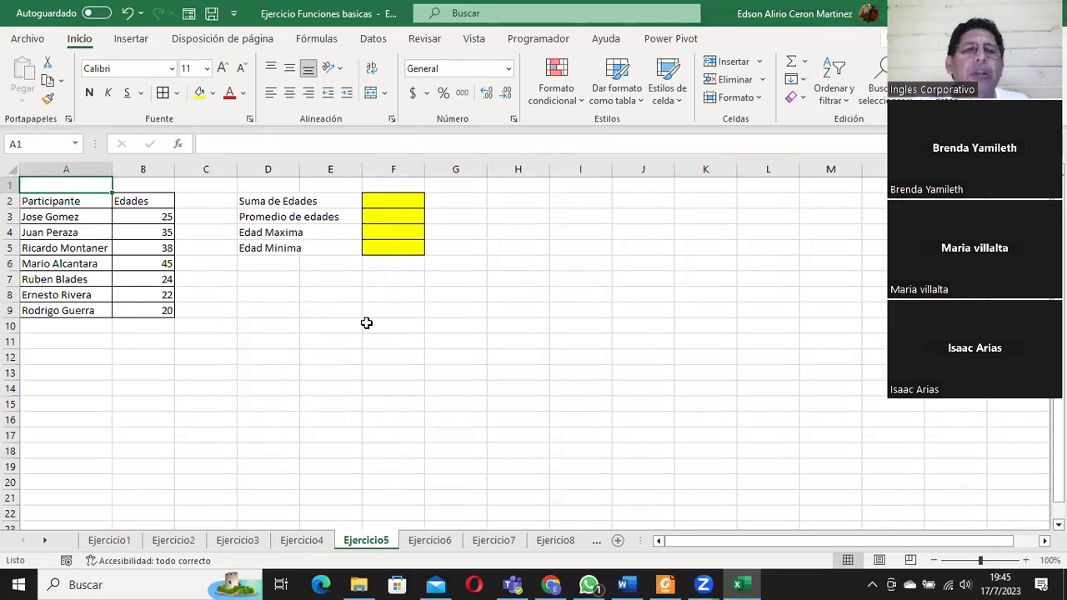
left_click(385, 201)
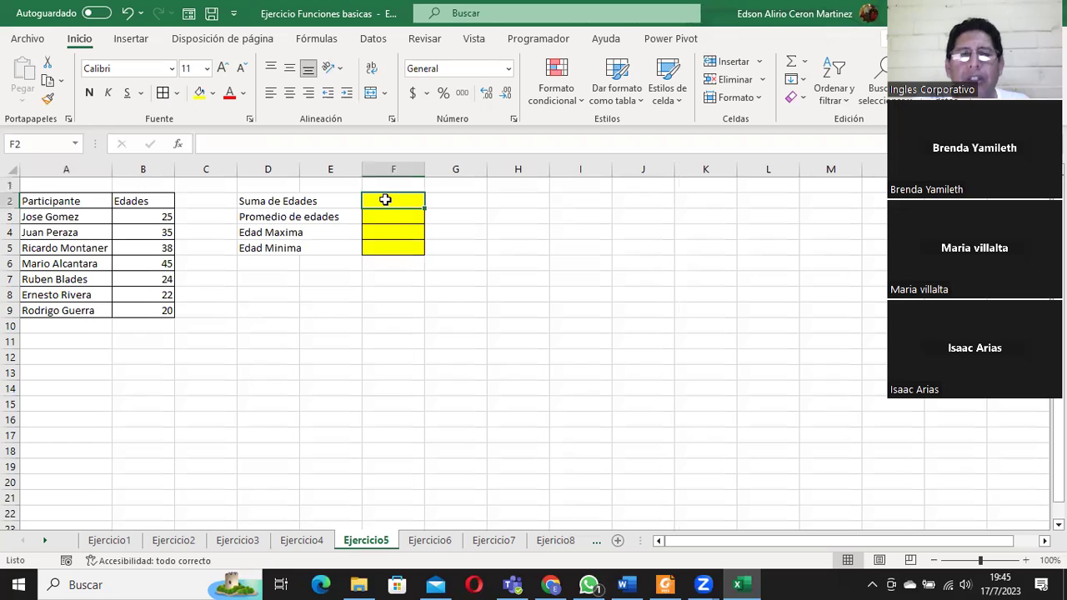
left_click(387, 215)
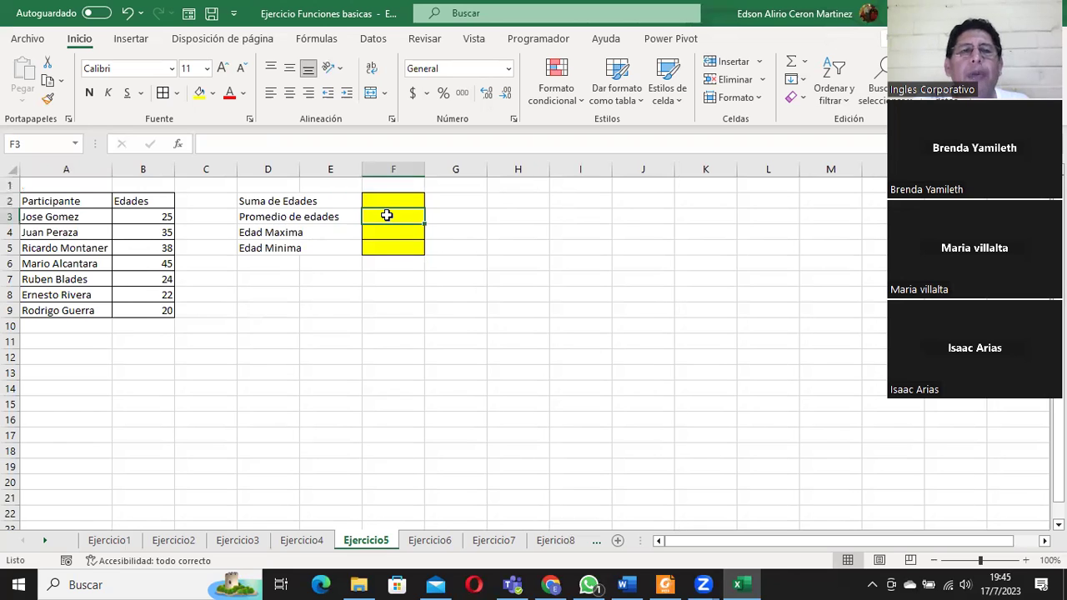
left_click(390, 232)
left_click(390, 248)
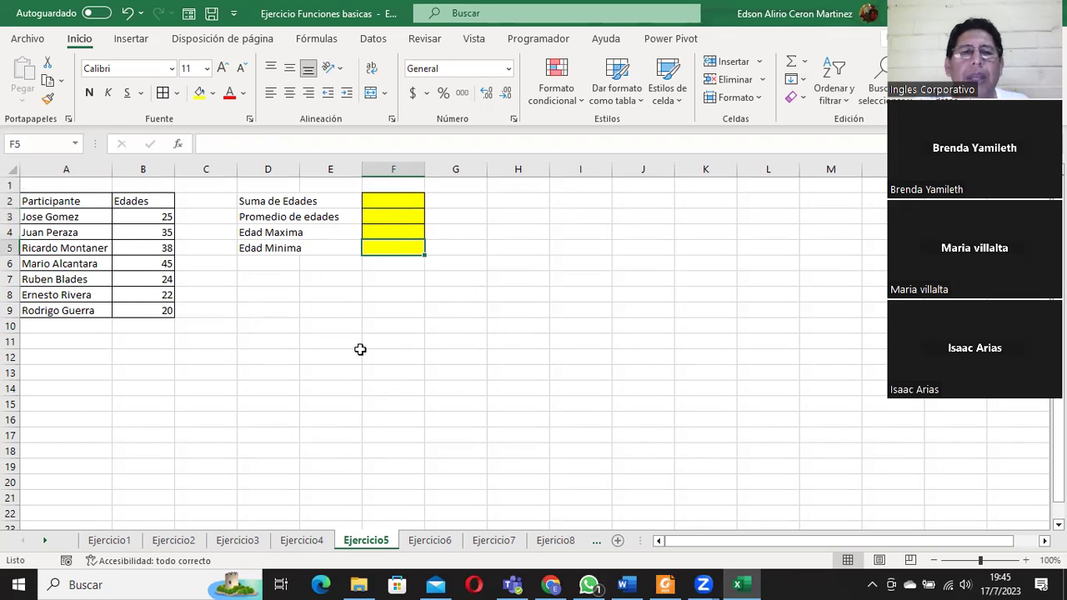
left_click(303, 542)
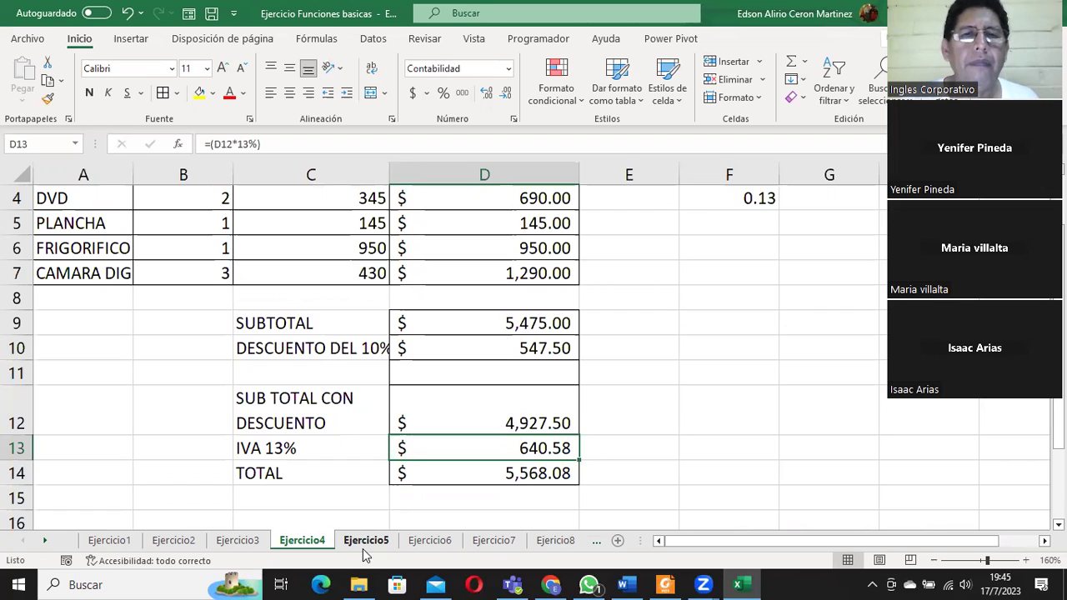
Step: Check D12 and D13, then set D14 to =SUMA(D12:D13) for a $5,568.08 TOTAL
left_click(503, 425)
left_click(501, 450)
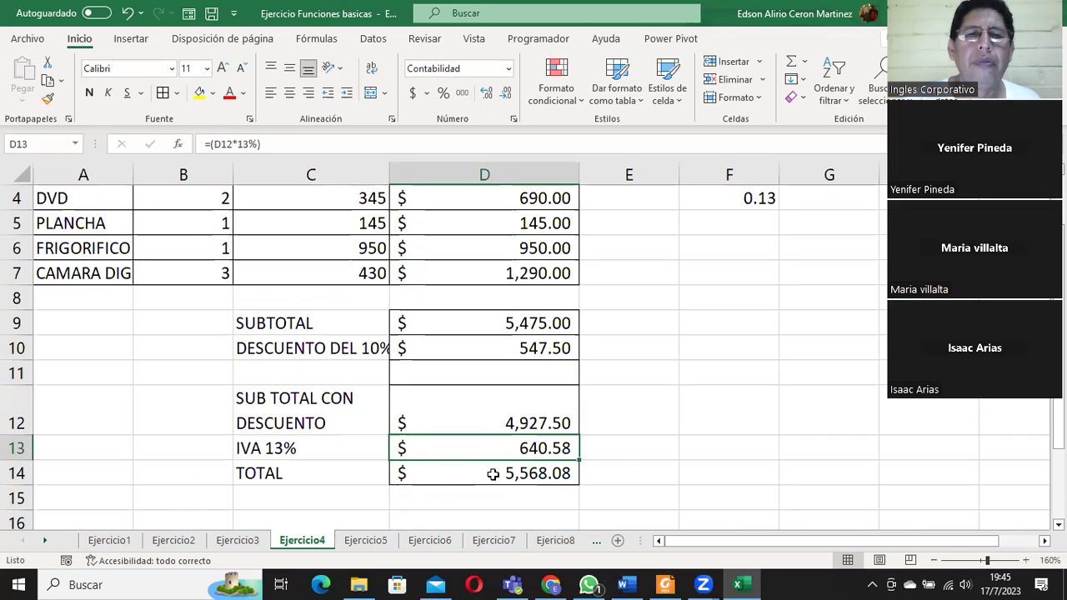
double_click(493, 473)
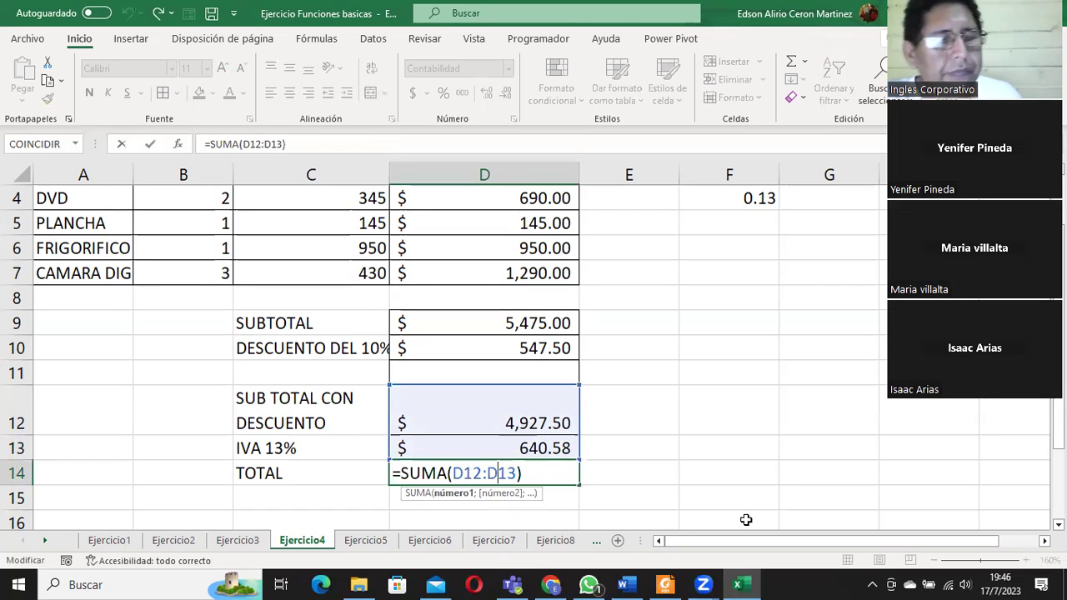
key("ctrl+Return")
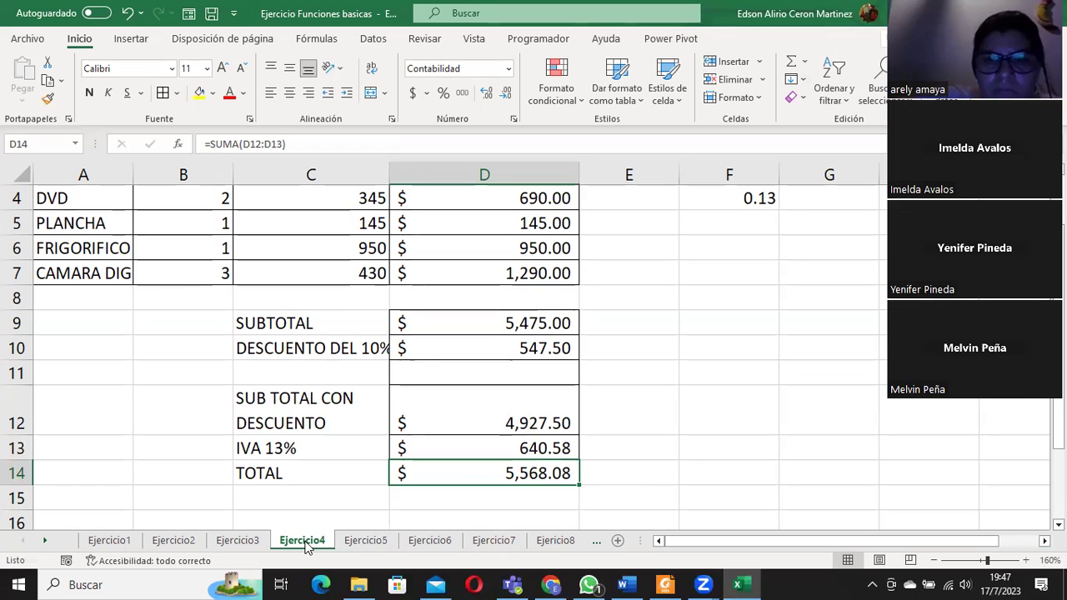
Step: Go through the Ejercicio5 sheet to the Ejercicio6 grades sheet
left_click(366, 541)
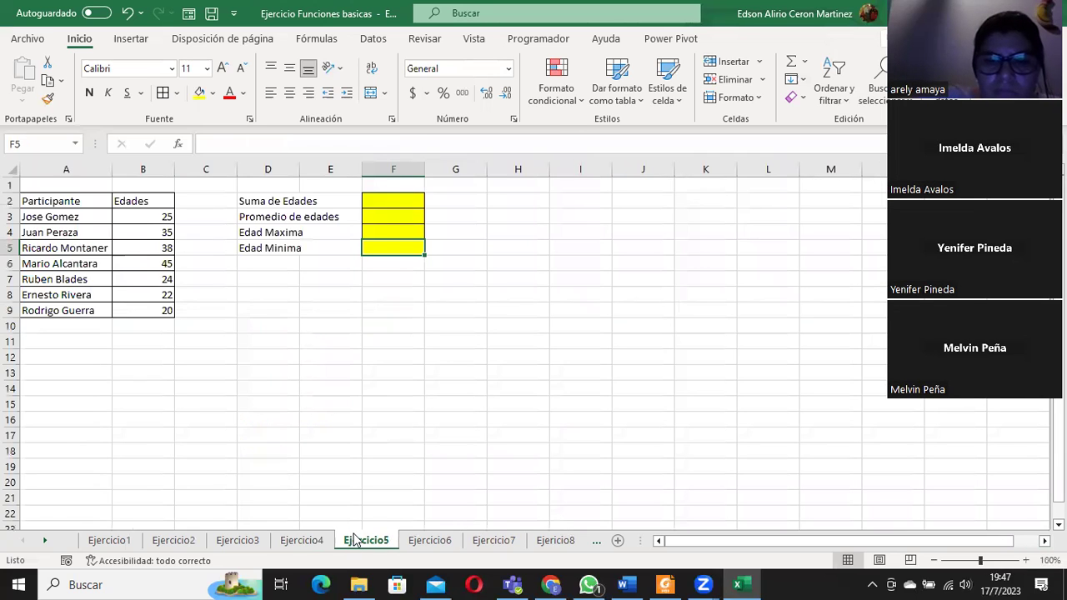
left_click(454, 542)
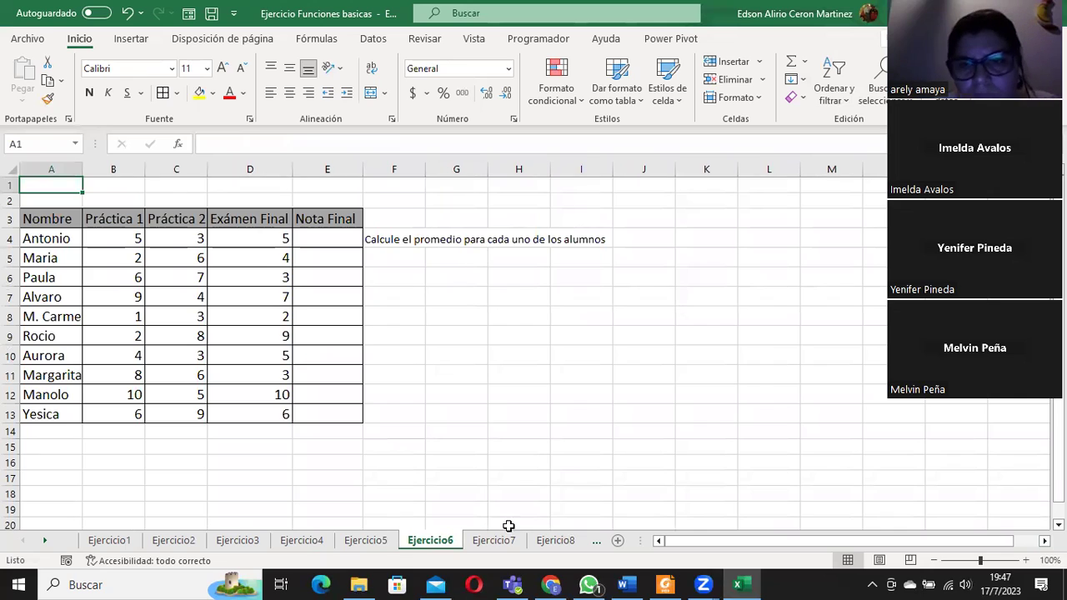
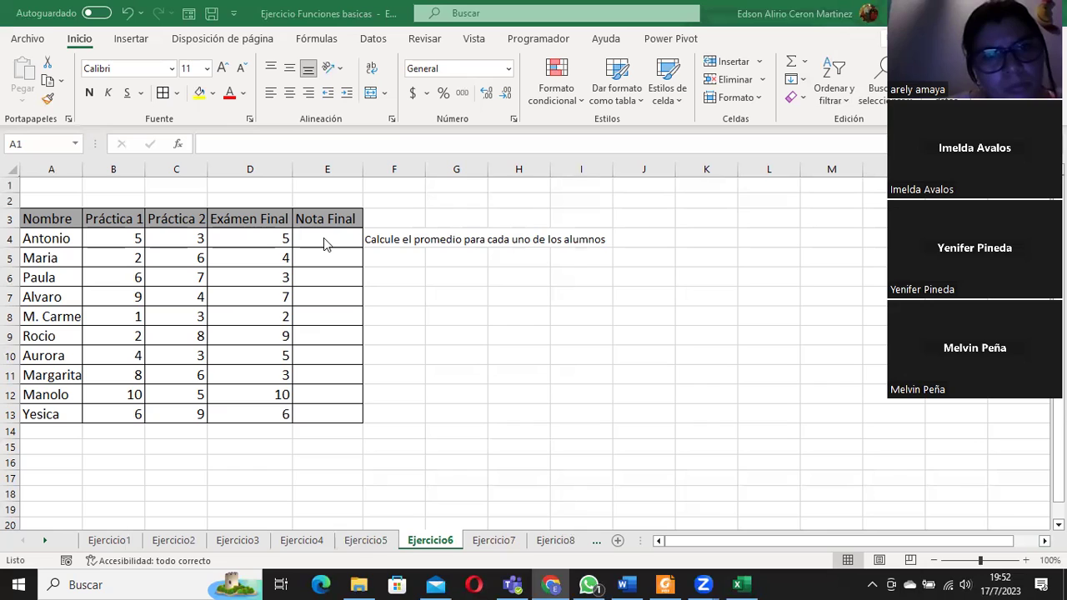
Step: Put =PROMEDIO(B4:D4) in E4 and fill it down through E13 for every student
left_click_drag(323, 238, 325, 404)
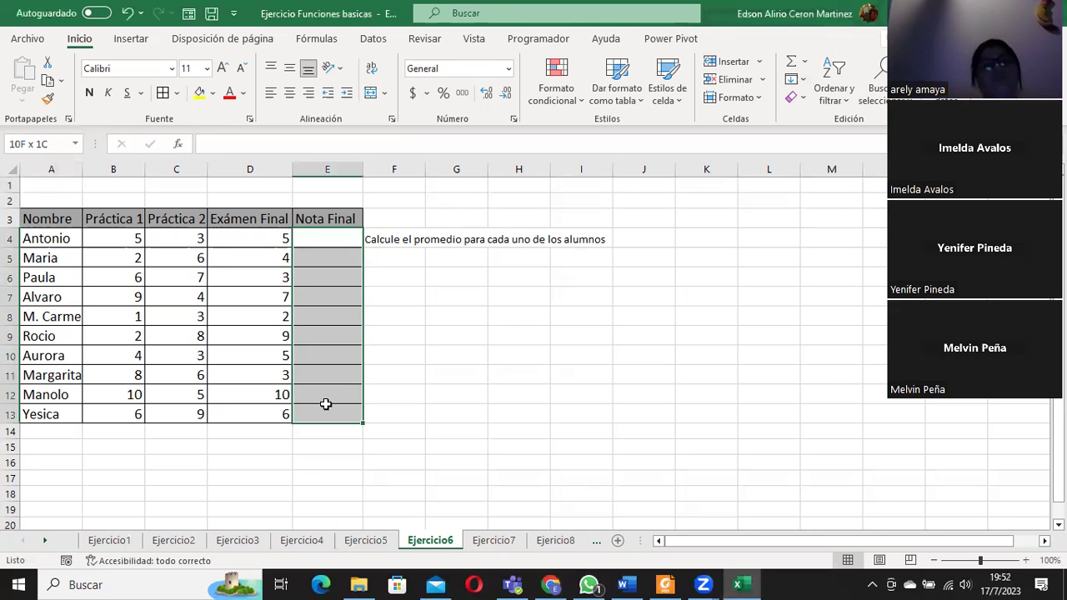
left_click(349, 239)
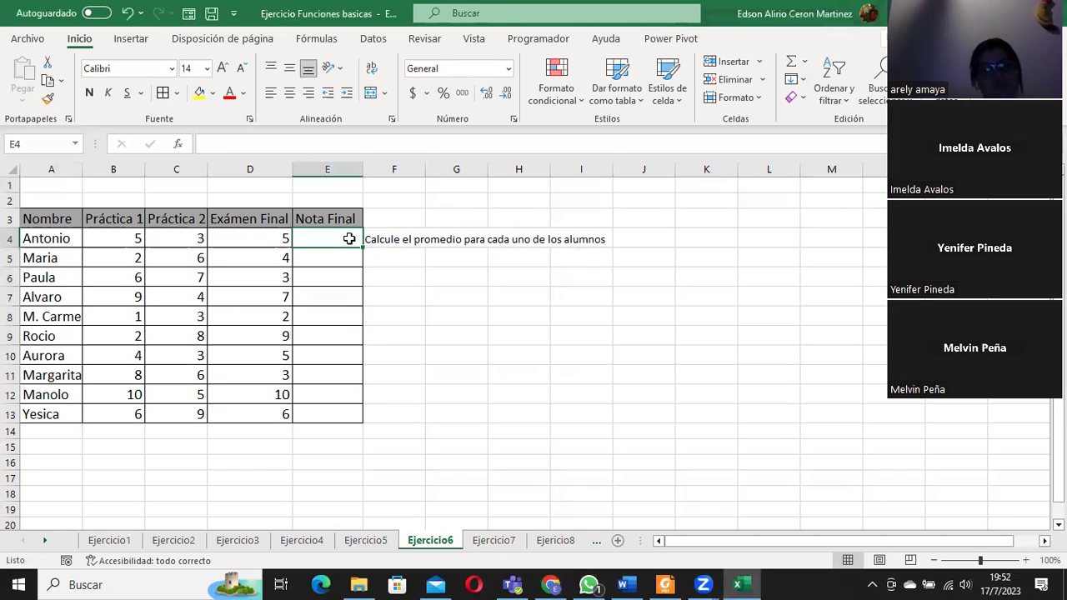
left_click_drag(349, 238, 314, 408)
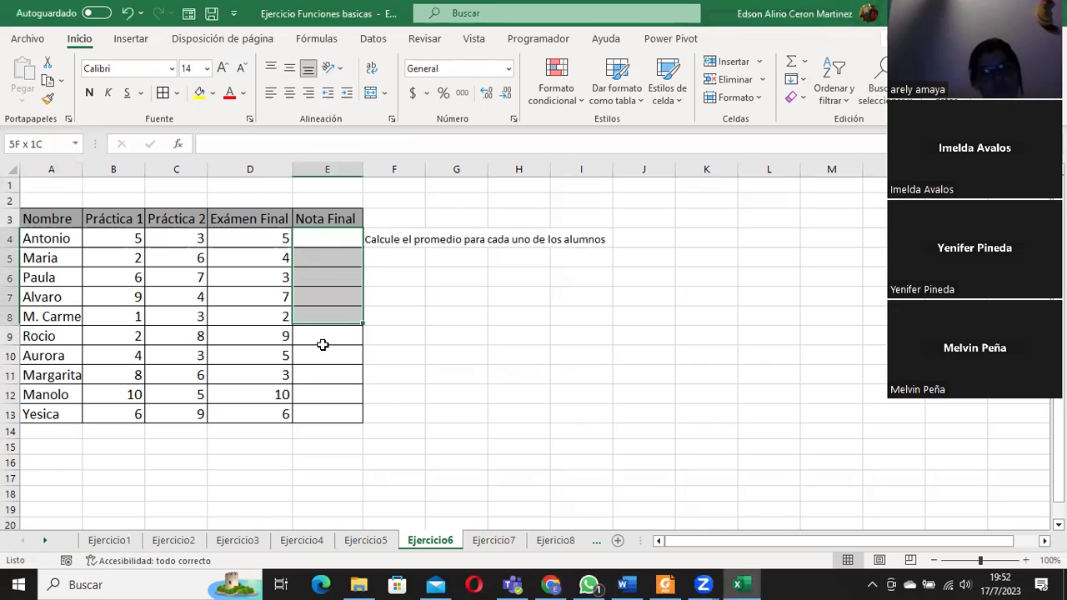
left_click(322, 239)
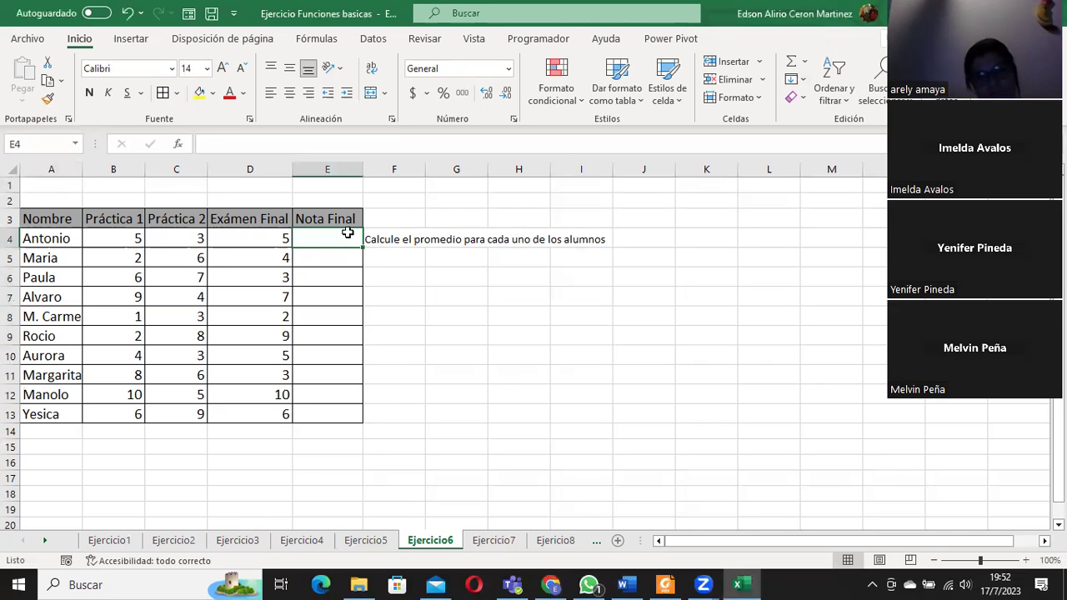
left_click(800, 64)
left_click(827, 102)
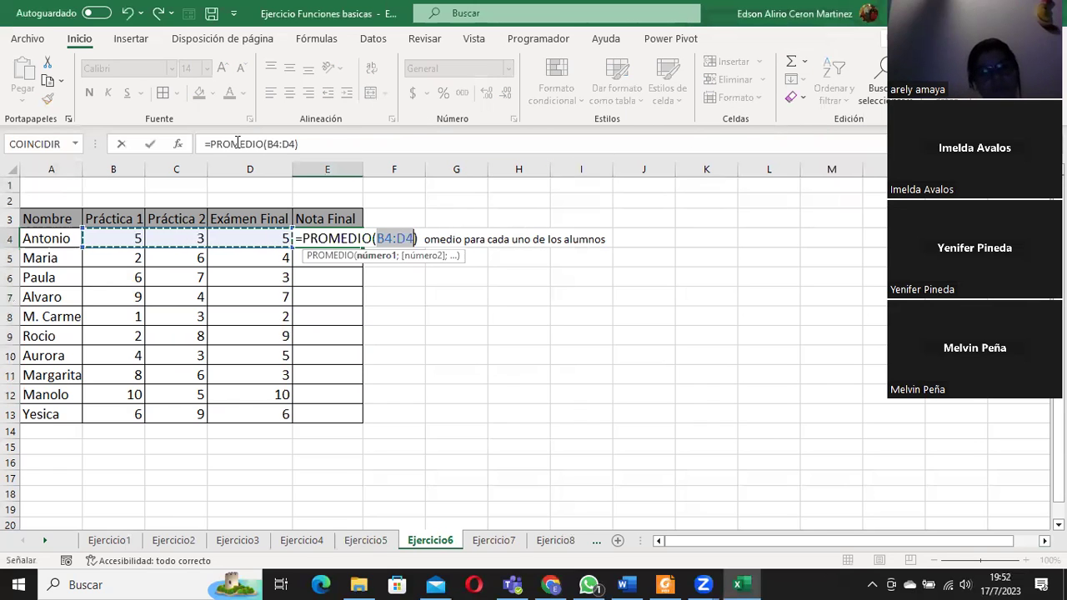
key("ctrl+Return")
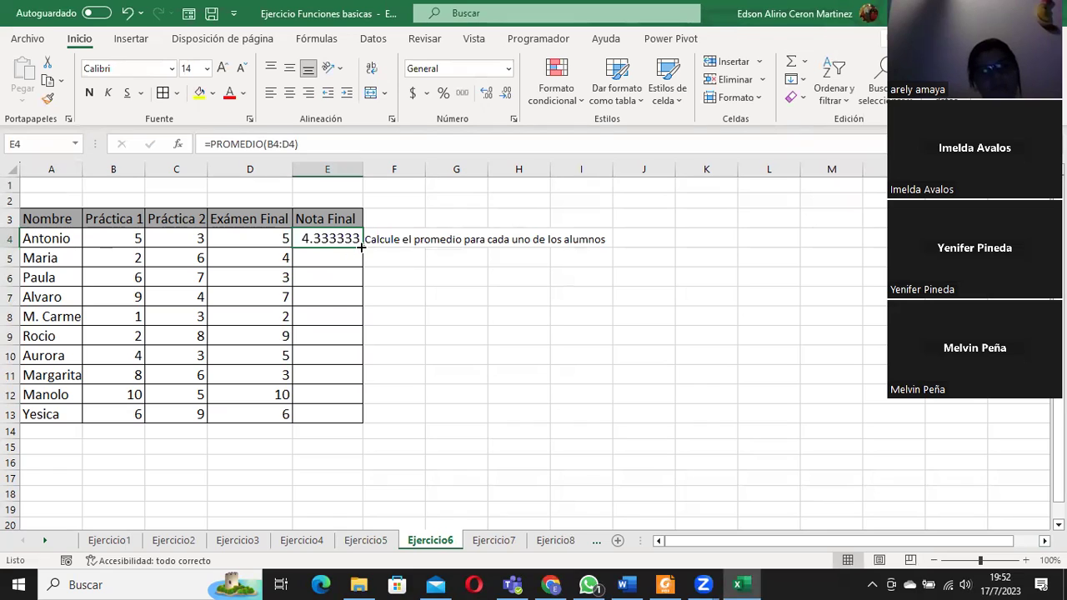
left_click_drag(362, 247, 358, 419)
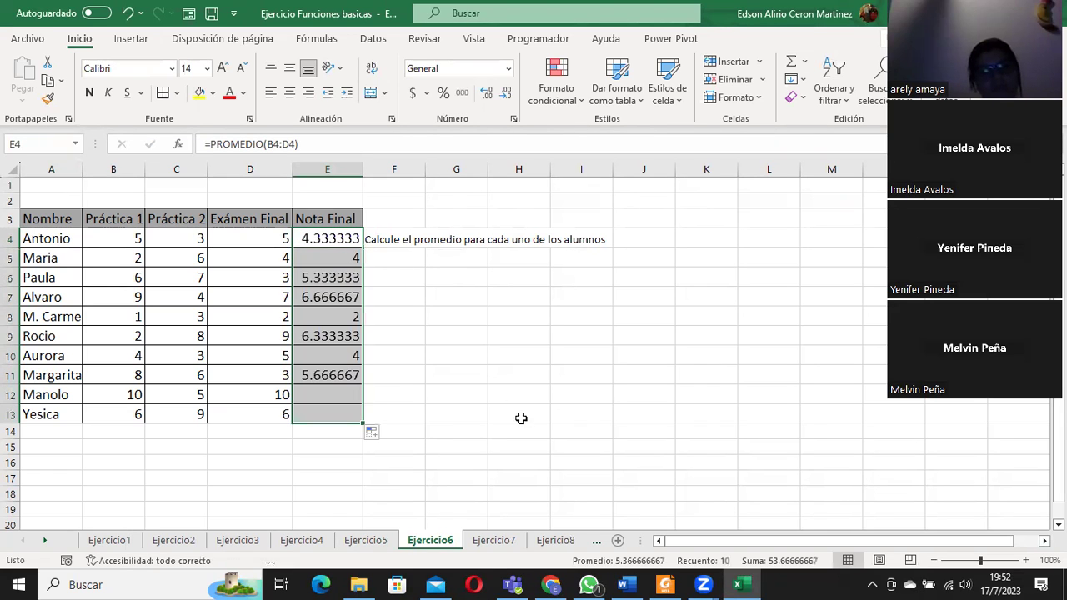
Step: Switch to the Ejercicio7 sheet
left_click(495, 541)
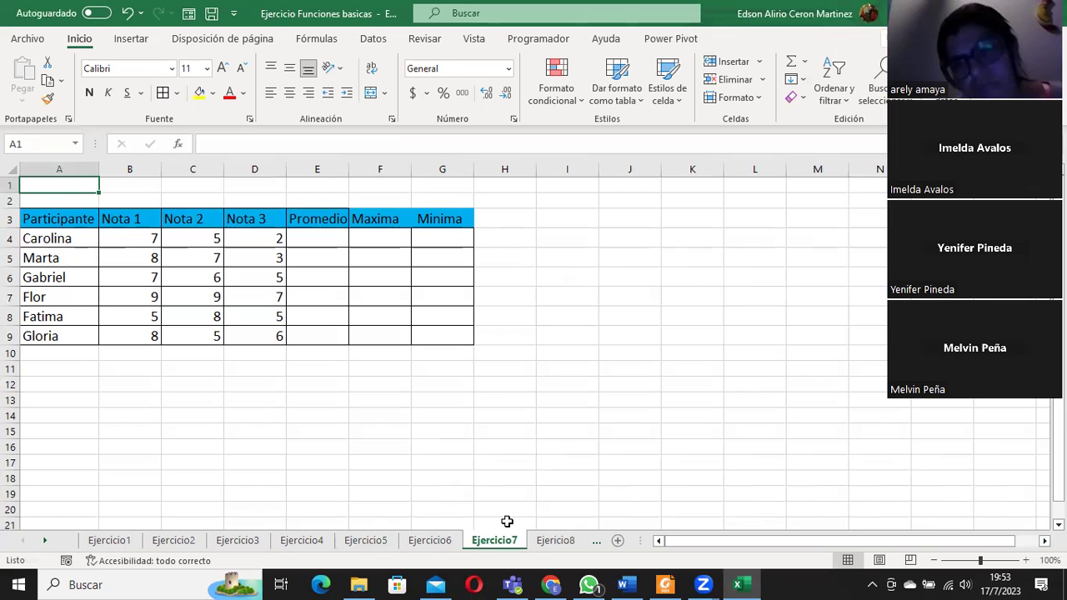
left_click(307, 241)
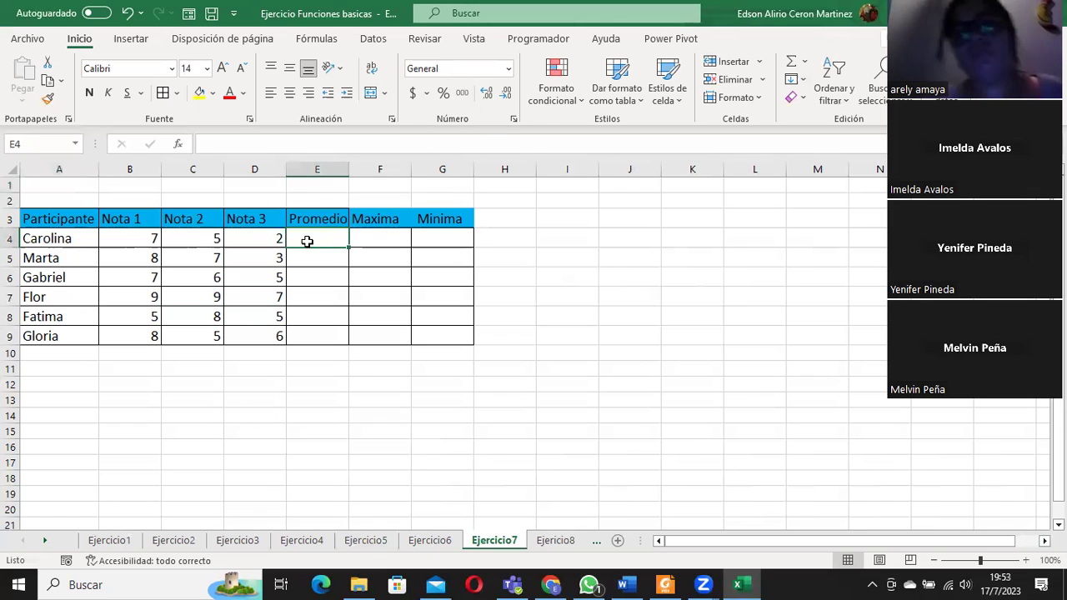
left_click(374, 238)
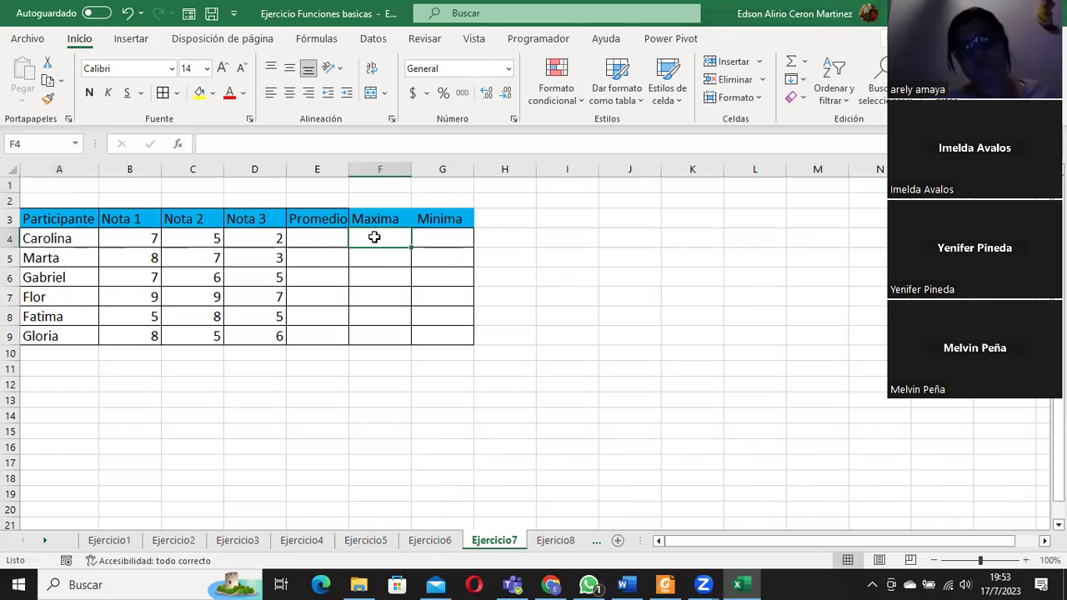
left_click(441, 238)
left_click(300, 240)
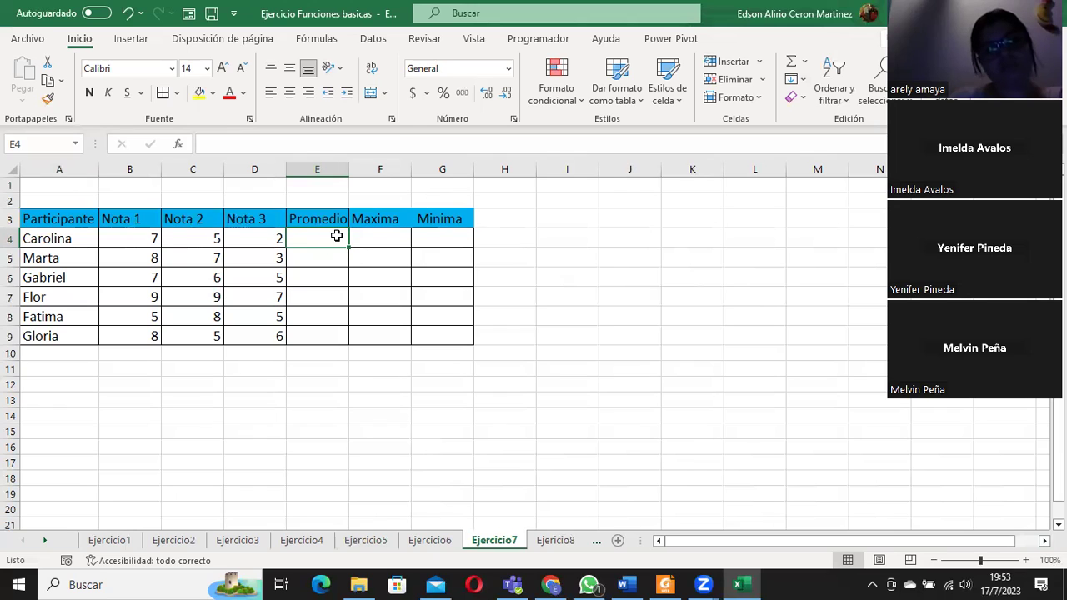
left_click(387, 239)
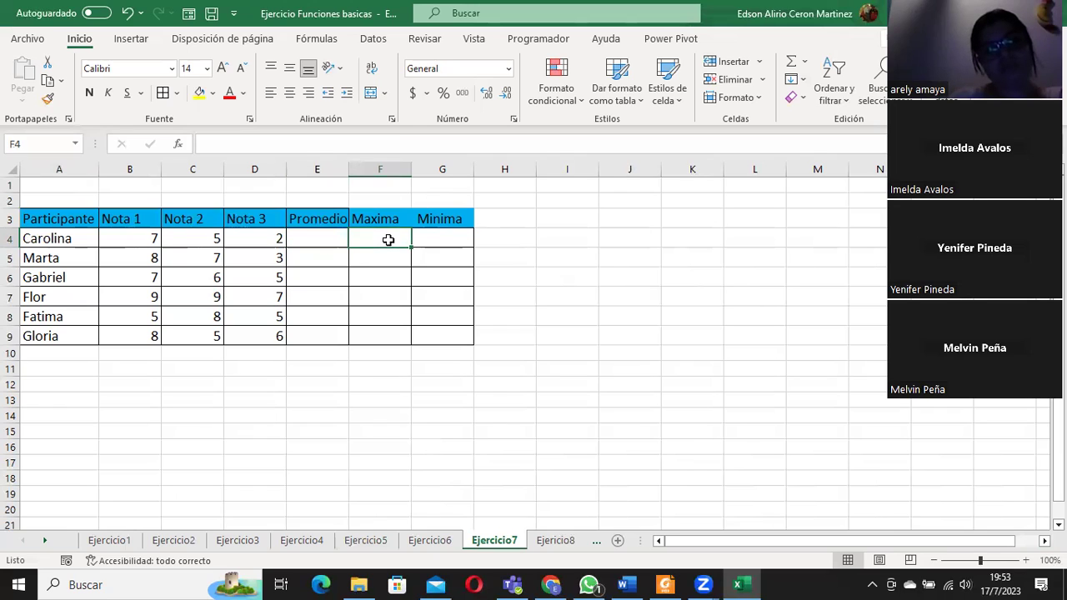
left_click(448, 240)
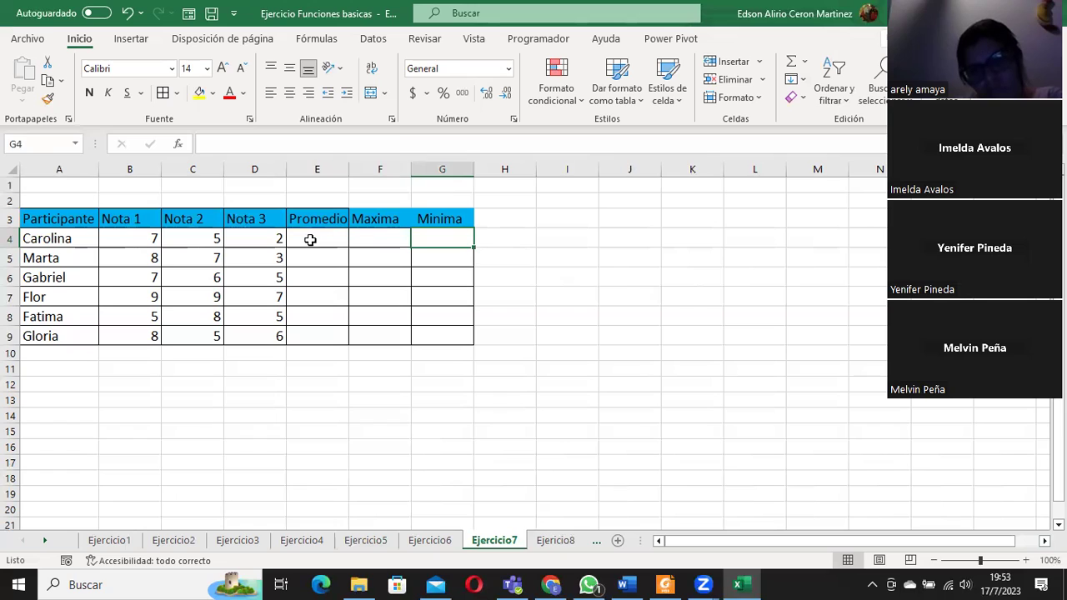
left_click_drag(310, 240, 439, 237)
left_click_drag(293, 232, 420, 240)
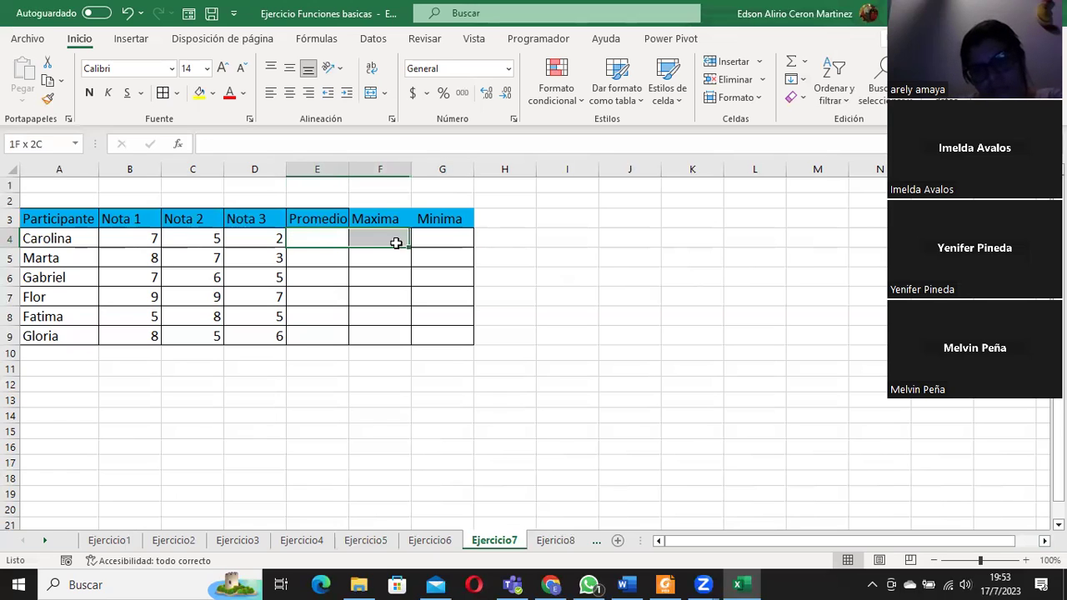
left_click_drag(291, 238, 436, 236)
left_click_drag(317, 239, 442, 241)
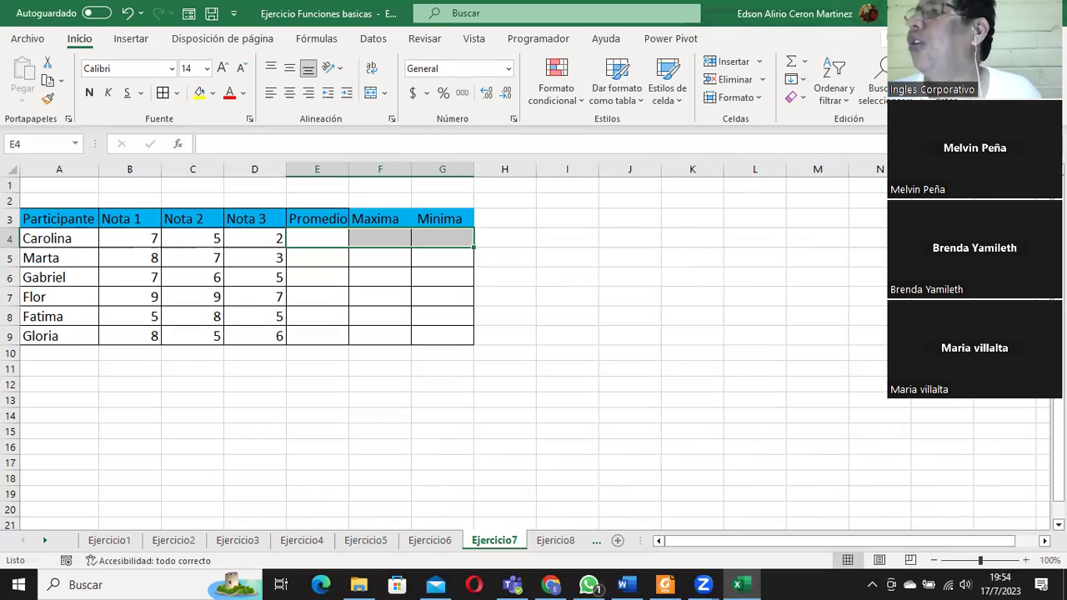
double_click(310, 240)
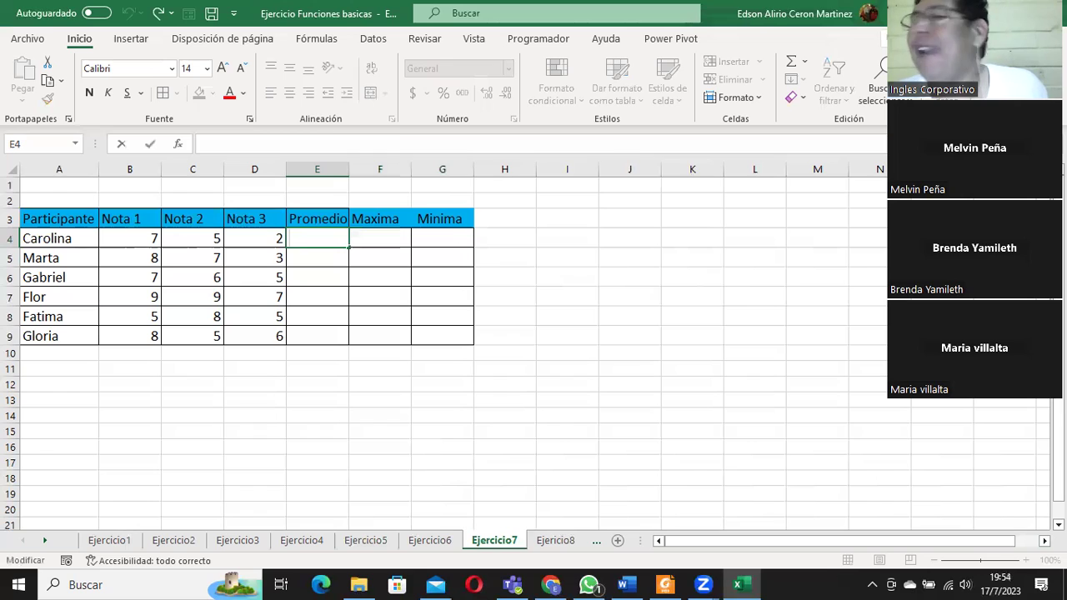
Step: Enter an AutoSum Promedio formula in E4 for Carolina's three grades
left_click(803, 62)
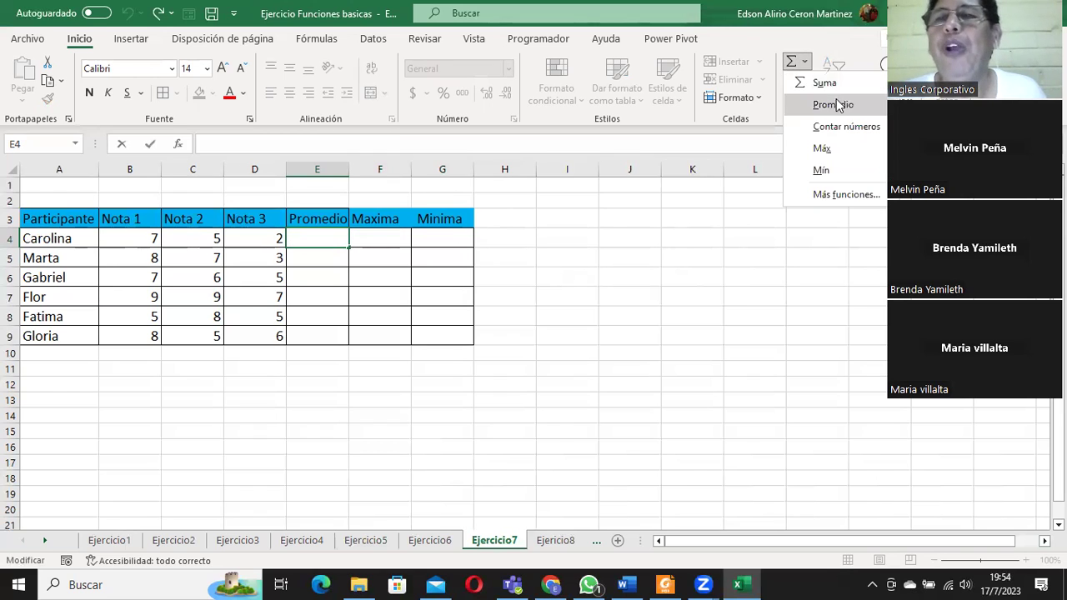
key("Escape")
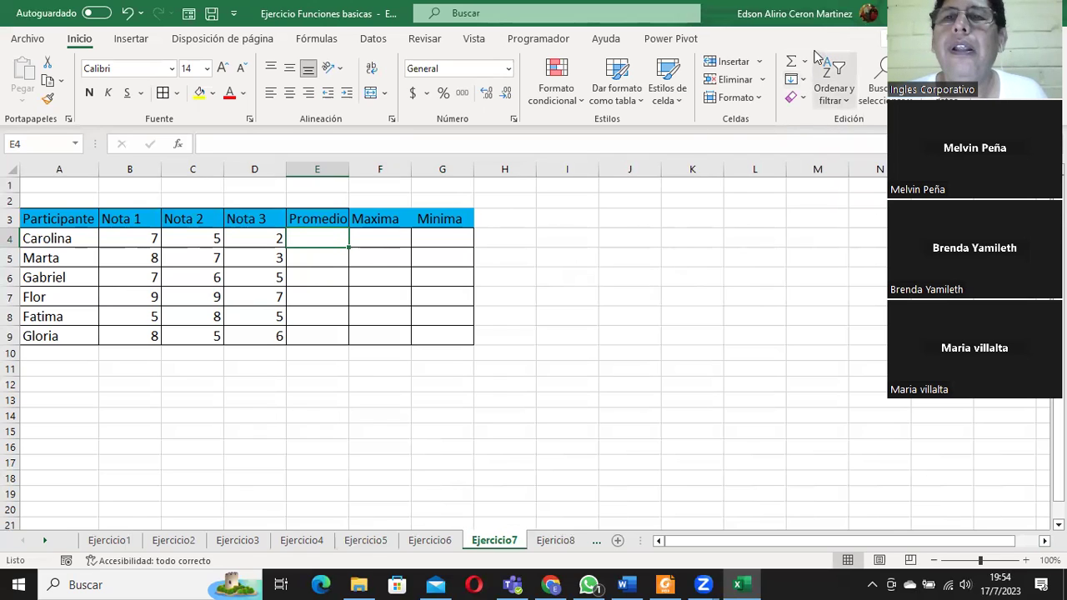
left_click(806, 64)
left_click(822, 112)
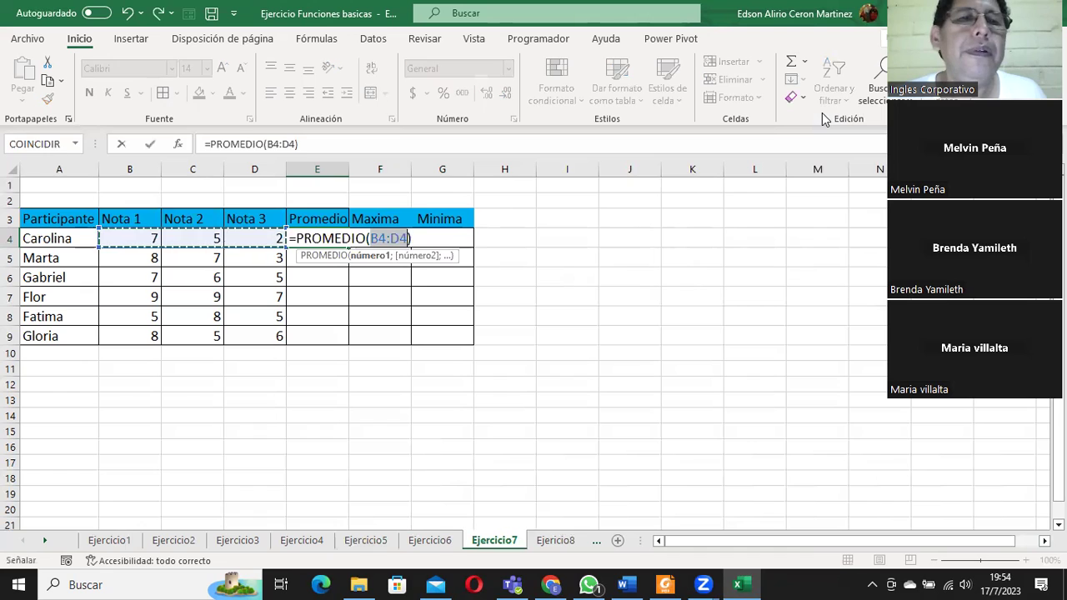
left_click(149, 145)
Step: Enter =MAX(B4:D4) in F4 for Carolina's highest grade, 7
left_click(379, 238)
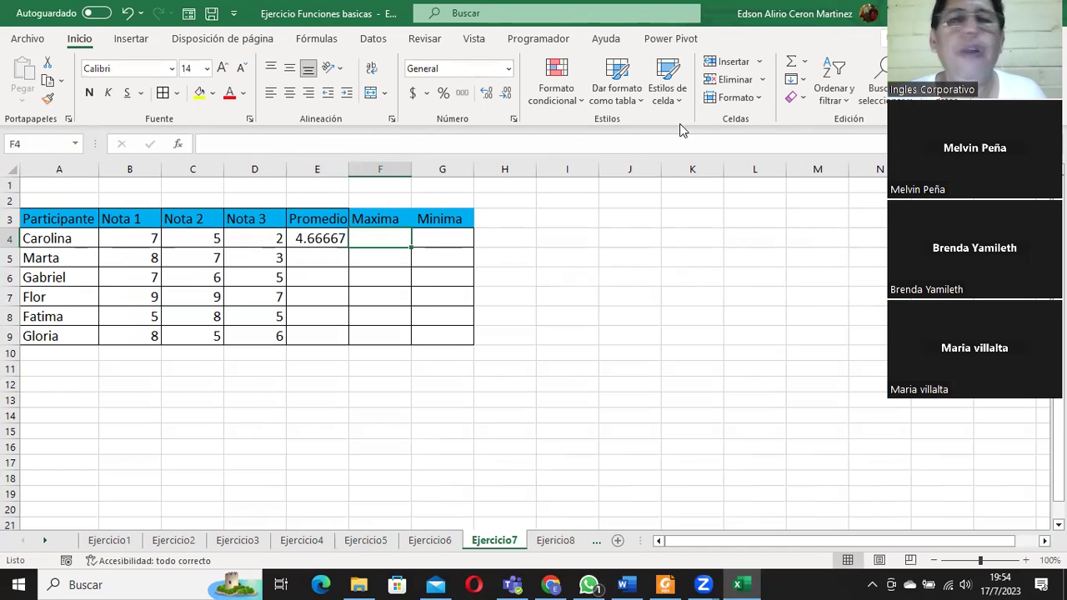
left_click(805, 62)
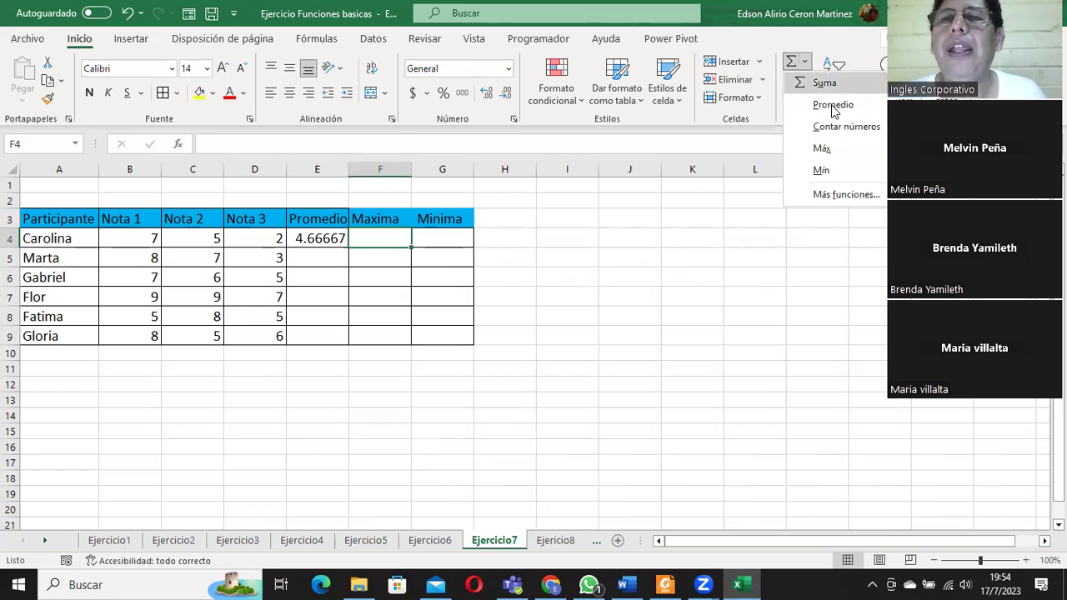
left_click(834, 148)
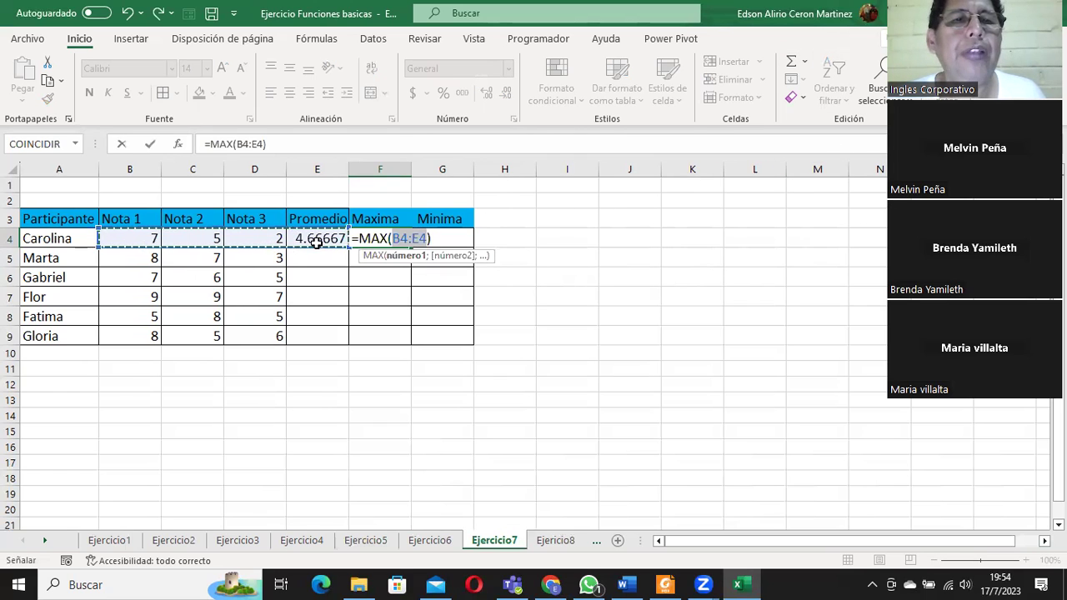
left_click_drag(138, 233, 254, 232)
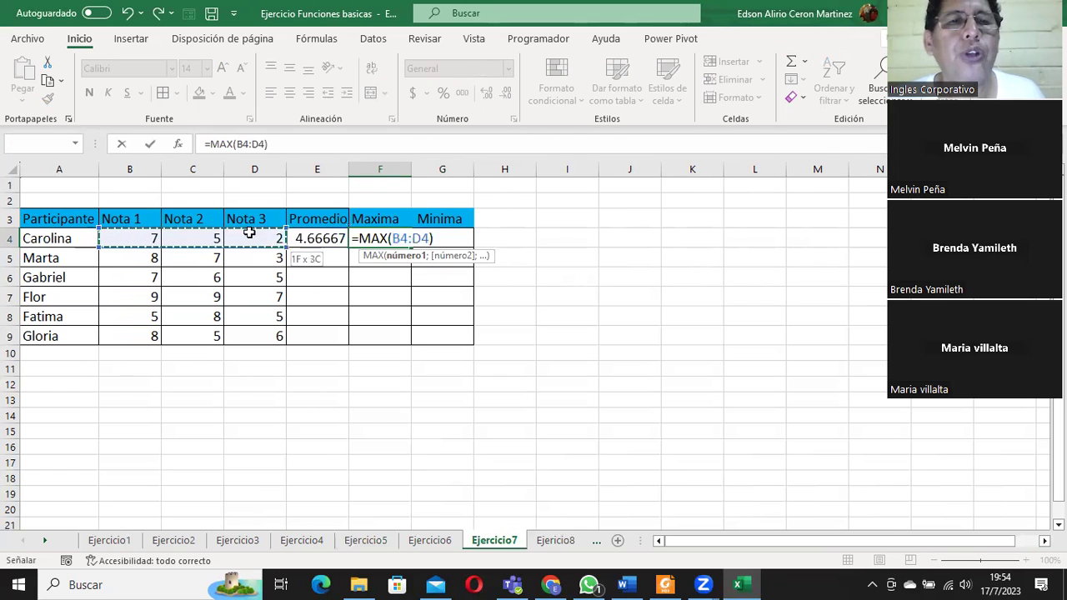
left_click(150, 144)
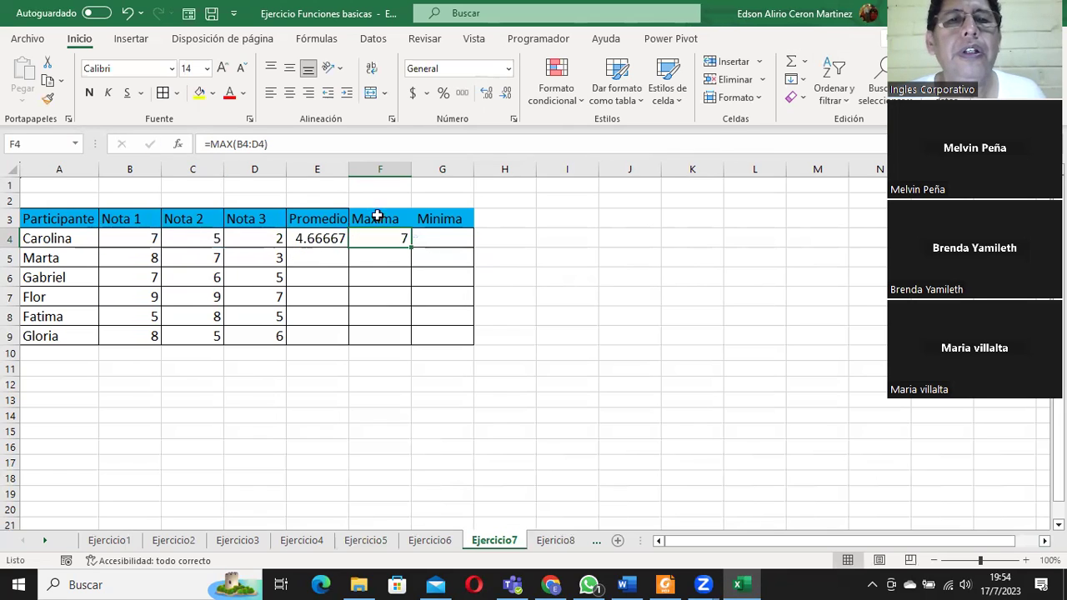
Step: Enter =MIN(B4:D4) in G4 for Carolina's lowest grade, 2
left_click(446, 236)
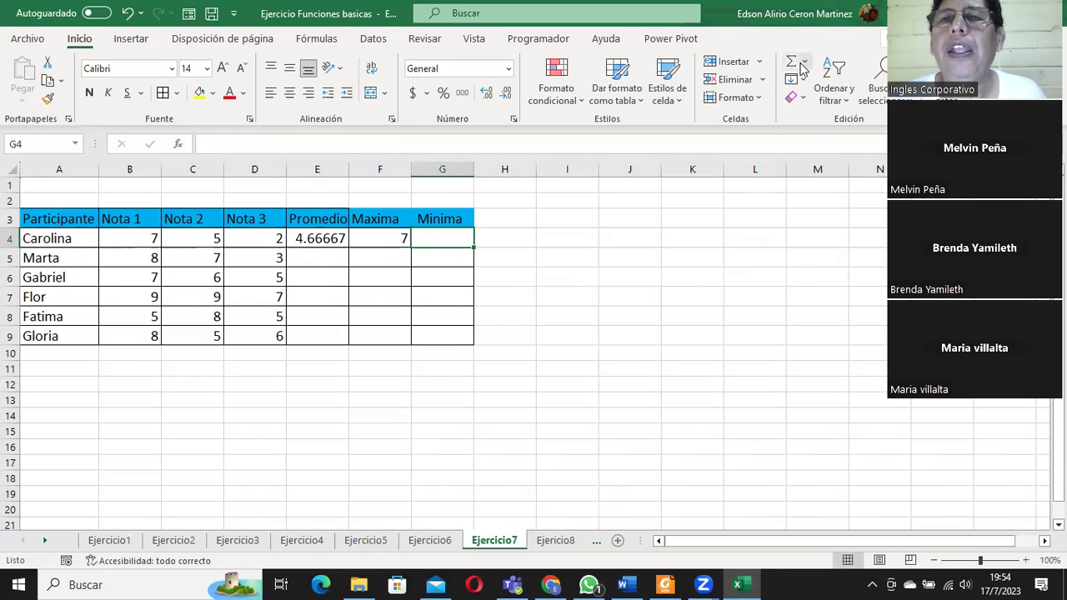
left_click(800, 64)
left_click(821, 170)
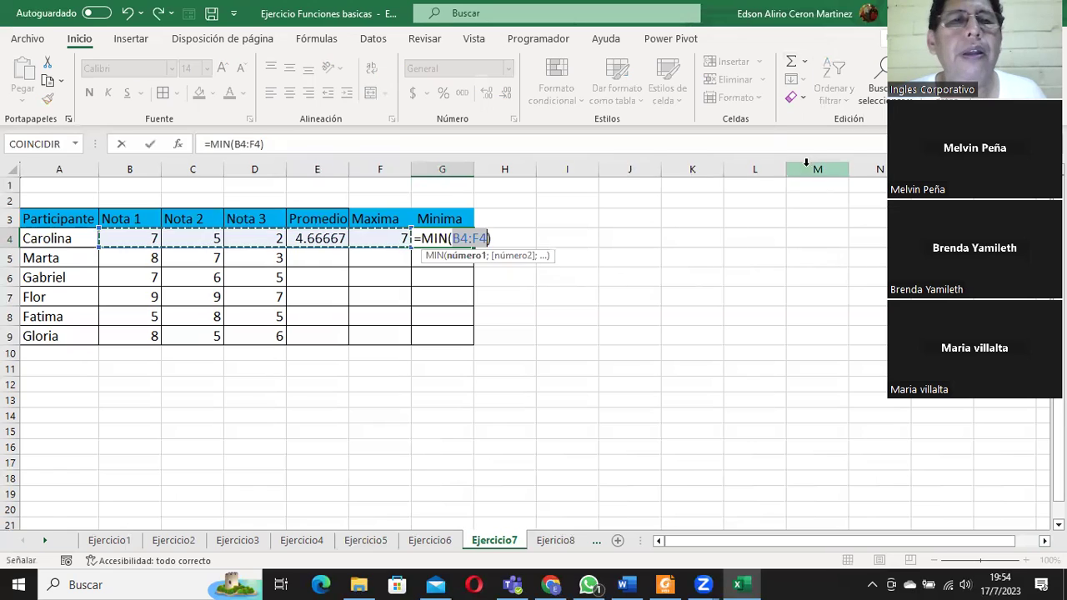
mouse_move(130, 238)
left_mouse_down()
mouse_move(243, 225)
mouse_move(244, 240)
left_mouse_up()
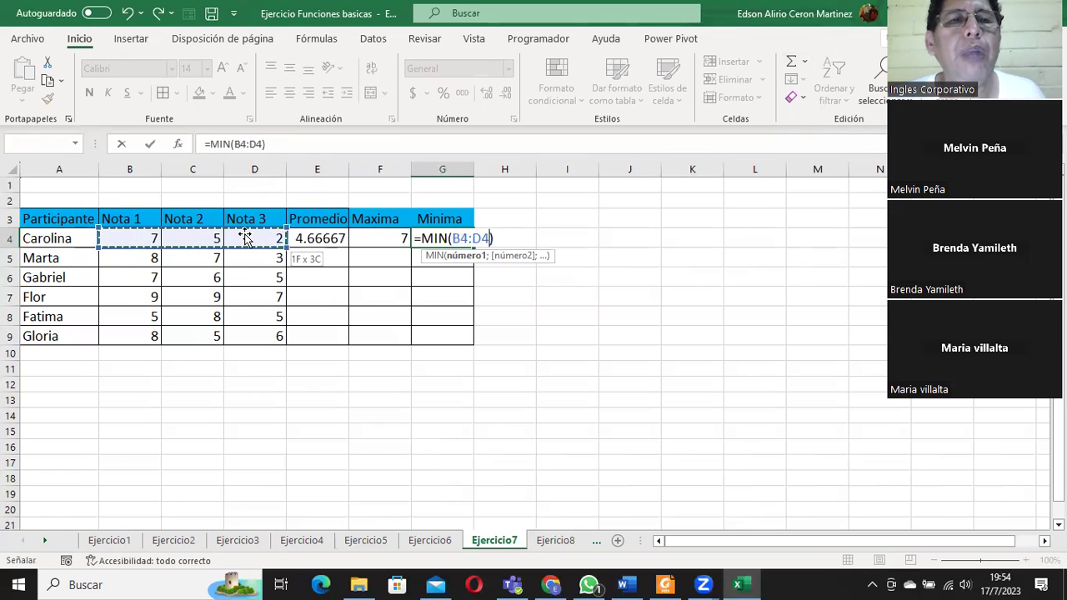
left_click(157, 147)
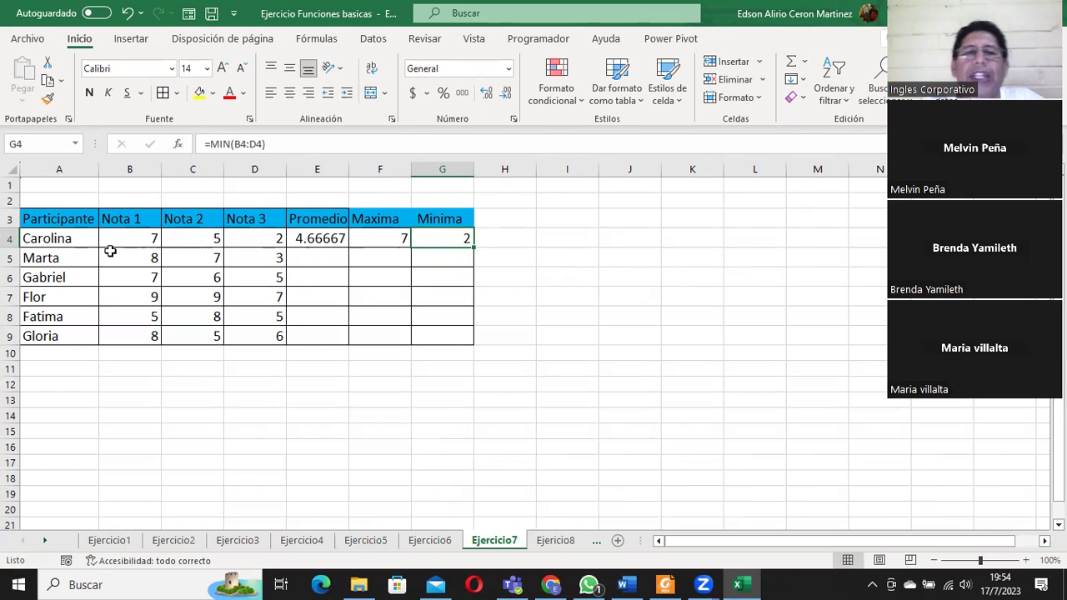
left_click(331, 238)
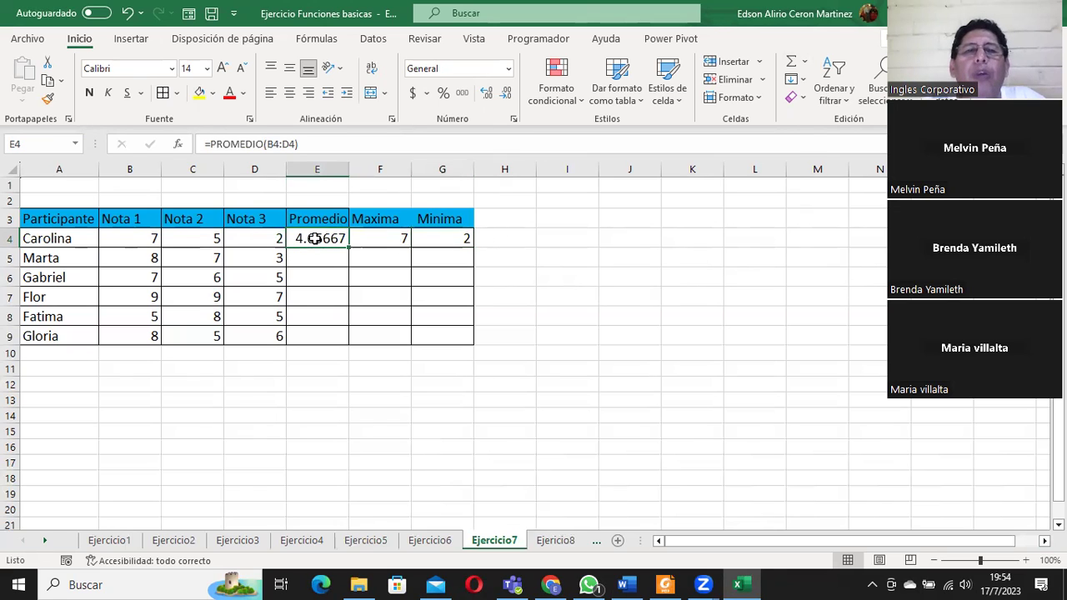
Step: Copy the E4:G4 Promedio, Maxima and Minima formulas down through row 9
left_click(380, 238)
left_click(460, 238)
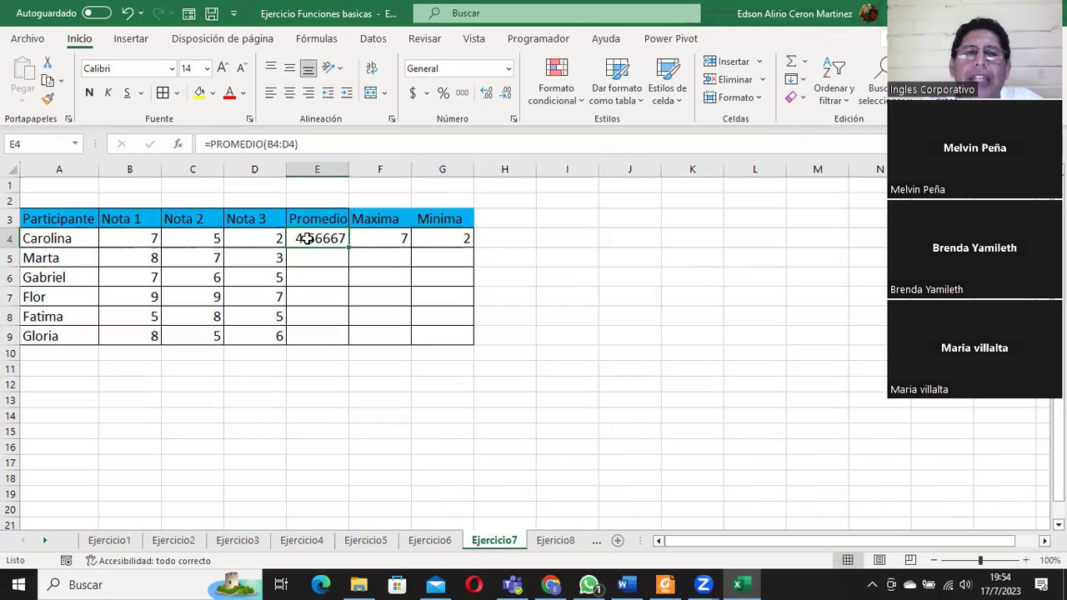
left_click_drag(308, 239, 438, 239)
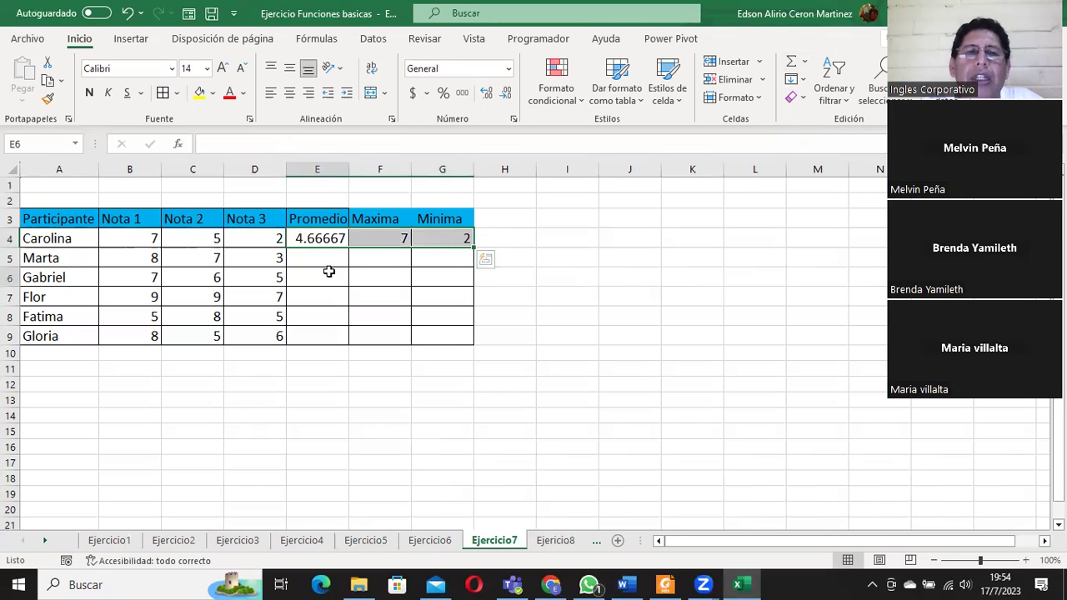
left_click_drag(326, 238, 434, 239)
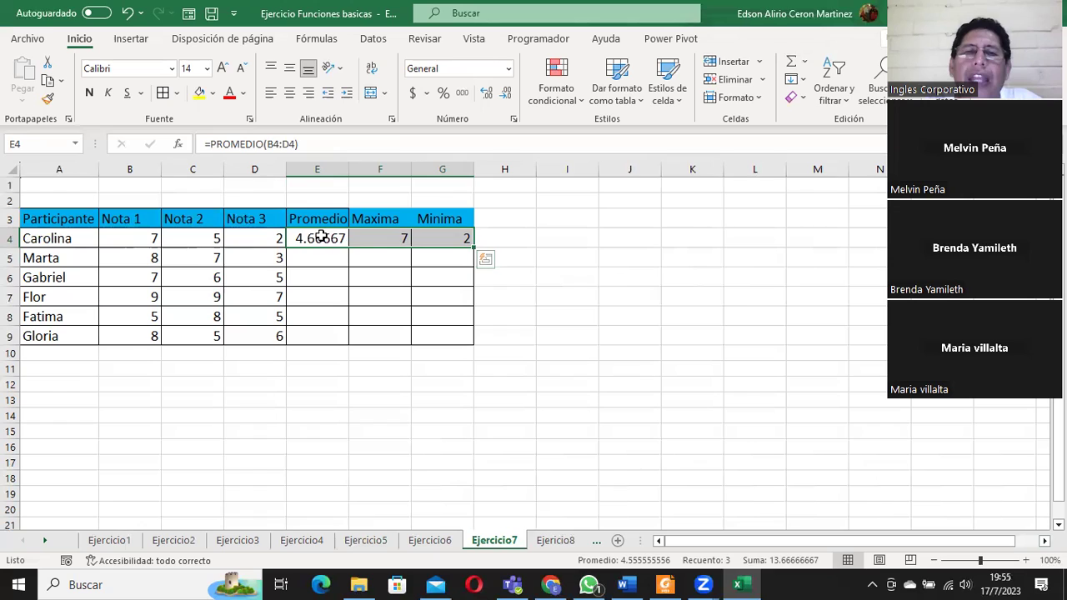
left_click(321, 237)
left_click_drag(321, 238, 422, 238)
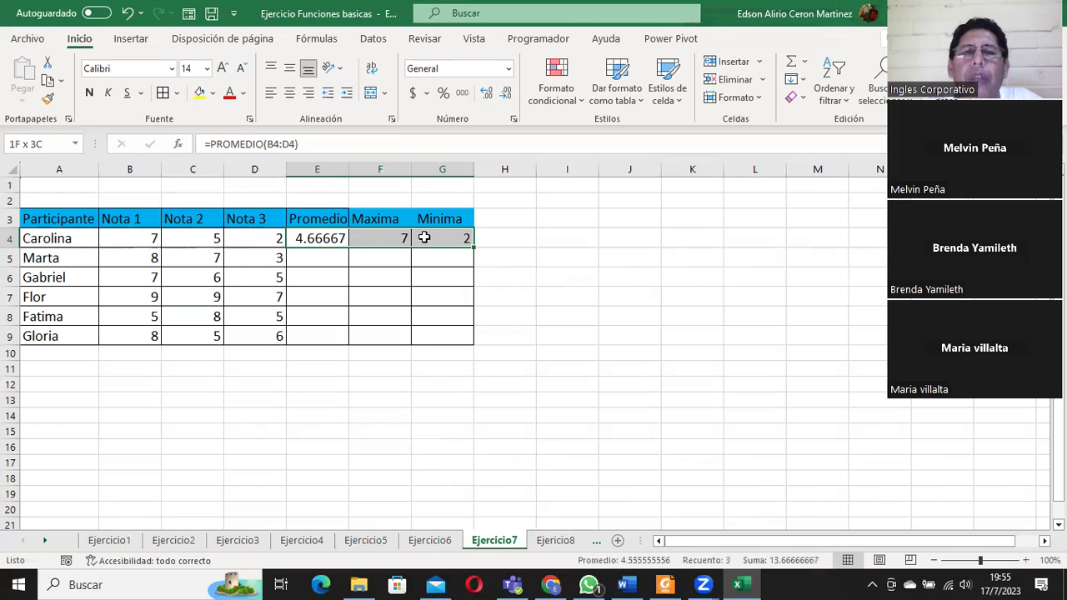
left_click_drag(310, 238, 422, 239)
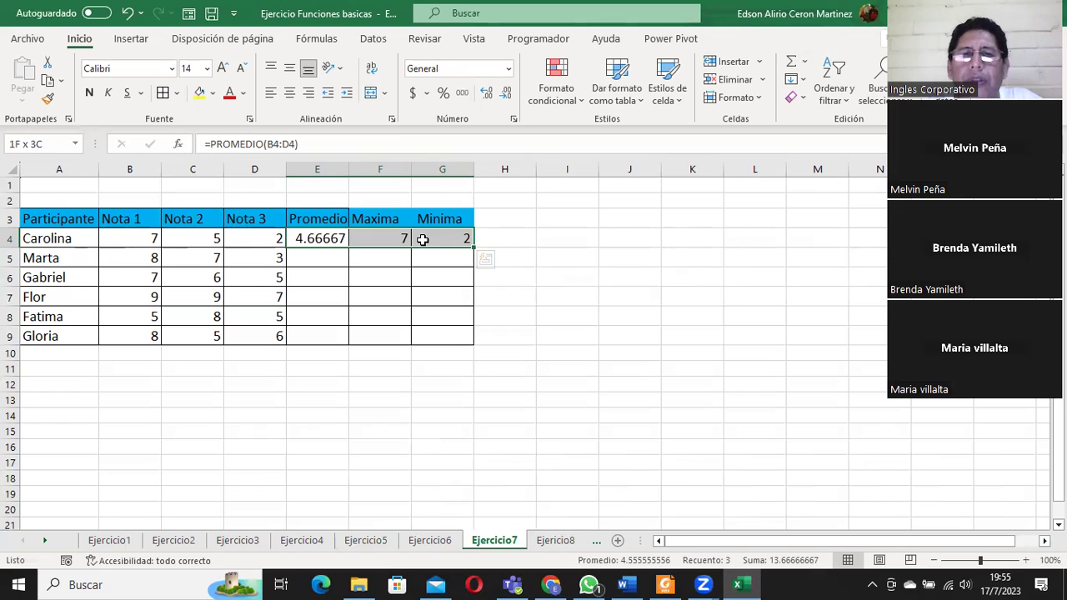
left_click_drag(321, 238, 430, 246)
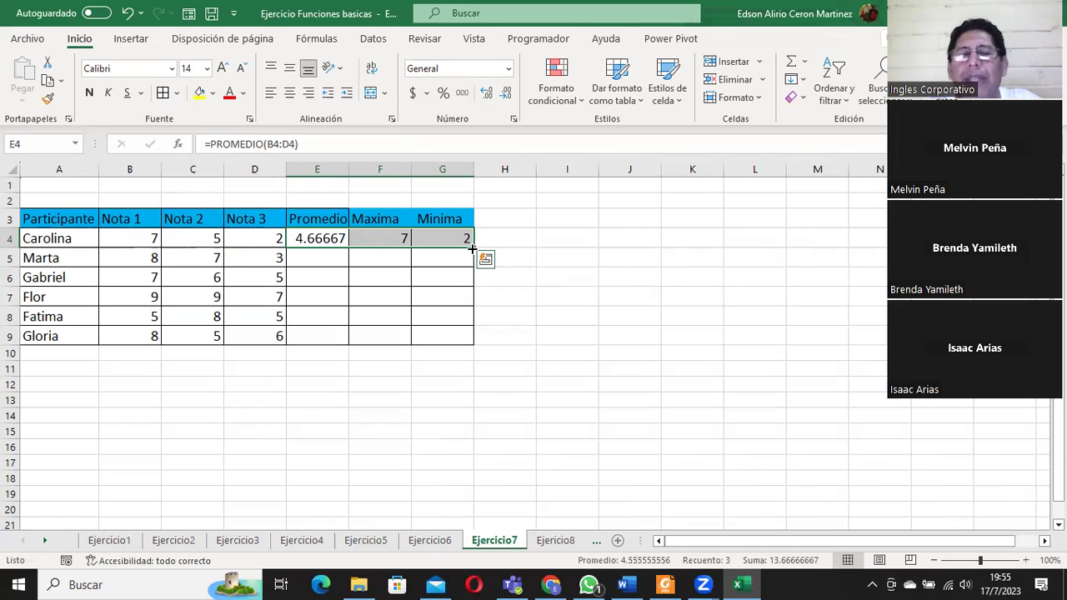
left_click_drag(472, 249, 471, 342)
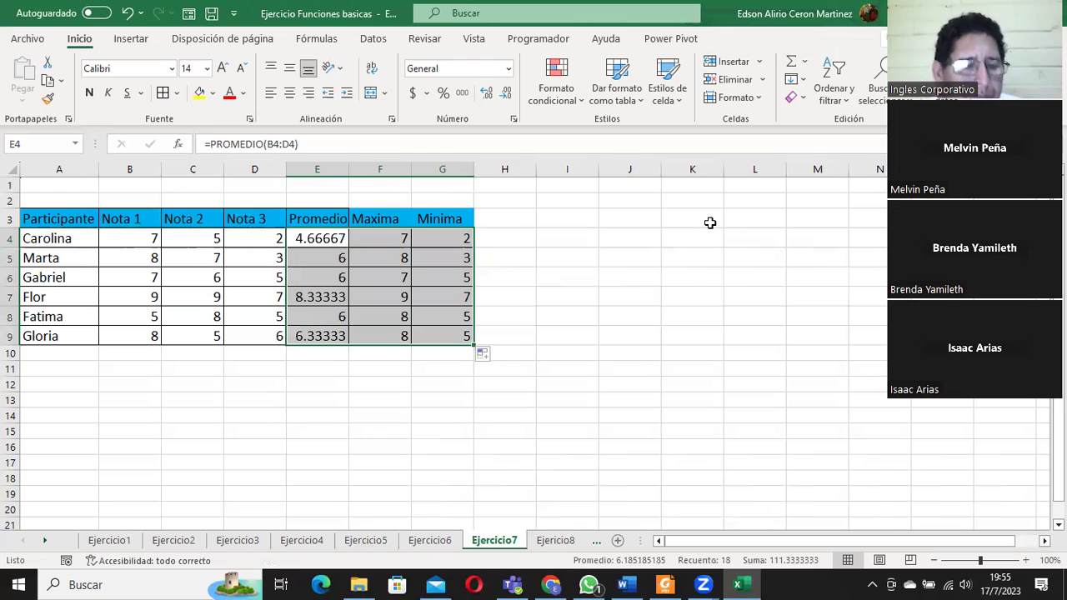
key("ctrl+z")
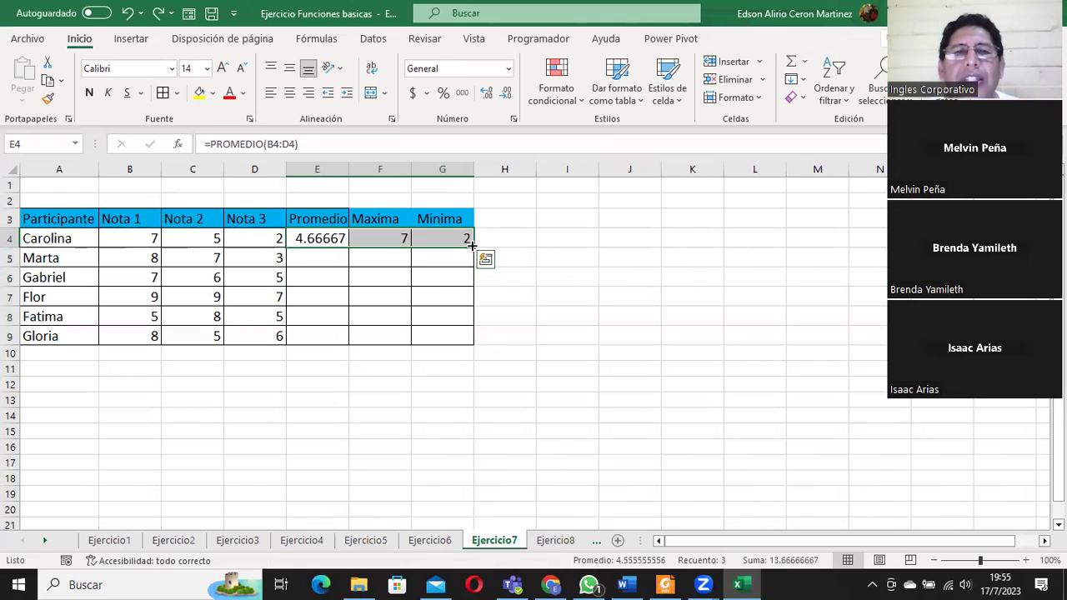
left_click_drag(471, 243, 476, 341)
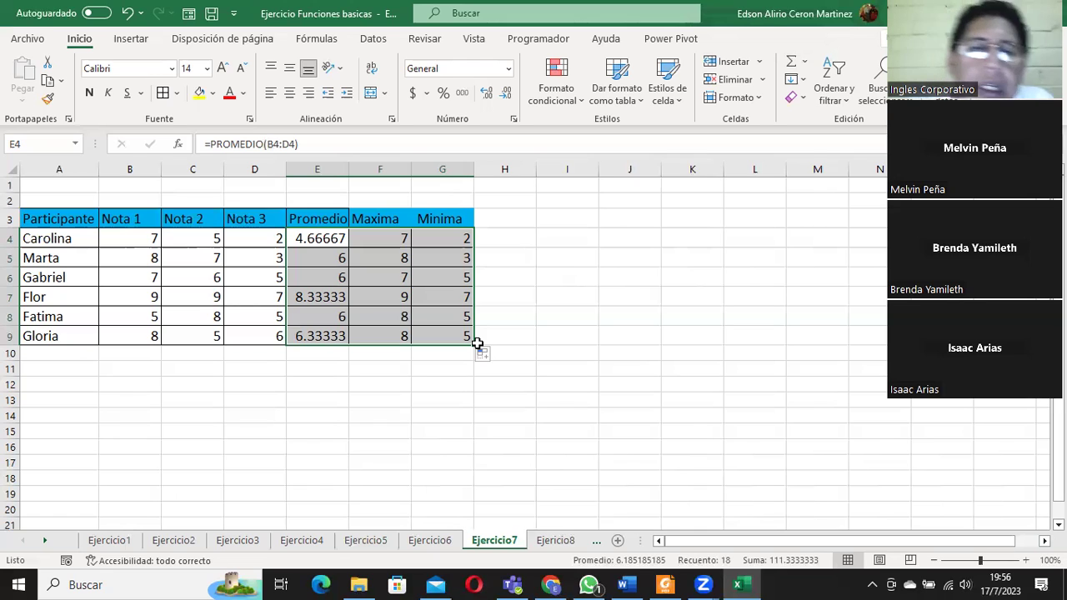
Step: Switch to Ejercicio8 and select the empty Enero summary cells B12:B15
left_click(546, 540)
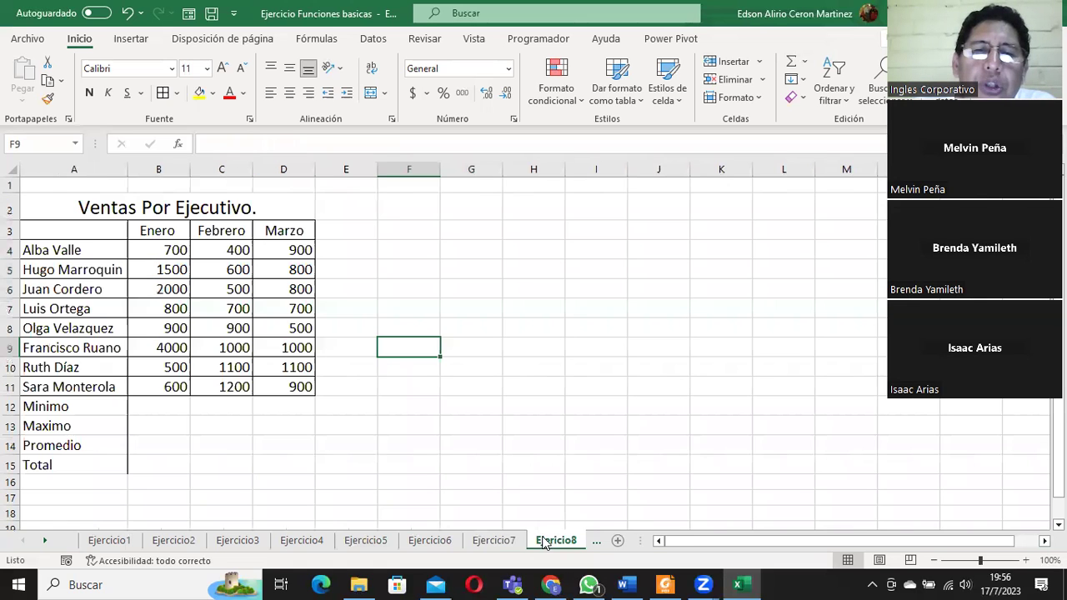
left_click(142, 408)
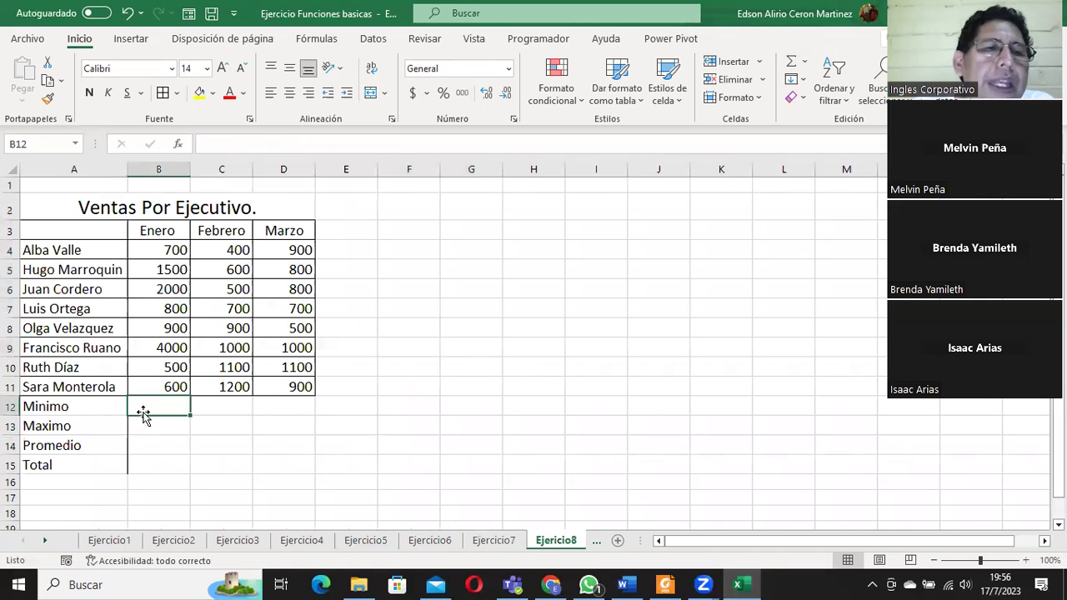
left_click(146, 426)
left_click(148, 446)
left_click(154, 464)
left_click(159, 413)
left_click_drag(160, 421, 164, 464)
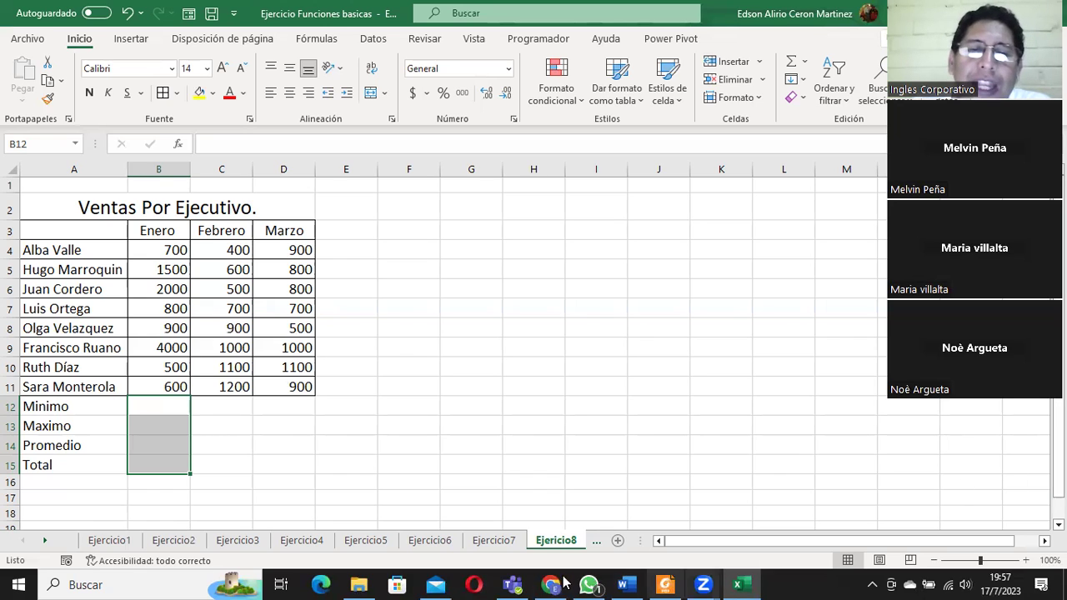
left_click(595, 543)
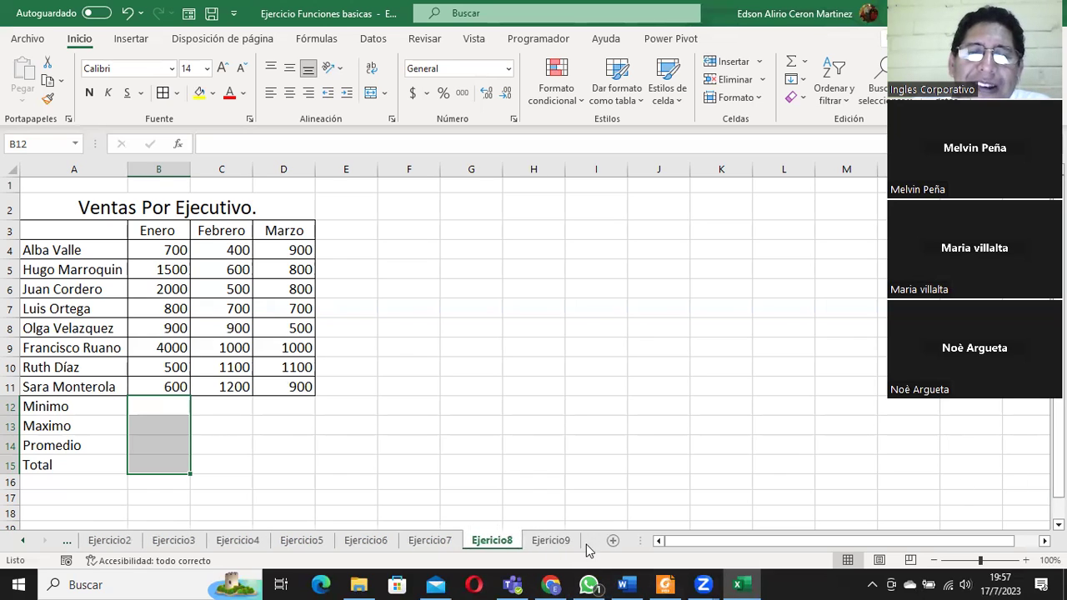
left_click(552, 542)
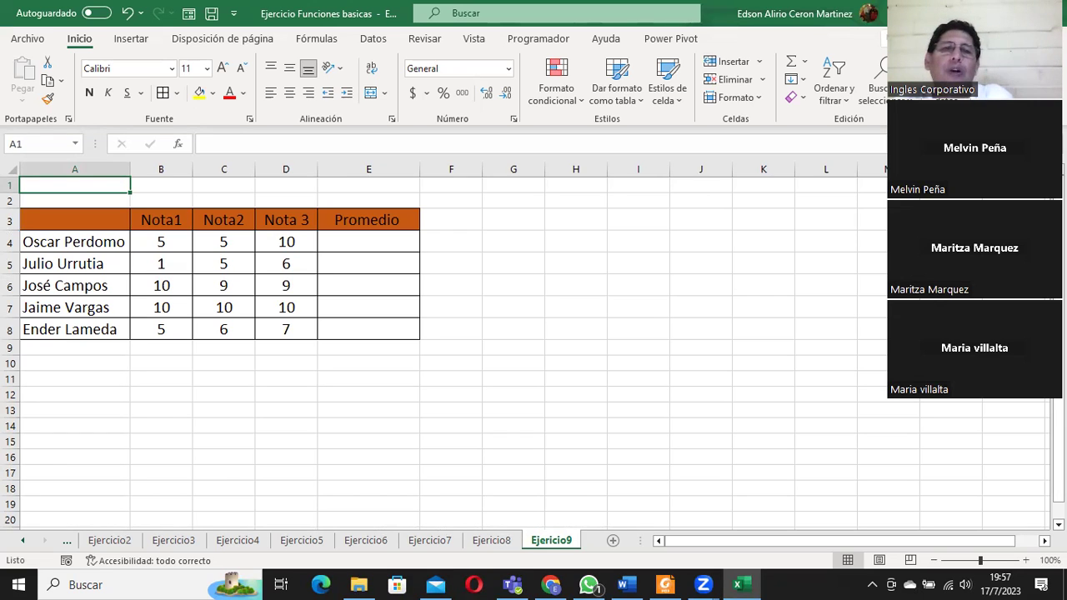
left_click(375, 237)
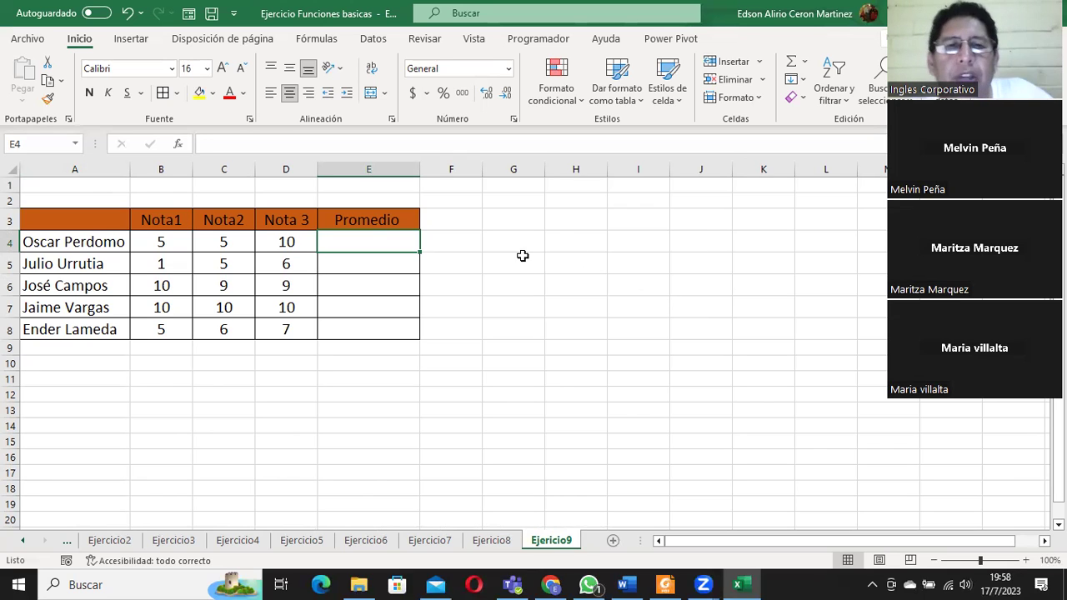
Step: On Ejercicio3, enter =MIN(D7:D18) in D20 for Santa Ana's minimum
left_click(100, 542)
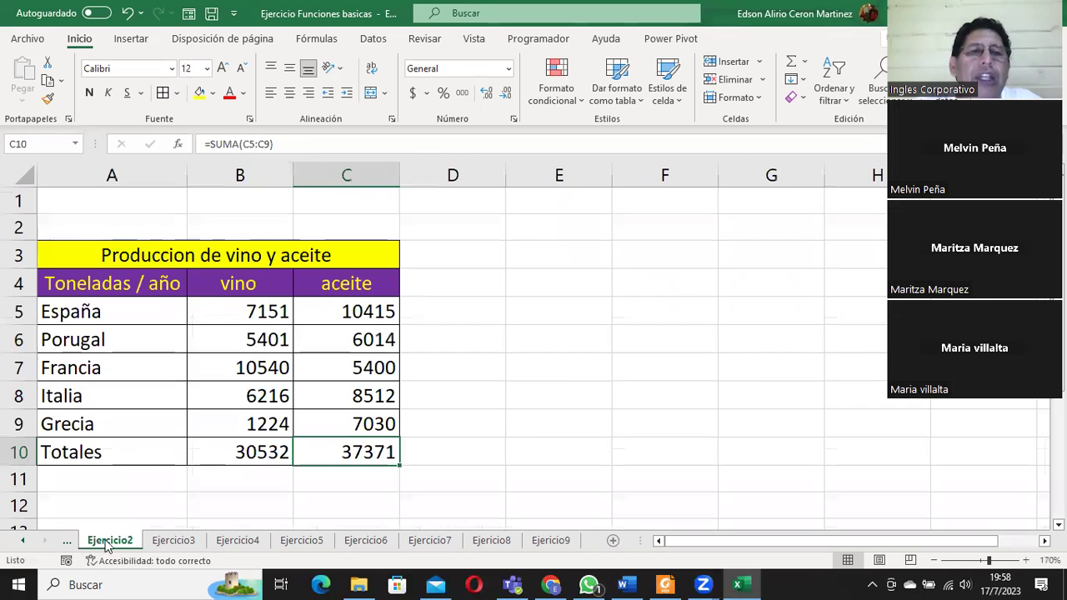
left_click(175, 542)
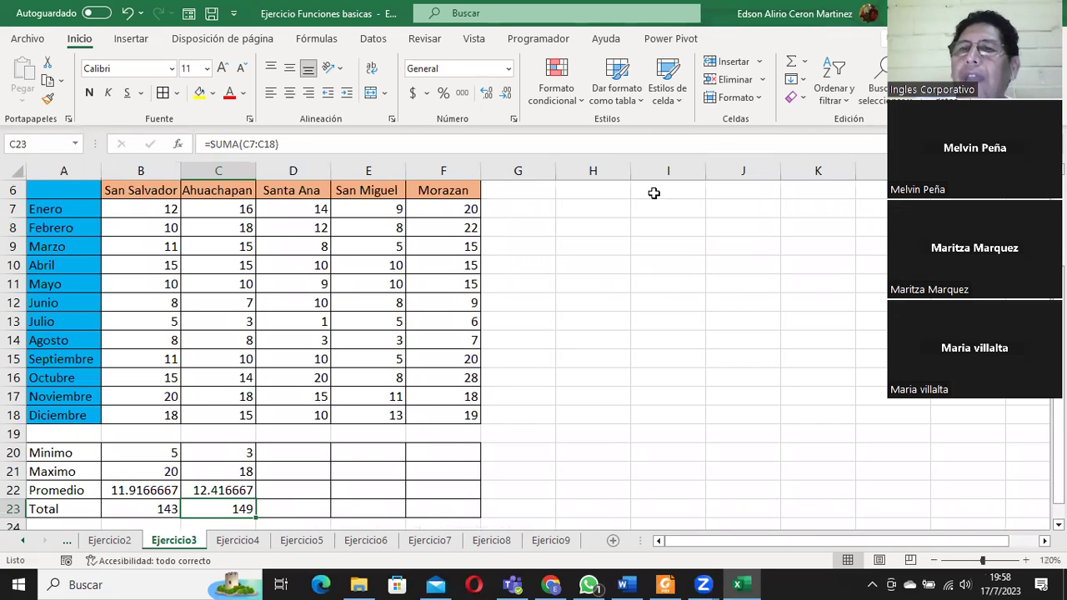
left_click(803, 67)
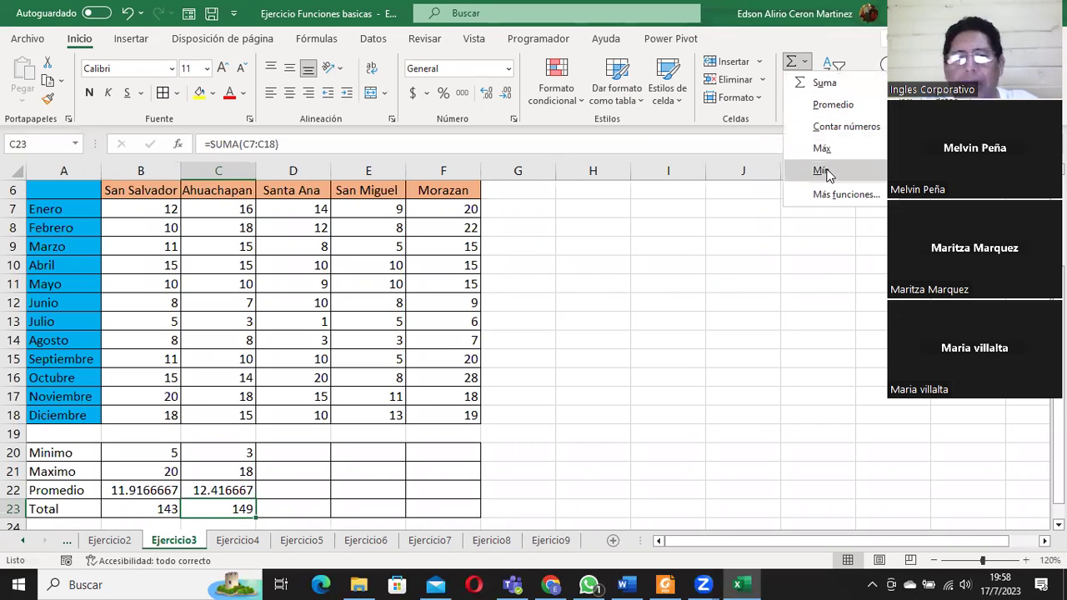
left_click(296, 451)
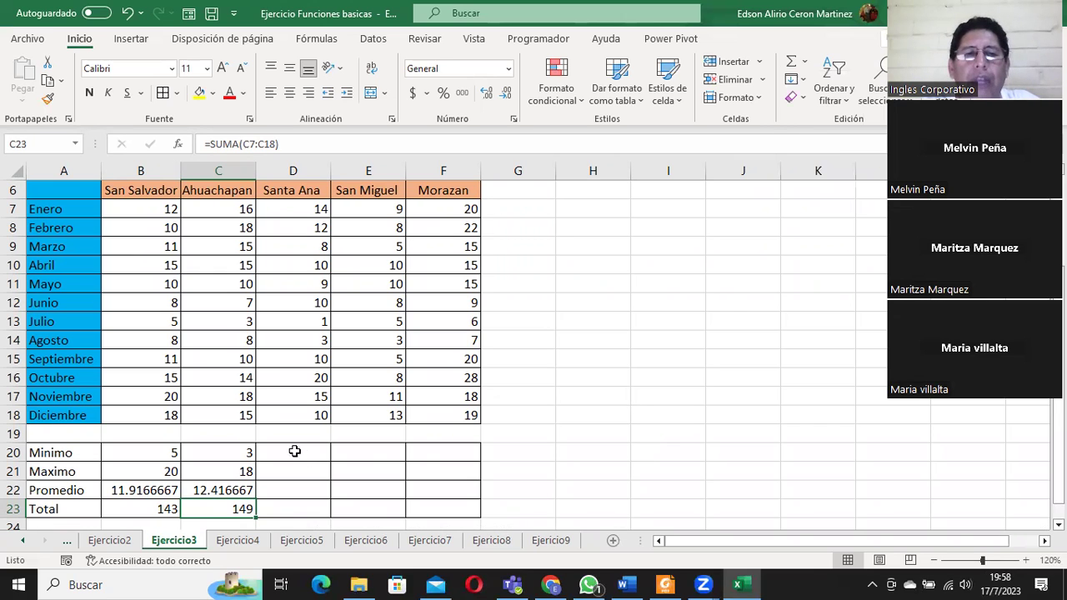
left_click(283, 452)
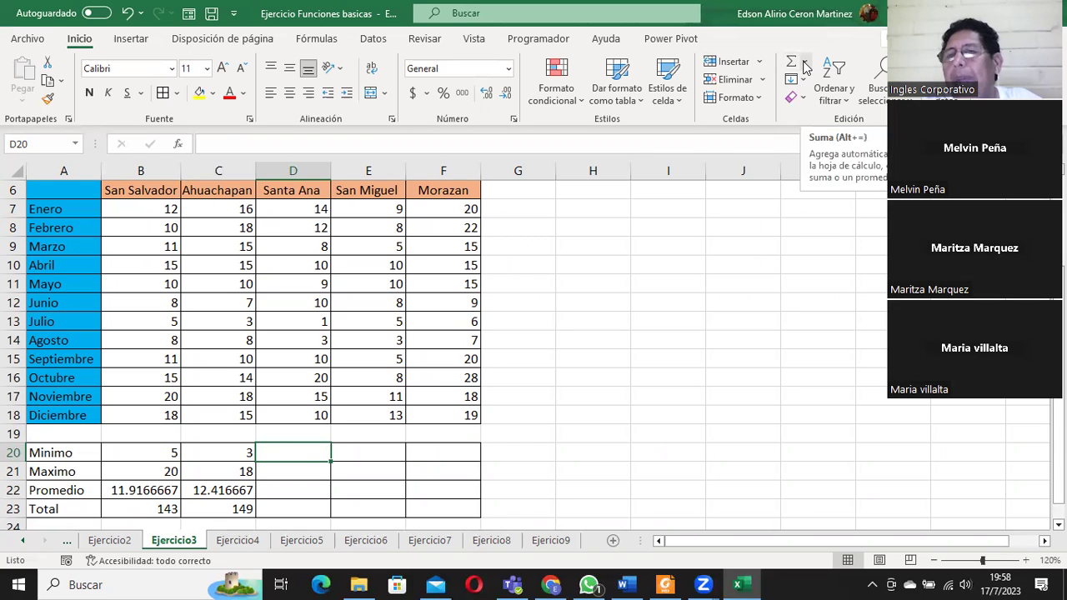
left_click(805, 67)
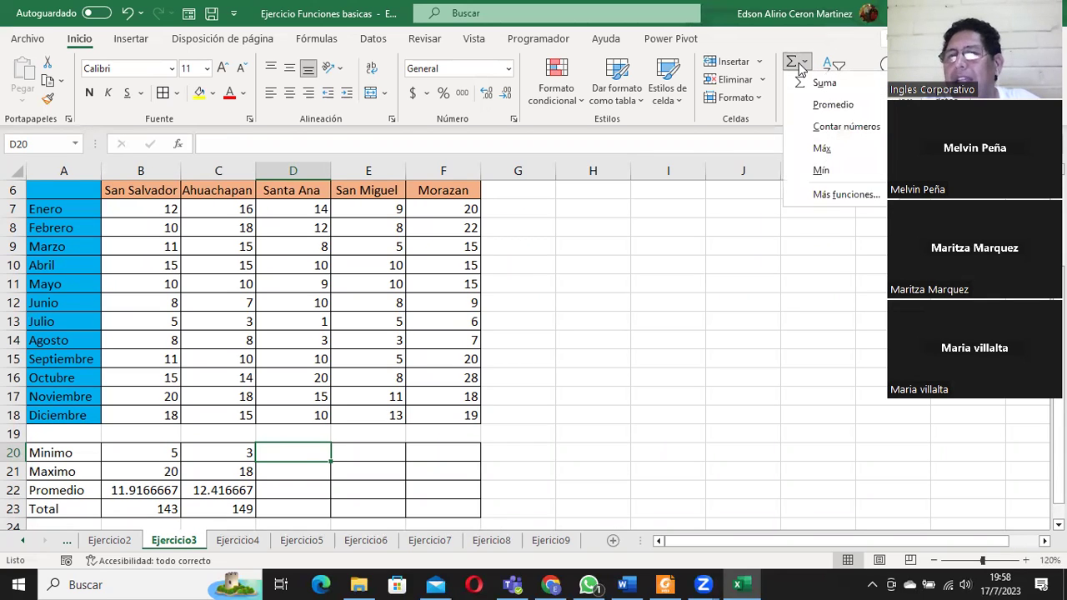
left_click(822, 170)
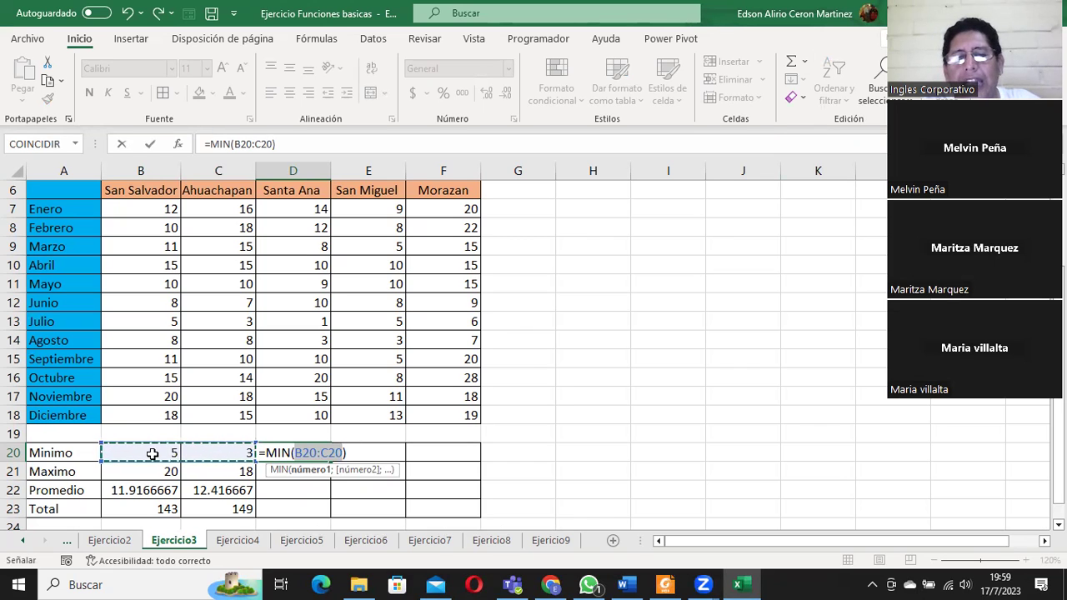
left_click_drag(288, 208, 288, 419)
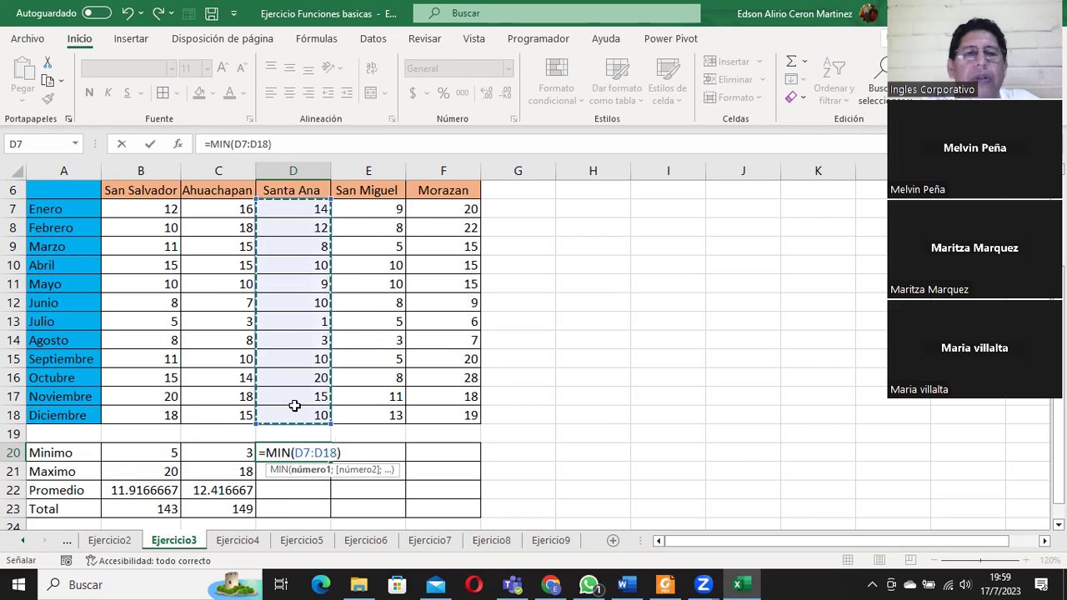
left_click(150, 145)
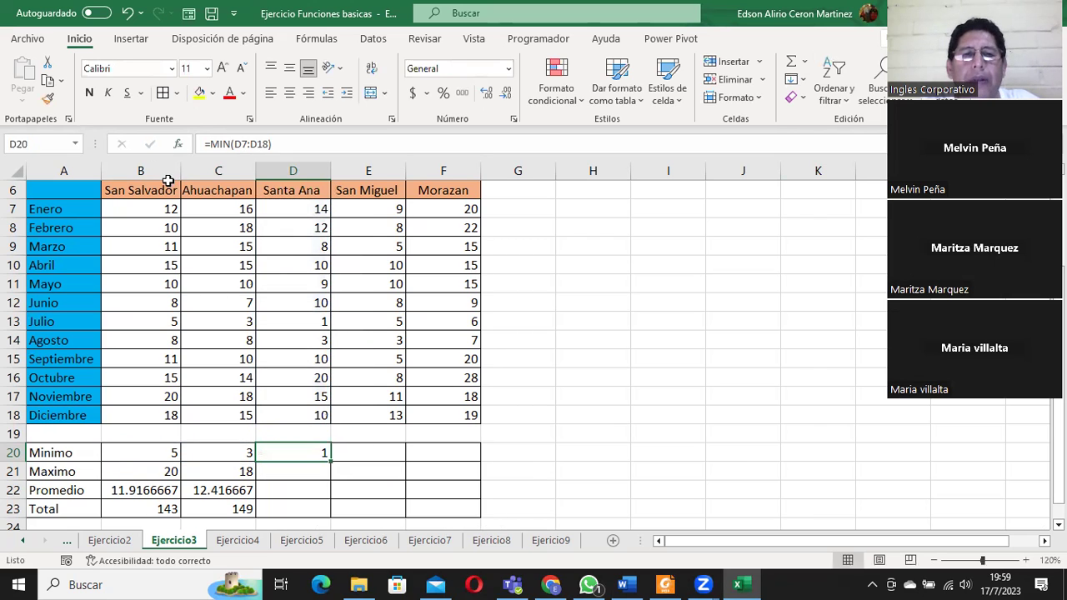
Step: Enter Santa Ana's maximum in D21 as MAX over D7:D18, giving 20
left_click(296, 476)
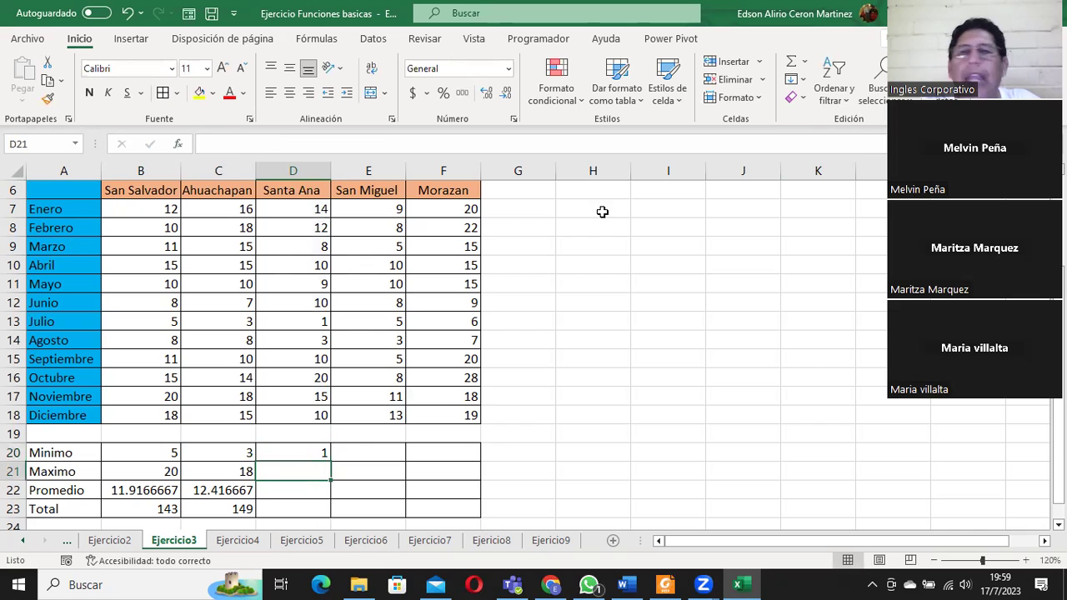
left_click(806, 63)
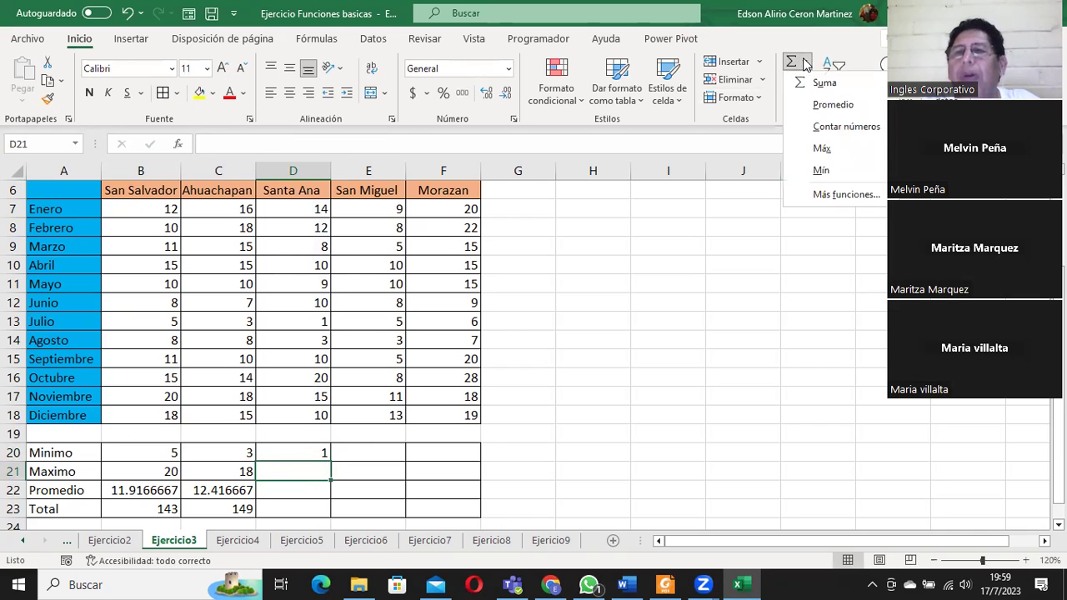
left_click(834, 152)
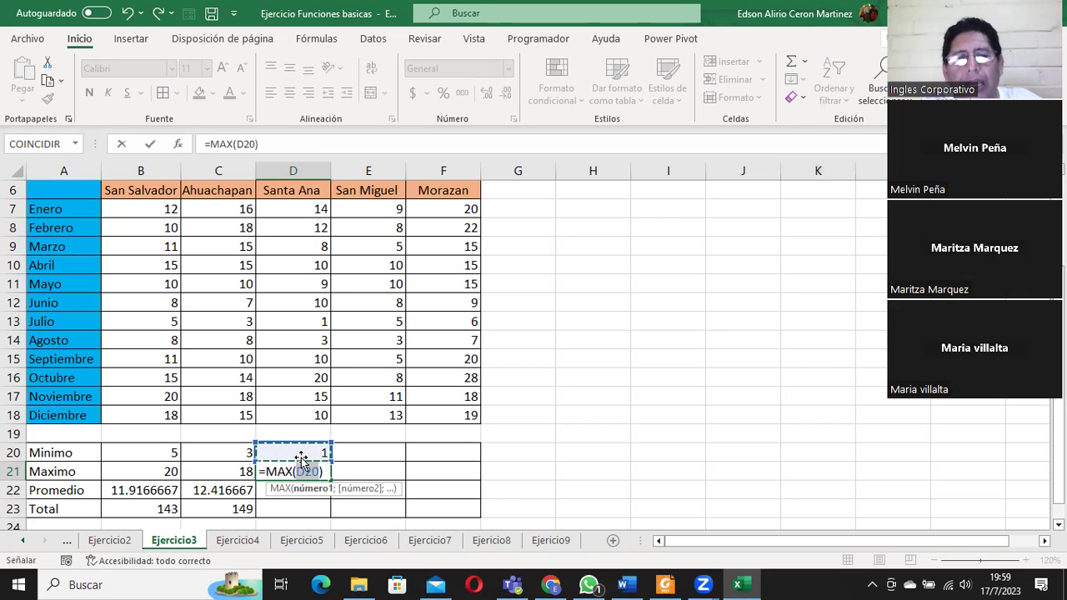
left_click_drag(286, 208, 298, 412)
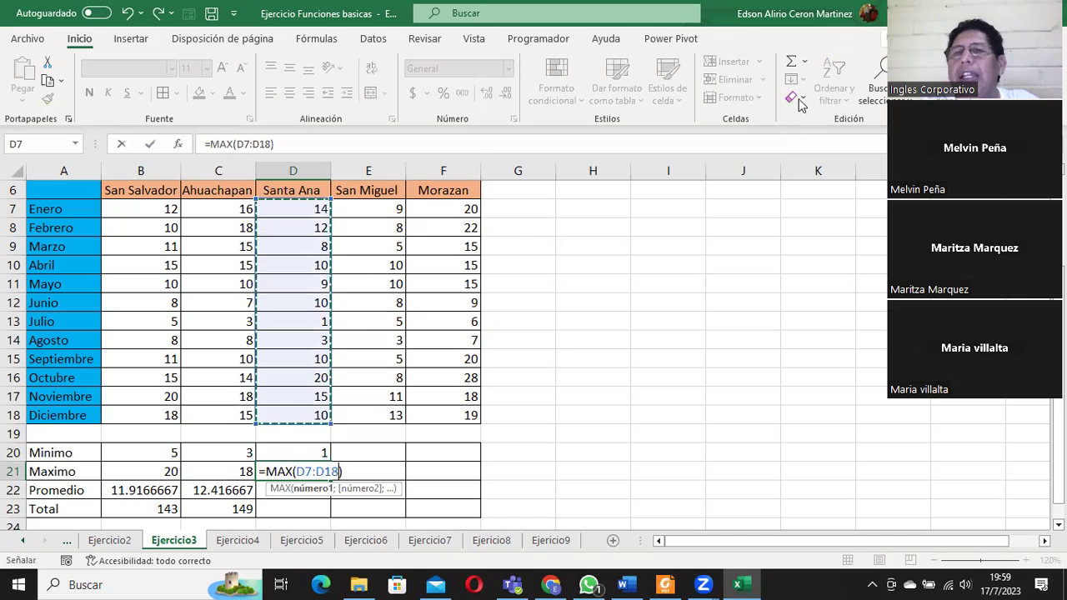
left_click(149, 147)
Step: Enter Santa Ana's average in D22 as PROMEDIO over D7:D18, giving 10.166667
left_click(284, 485)
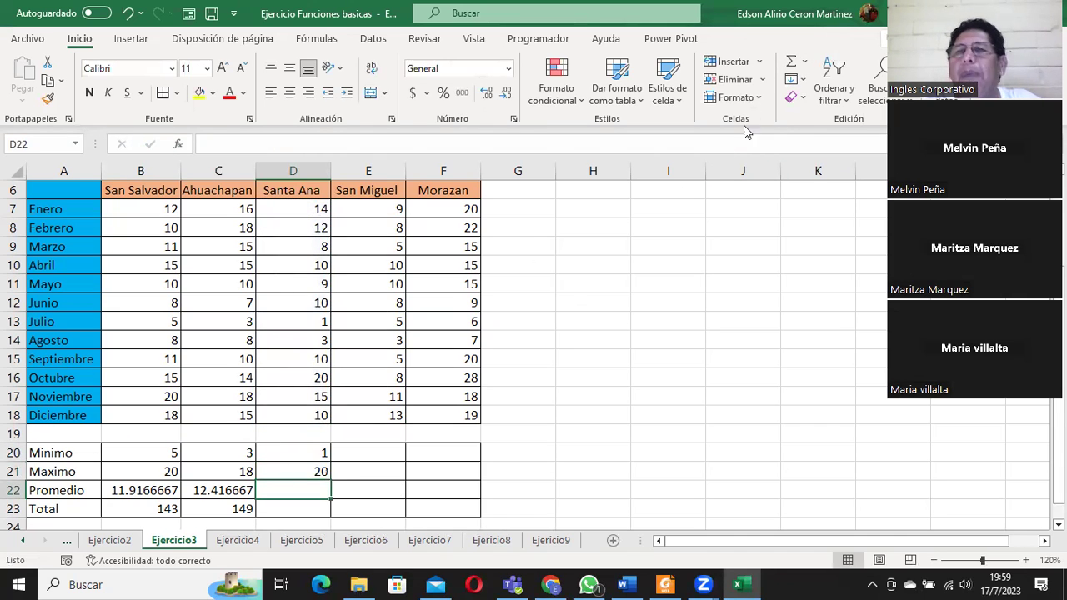
left_click(805, 62)
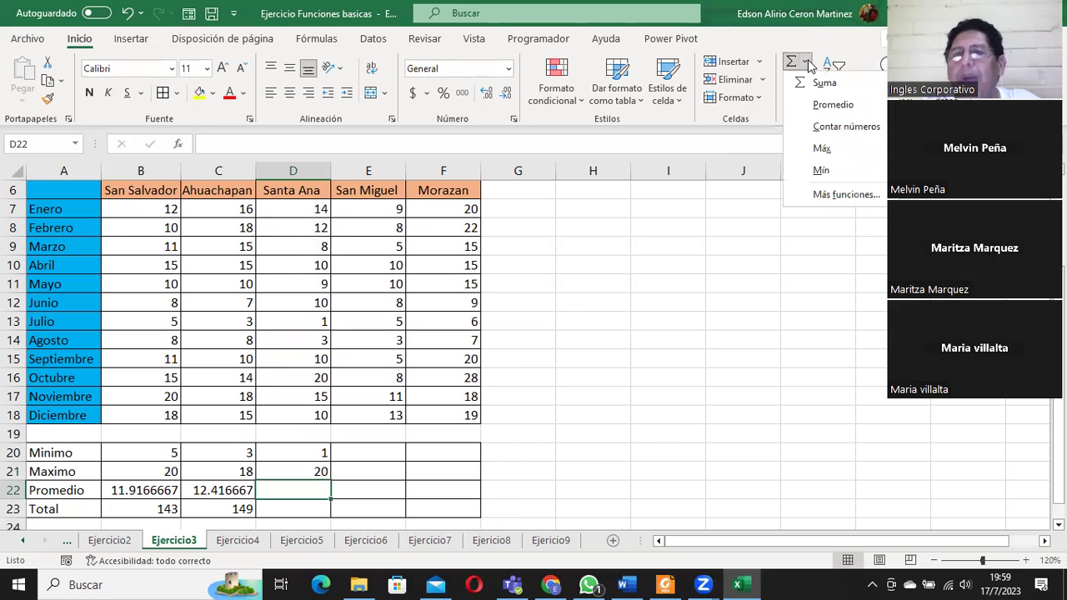
left_click(833, 105)
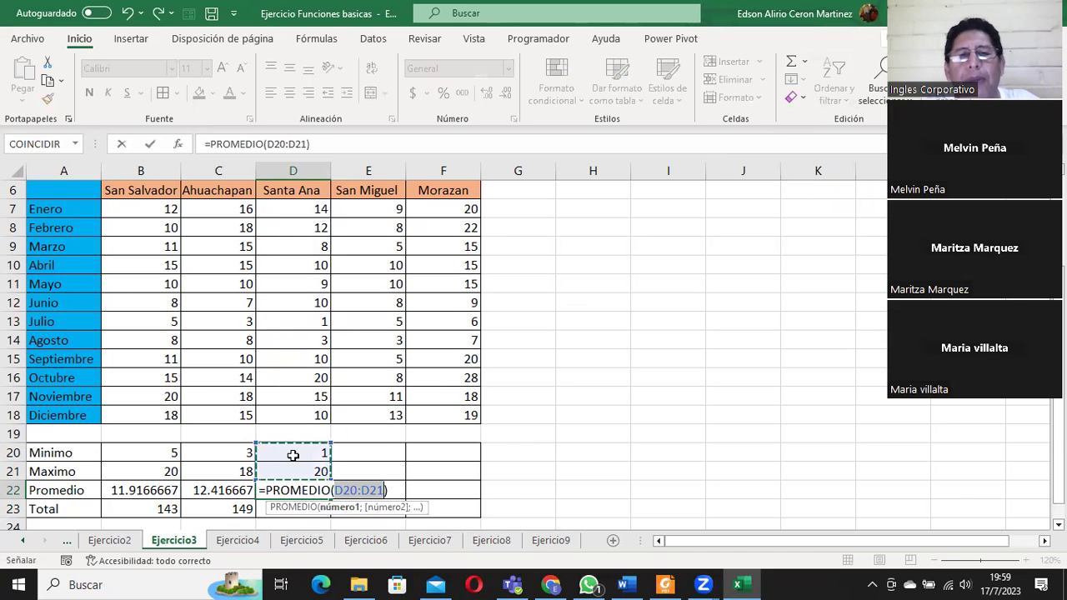
left_click_drag(282, 206, 281, 415)
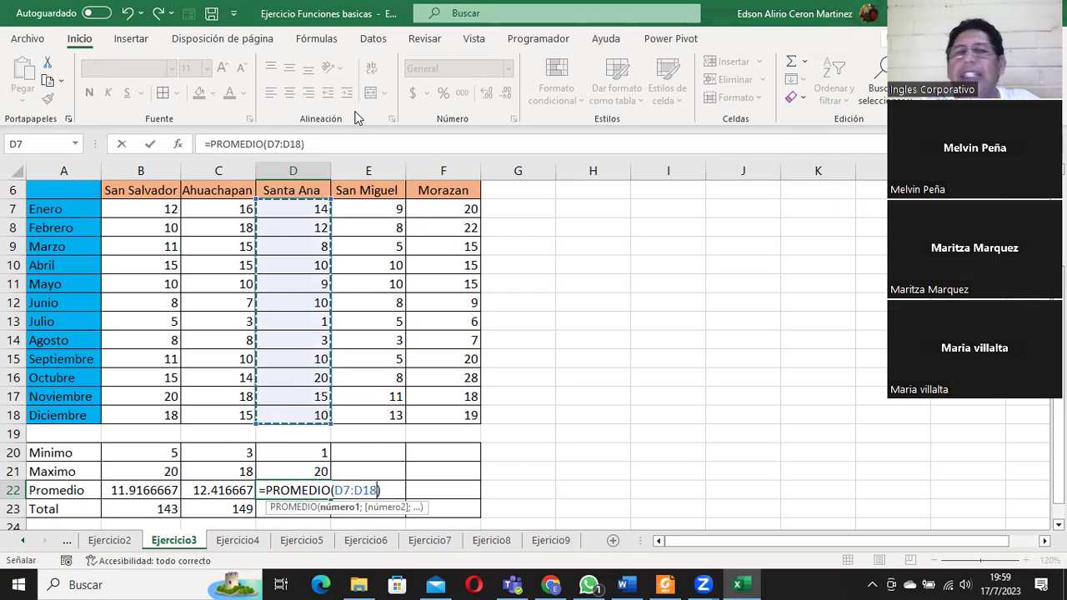
left_click(150, 143)
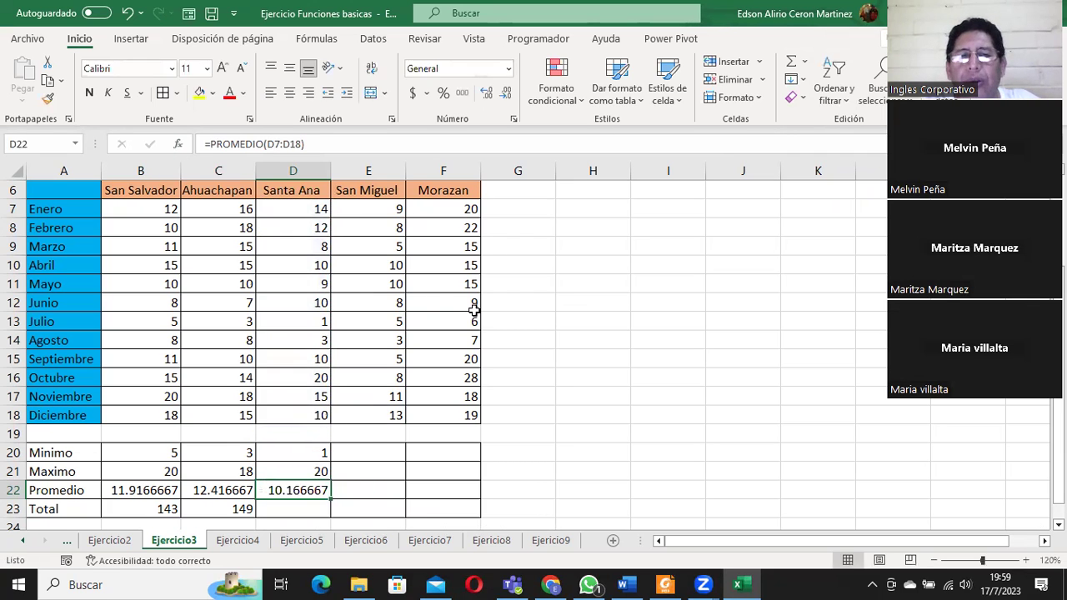
Step: Enter Santa Ana's total =SUMA(D7:D18) in D23, giving 122, then select D20:D23
scroll(423, 360, "down", 1)
left_click(300, 450)
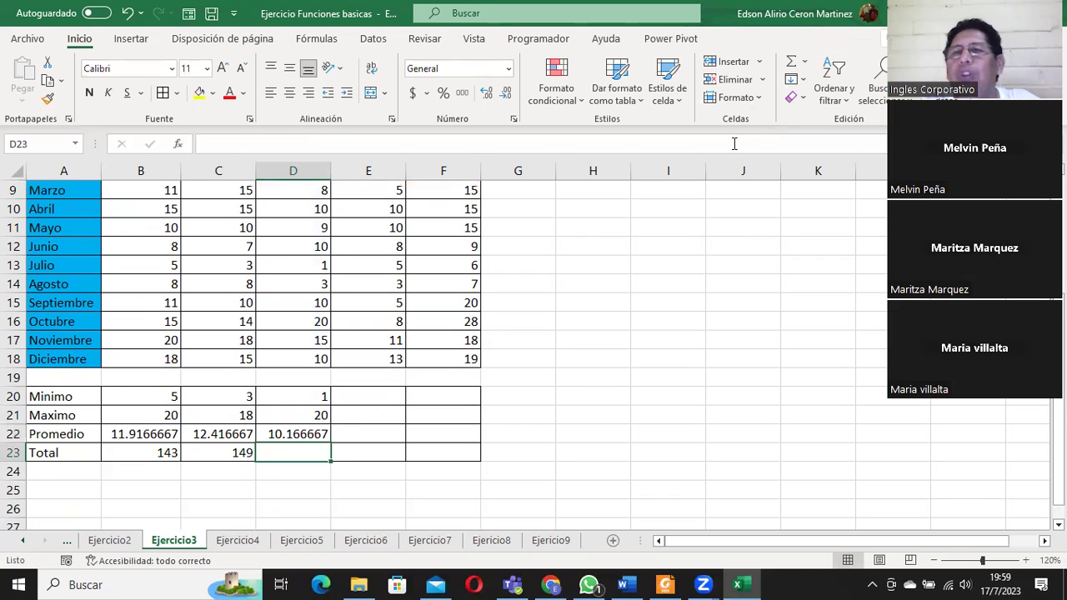
left_click(805, 61)
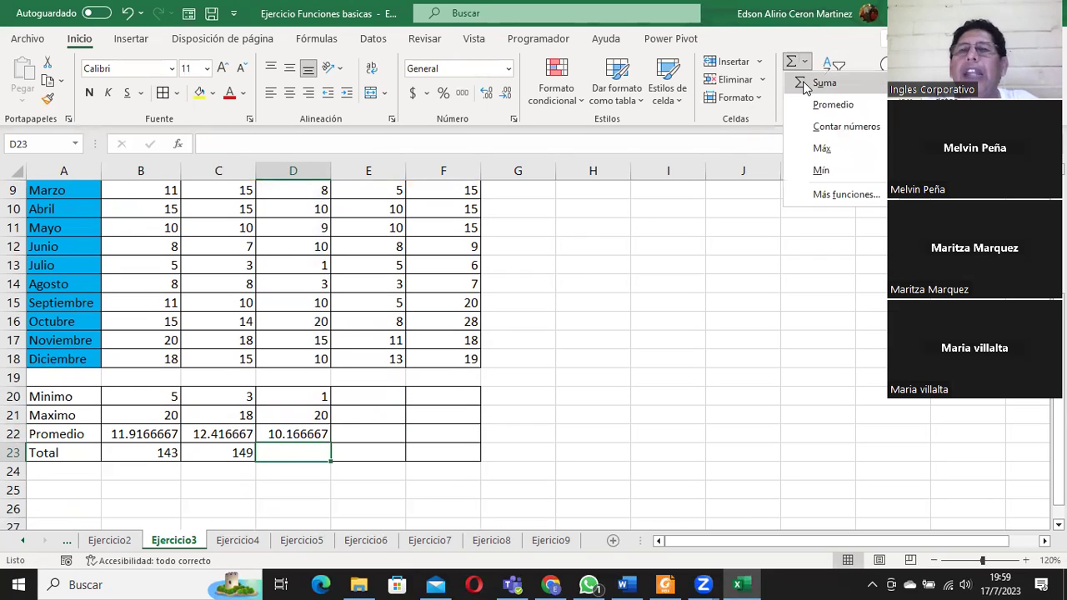
left_click(813, 80)
left_click_drag(300, 358, 286, 160)
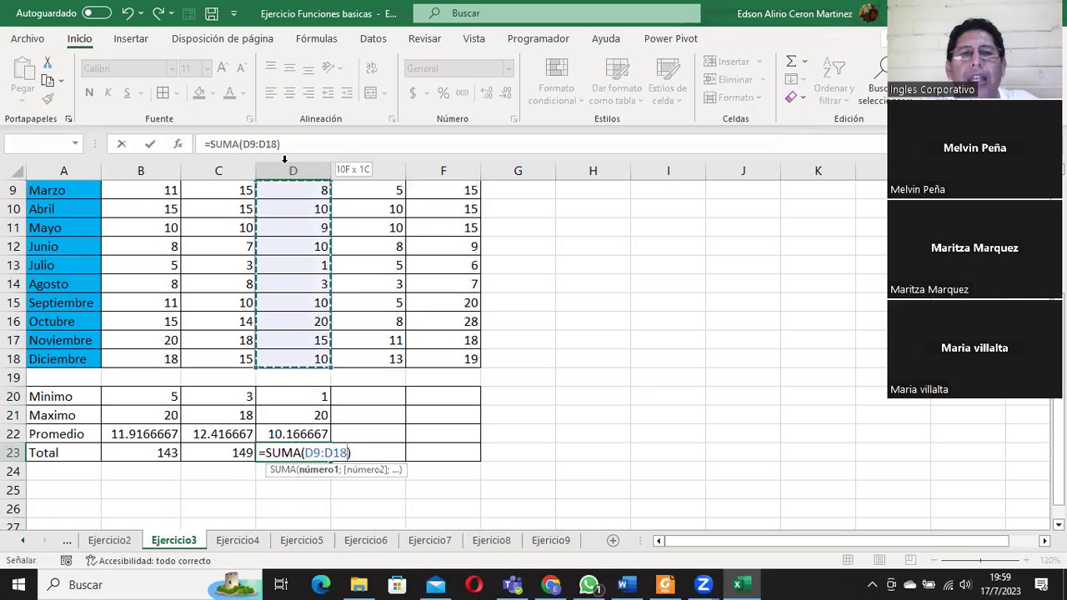
left_click_drag(286, 161, 161, 163)
left_click(150, 144)
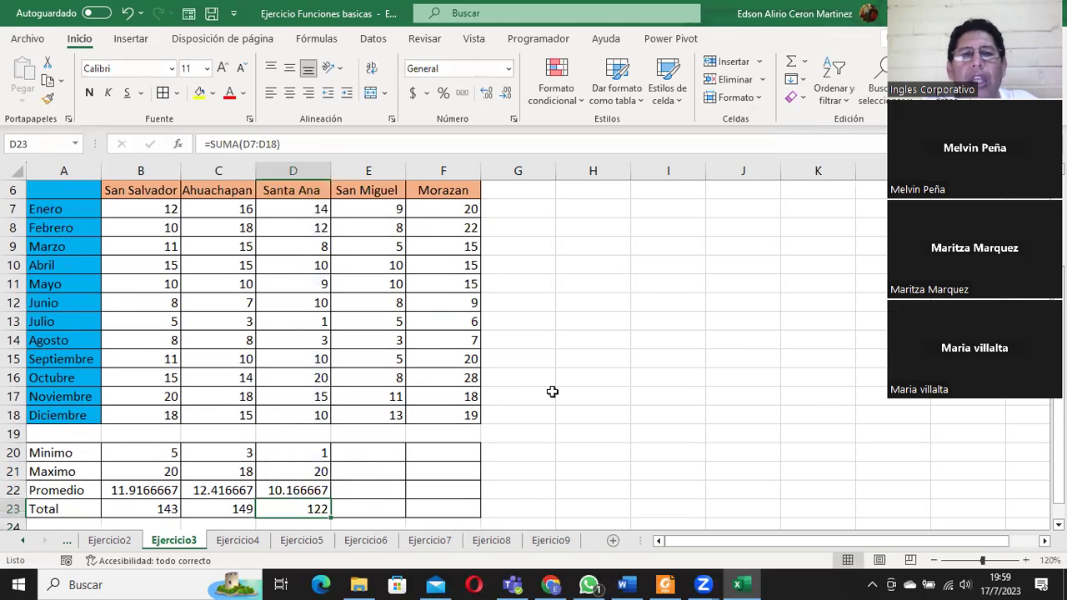
left_click_drag(304, 338, 296, 400)
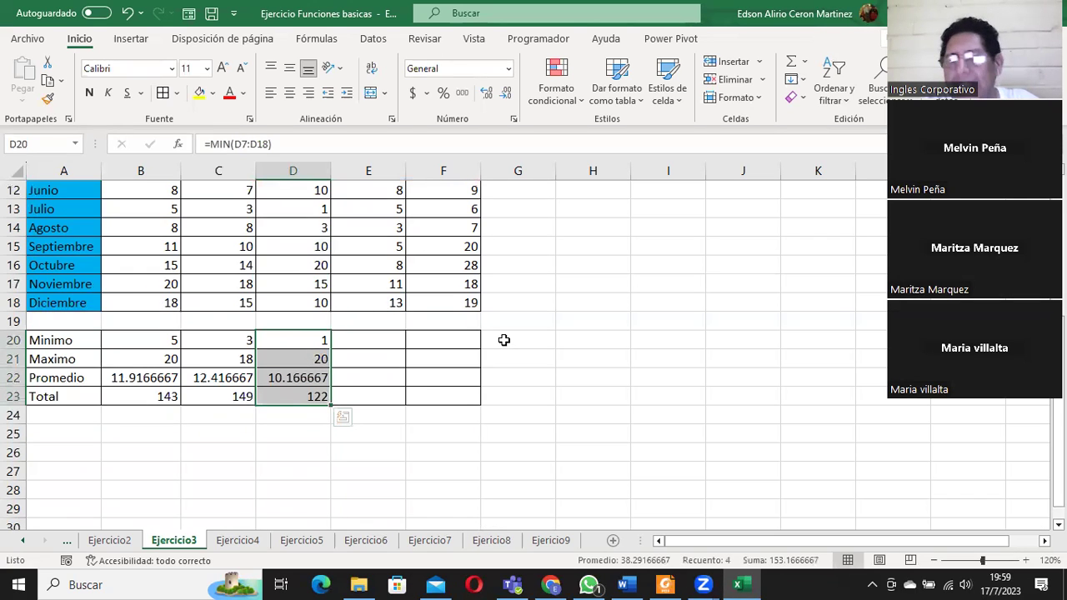
Step: Fill the D20:D23 summary formulas right into columns E and F for San Miguel and Morazan
left_click(512, 338)
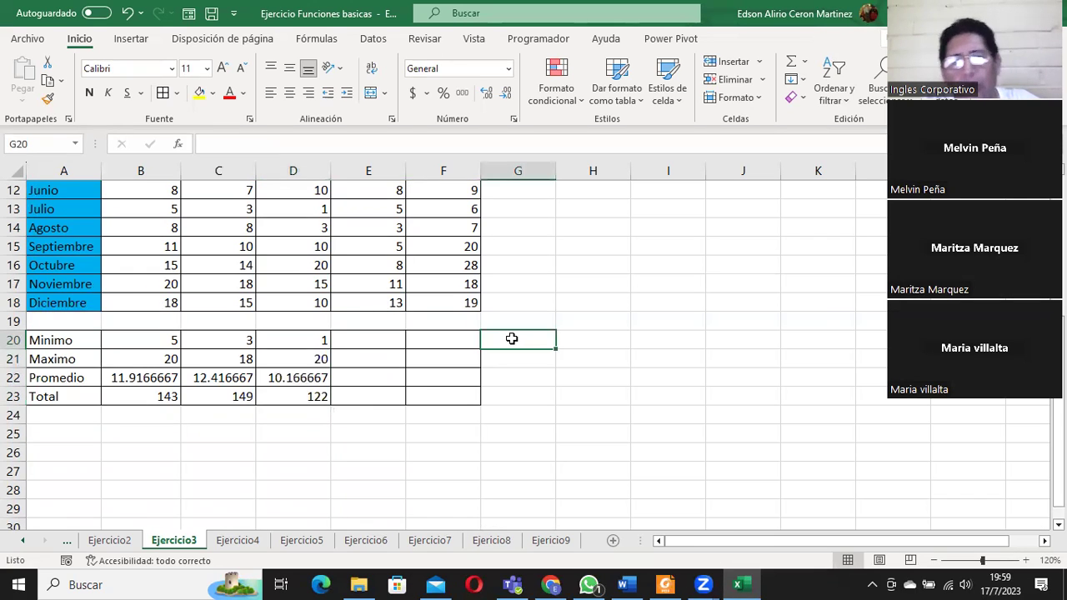
left_click(303, 341)
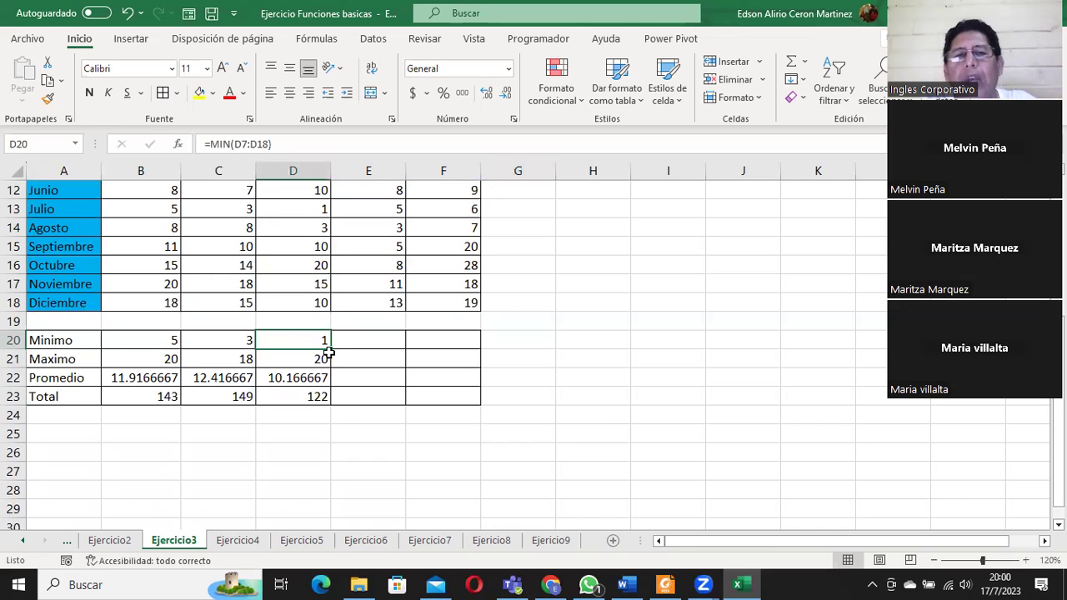
left_click_drag(333, 351, 449, 349)
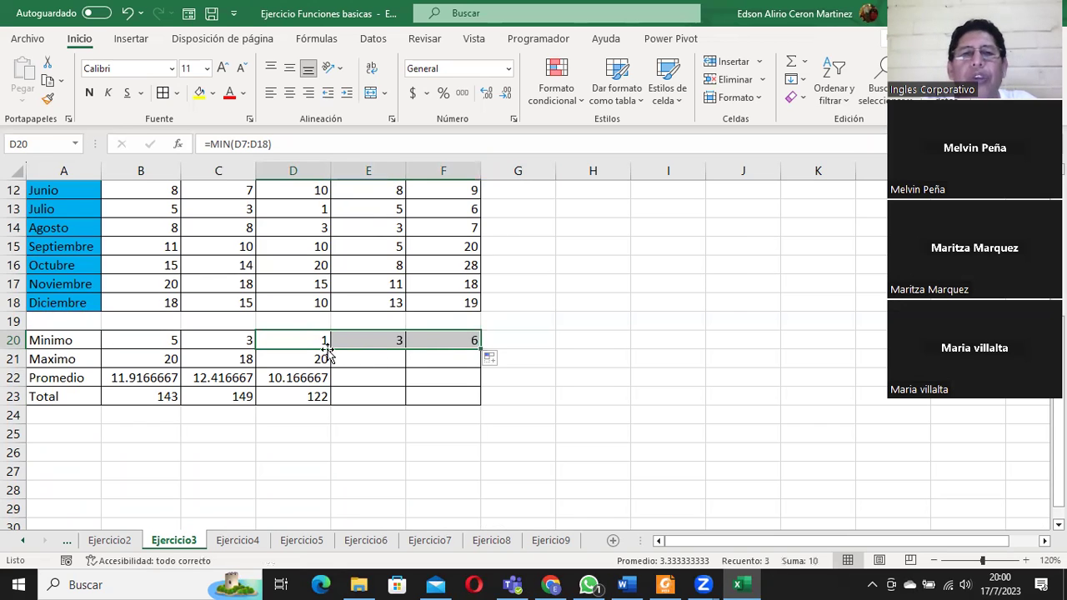
mouse_move(311, 340)
left_mouse_down()
mouse_move(314, 393)
mouse_move(332, 407)
left_mouse_up()
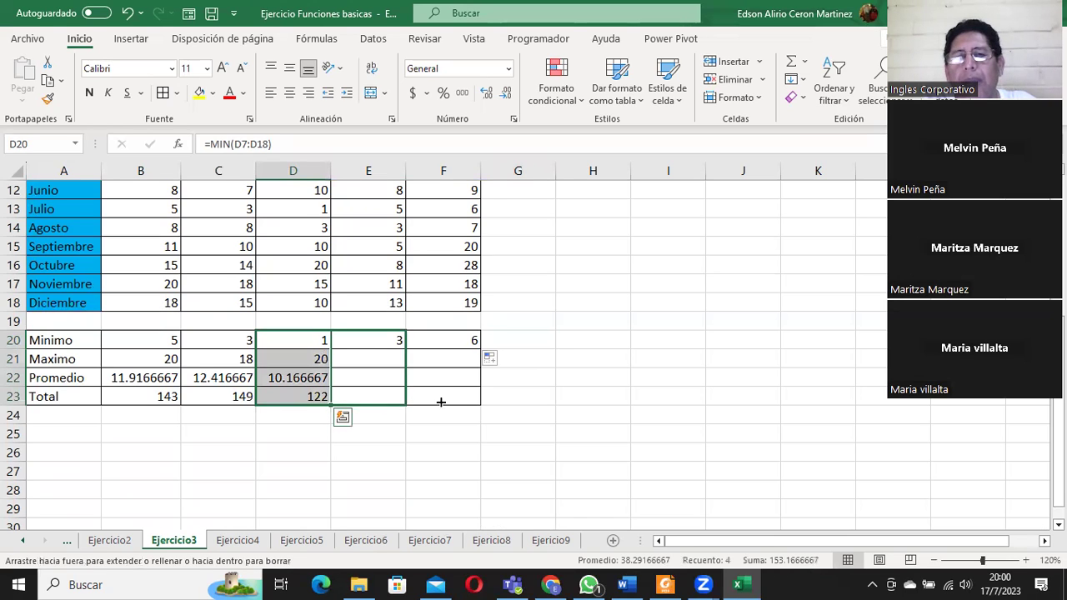
left_click_drag(332, 407, 454, 401)
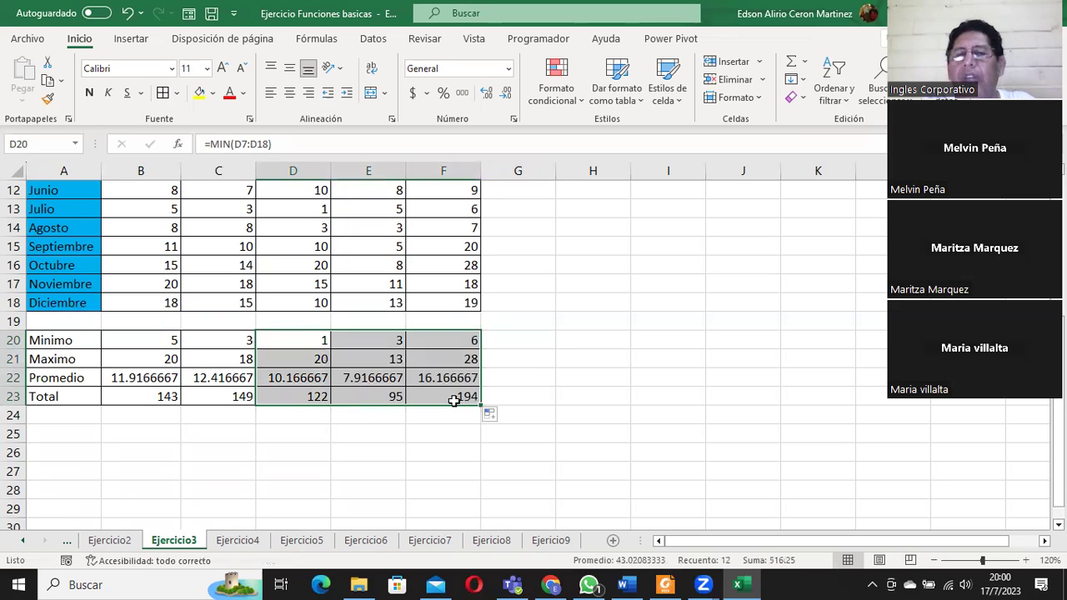